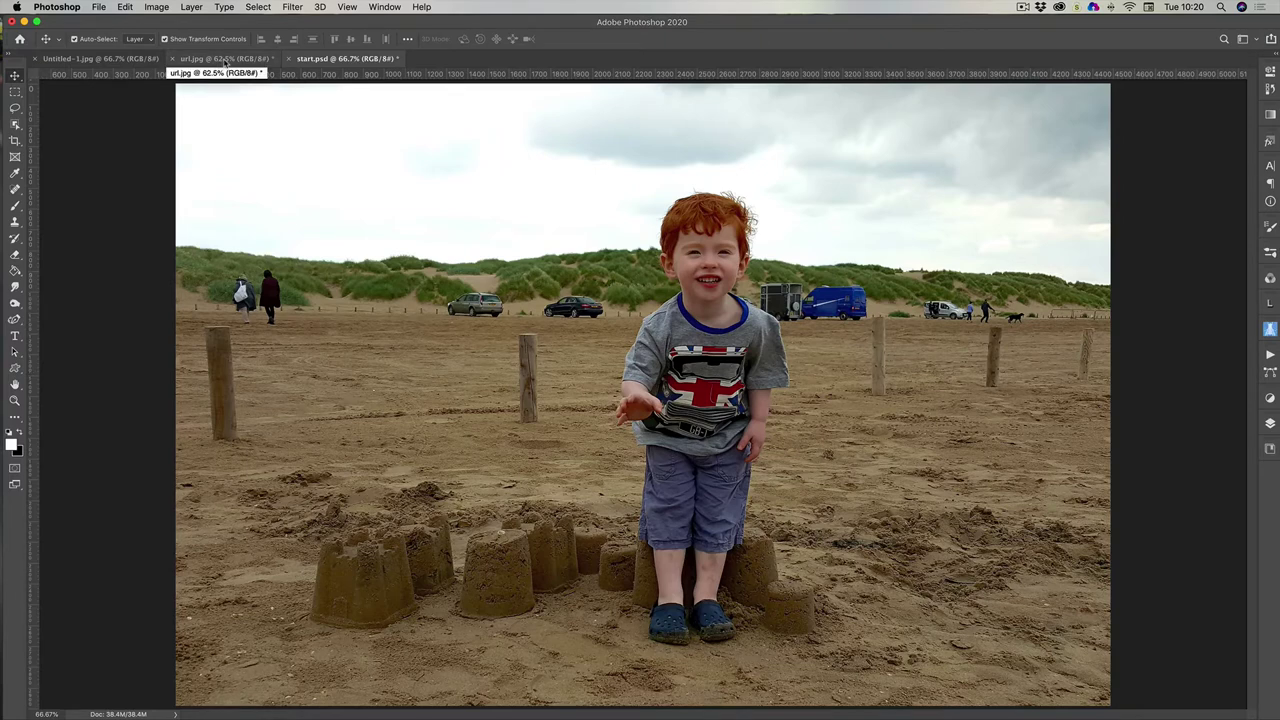
# Look over the url.jpg, start.psd and Untitled-1 documents, then close the Untitled-1 composite
pyautogui.click(226, 60)
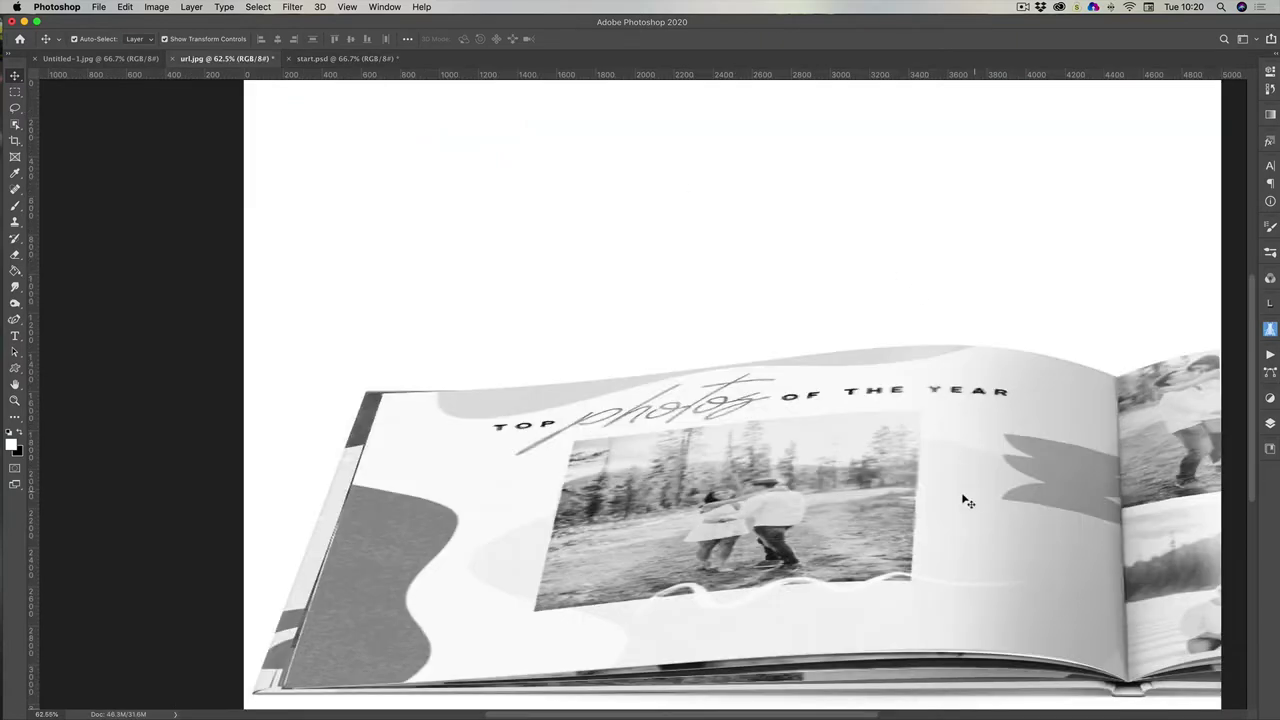
pyautogui.click(331, 62)
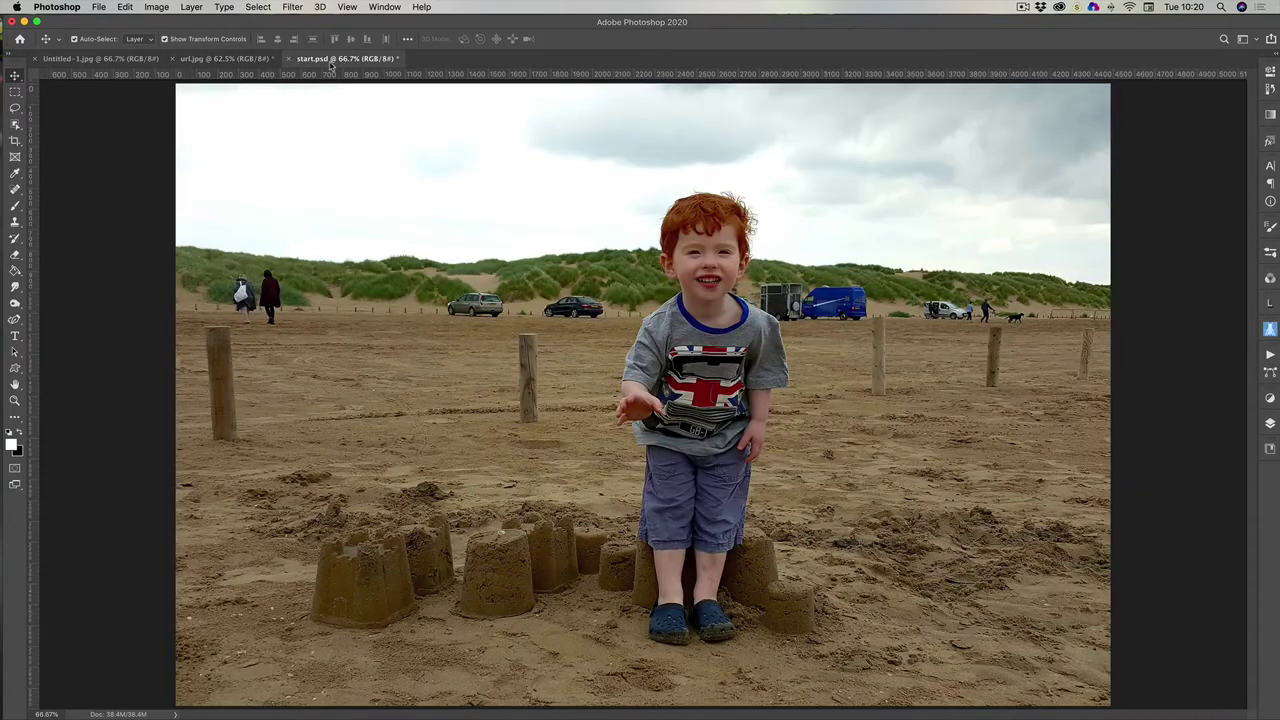
pyautogui.click(100, 59)
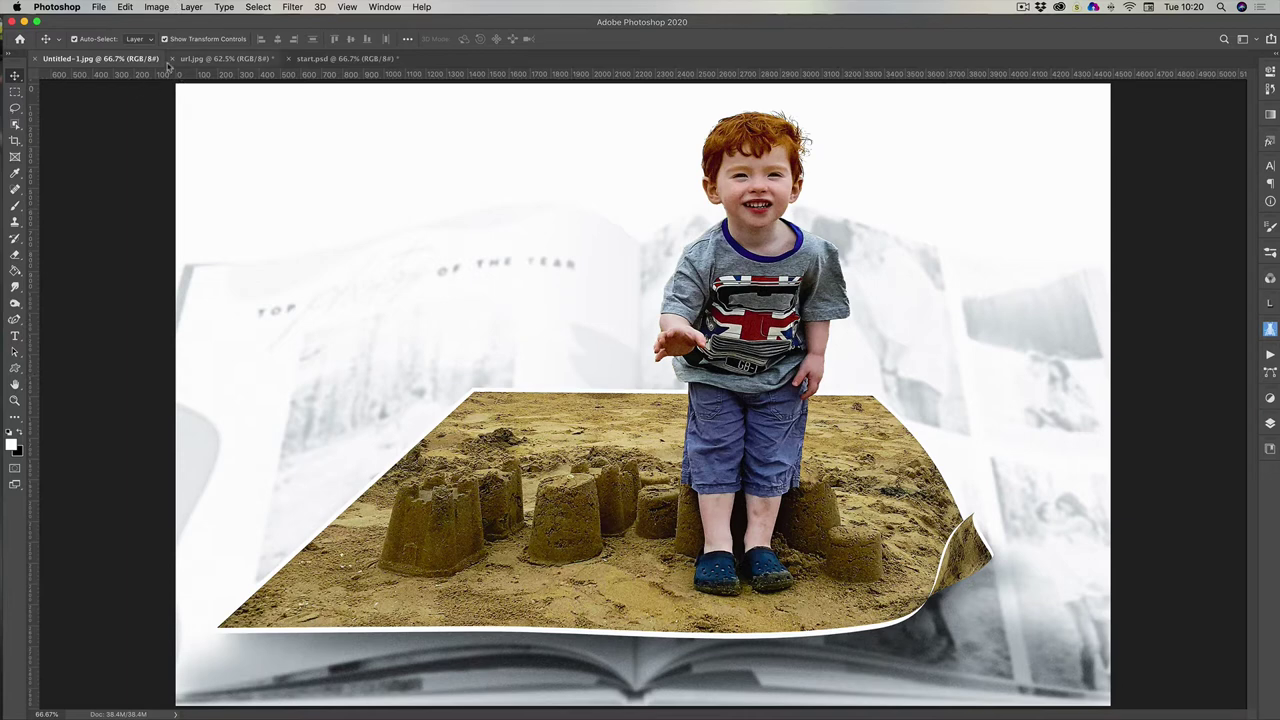
pyautogui.click(35, 60)
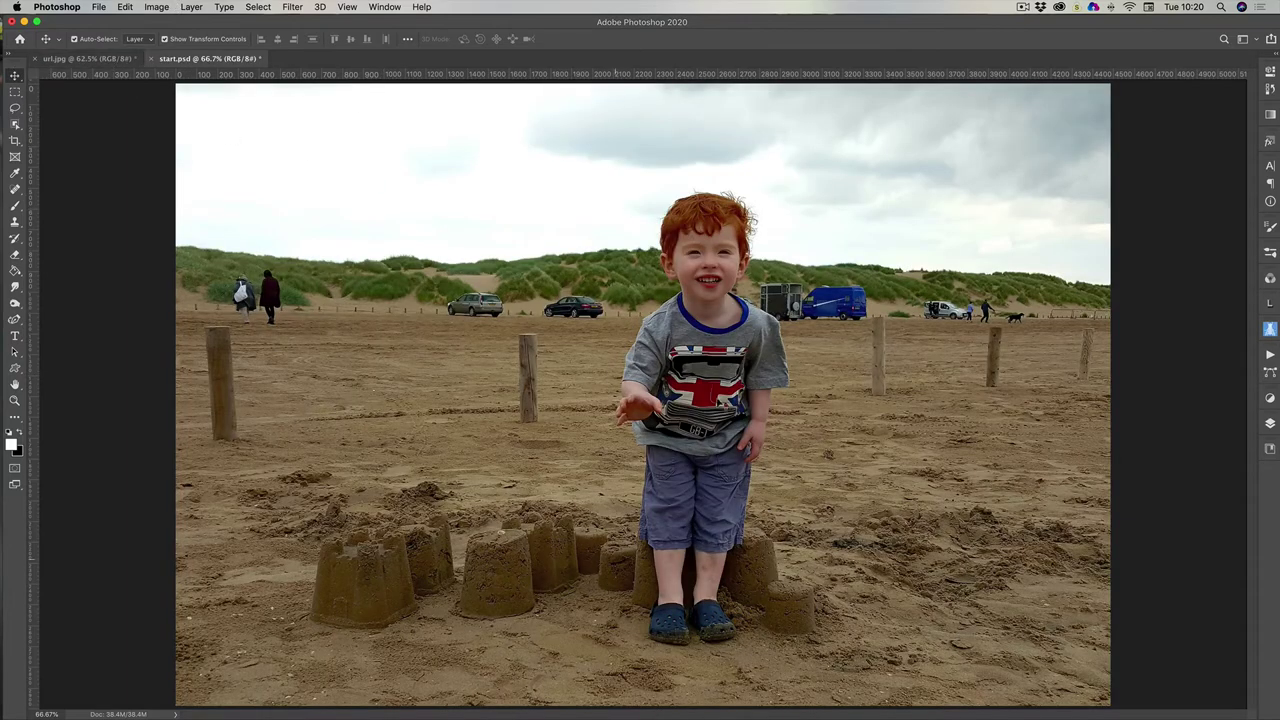
pyautogui.click(75, 58)
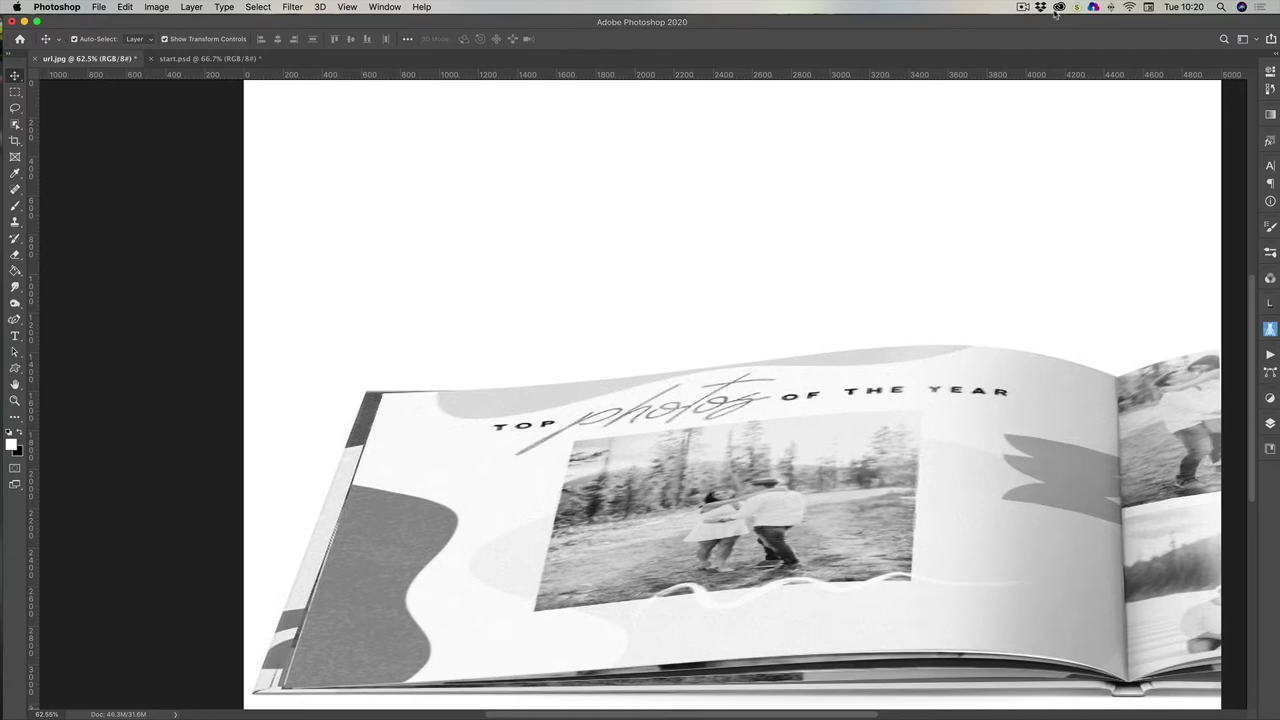
pyautogui.click(1022, 8)
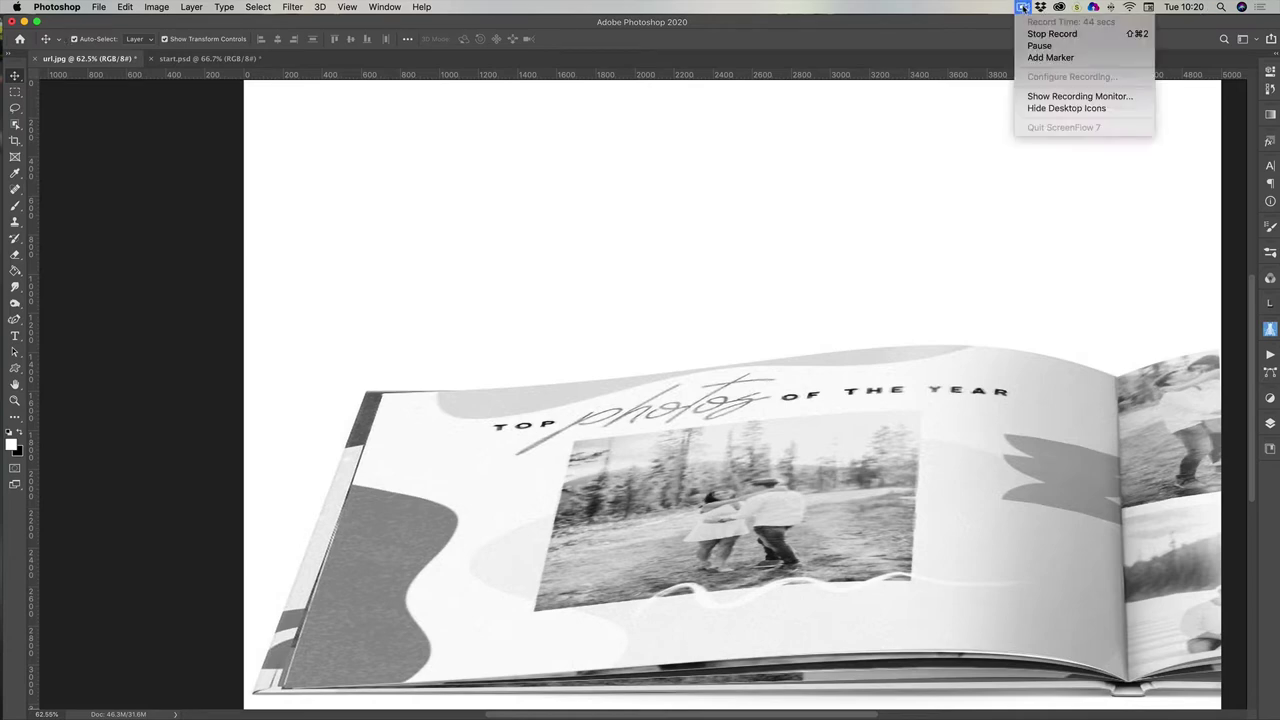
pyautogui.click(1039, 45)
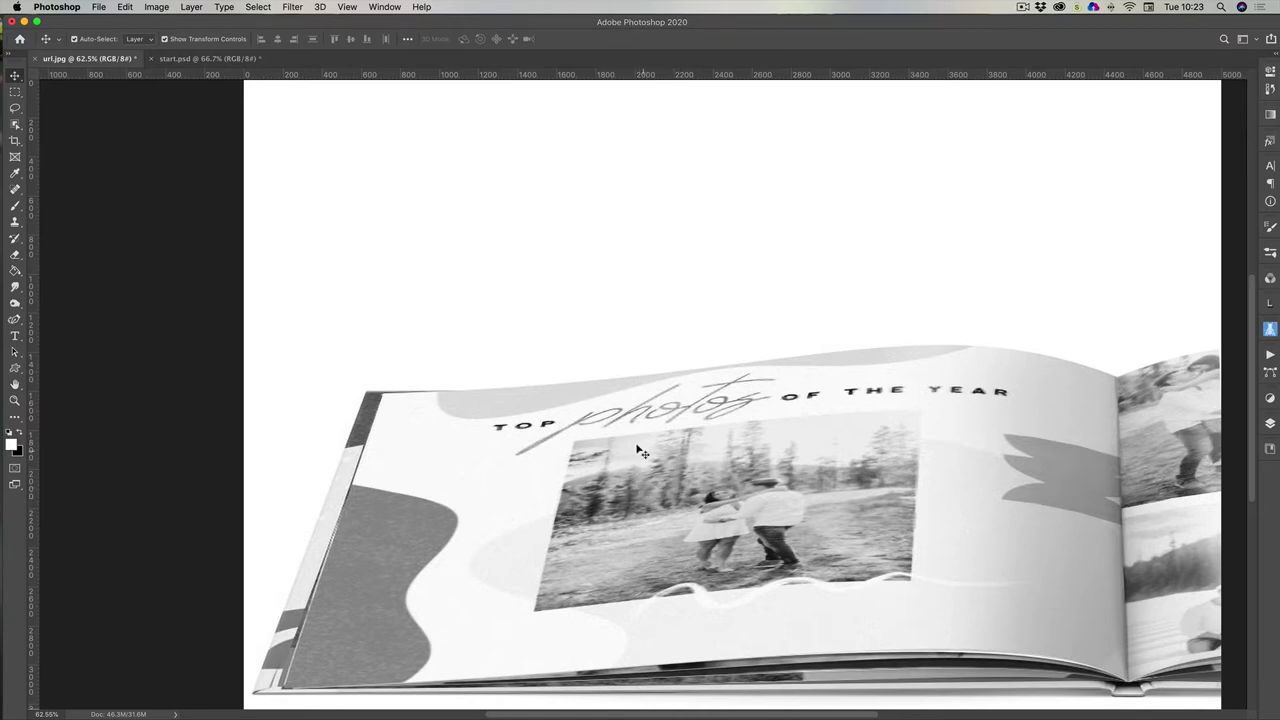
pyautogui.click(178, 59)
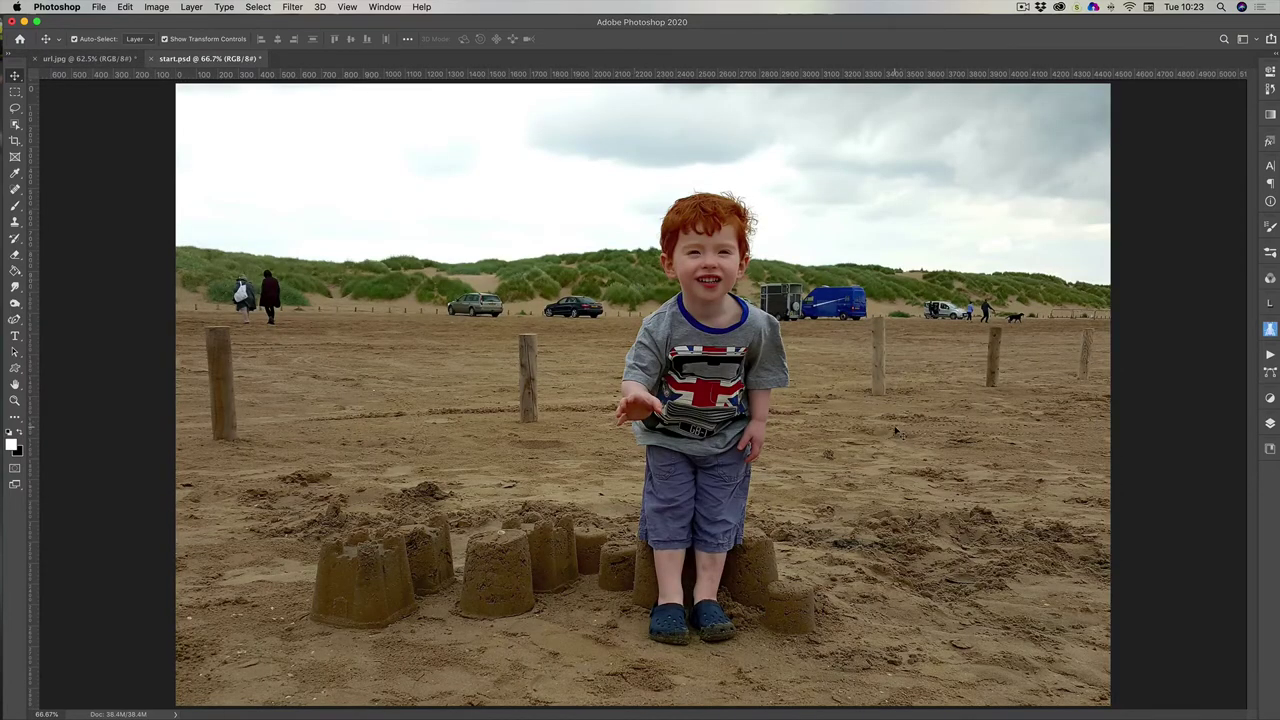
pyautogui.scroll(3, 879, 491)
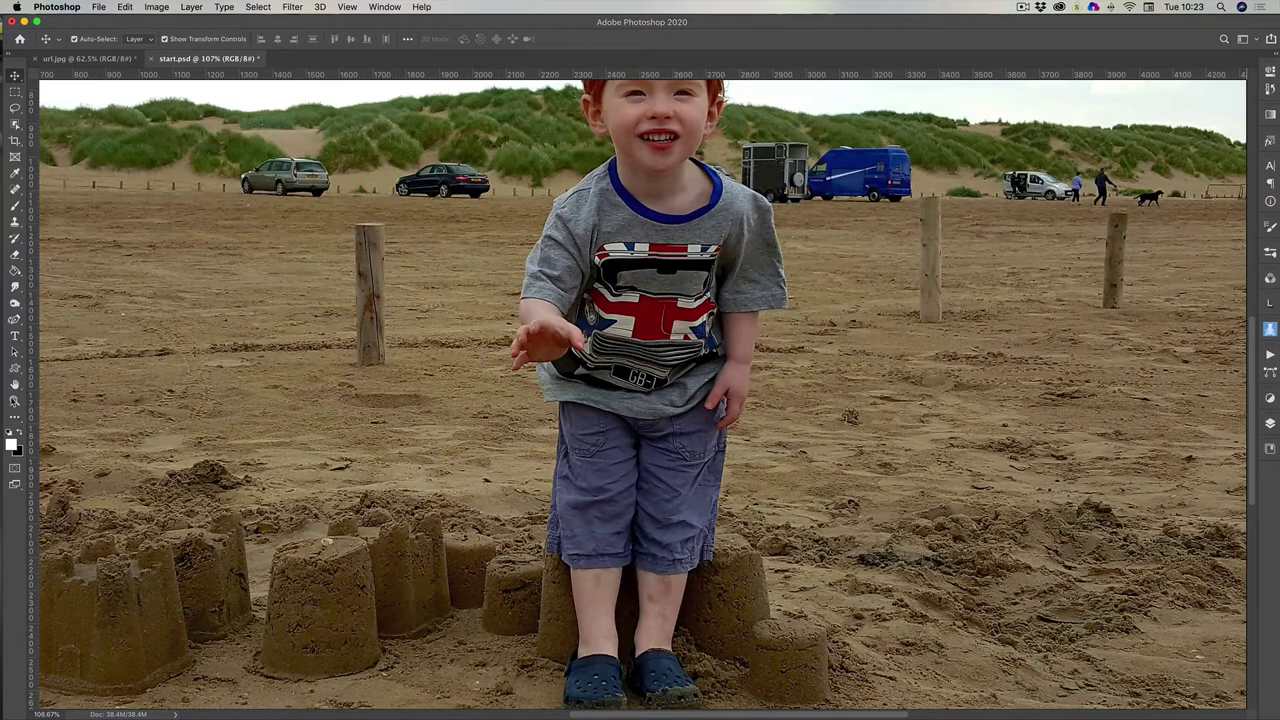
pyautogui.press('h')
pyautogui.press('super+0')
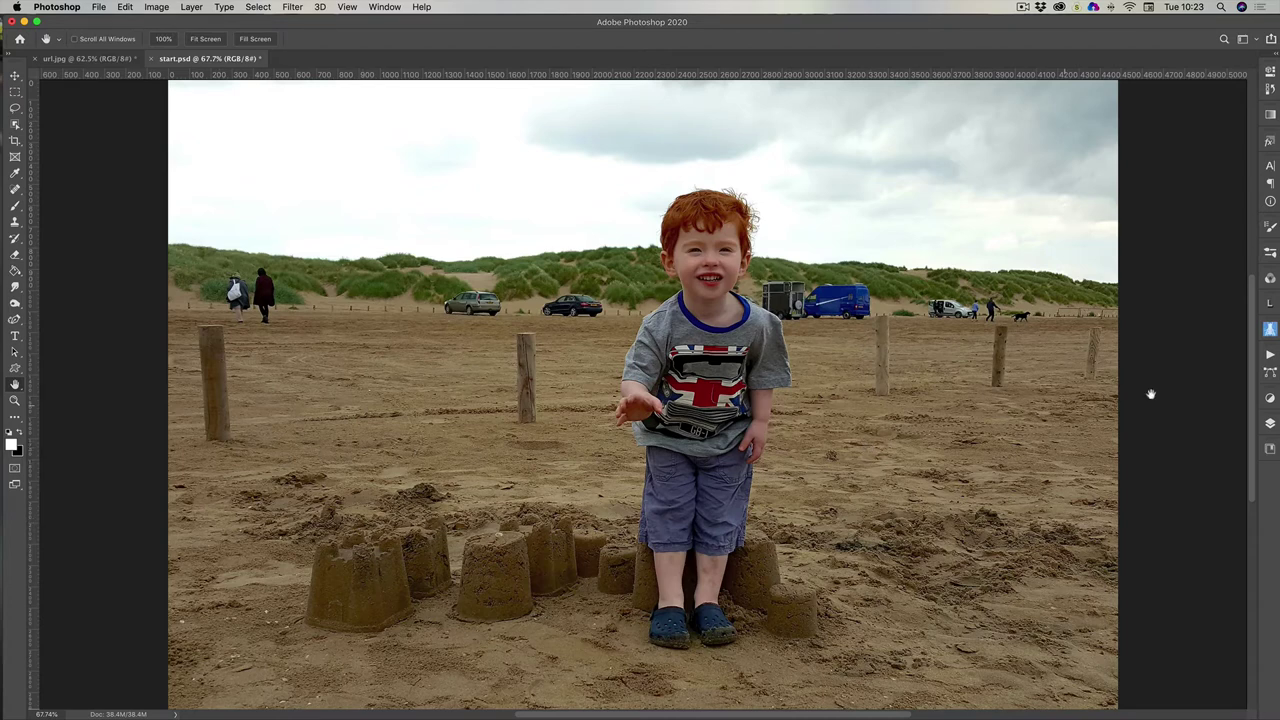
# Duplicate Background, then duplicate Background copy, to create Background copy and Background copy 2
pyautogui.click(1270, 425)
pyautogui.rightClick(1141, 501)
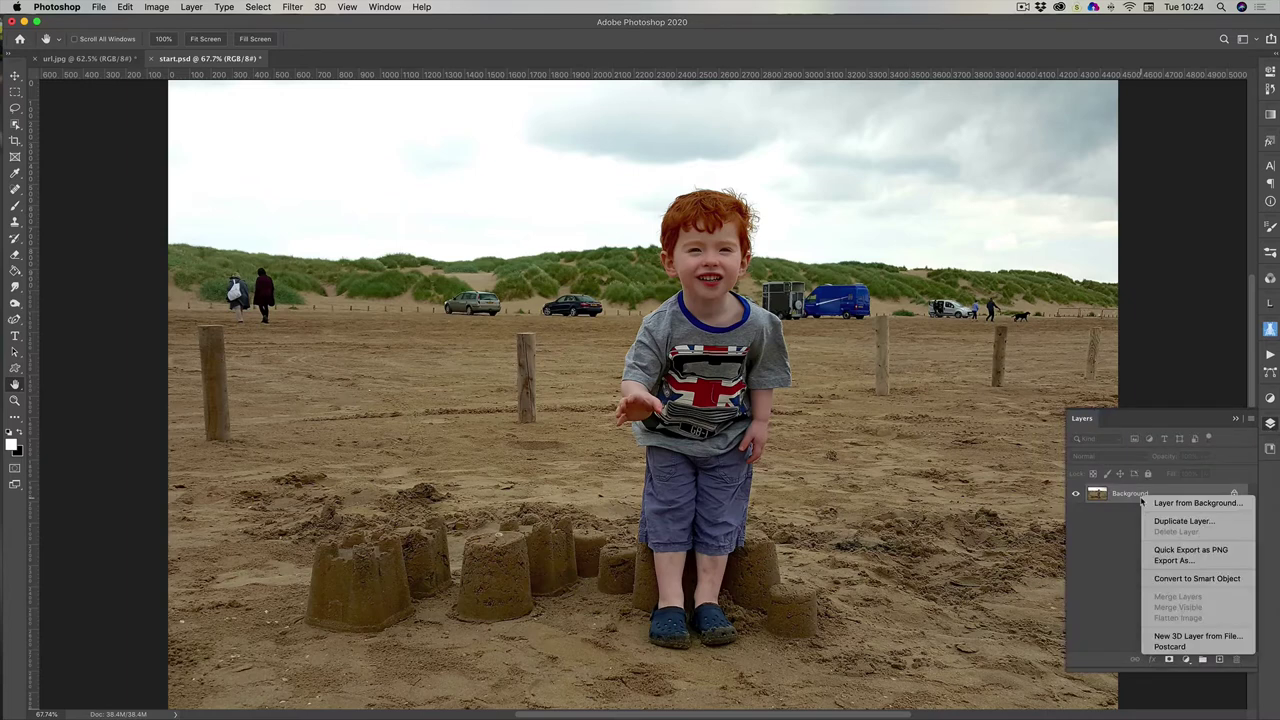
pyautogui.click(1172, 522)
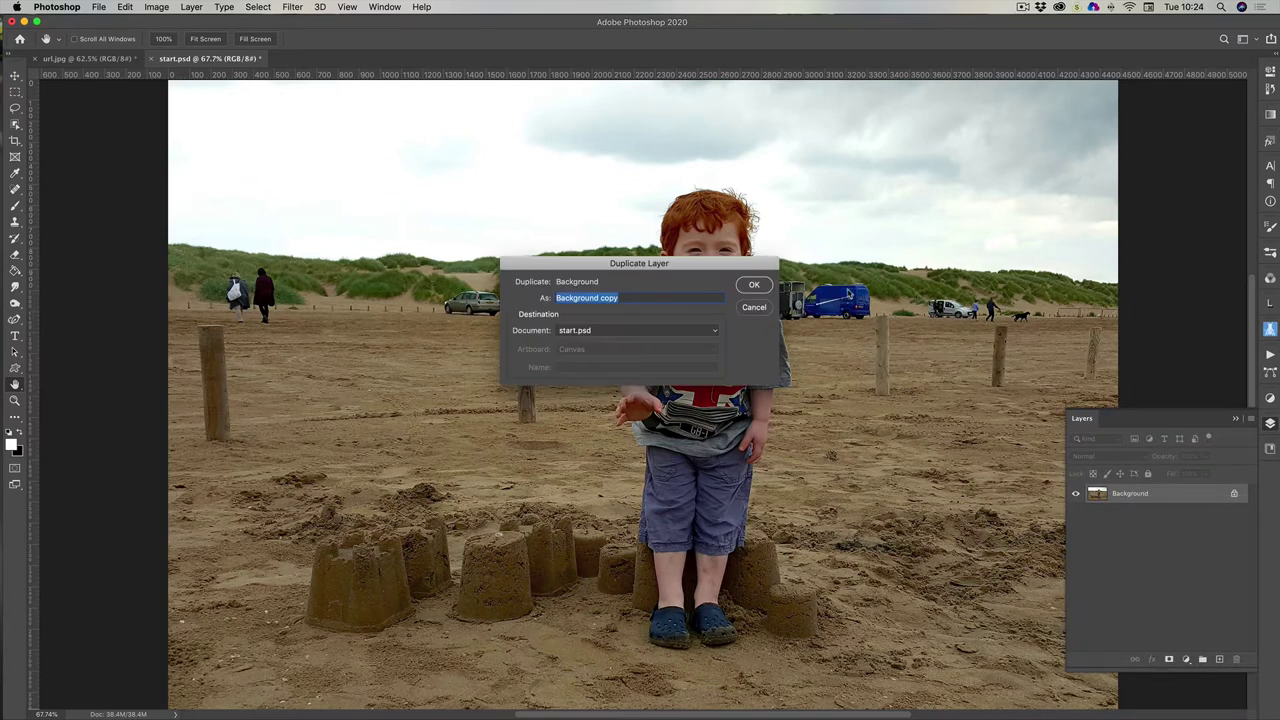
pyautogui.click(755, 287)
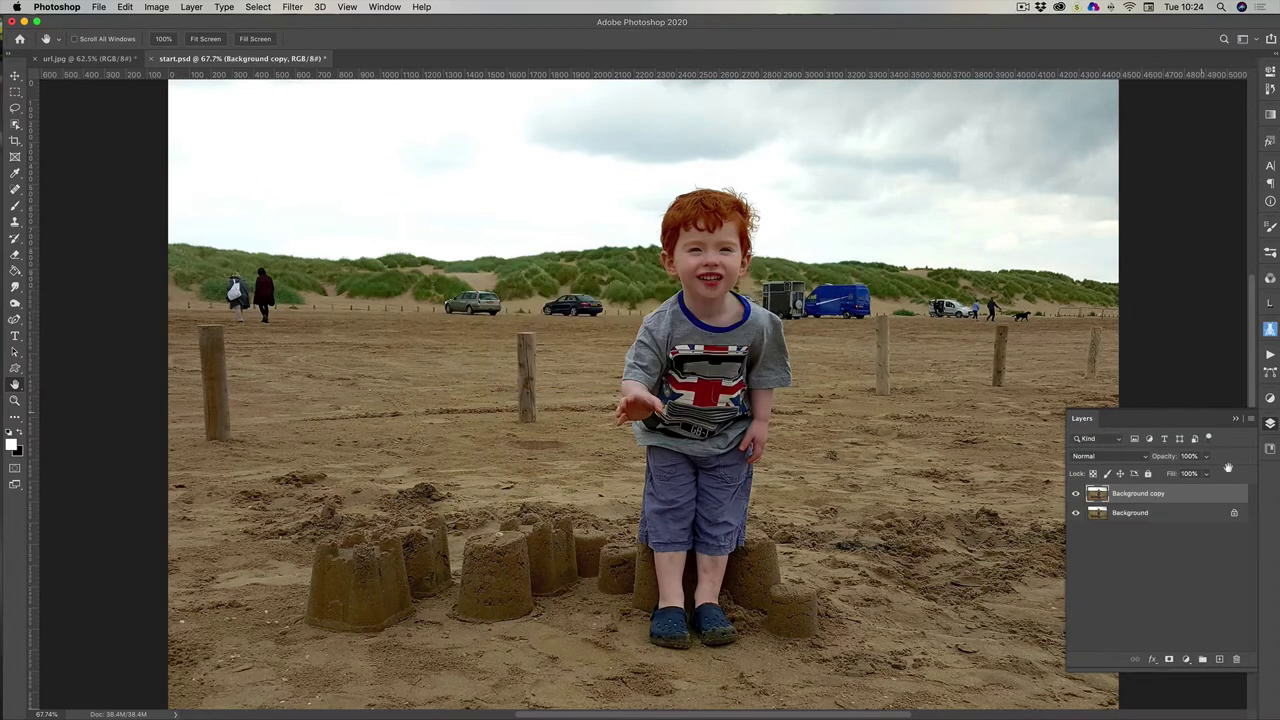
pyautogui.rightClick(1150, 500)
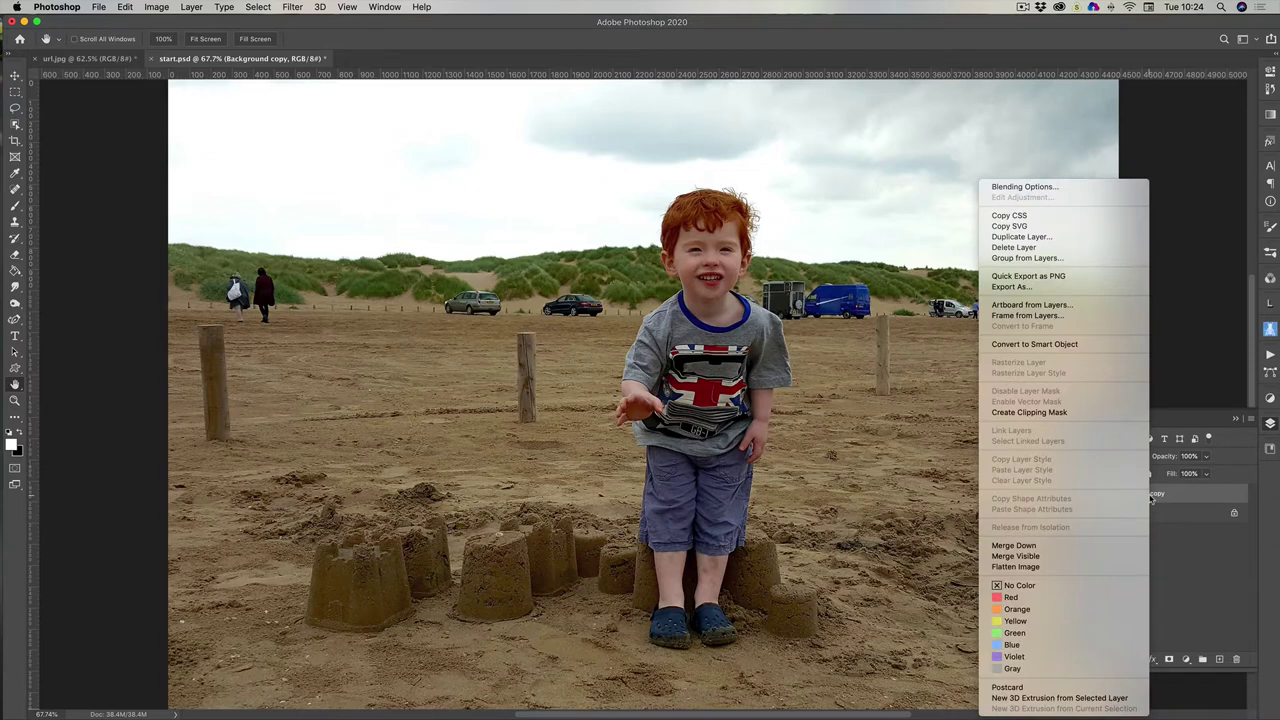
pyautogui.click(1019, 237)
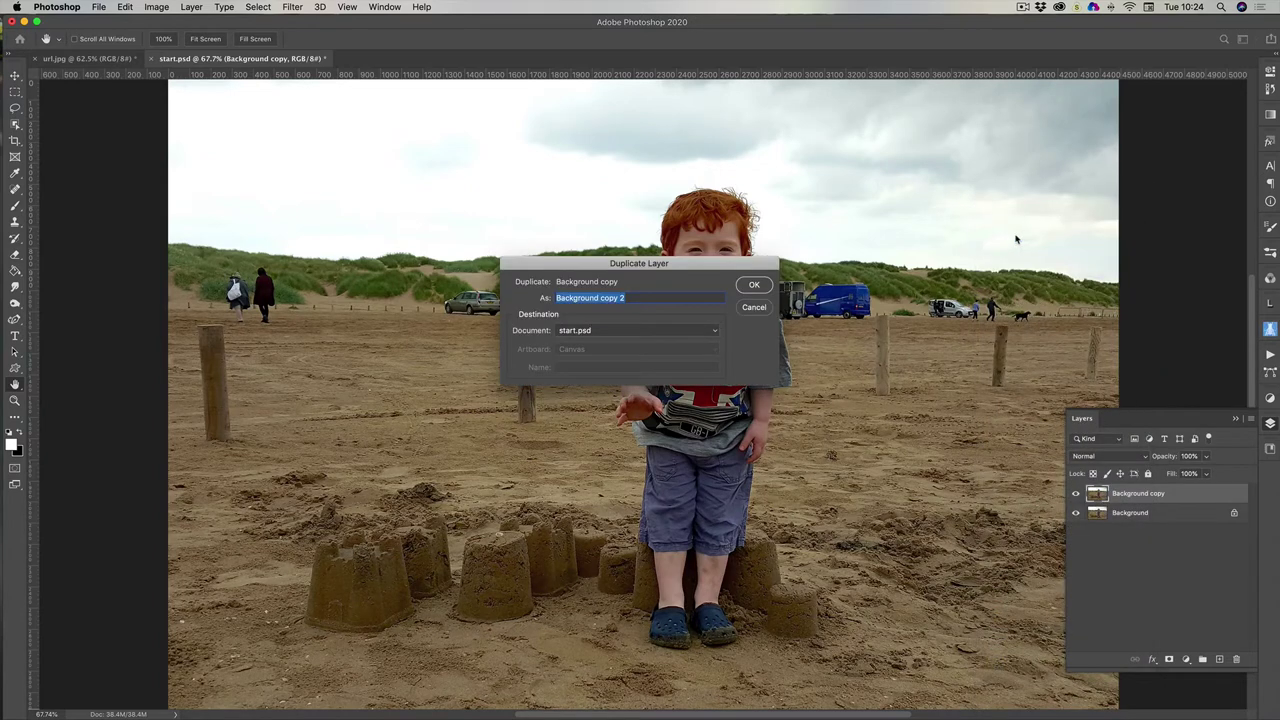
pyautogui.click(754, 286)
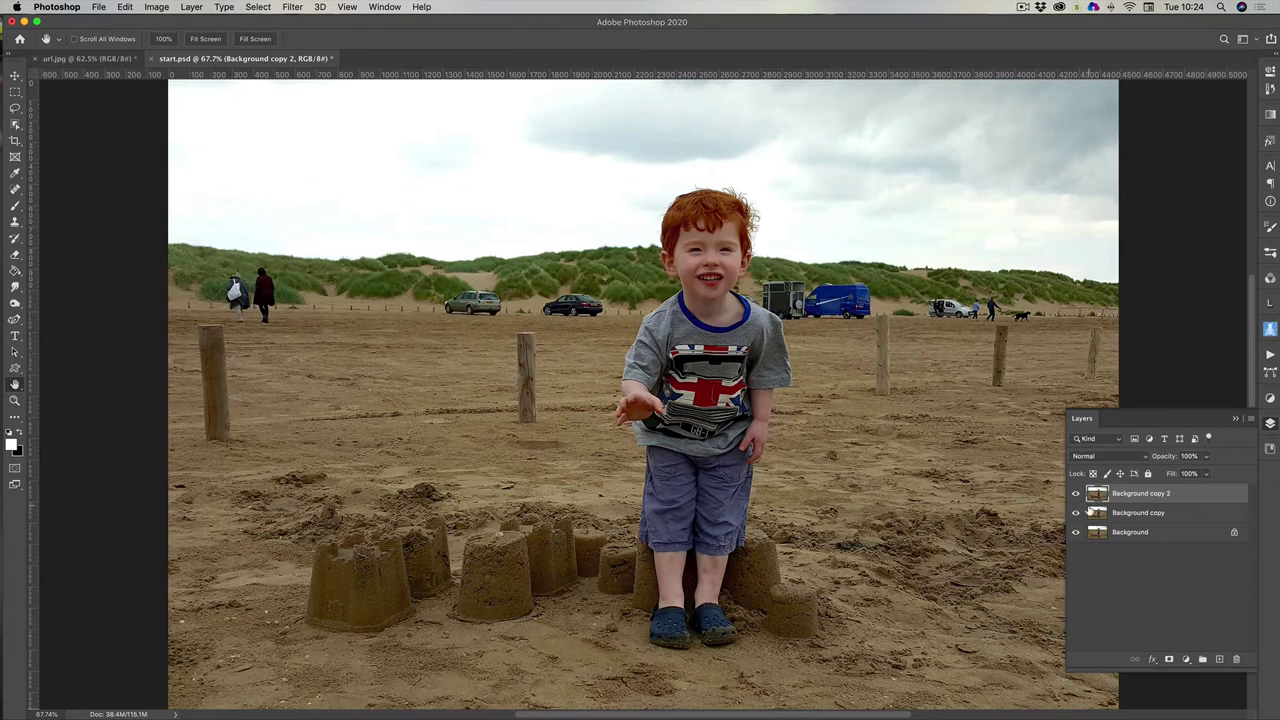
# Hide the Background copy layer and set the Object Selection tool to Lasso mode
pyautogui.click(1077, 513)
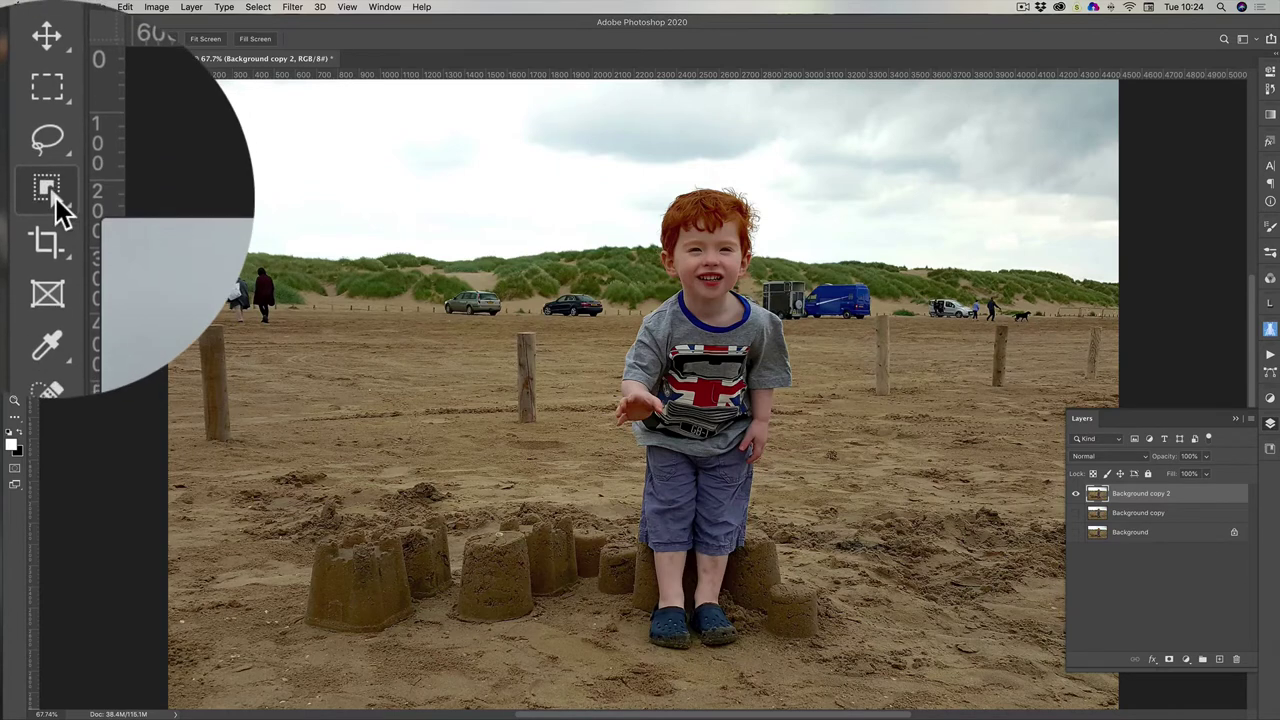
pyautogui.click(47, 194)
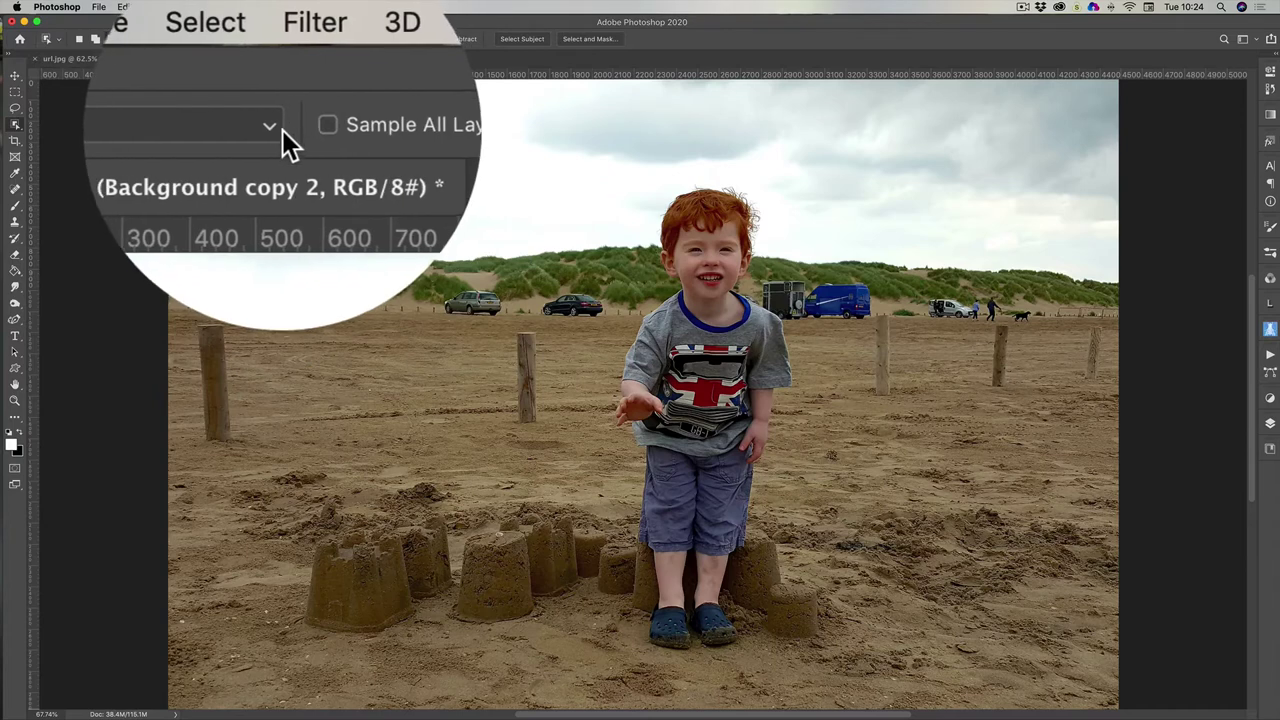
pyautogui.click(282, 130)
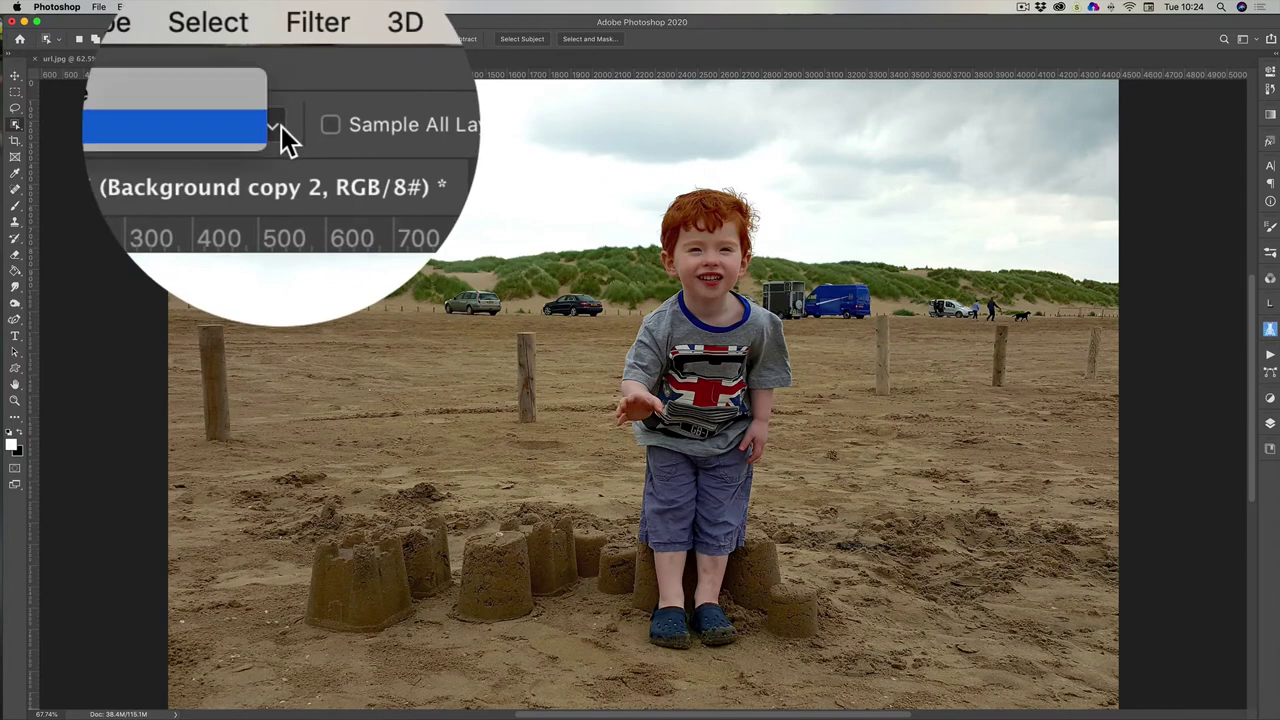
pyautogui.click(222, 118)
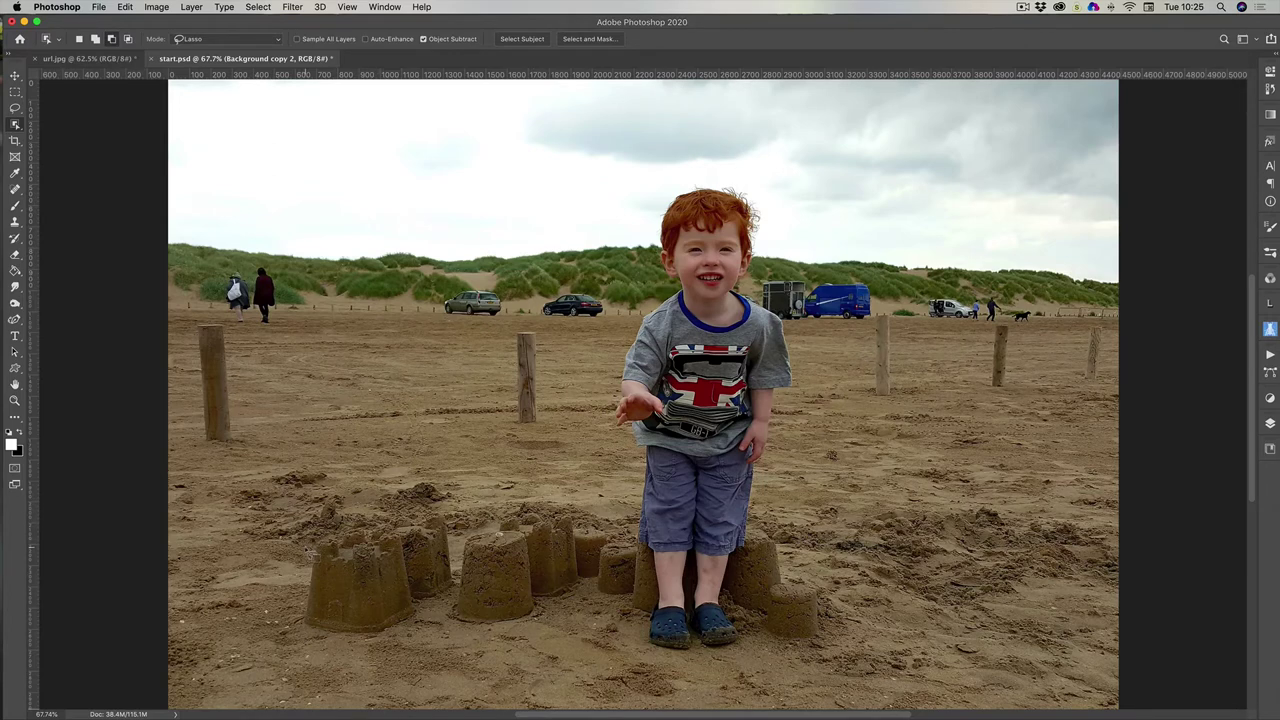
# Lasso a loose loop around the boy and the left-hand sandcastles, then zoom in
pyautogui.moveTo(310, 556)
pyautogui.mouseDown()
pyautogui.moveTo(320, 540)
pyautogui.moveTo(414, 514)
pyautogui.moveTo(575, 519)
pyautogui.moveTo(633, 535)
pyautogui.moveTo(637, 458)
pyautogui.mouseUp()
pyautogui.moveTo(602, 368)
pyautogui.mouseDown()
pyautogui.moveTo(674, 175)
pyautogui.moveTo(704, 171)
pyautogui.moveTo(769, 222)
pyautogui.moveTo(762, 279)
pyautogui.moveTo(802, 334)
pyautogui.mouseUp()
pyautogui.moveTo(808, 398); pyautogui.dragTo(788, 418)
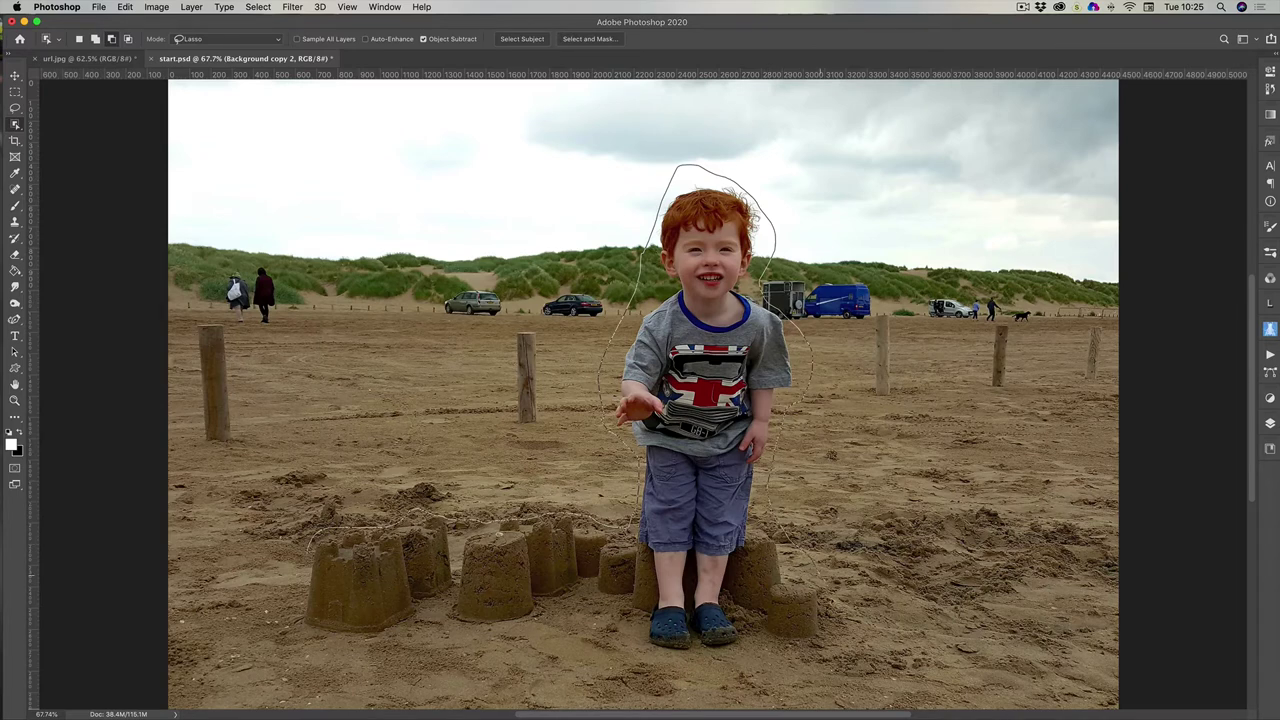
pyautogui.moveTo(828, 638)
pyautogui.mouseDown()
pyautogui.moveTo(687, 658)
pyautogui.moveTo(617, 653)
pyautogui.moveTo(577, 626)
pyautogui.moveTo(370, 641)
pyautogui.moveTo(292, 600)
pyautogui.mouseUp()
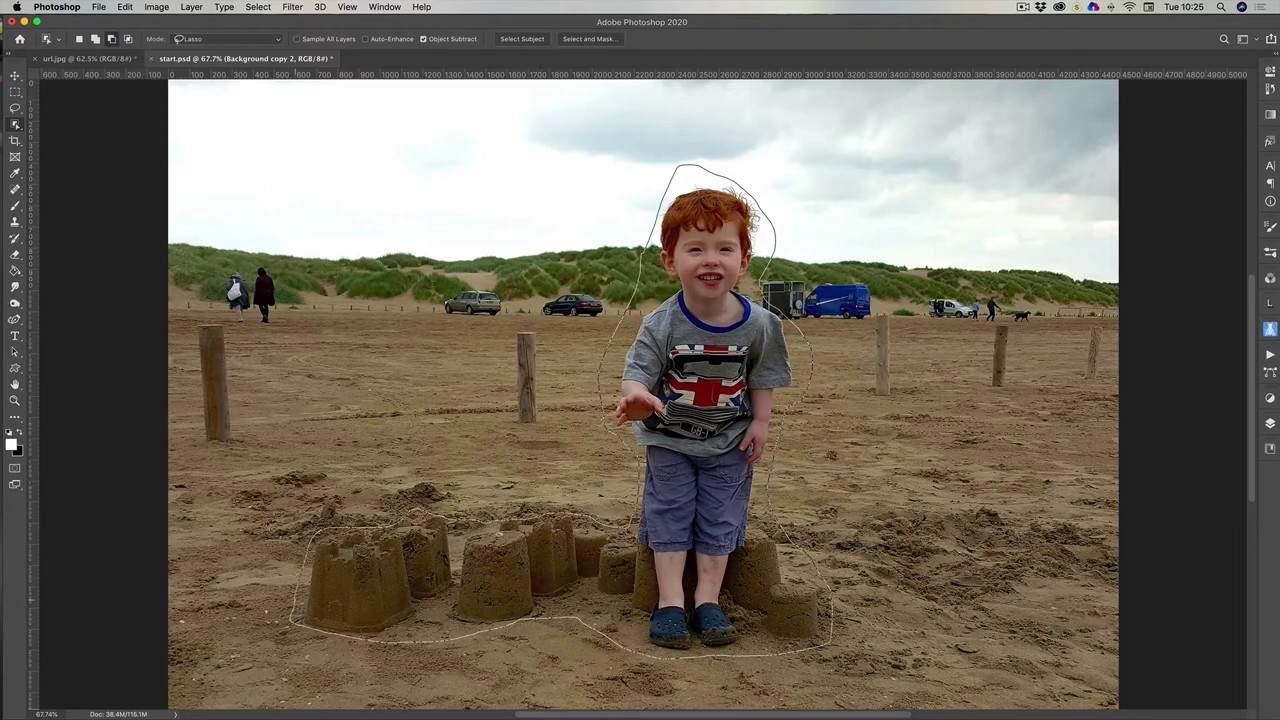
pyautogui.moveTo(265, 523); pyautogui.dragTo(267, 525)
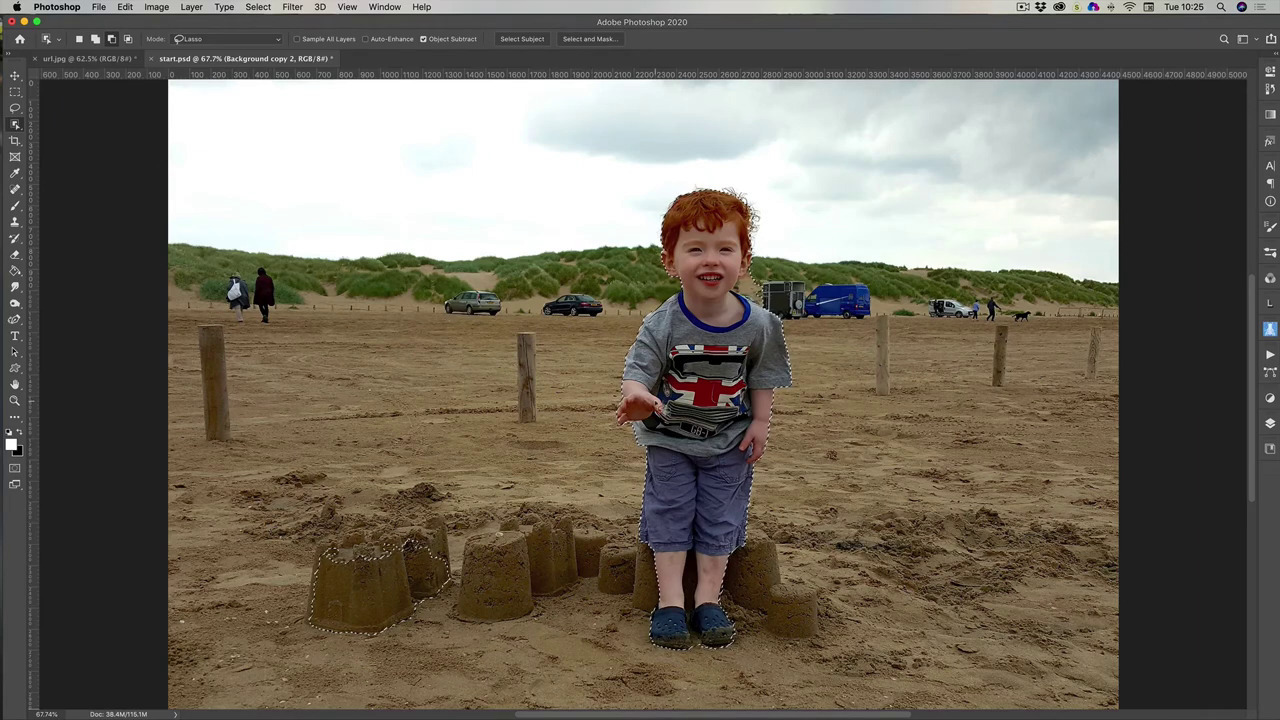
pyautogui.scroll(3, 495, 560)
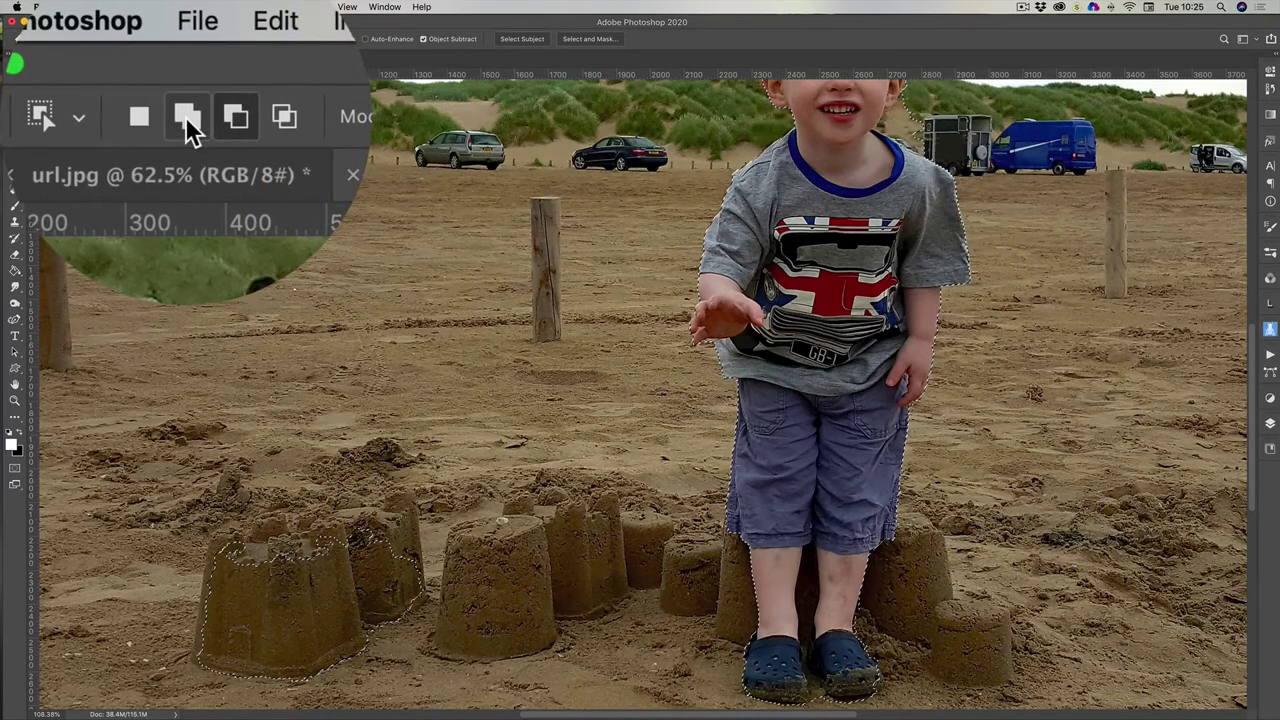
# Add the middle and right-hand sandcastles to the selection in Add mode
pyautogui.click(190, 116)
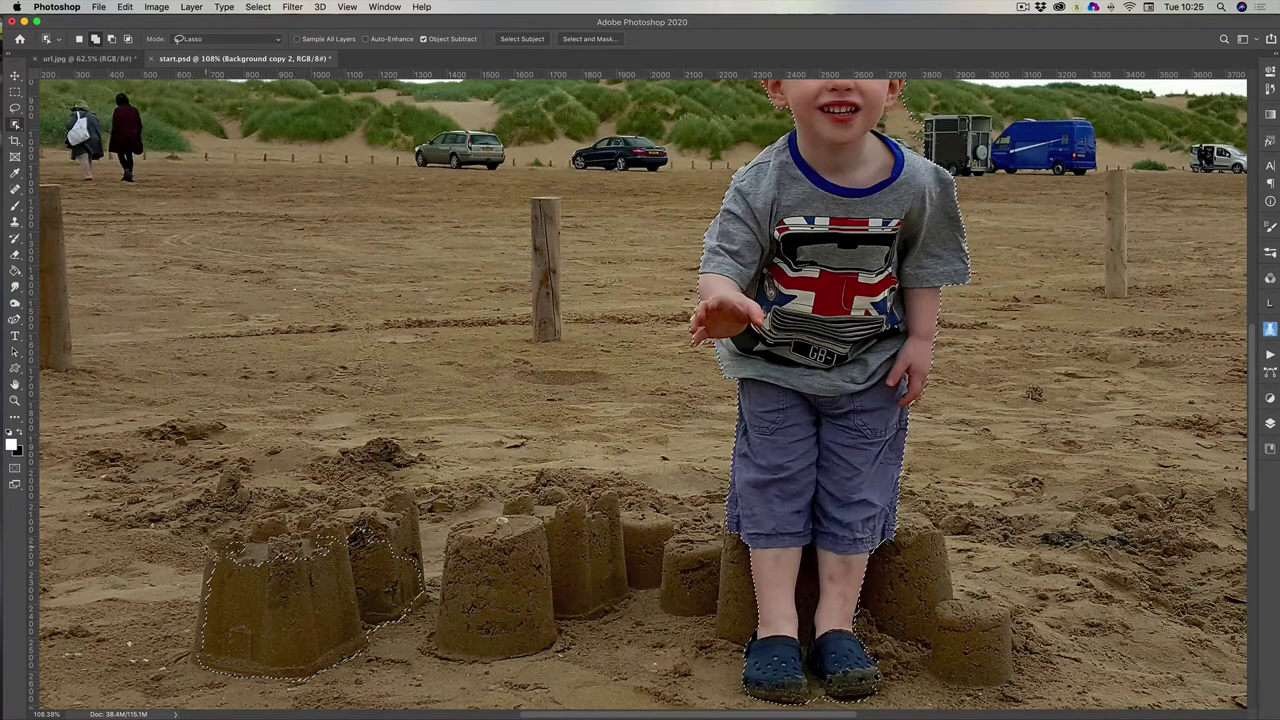
pyautogui.moveTo(208, 530)
pyautogui.mouseDown()
pyautogui.moveTo(565, 488)
pyautogui.moveTo(702, 508)
pyautogui.mouseUp()
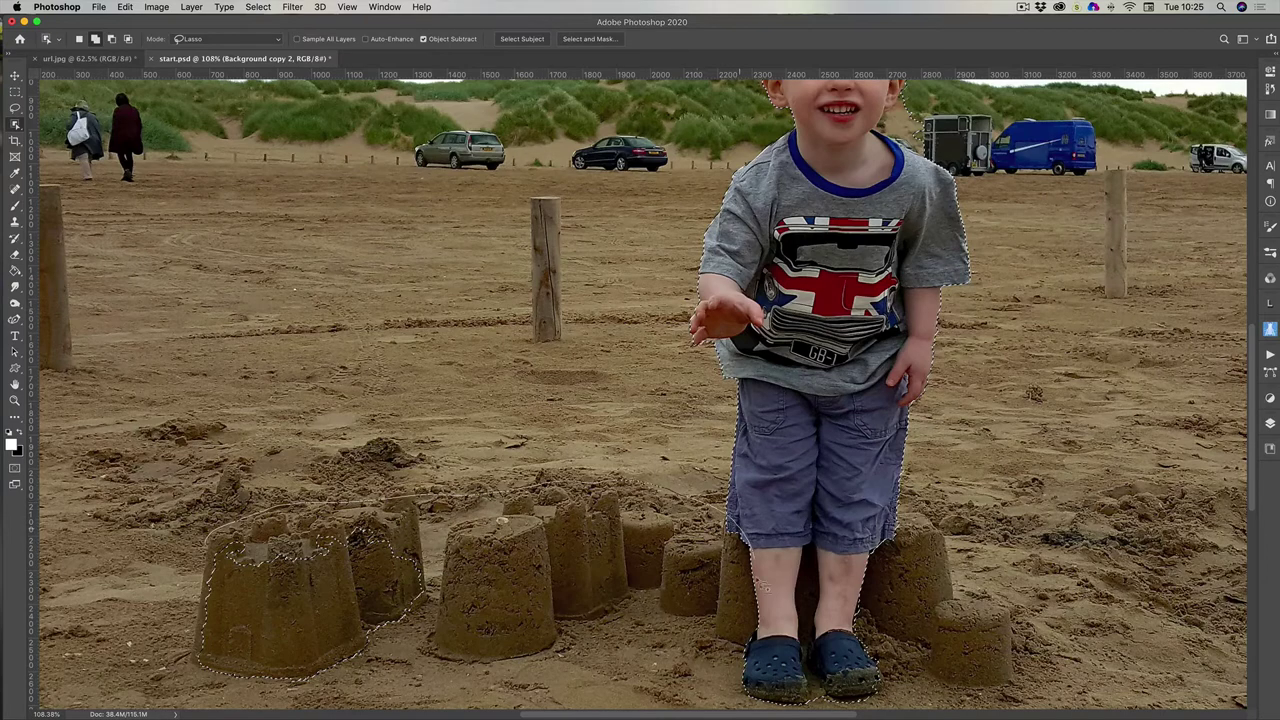
pyautogui.moveTo(765, 585)
pyautogui.mouseDown()
pyautogui.moveTo(773, 649)
pyautogui.moveTo(727, 714)
pyautogui.moveTo(168, 685)
pyautogui.moveTo(147, 612)
pyautogui.moveTo(175, 532)
pyautogui.moveTo(140, 517)
pyautogui.mouseUp()
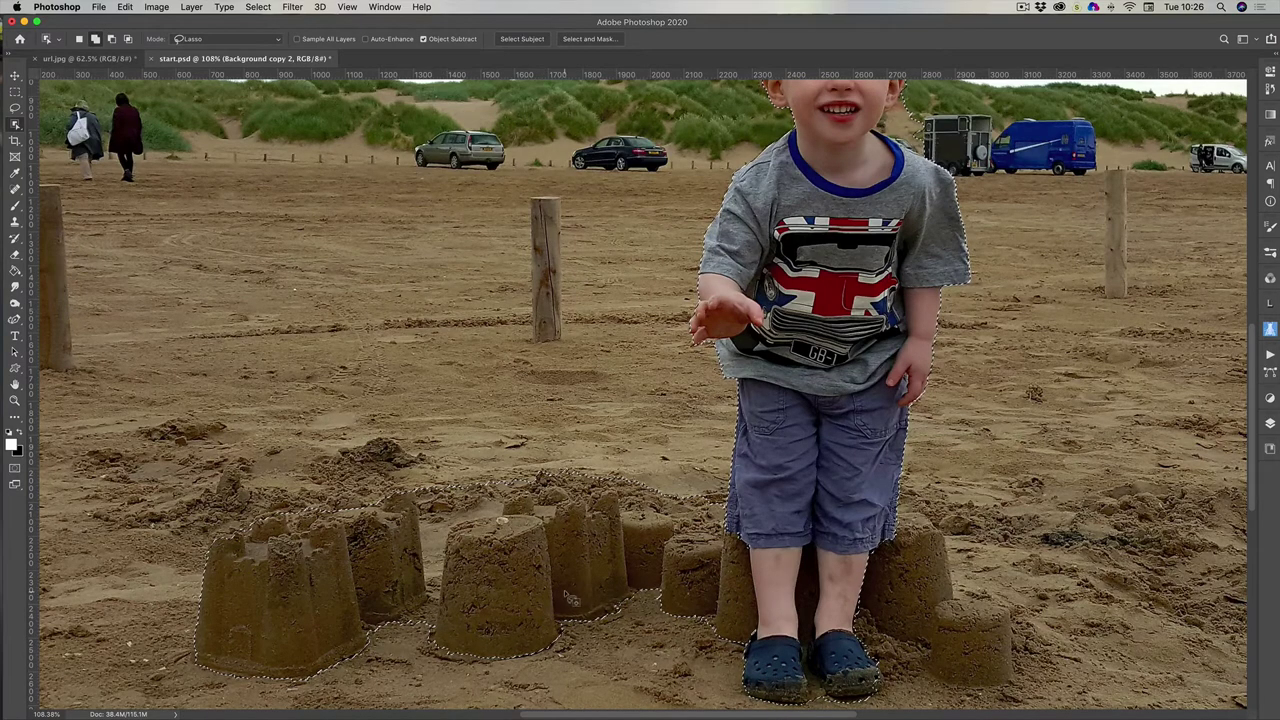
pyautogui.press('super+d')
pyautogui.moveTo(603, 503); pyautogui.dragTo(510, 491)
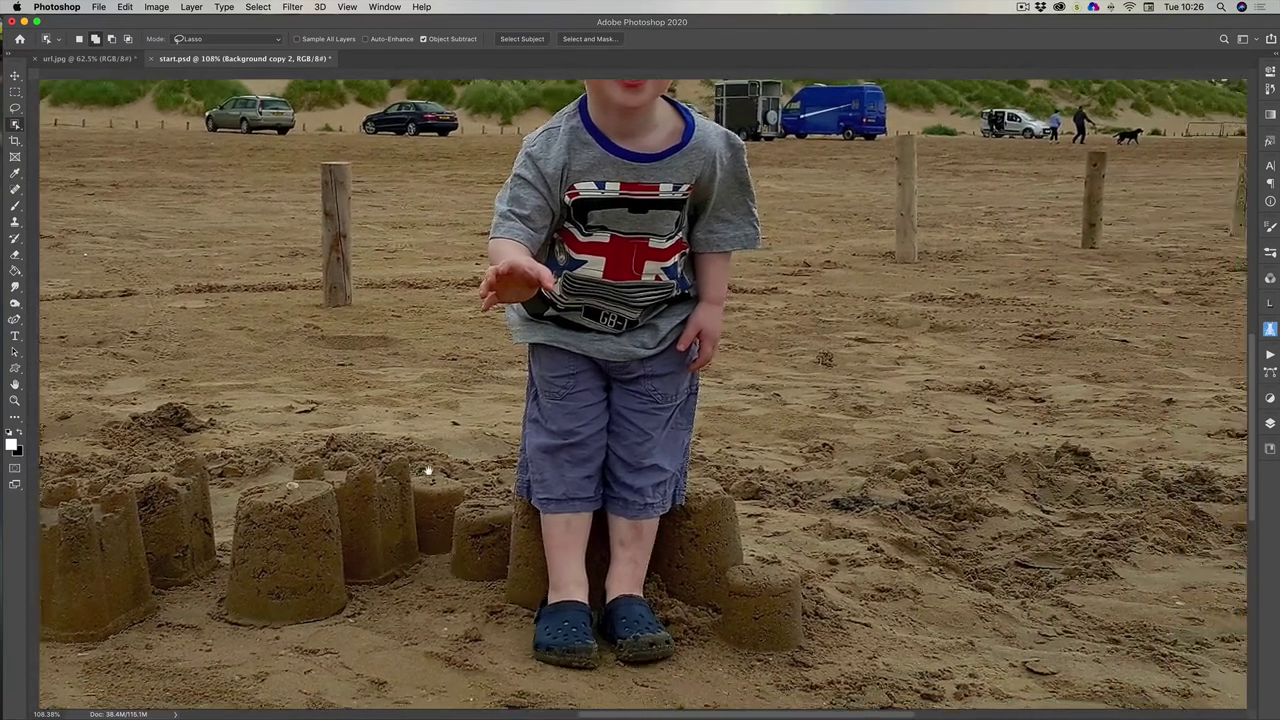
pyautogui.press('super+z')
pyautogui.press('super+r')
pyautogui.moveTo(658, 458)
pyautogui.mouseDown()
pyautogui.moveTo(730, 465)
pyautogui.moveTo(874, 636)
pyautogui.moveTo(648, 678)
pyautogui.moveTo(542, 462)
pyautogui.mouseUp()
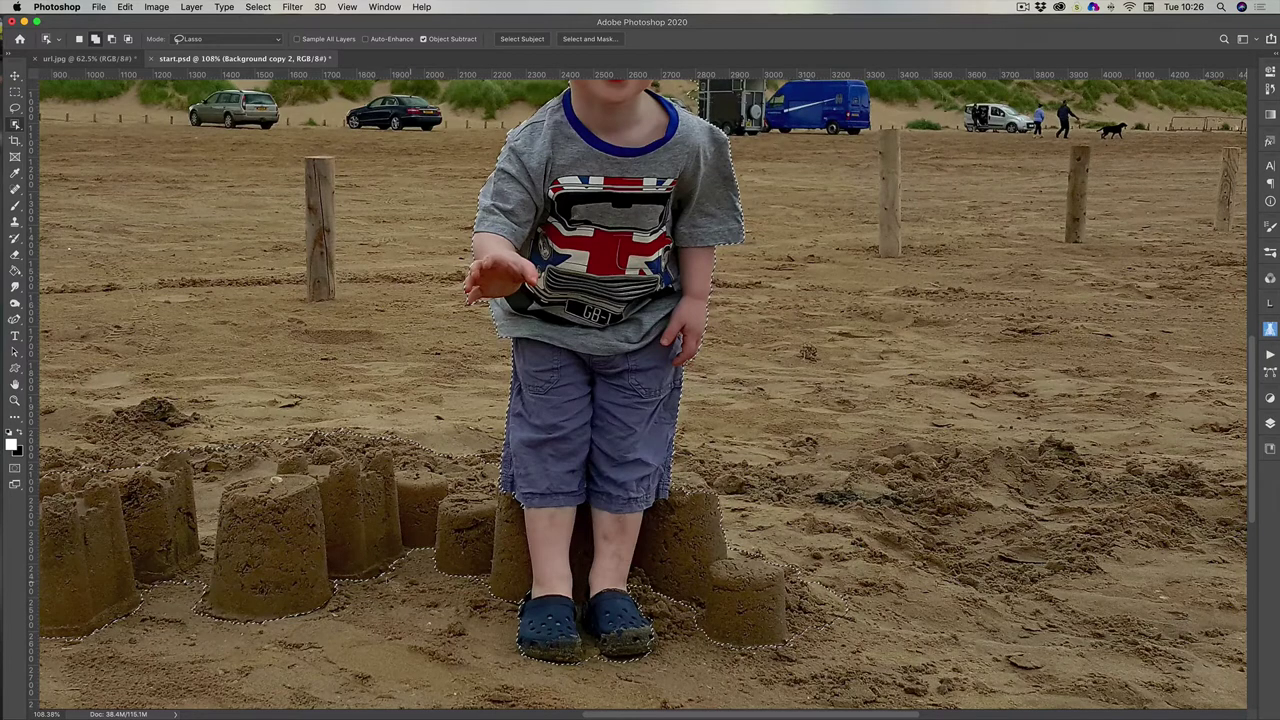
# Add the sand along the castles' base and around the boy's shoes to the selection
pyautogui.moveTo(274, 598)
pyautogui.mouseDown()
pyautogui.moveTo(334, 614)
pyautogui.moveTo(424, 588)
pyautogui.moveTo(504, 590)
pyautogui.moveTo(530, 545)
pyautogui.mouseUp()
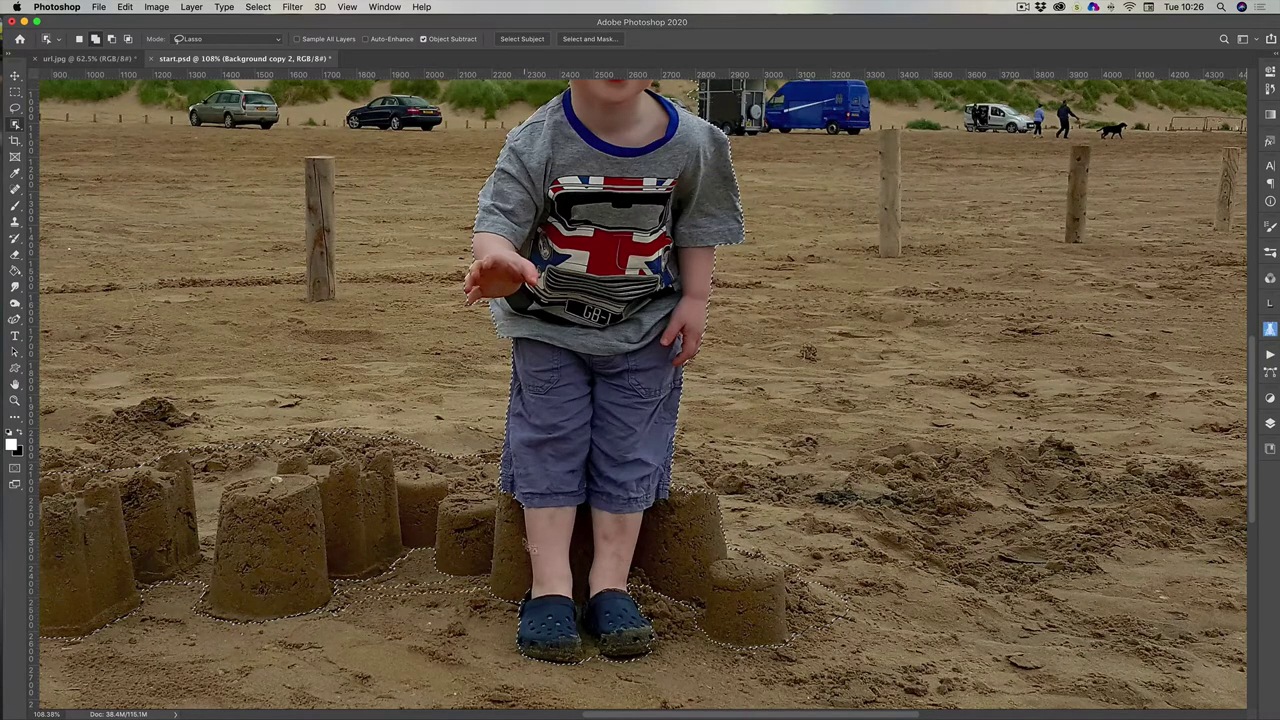
pyautogui.moveTo(310, 563)
pyautogui.mouseDown()
pyautogui.moveTo(350, 615)
pyautogui.moveTo(472, 551)
pyautogui.moveTo(245, 585)
pyautogui.moveTo(231, 620)
pyautogui.mouseUp()
pyautogui.moveTo(542, 583)
pyautogui.mouseDown()
pyautogui.moveTo(490, 598)
pyautogui.moveTo(550, 675)
pyautogui.moveTo(705, 645)
pyautogui.moveTo(594, 585)
pyautogui.moveTo(487, 583)
pyautogui.moveTo(456, 634)
pyautogui.moveTo(725, 660)
pyautogui.moveTo(462, 582)
pyautogui.moveTo(485, 675)
pyautogui.moveTo(662, 676)
pyautogui.moveTo(692, 602)
pyautogui.mouseUp()
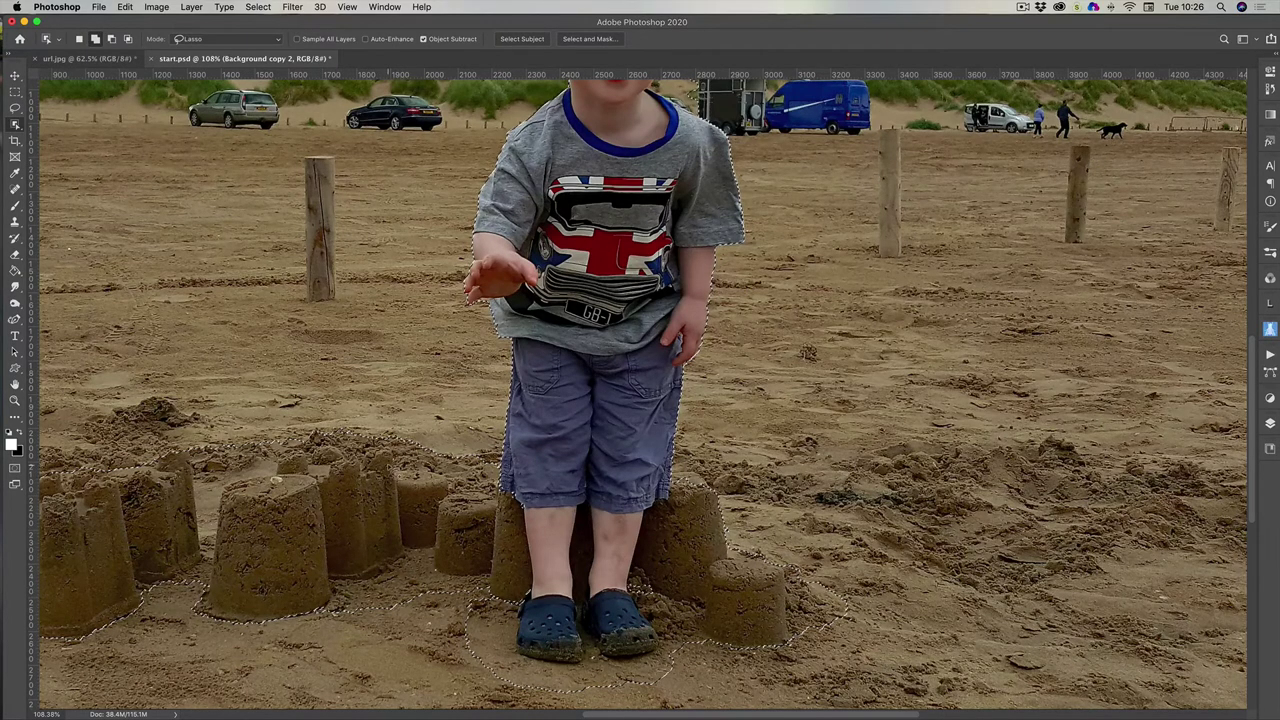
pyautogui.press('super+r')
pyautogui.press('super+r')
pyautogui.scroll(5, 425, 405)
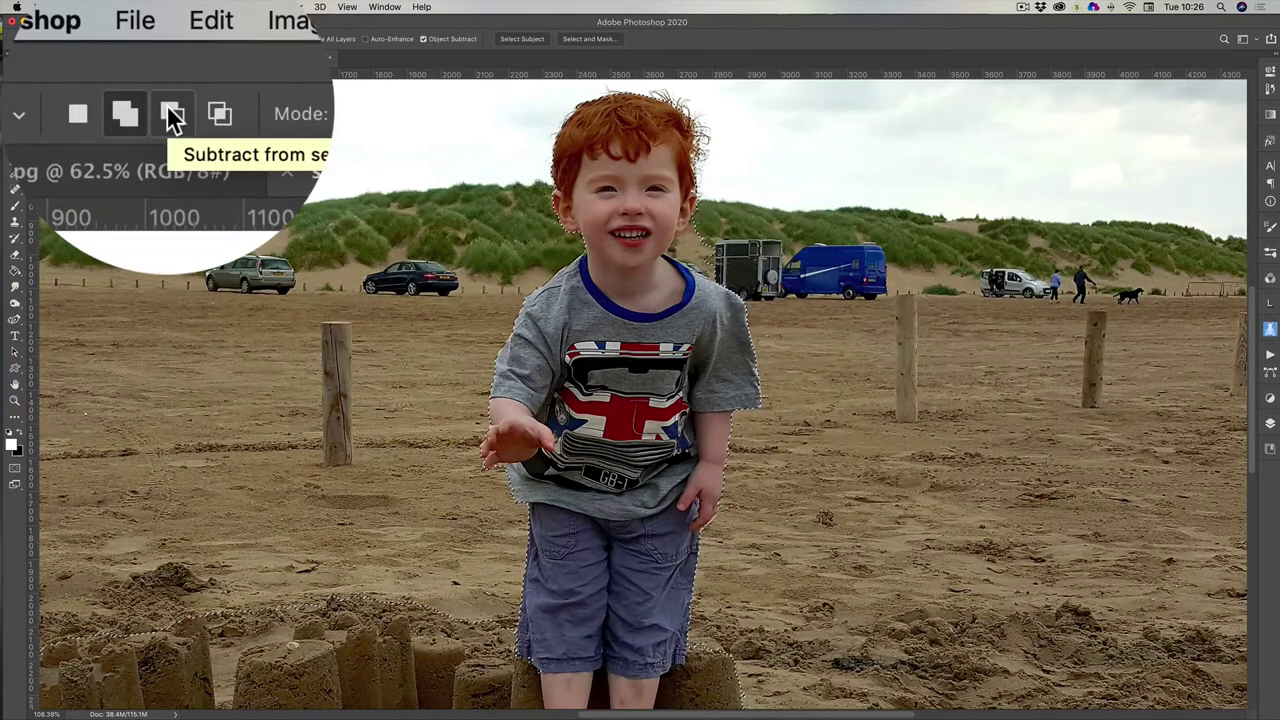
# Add the wispy curls on top of the boy's head to the selection
pyautogui.click(111, 38)
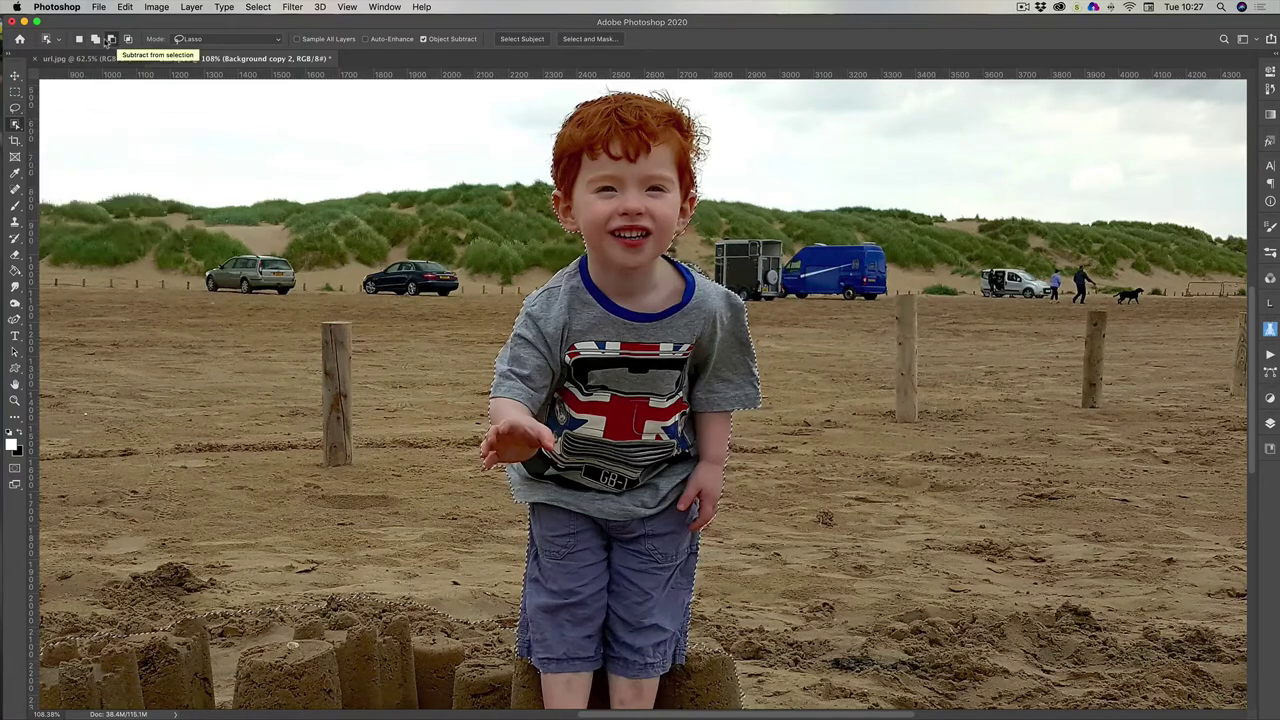
pyautogui.click(96, 39)
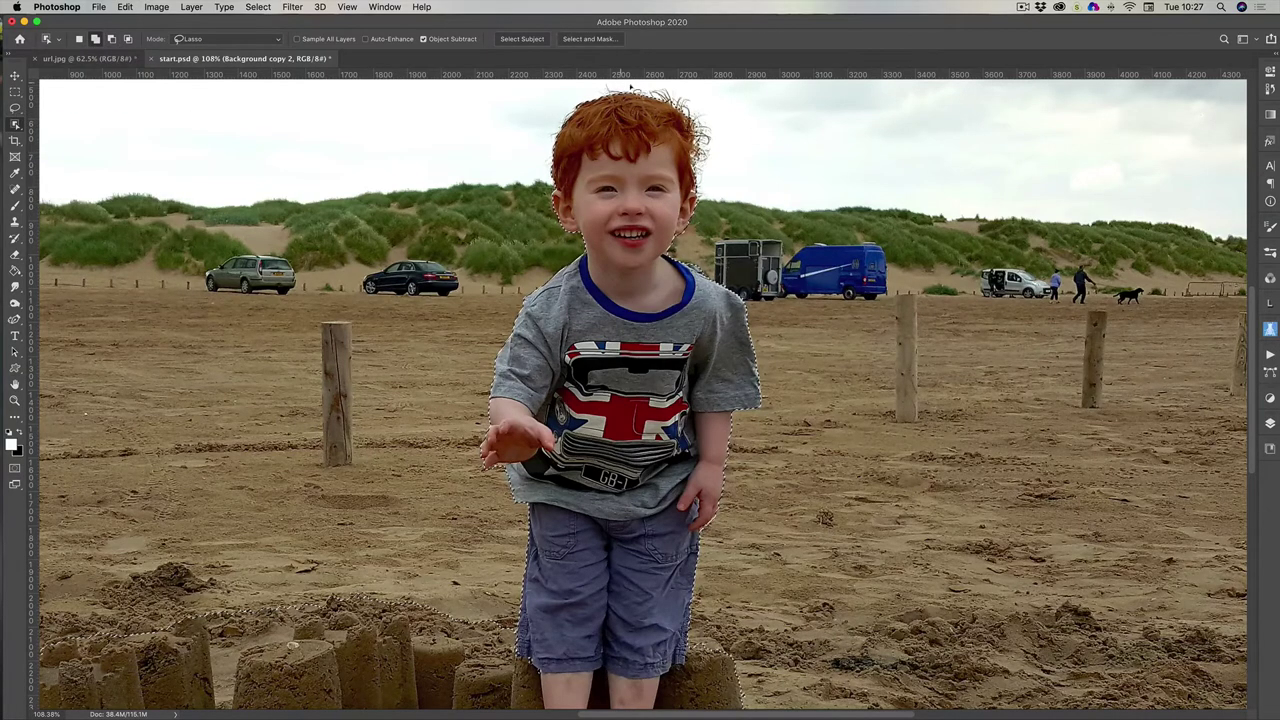
pyautogui.moveTo(607, 87)
pyautogui.mouseDown()
pyautogui.moveTo(674, 95)
pyautogui.moveTo(720, 138)
pyautogui.moveTo(715, 172)
pyautogui.moveTo(680, 162)
pyautogui.moveTo(642, 98)
pyautogui.mouseUp()
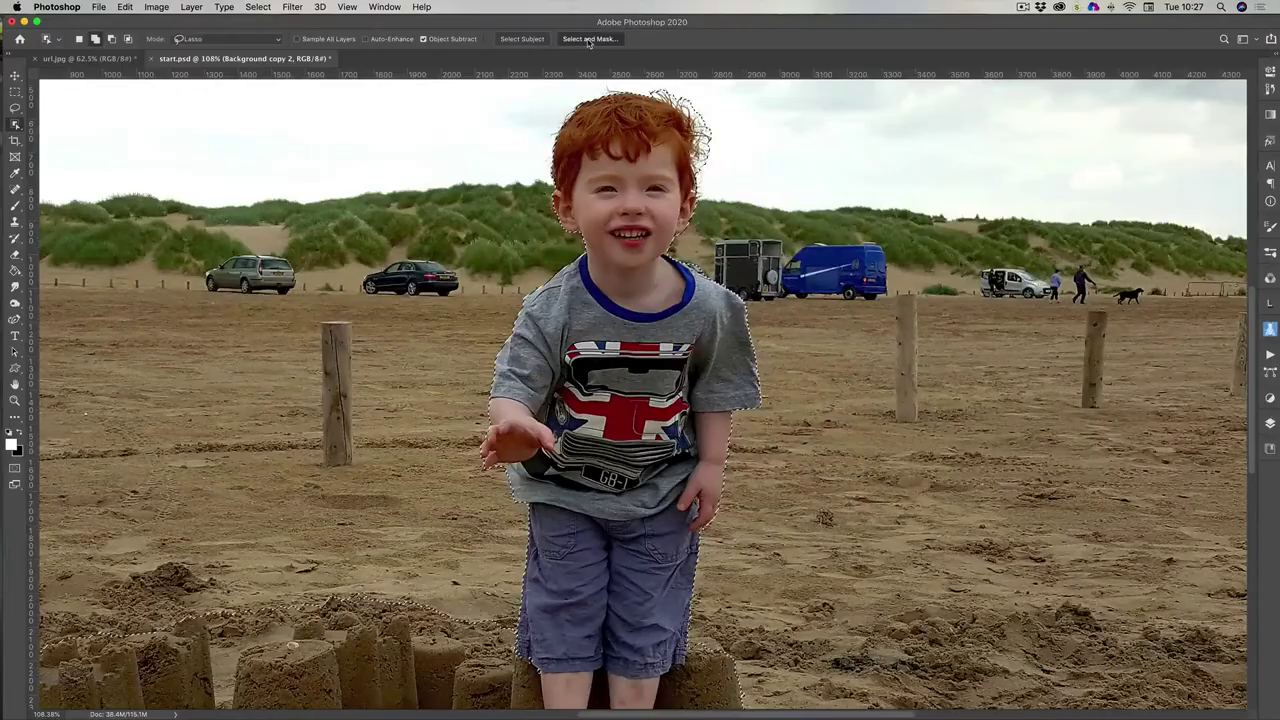
# Open Select and Mask and preview in Onion Skin with higher transparency
pyautogui.click(588, 43)
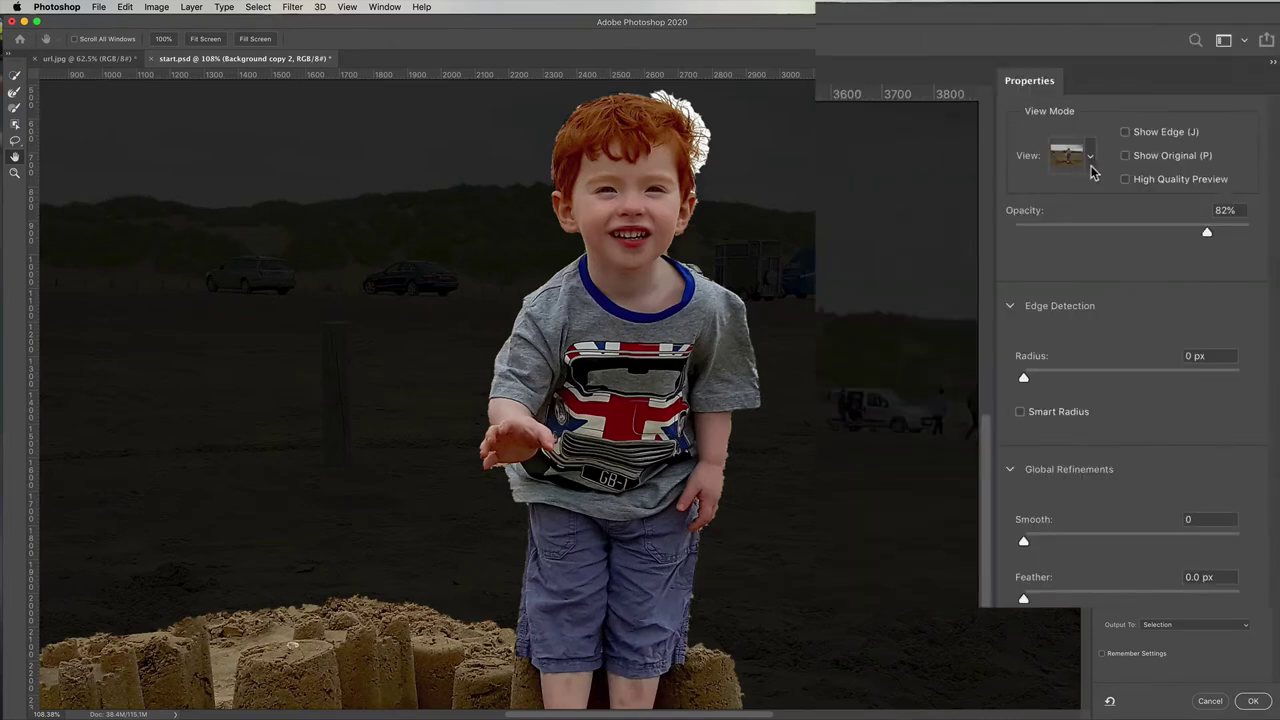
pyautogui.click(1153, 119)
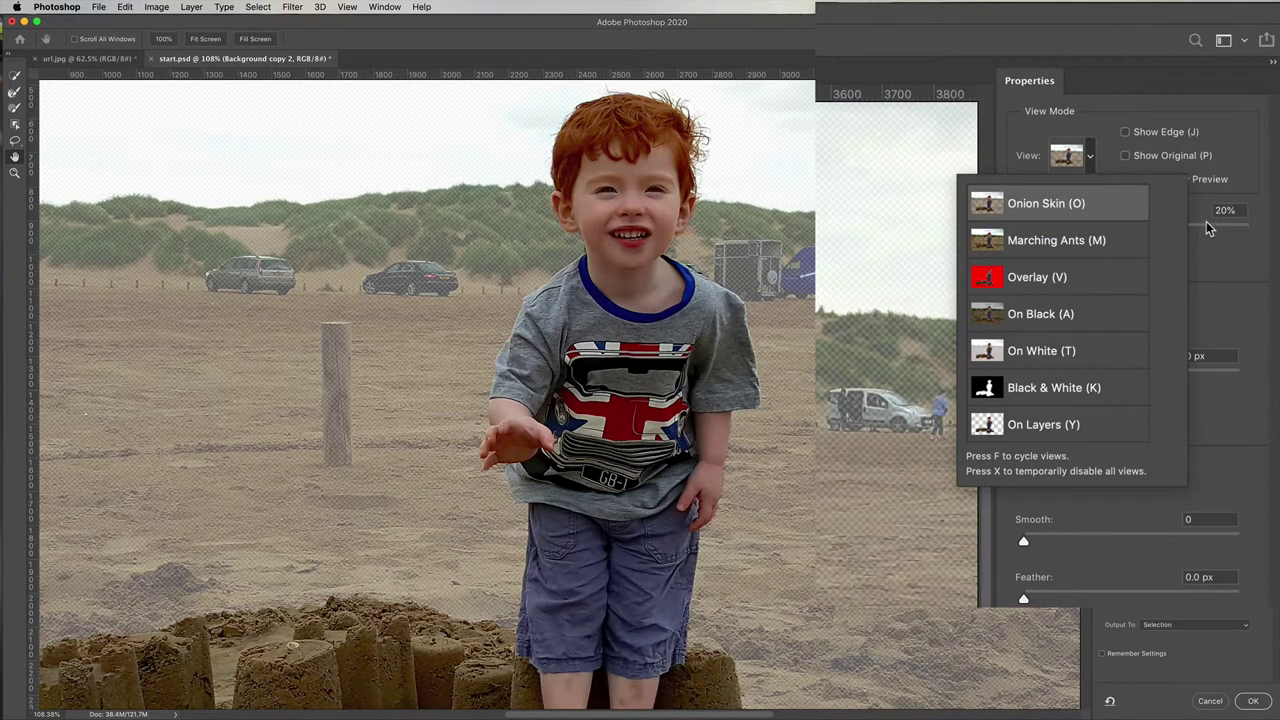
pyautogui.click(1233, 259)
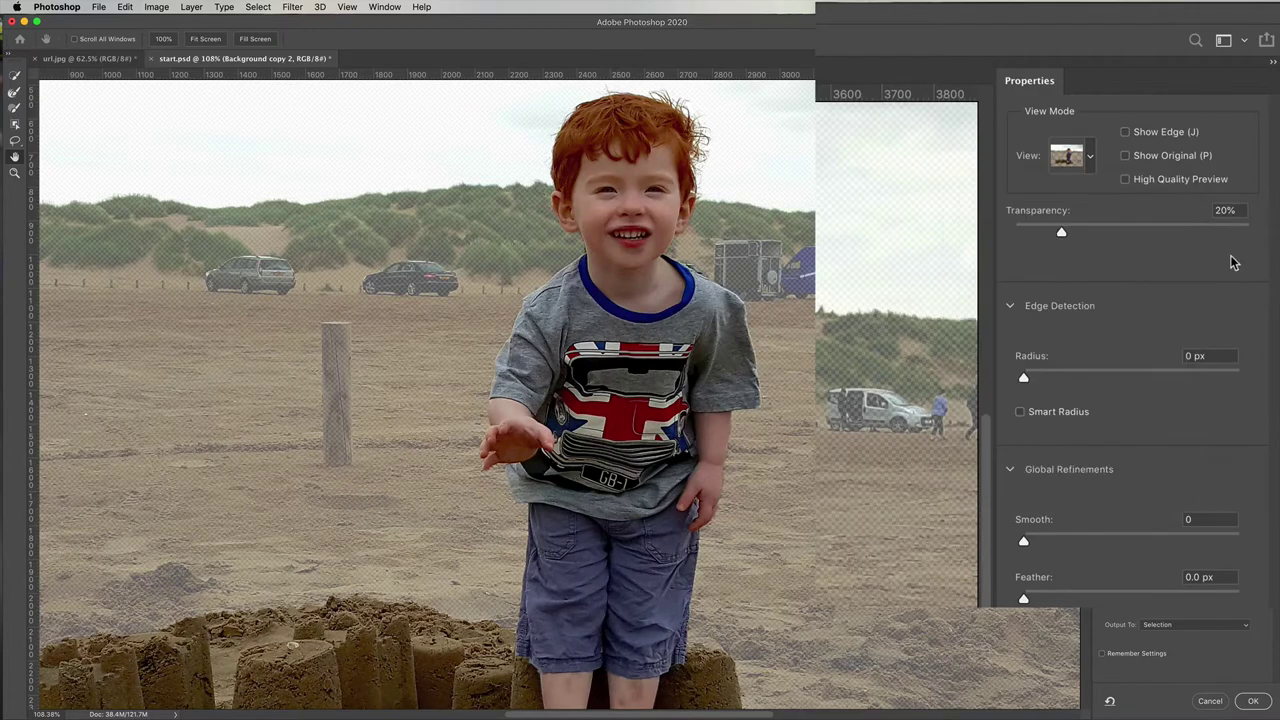
pyautogui.moveTo(1060, 231); pyautogui.dragTo(1127, 233)
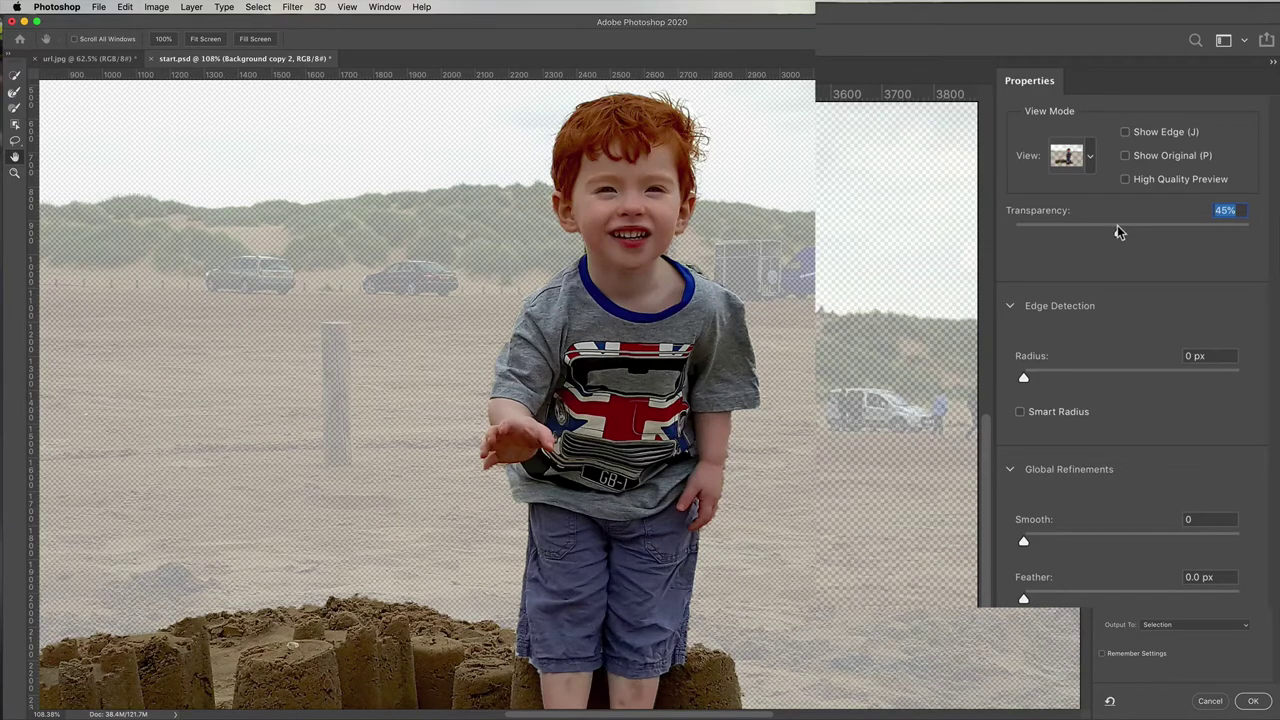
pyautogui.moveTo(1115, 226); pyautogui.dragTo(1179, 224)
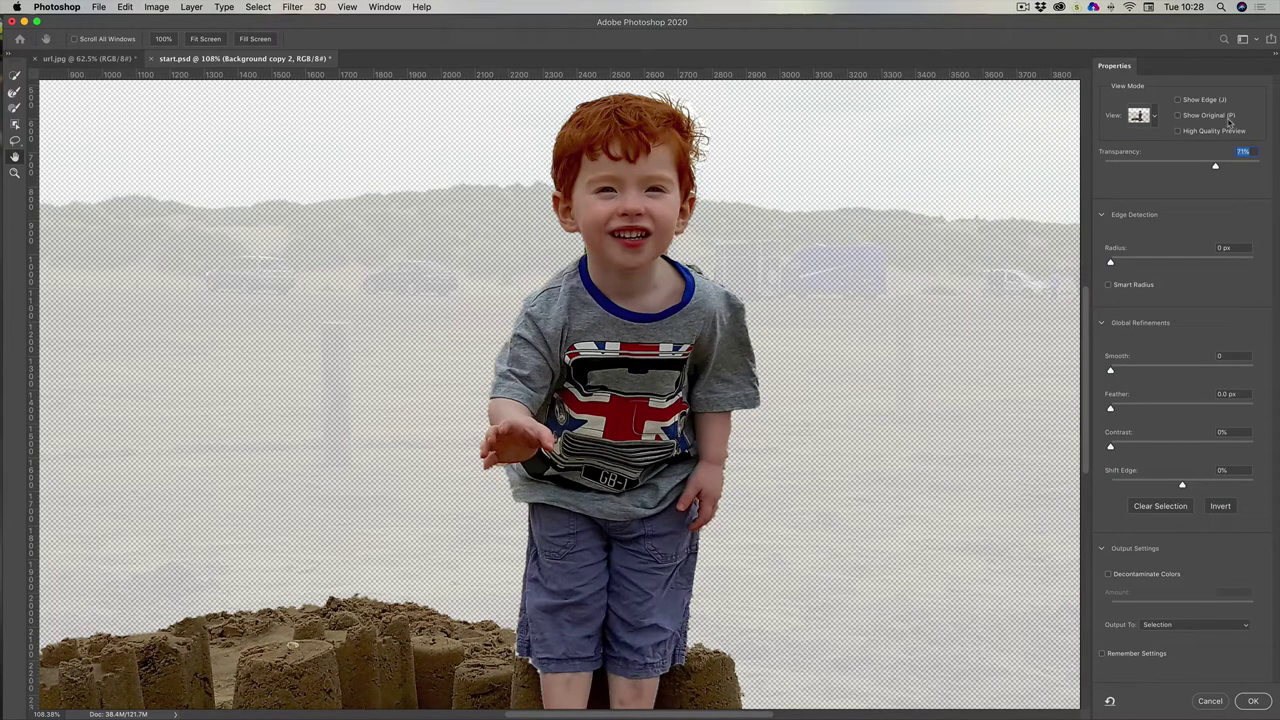
# Switch the preview to Overlay view with a black 000000 overlay colour
pyautogui.click(1155, 118)
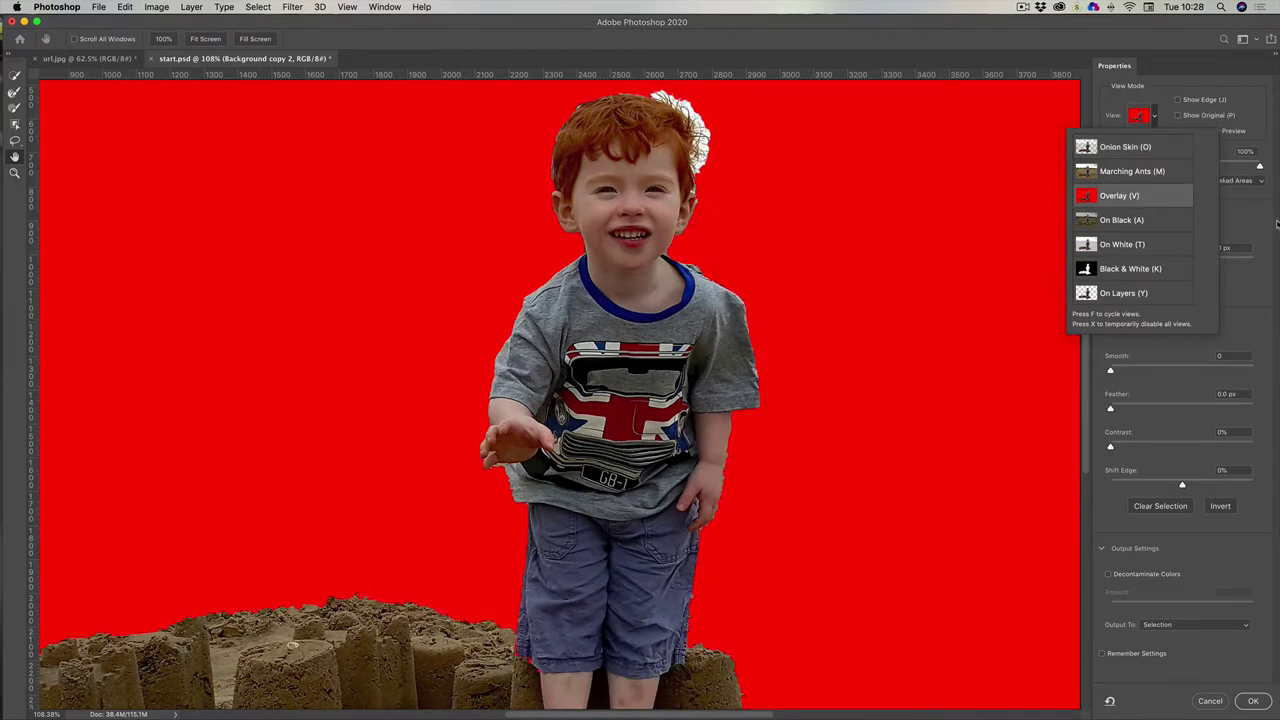
pyautogui.click(1249, 208)
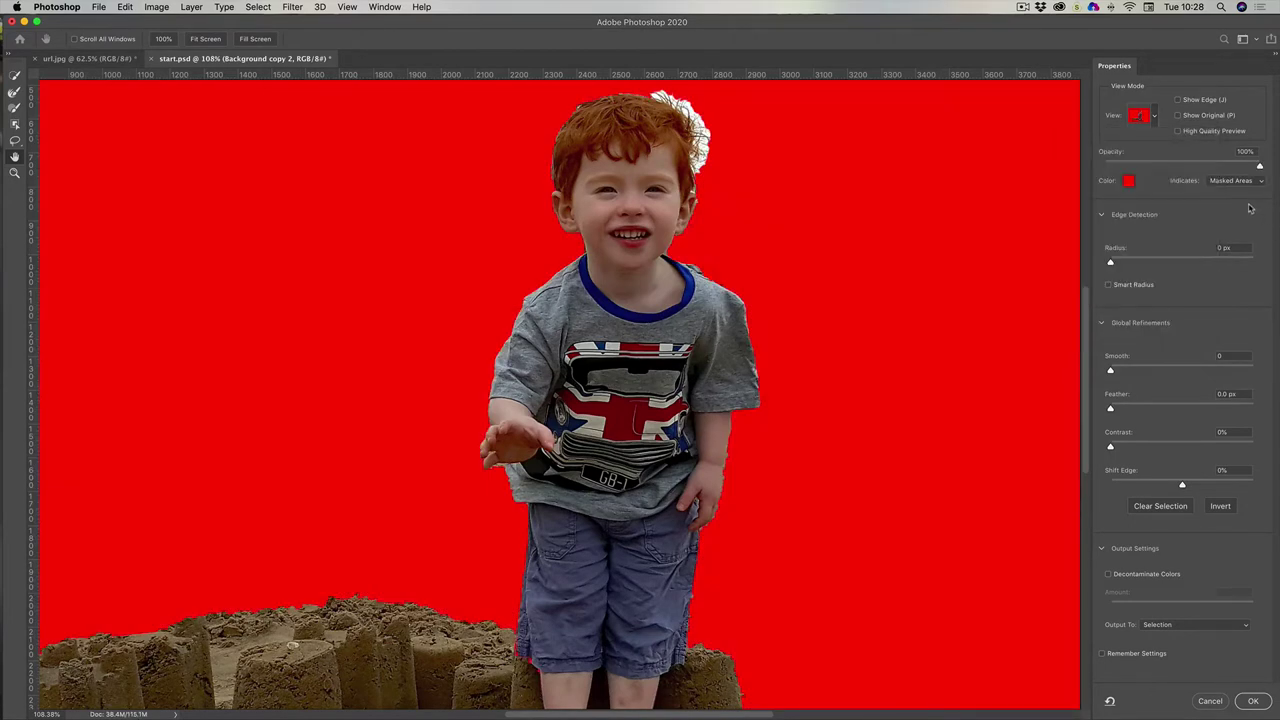
pyautogui.click(1128, 182)
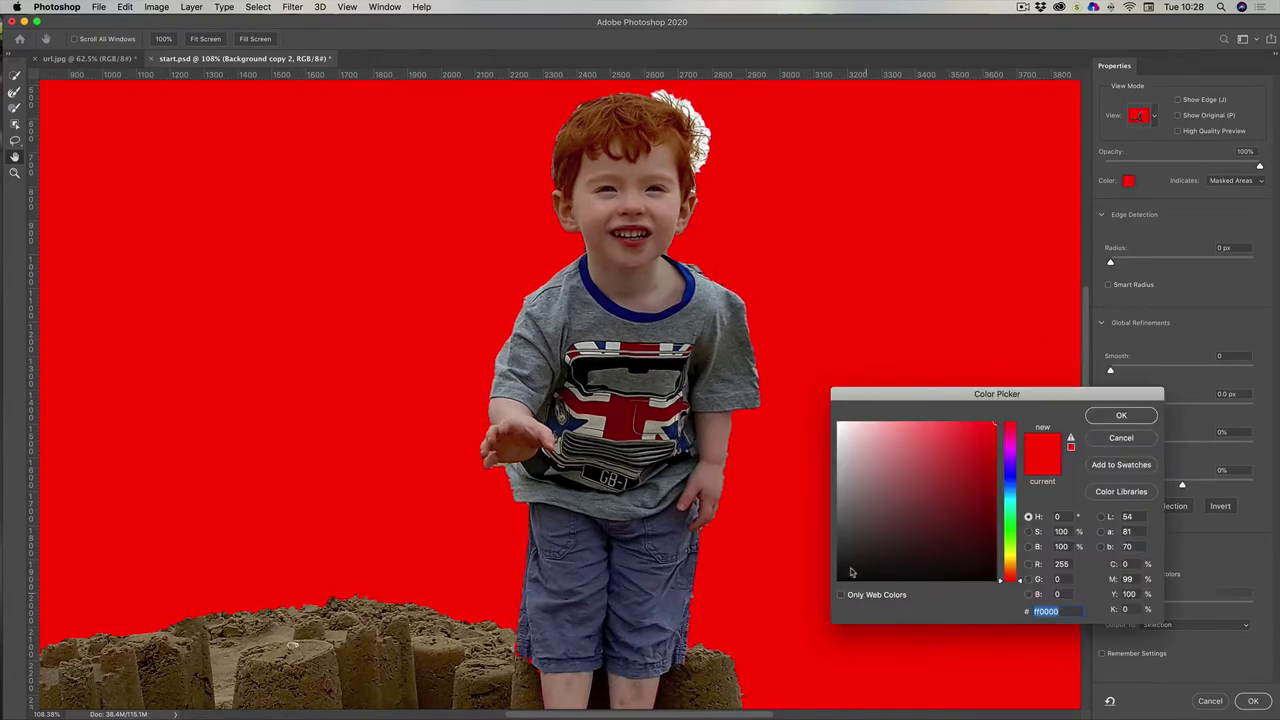
pyautogui.moveTo(856, 567); pyautogui.dragTo(829, 588)
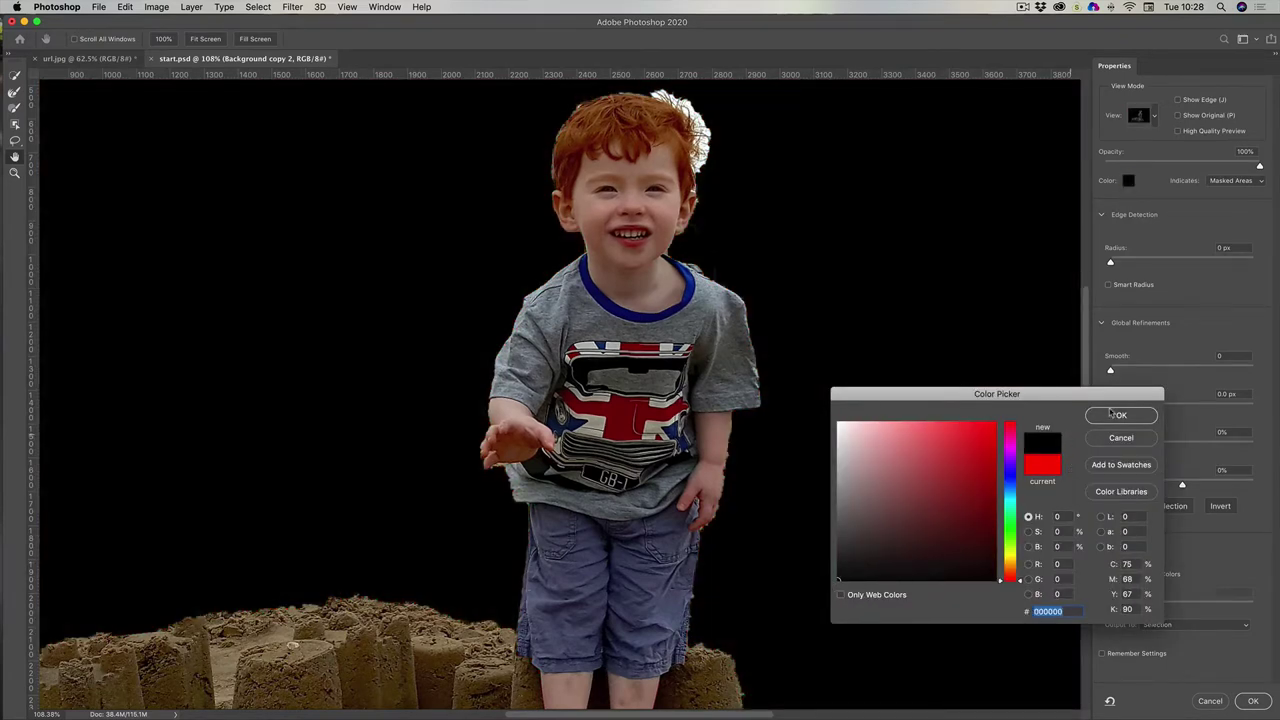
pyautogui.click(1122, 415)
pyautogui.click(1155, 116)
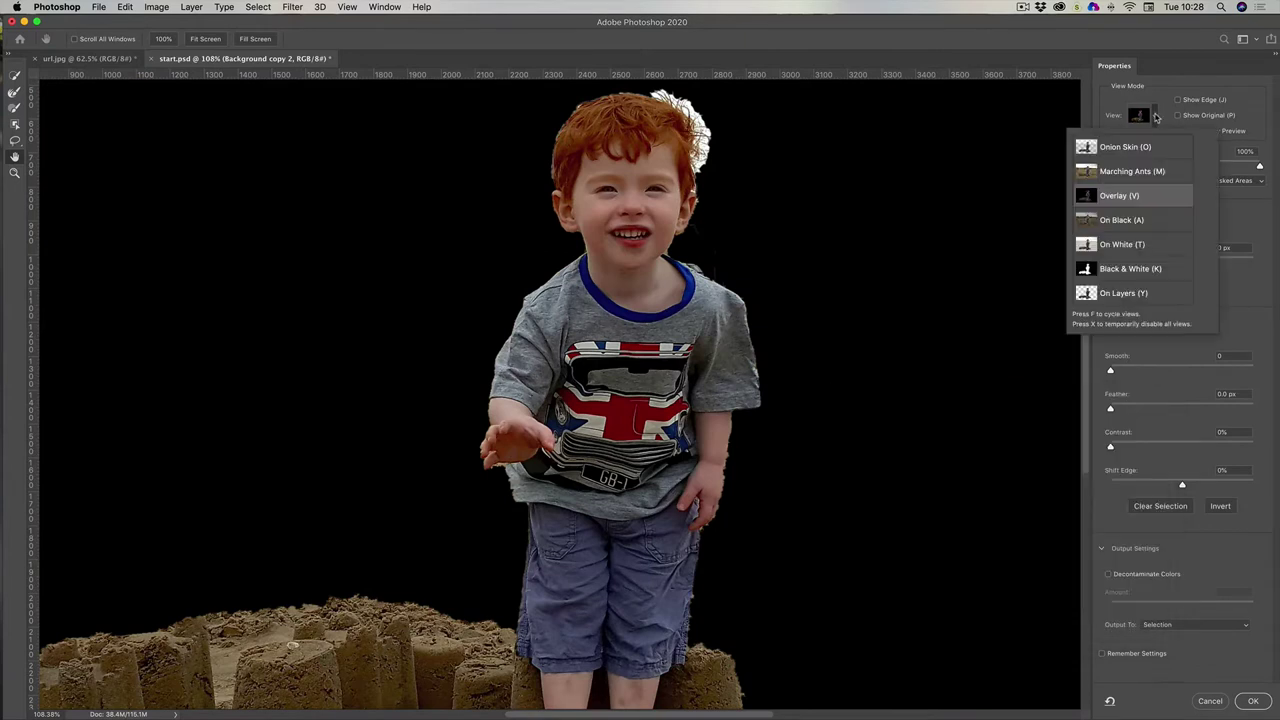
pyautogui.click(1177, 82)
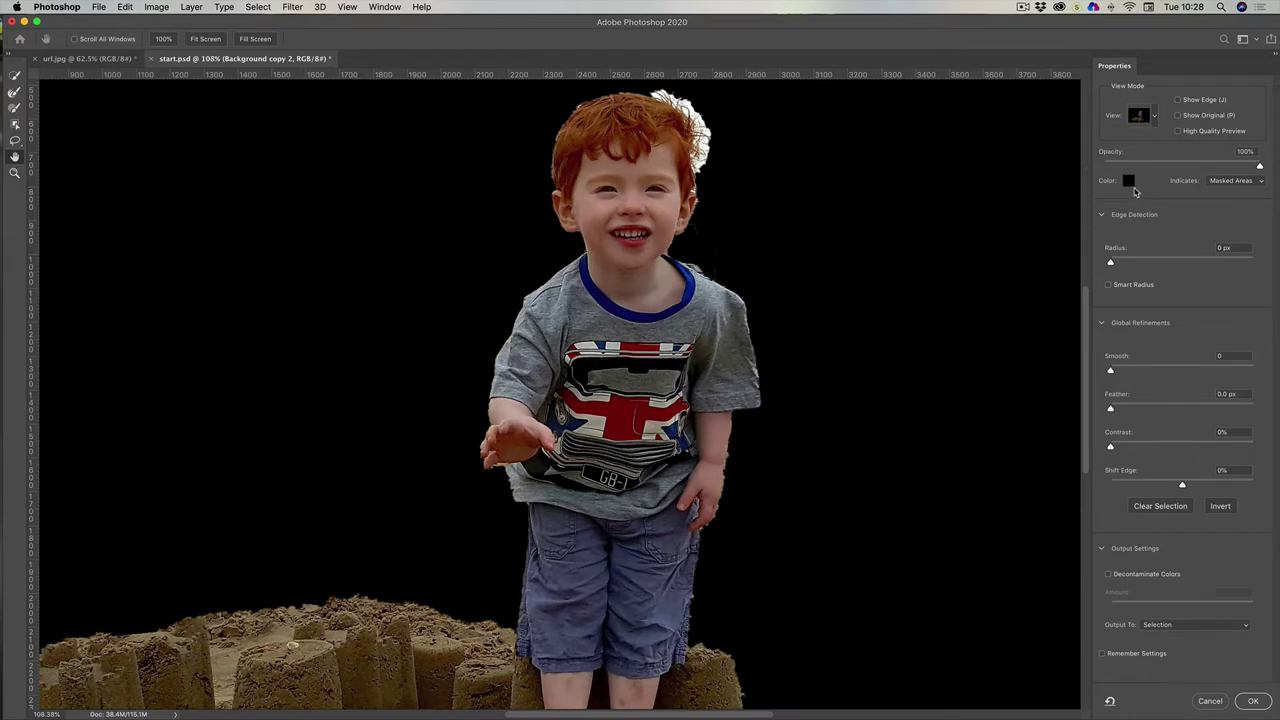
# Lower the black overlay opacity to 76% and pan around to check the cut-out edges
pyautogui.moveTo(1260, 167); pyautogui.dragTo(1230, 167)
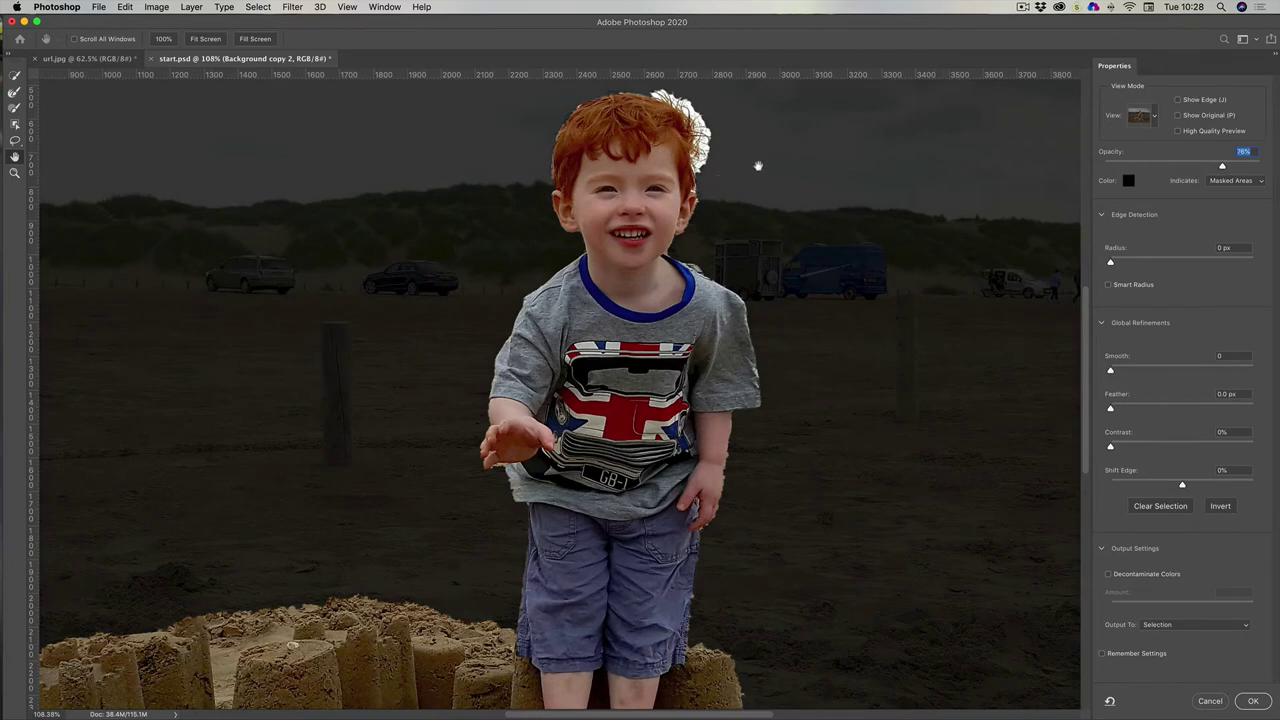
pyautogui.moveTo(758, 162); pyautogui.dragTo(700, 237)
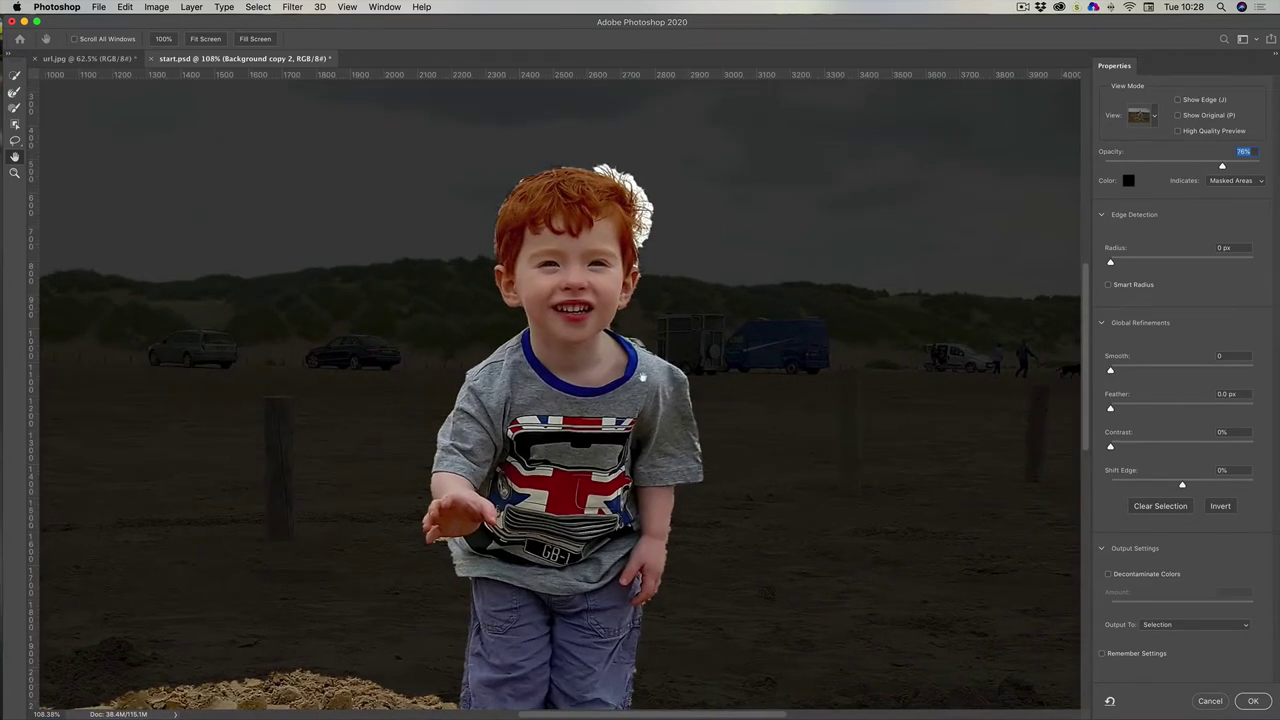
pyautogui.moveTo(612, 394); pyautogui.dragTo(778, 80)
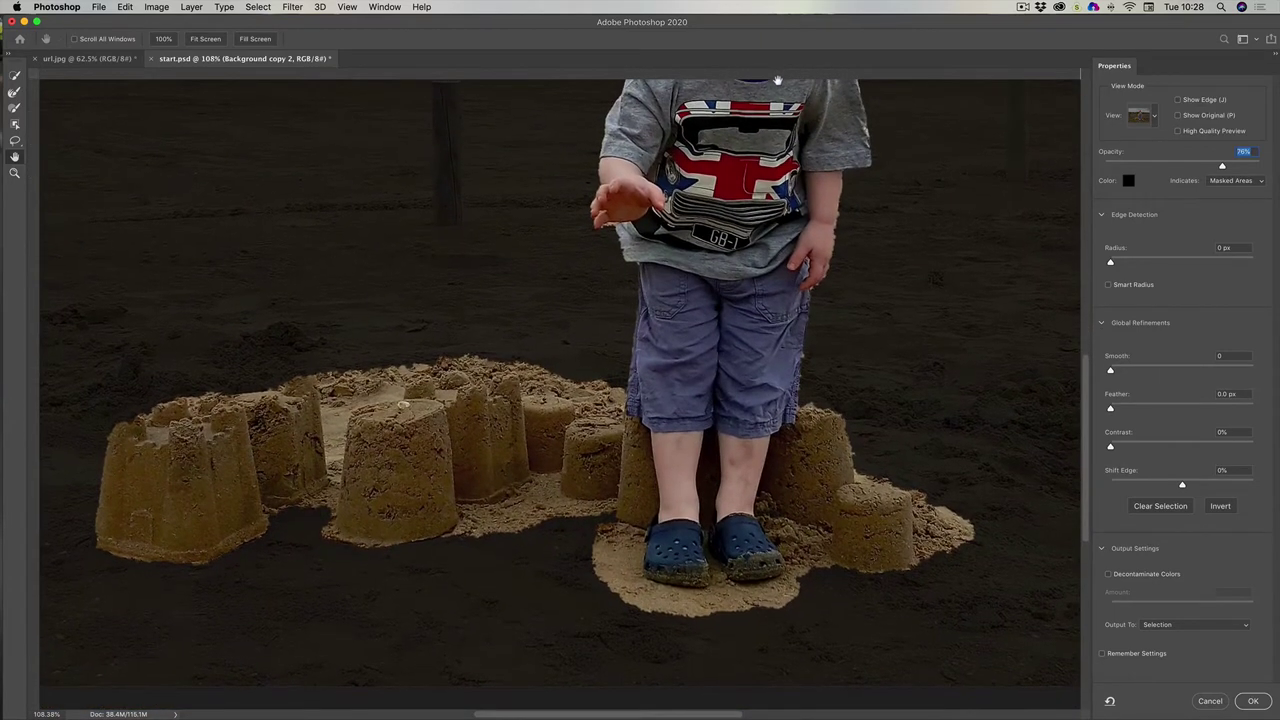
pyautogui.moveTo(778, 80); pyautogui.dragTo(671, 405)
pyautogui.press('super+r')
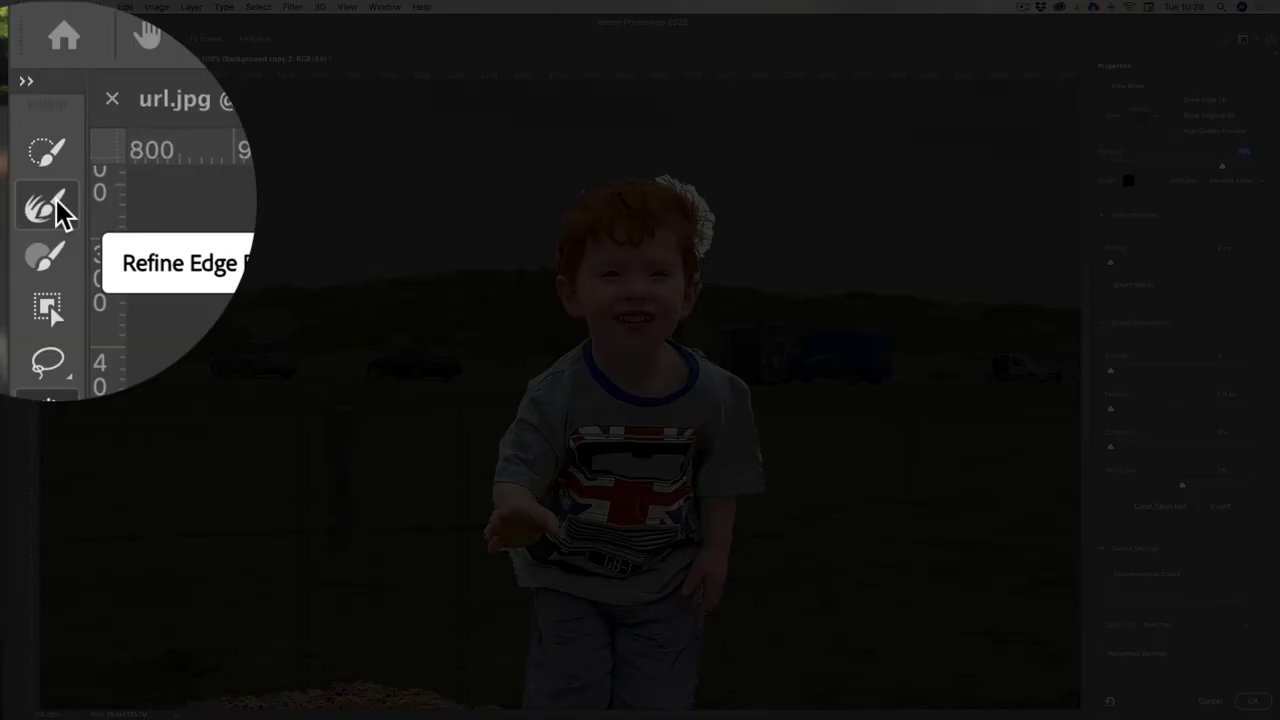
# Brush the hair edge with the Refine Edge Brush and set Contrast to 43%
pyautogui.click(57, 210)
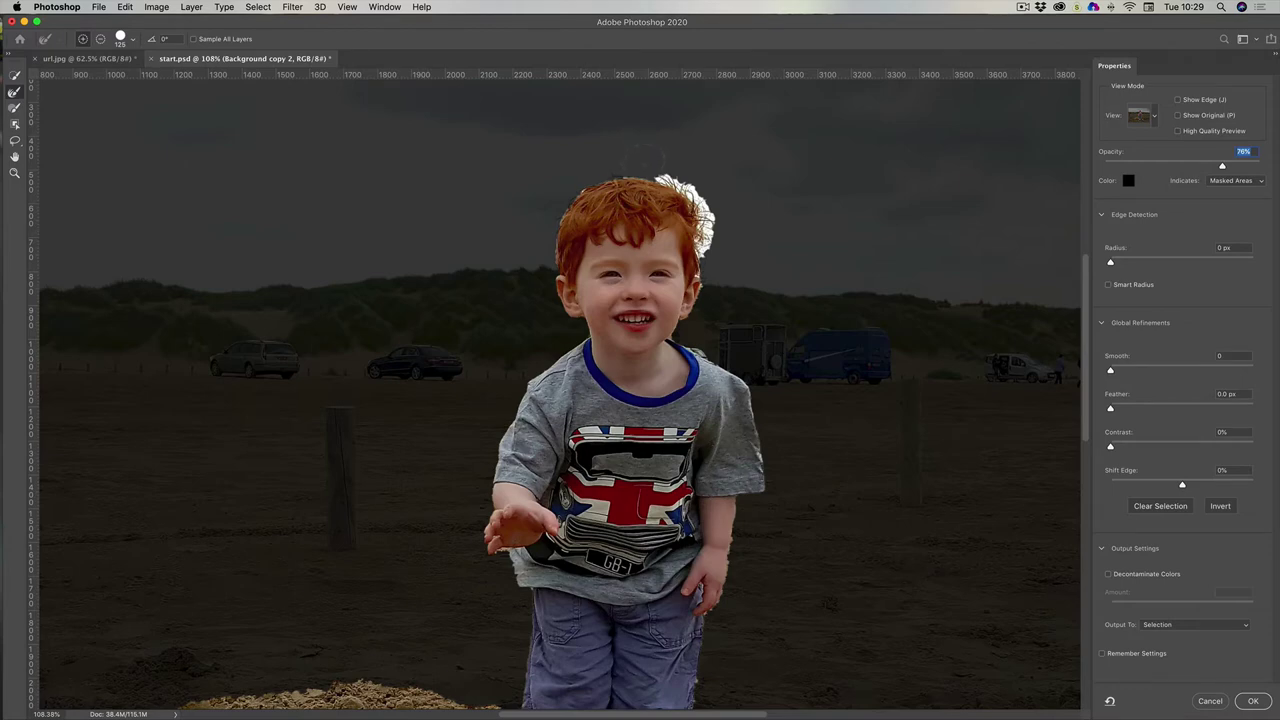
pyautogui.moveTo(641, 160)
pyautogui.mouseDown()
pyautogui.moveTo(690, 198)
pyautogui.moveTo(698, 246)
pyautogui.mouseUp()
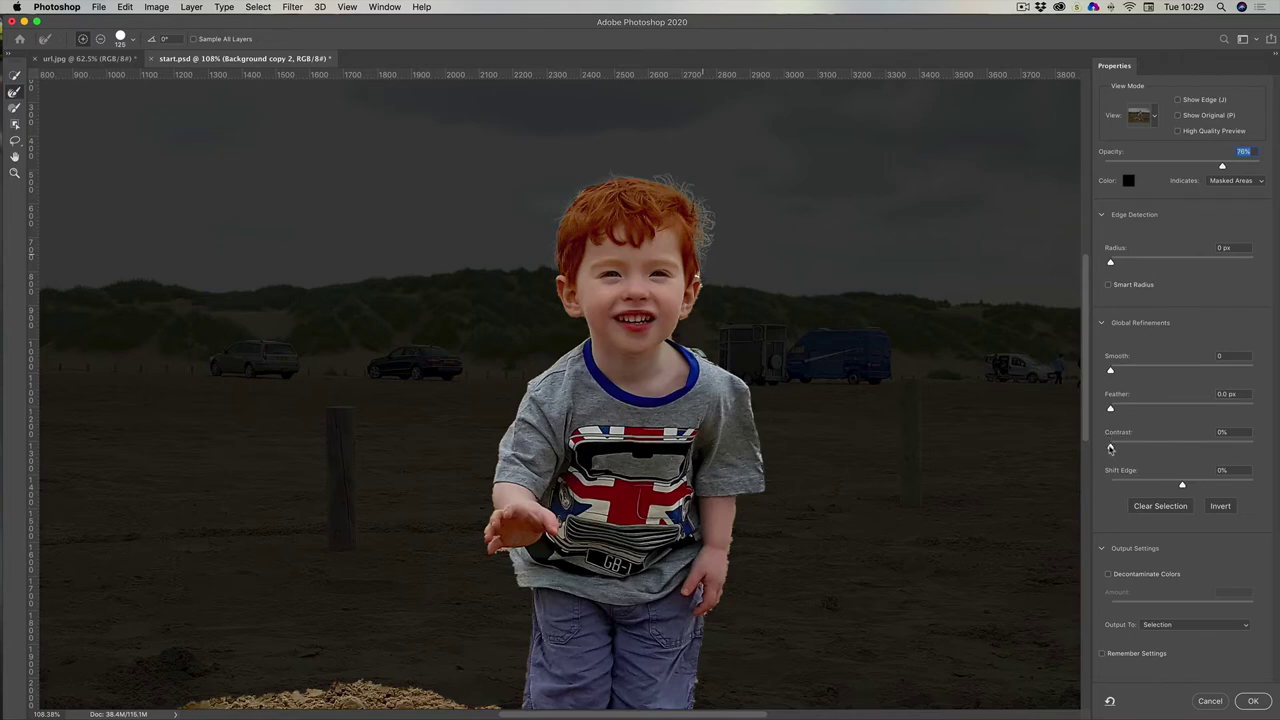
pyautogui.moveTo(1110, 448); pyautogui.dragTo(1174, 448)
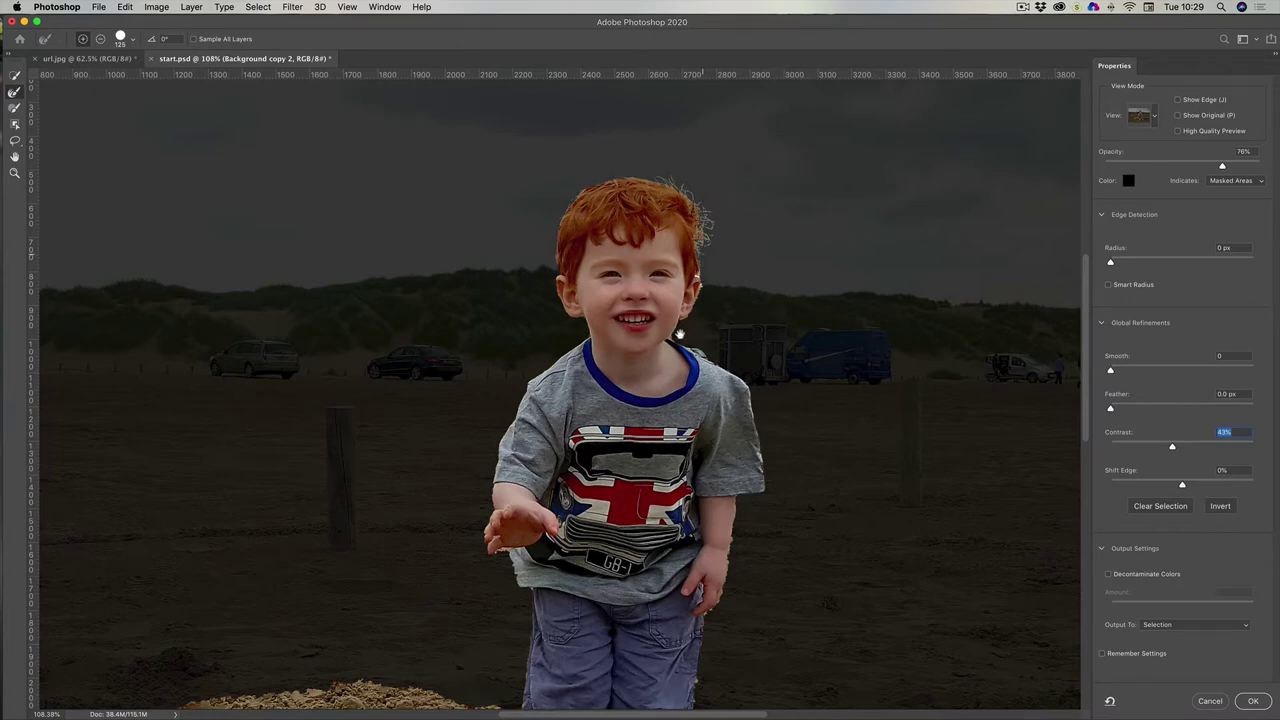
pyautogui.moveTo(654, 366)
pyautogui.mouseDown()
pyautogui.moveTo(648, 310)
pyautogui.moveTo(666, 230)
pyautogui.moveTo(648, 246)
pyautogui.mouseUp()
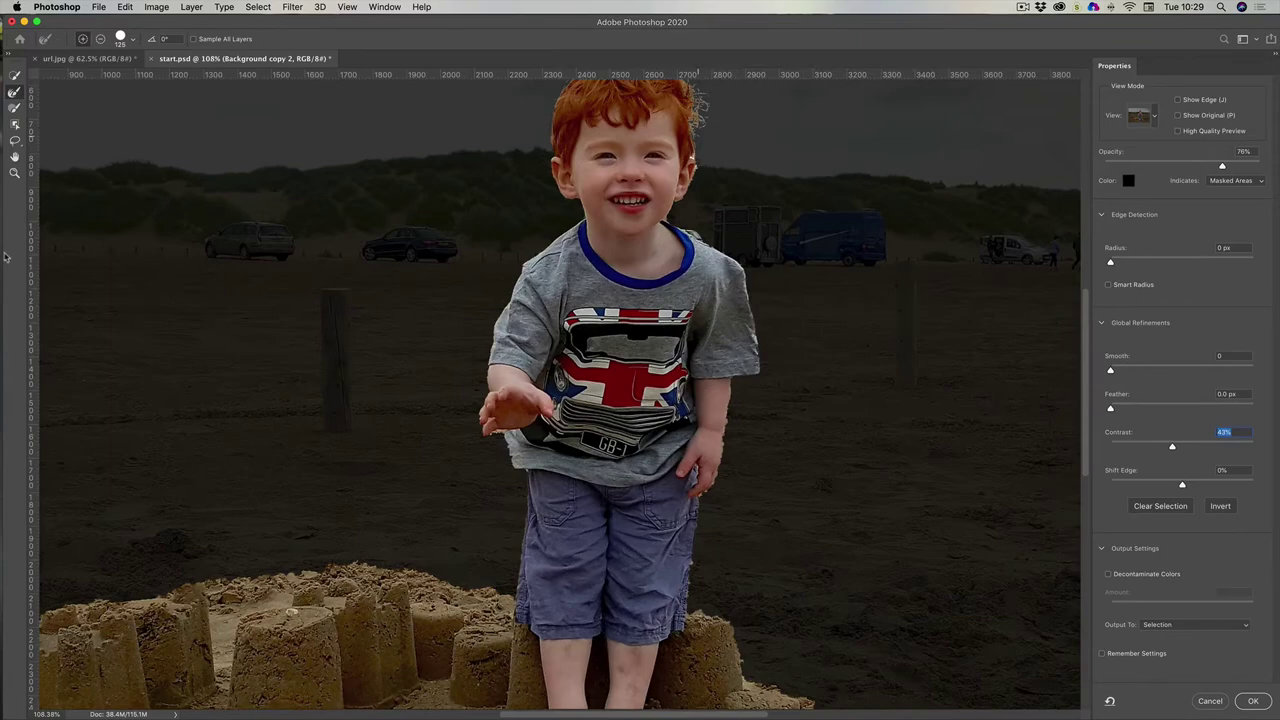
# Zoom in on the collar and use a smaller subtracting Refine Edge Brush to trim the neck and chin fringe
pyautogui.click(14, 173)
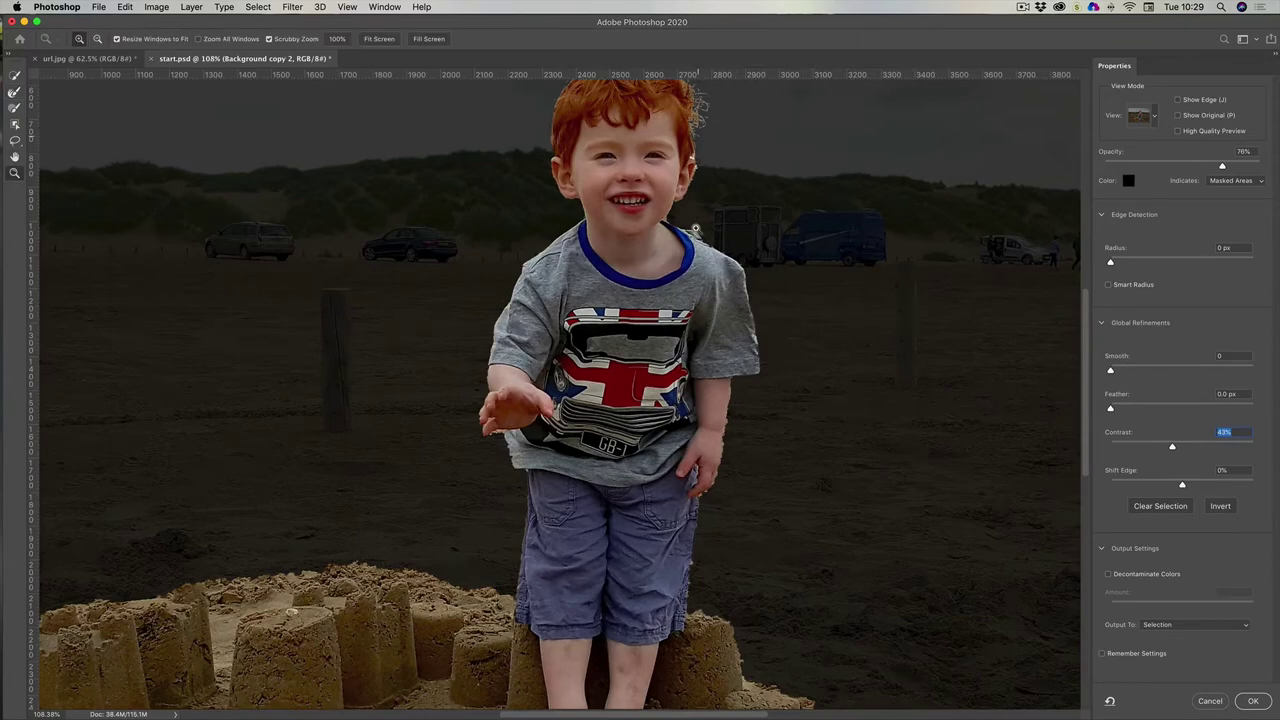
pyautogui.moveTo(695, 230); pyautogui.dragTo(769, 271)
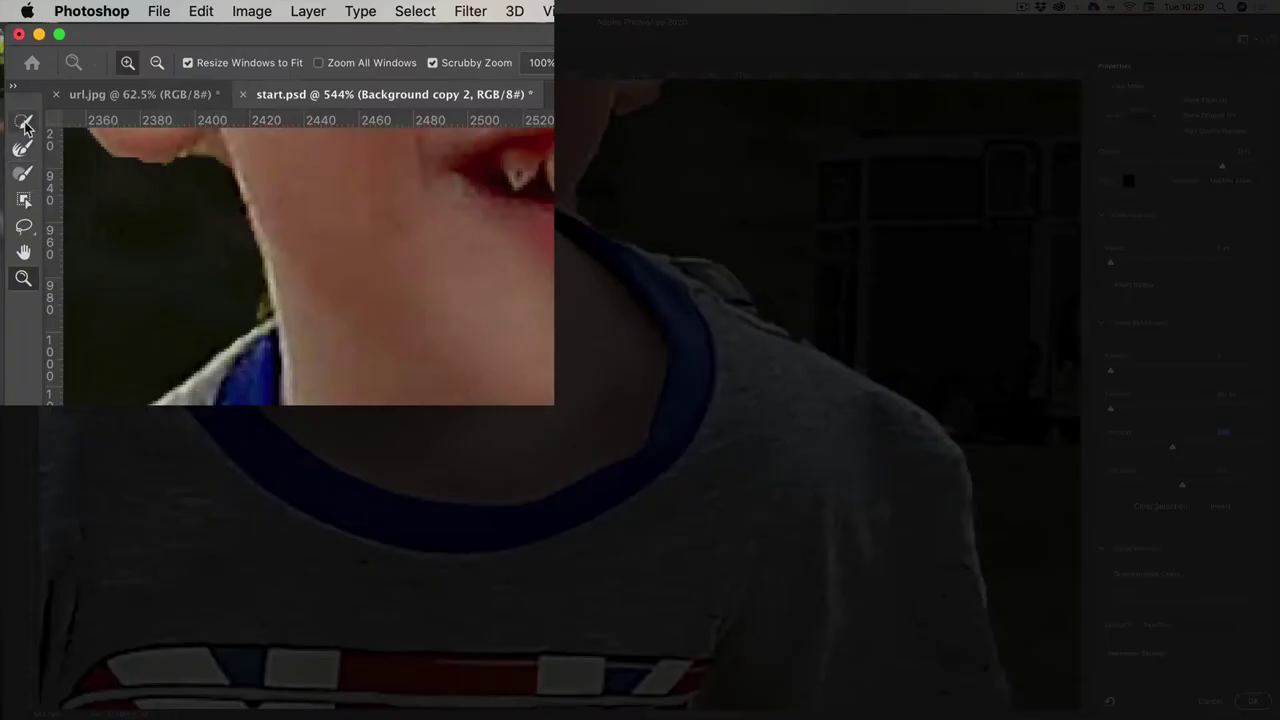
pyautogui.click(24, 178)
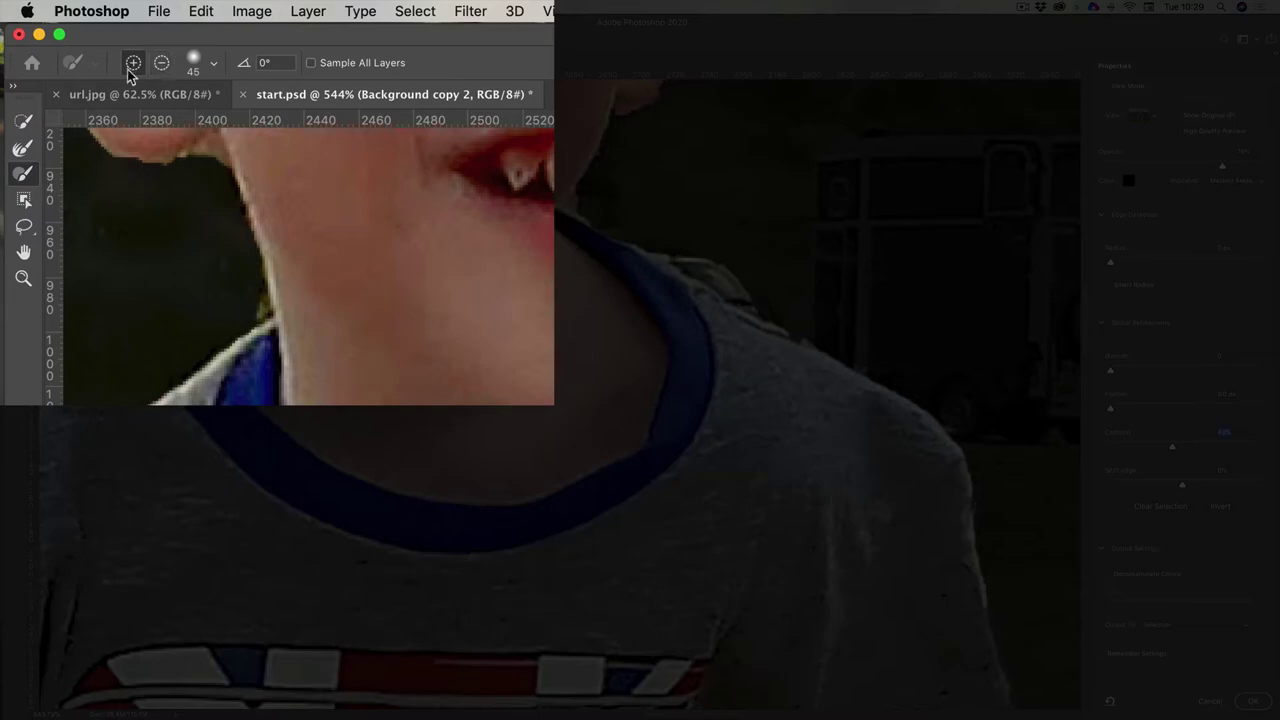
pyautogui.click(161, 64)
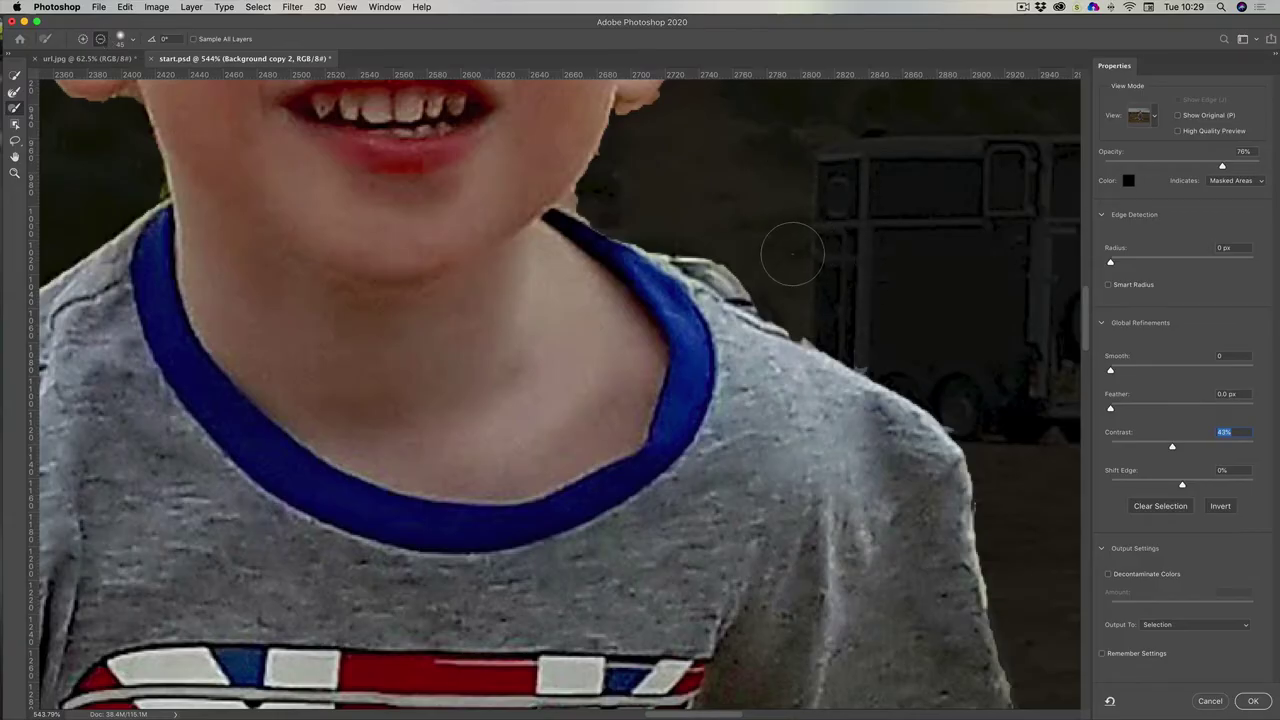
pyautogui.press('[')
pyautogui.press('[')
pyautogui.press('[')
pyautogui.click(581, 200)
pyautogui.moveTo(610, 151)
pyautogui.mouseDown()
pyautogui.moveTo(580, 198)
pyautogui.moveTo(592, 212)
pyautogui.moveTo(880, 361)
pyautogui.mouseUp()
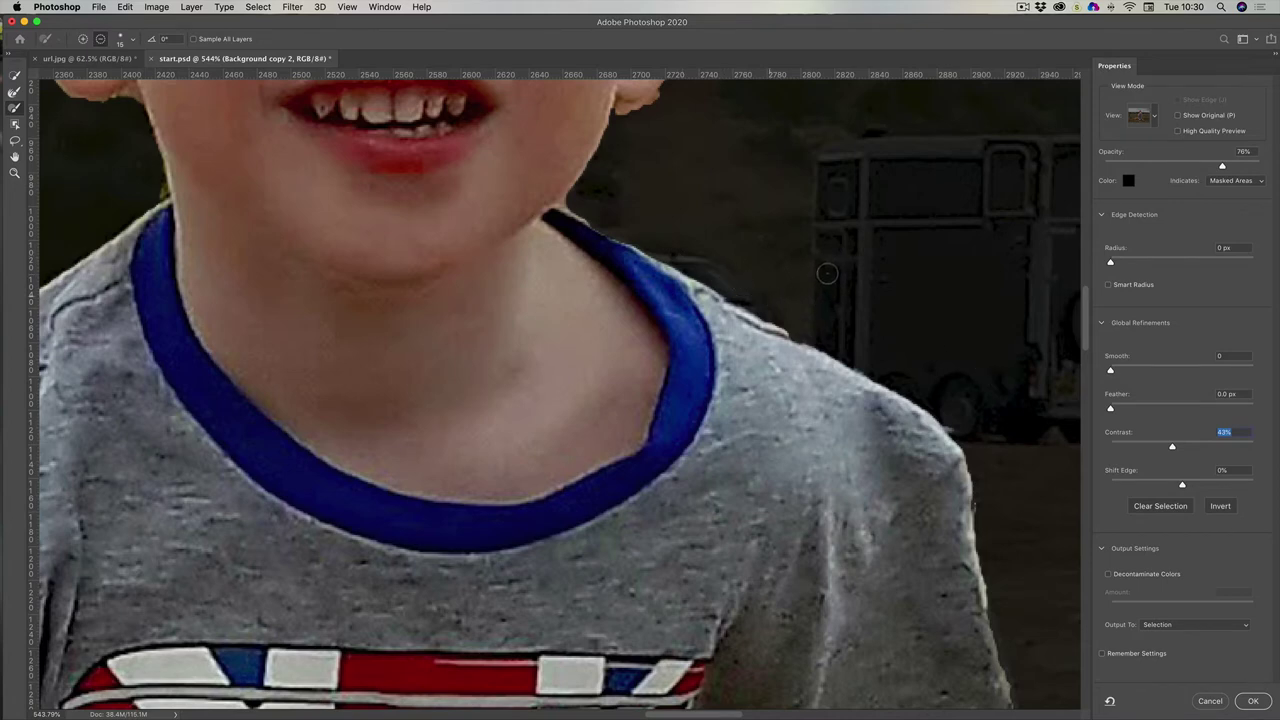
# Pan across the boy's face, hair, ear and collar to check the cleaned mask edge
pyautogui.moveTo(824, 261); pyautogui.dragTo(809, 506)
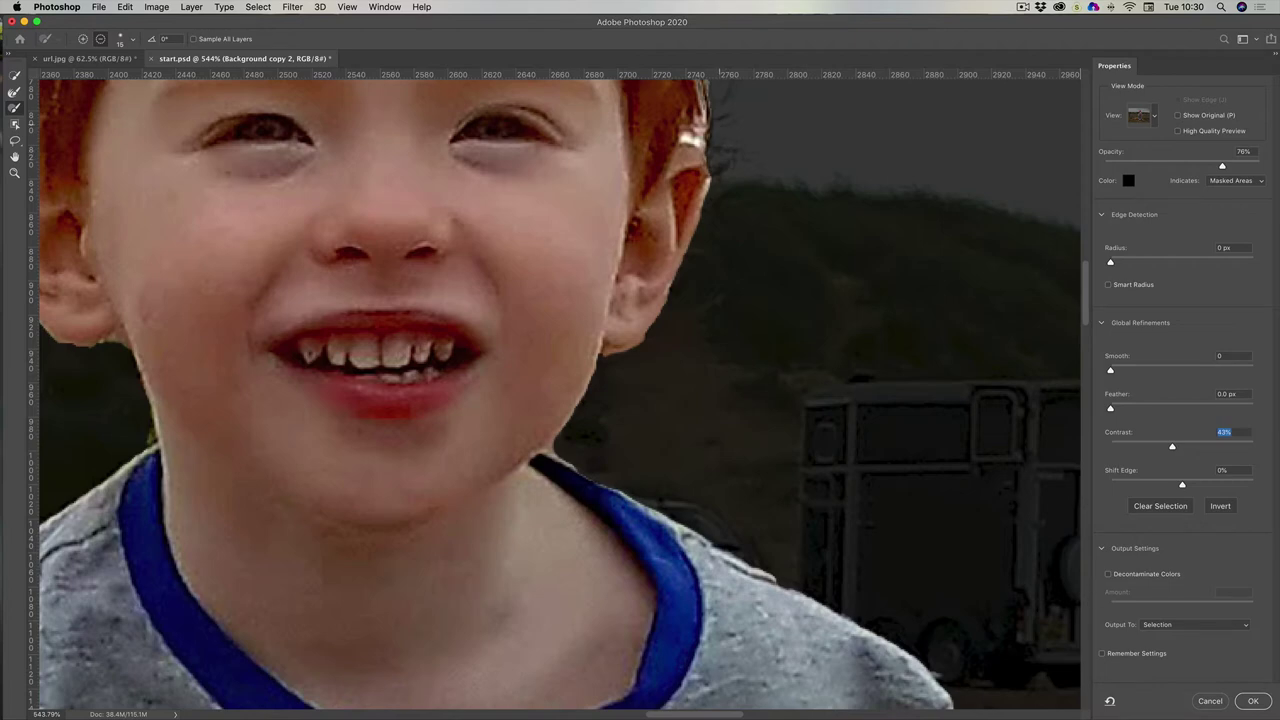
pyautogui.moveTo(772, 200); pyautogui.dragTo(781, 390)
pyautogui.press('super+r')
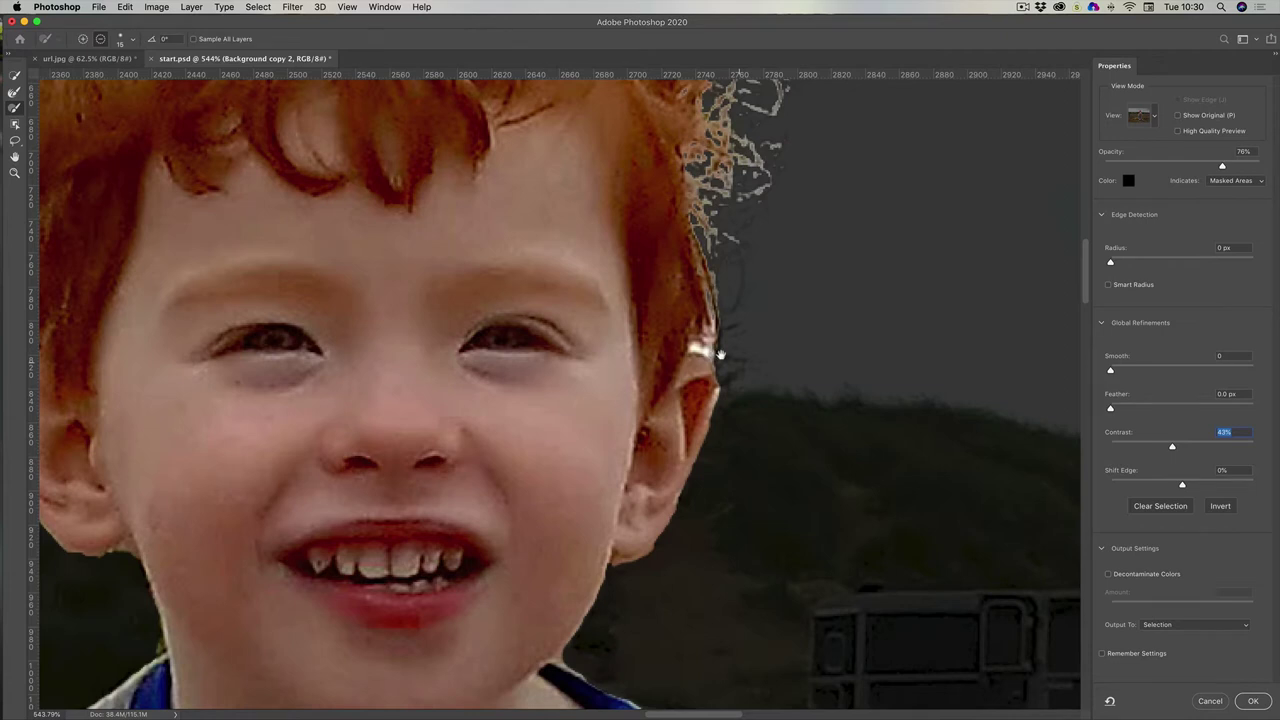
pyautogui.press('super+r')
pyautogui.moveTo(754, 478); pyautogui.dragTo(748, 397)
pyautogui.press('super+r')
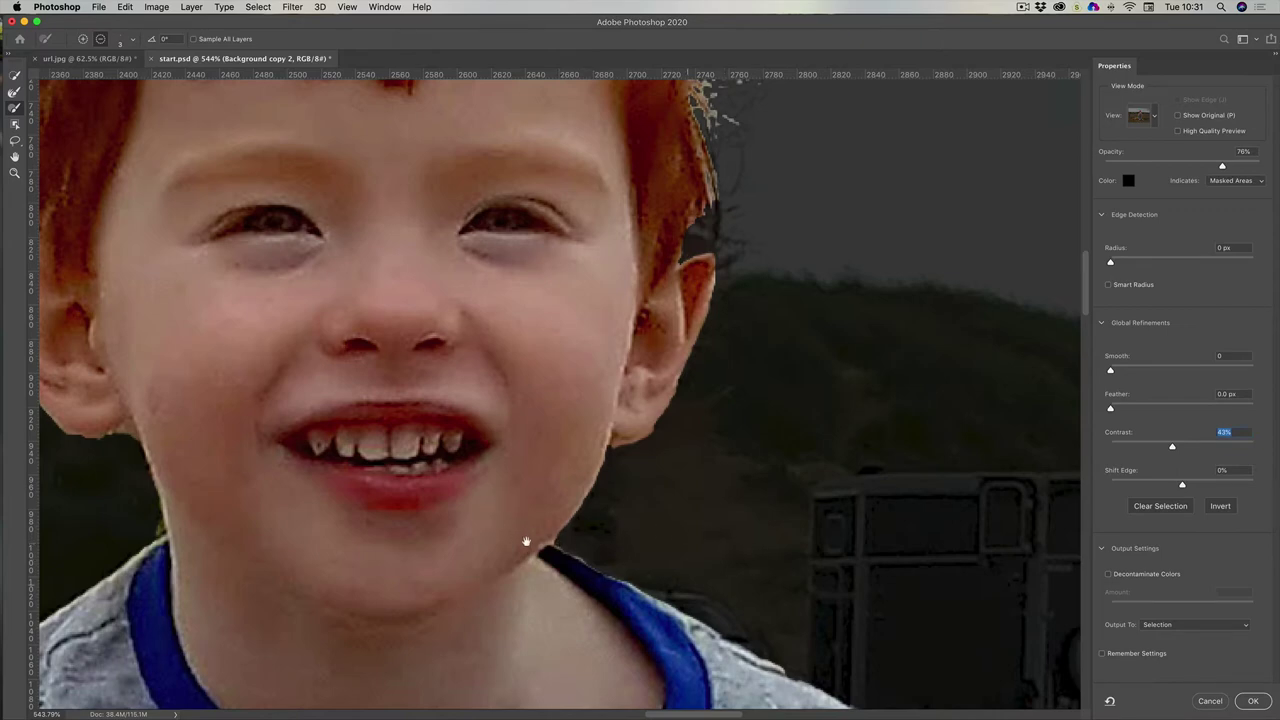
pyautogui.moveTo(526, 540); pyautogui.dragTo(494, 380)
pyautogui.scroll(-10, 625, 441)
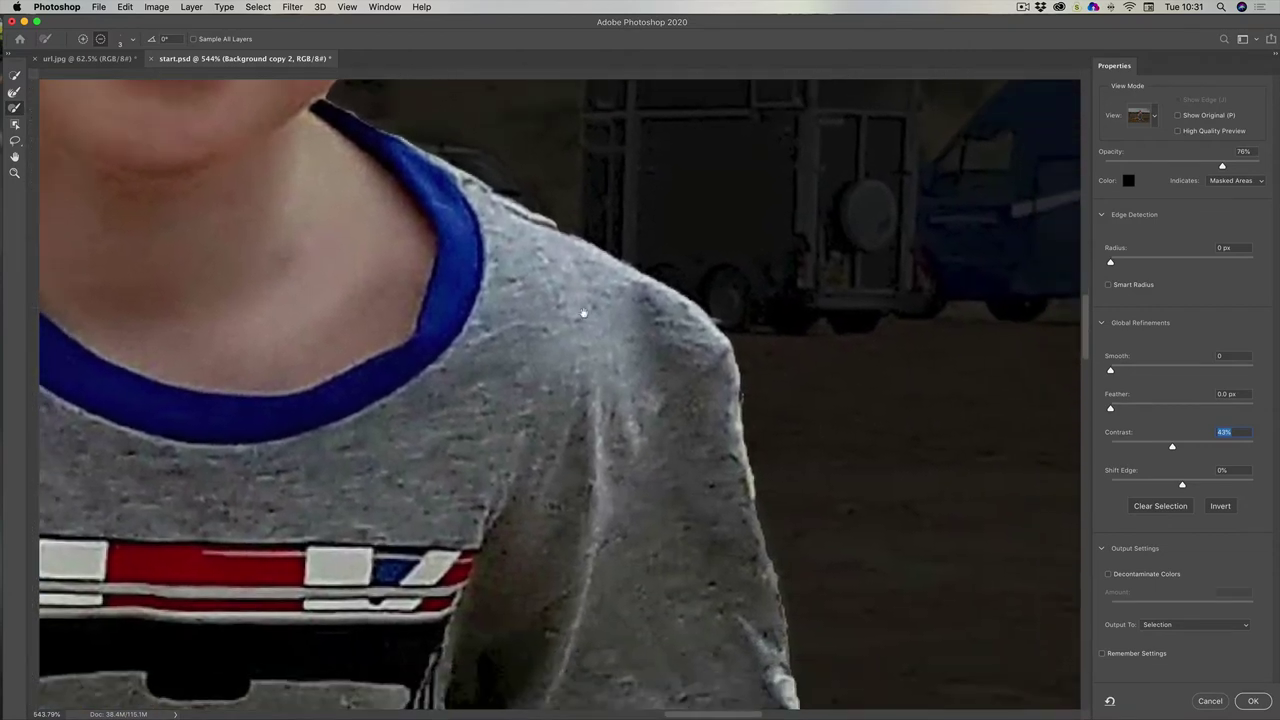
# Enlarge the Refine Edge Brush to 15 and paint along the boy's right arm and wrist edges
pyautogui.scroll(-5, 584, 296)
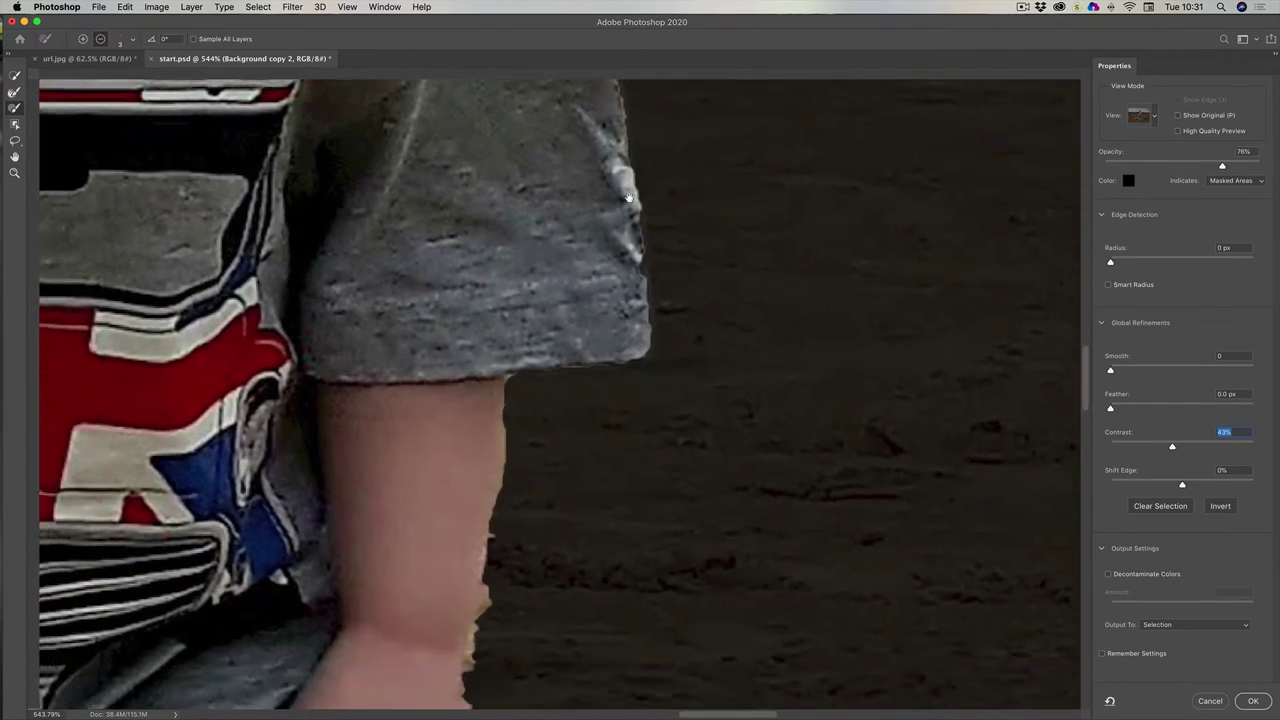
pyautogui.press('super+r')
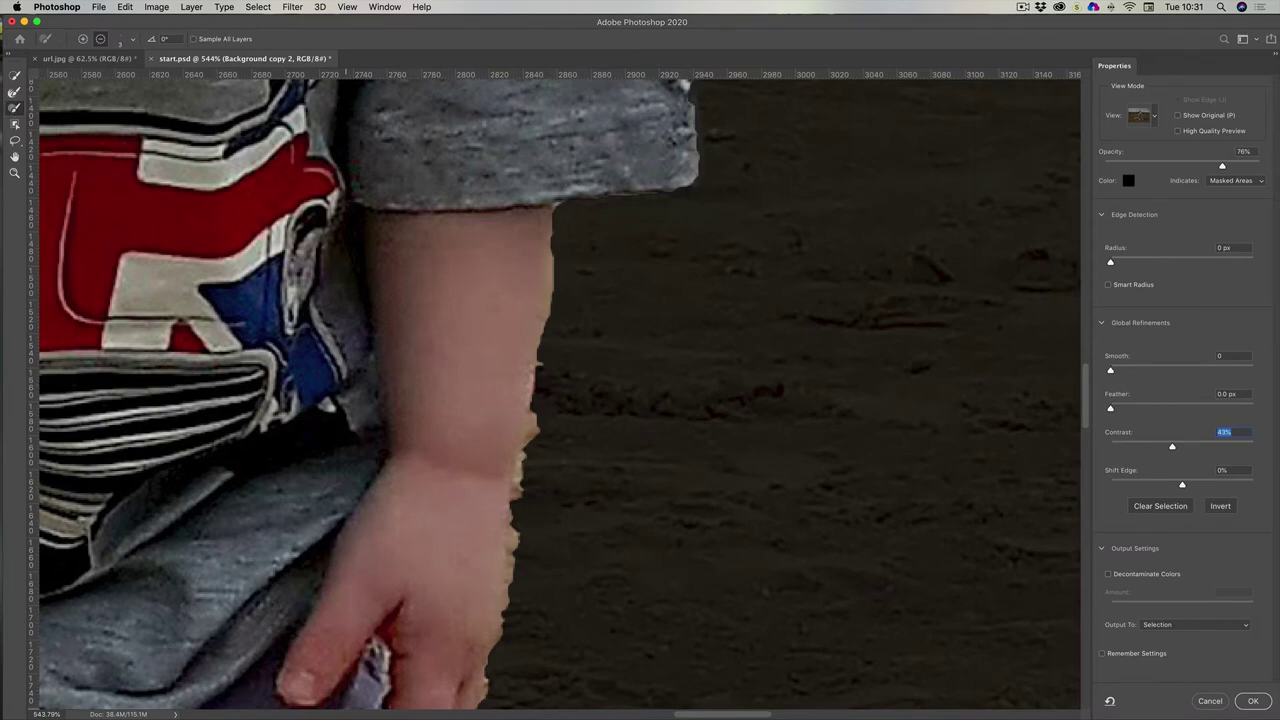
pyautogui.press(']')
pyautogui.press(']')
pyautogui.press(']')
pyautogui.press(']')
pyautogui.moveTo(563, 285); pyautogui.dragTo(541, 338)
pyautogui.moveTo(544, 399)
pyautogui.mouseDown()
pyautogui.moveTo(540, 451)
pyautogui.moveTo(542, 410)
pyautogui.moveTo(521, 508)
pyautogui.moveTo(554, 482)
pyautogui.moveTo(560, 424)
pyautogui.moveTo(544, 418)
pyautogui.moveTo(514, 614)
pyautogui.mouseUp()
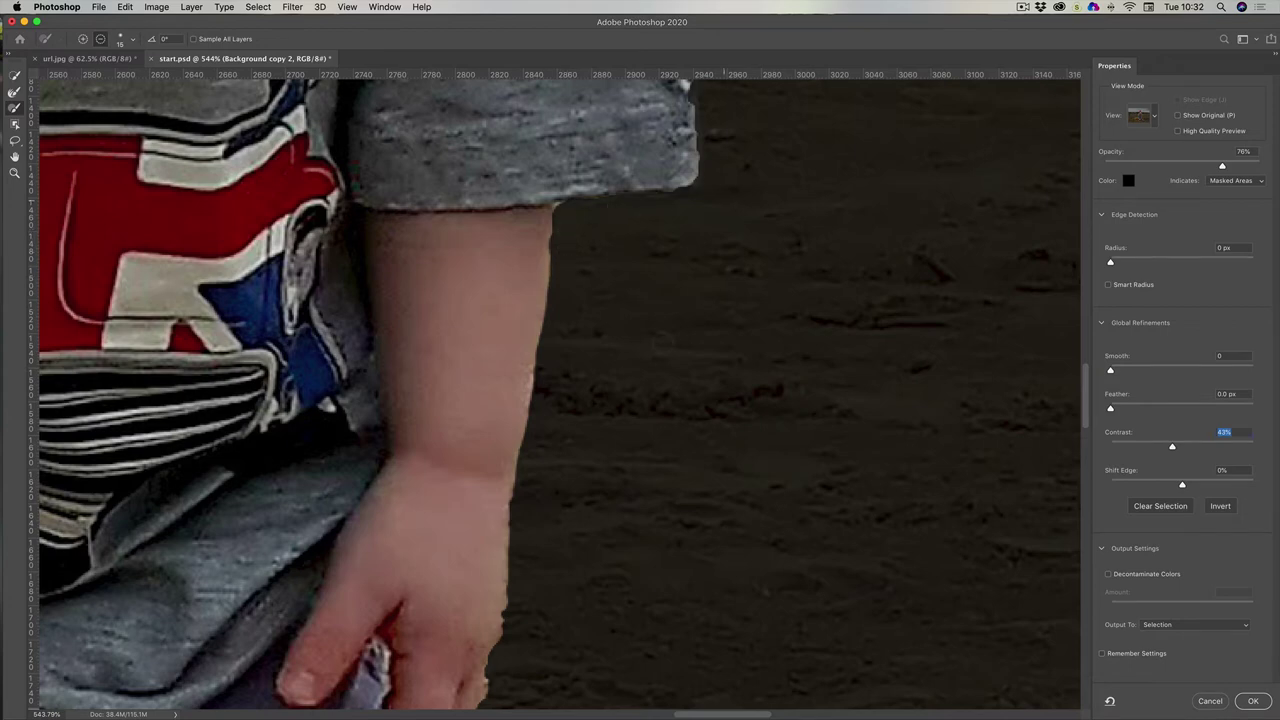
# Pan down past the jeans to bring both legs, the rock and the back pocket into view
pyautogui.scroll(-5, 623, 466)
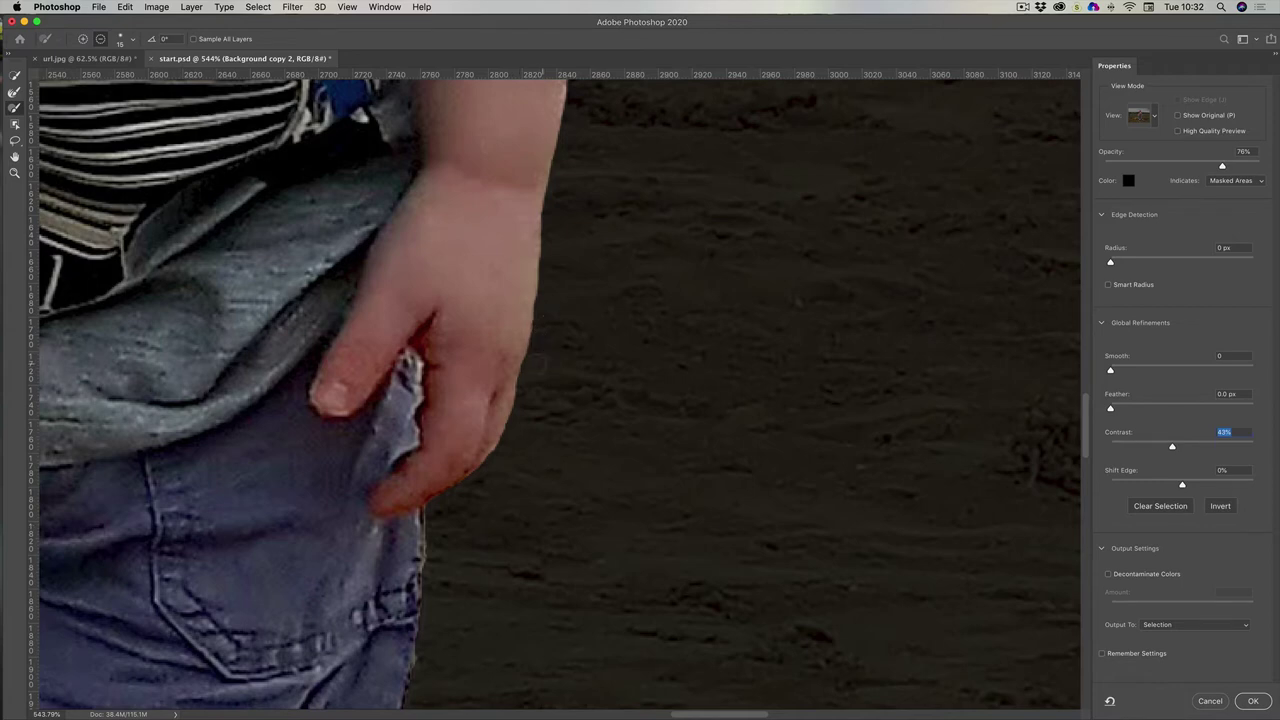
pyautogui.moveTo(627, 589); pyautogui.dragTo(717, 231)
pyautogui.moveTo(570, 425); pyautogui.dragTo(584, 376)
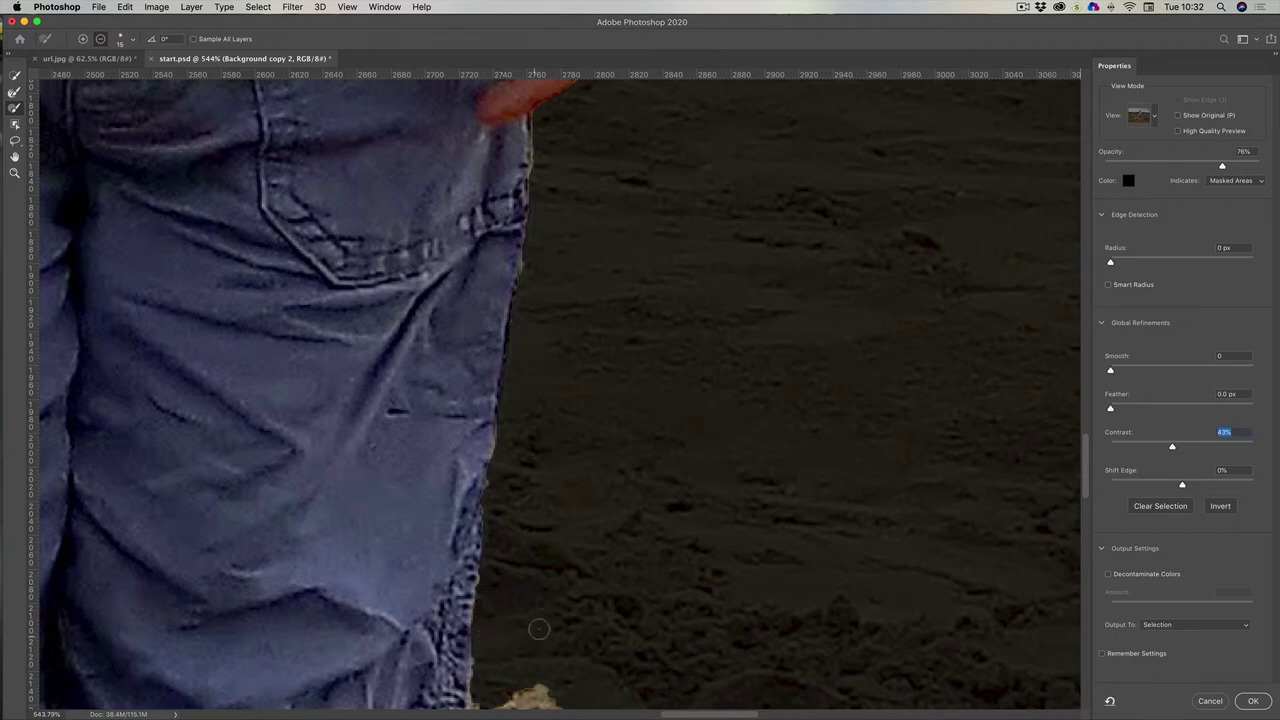
pyautogui.moveTo(589, 606); pyautogui.dragTo(609, 426)
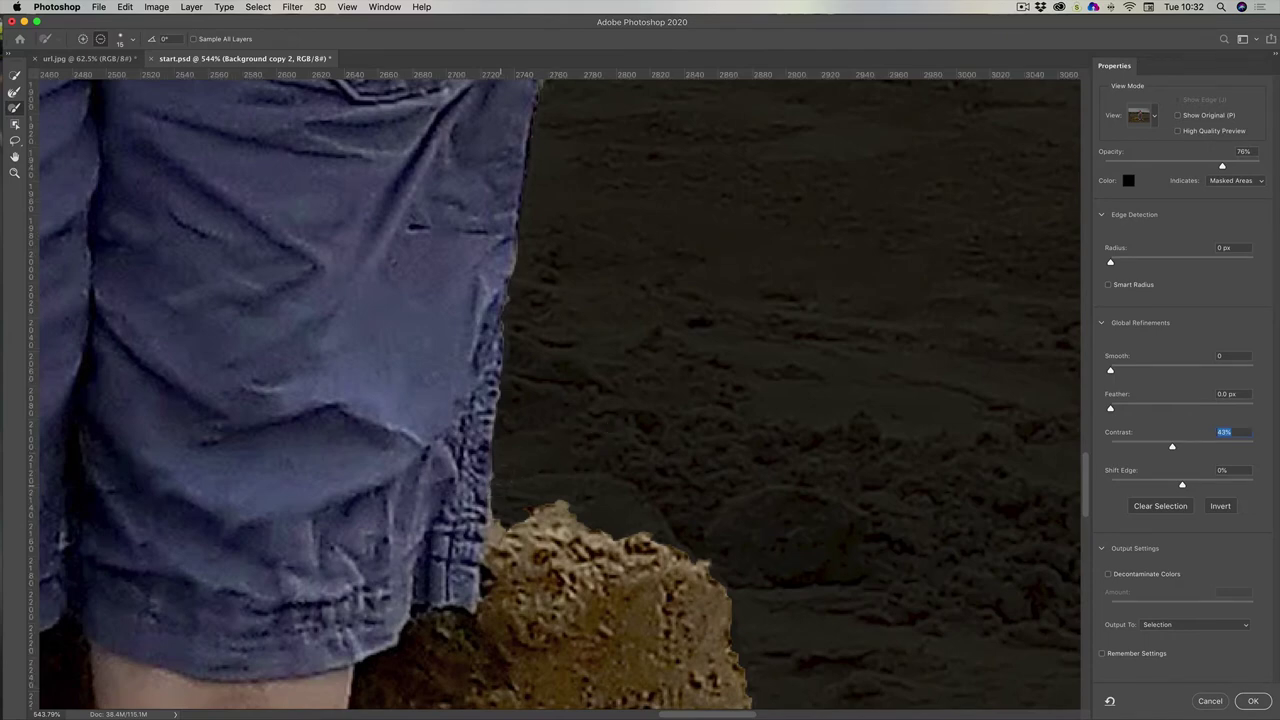
pyautogui.moveTo(696, 362); pyautogui.dragTo(871, 314)
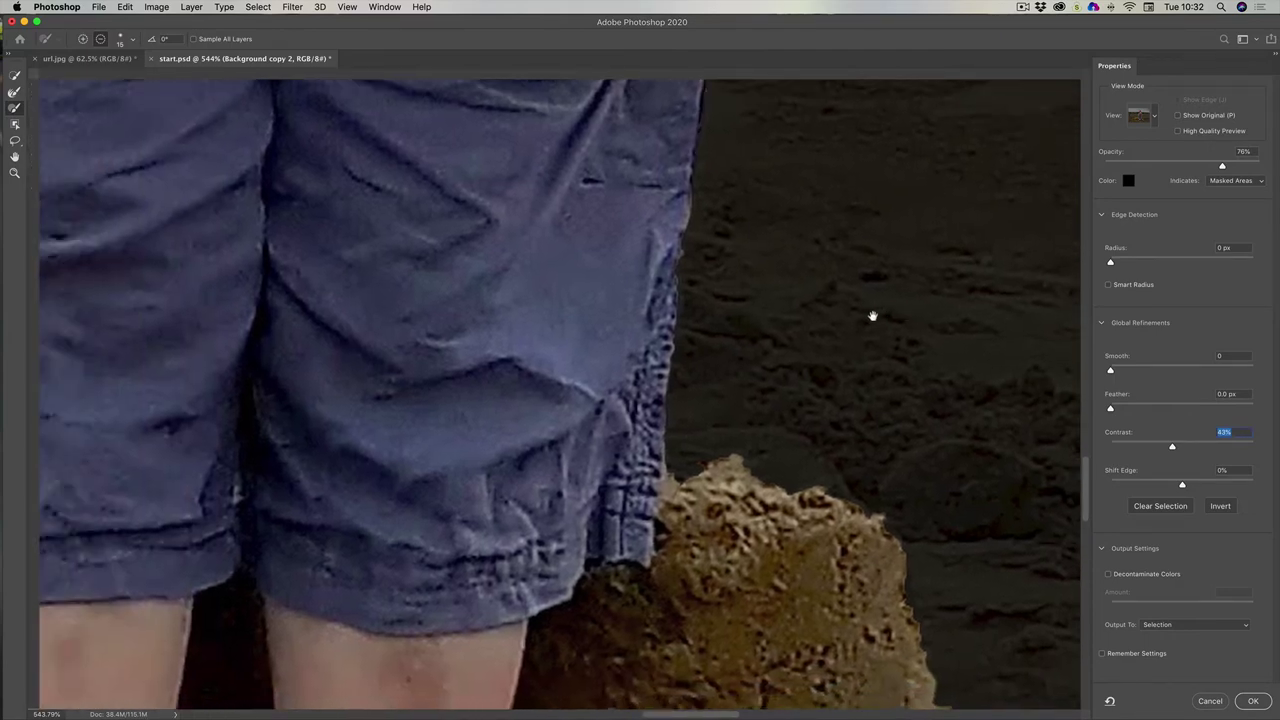
pyautogui.moveTo(234, 337)
pyautogui.mouseDown()
pyautogui.moveTo(723, 342)
pyautogui.moveTo(778, 362)
pyautogui.moveTo(785, 552)
pyautogui.mouseUp()
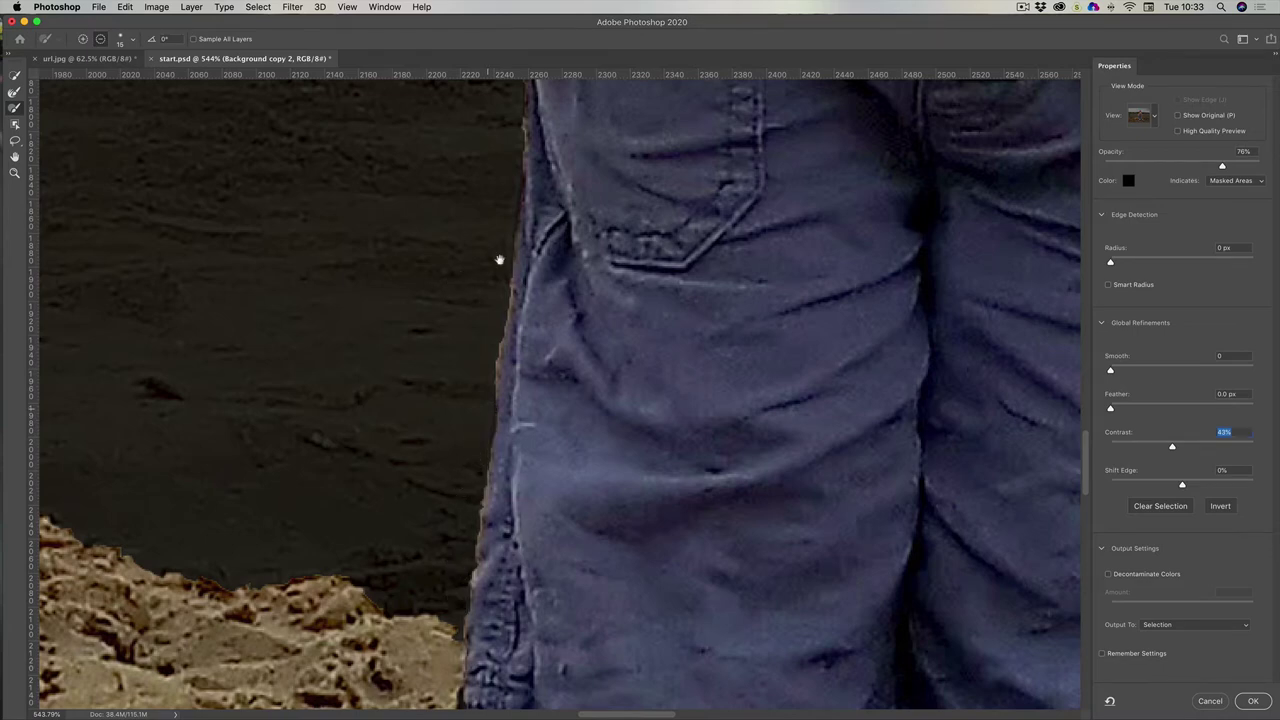
pyautogui.moveTo(499, 260); pyautogui.dragTo(449, 580)
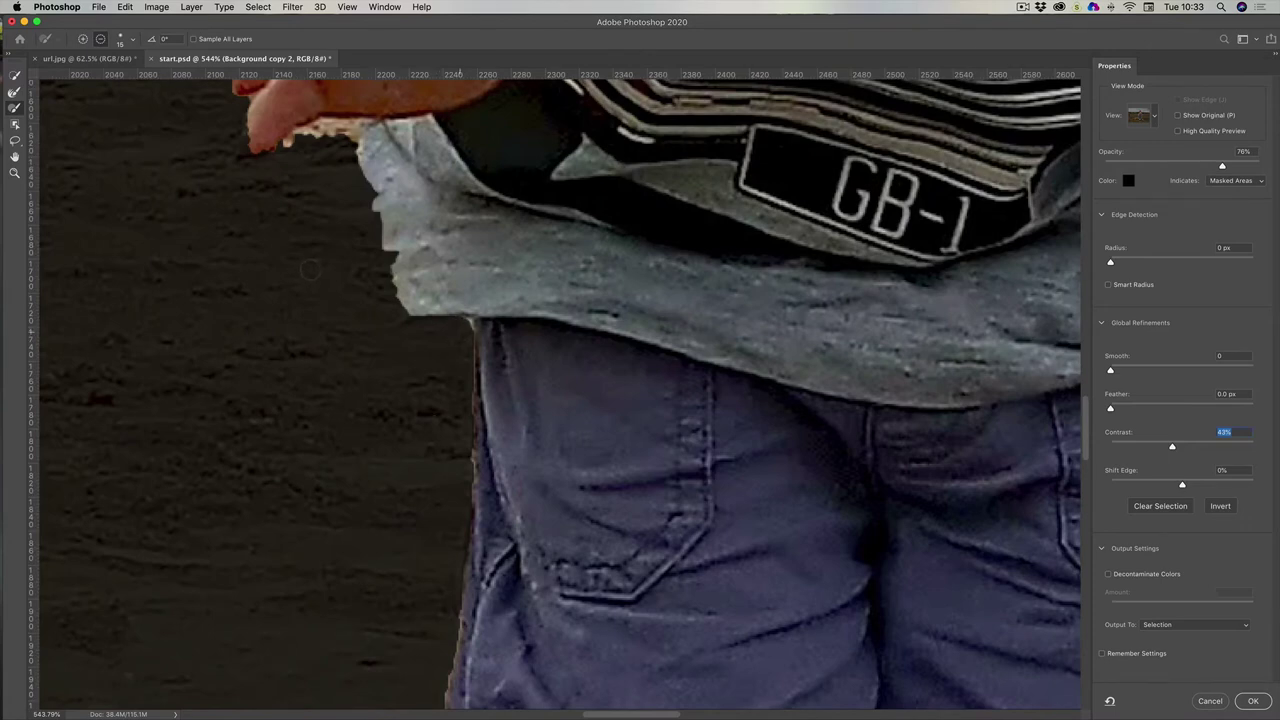
# Remove the light fringe along the hand's lower edge and the sleeve edge
pyautogui.moveTo(310, 268); pyautogui.dragTo(337, 594)
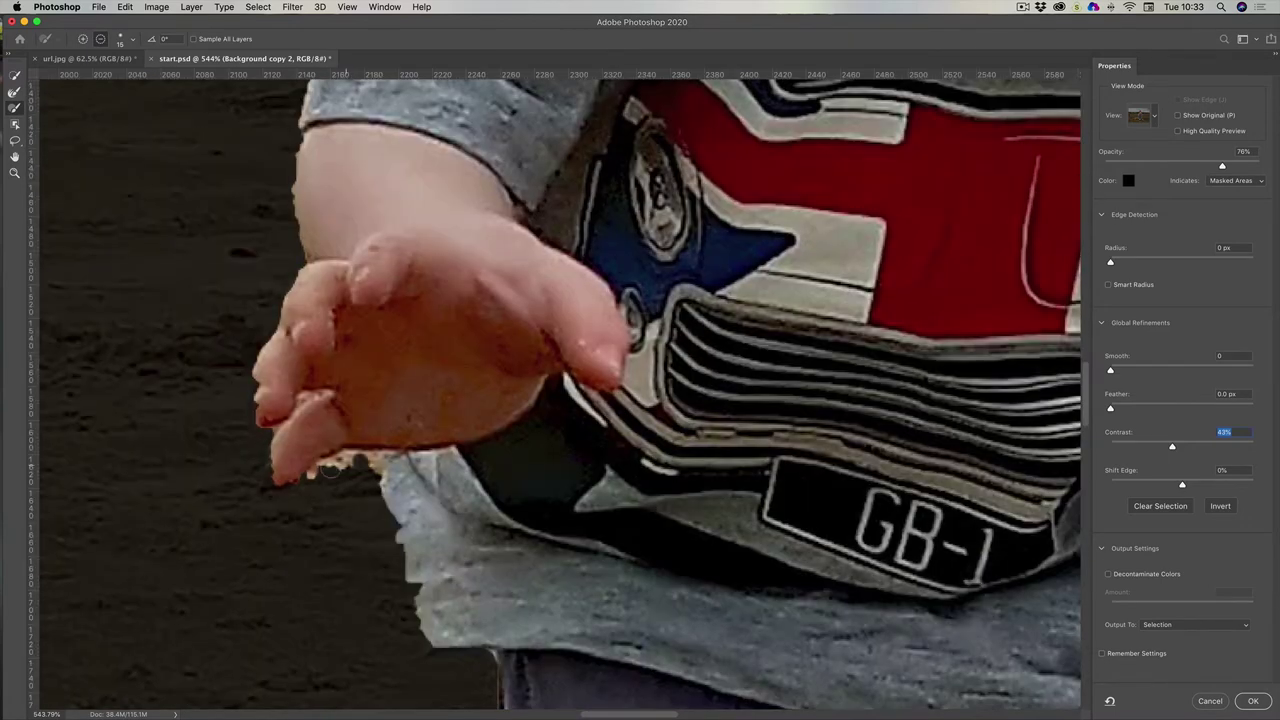
pyautogui.moveTo(330, 470)
pyautogui.mouseDown()
pyautogui.moveTo(318, 472)
pyautogui.moveTo(360, 462)
pyautogui.moveTo(367, 482)
pyautogui.mouseUp()
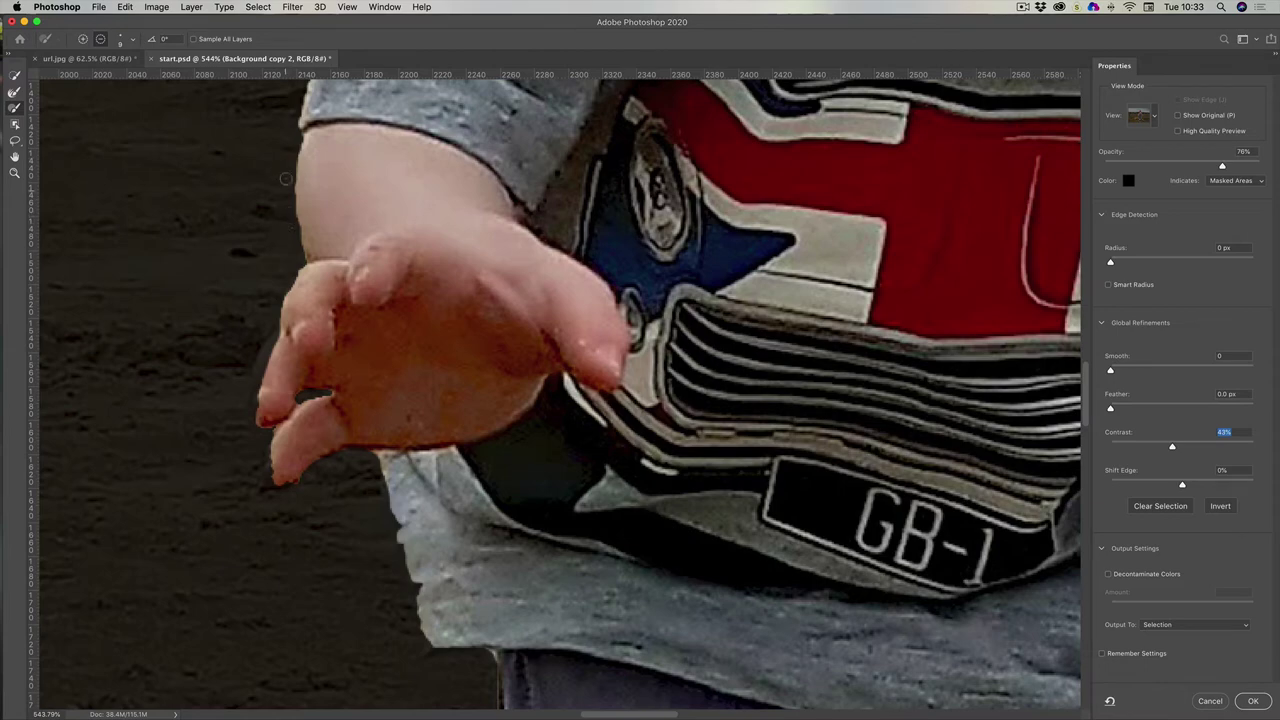
pyautogui.scroll(10, 555, 390)
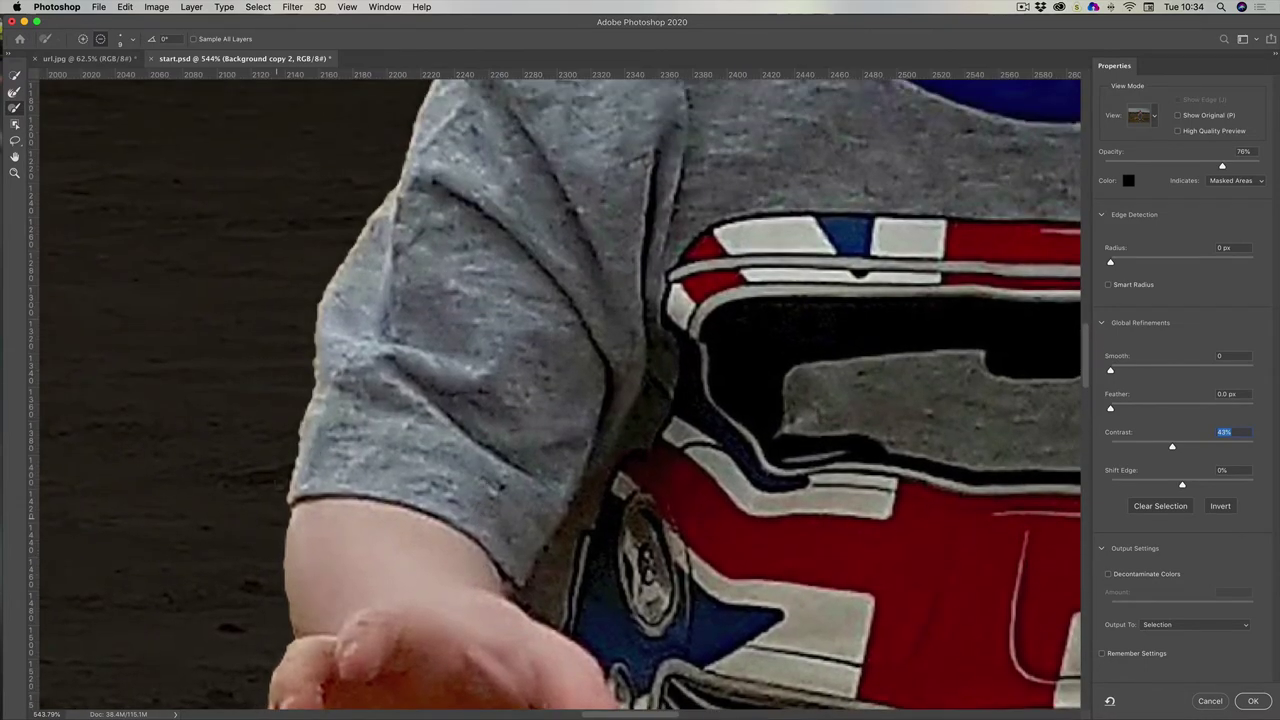
pyautogui.moveTo(314, 452); pyautogui.dragTo(298, 475)
pyautogui.press('z')
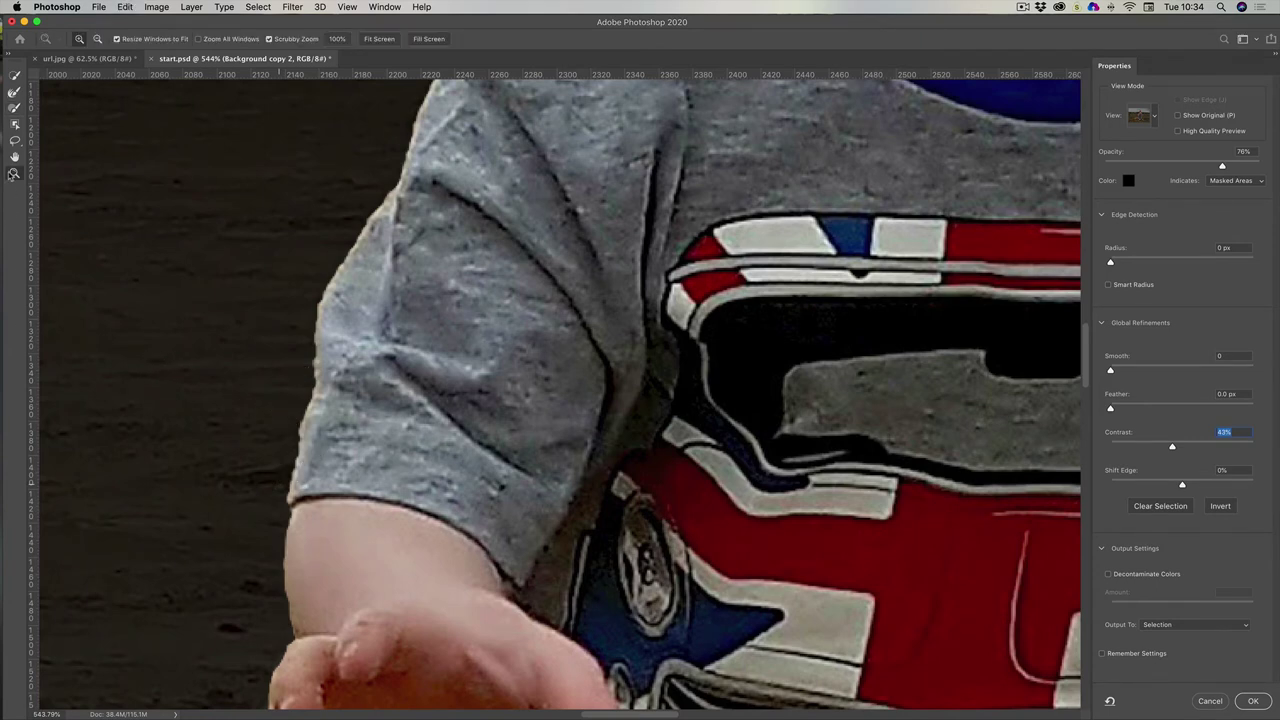
pyautogui.click(15, 108)
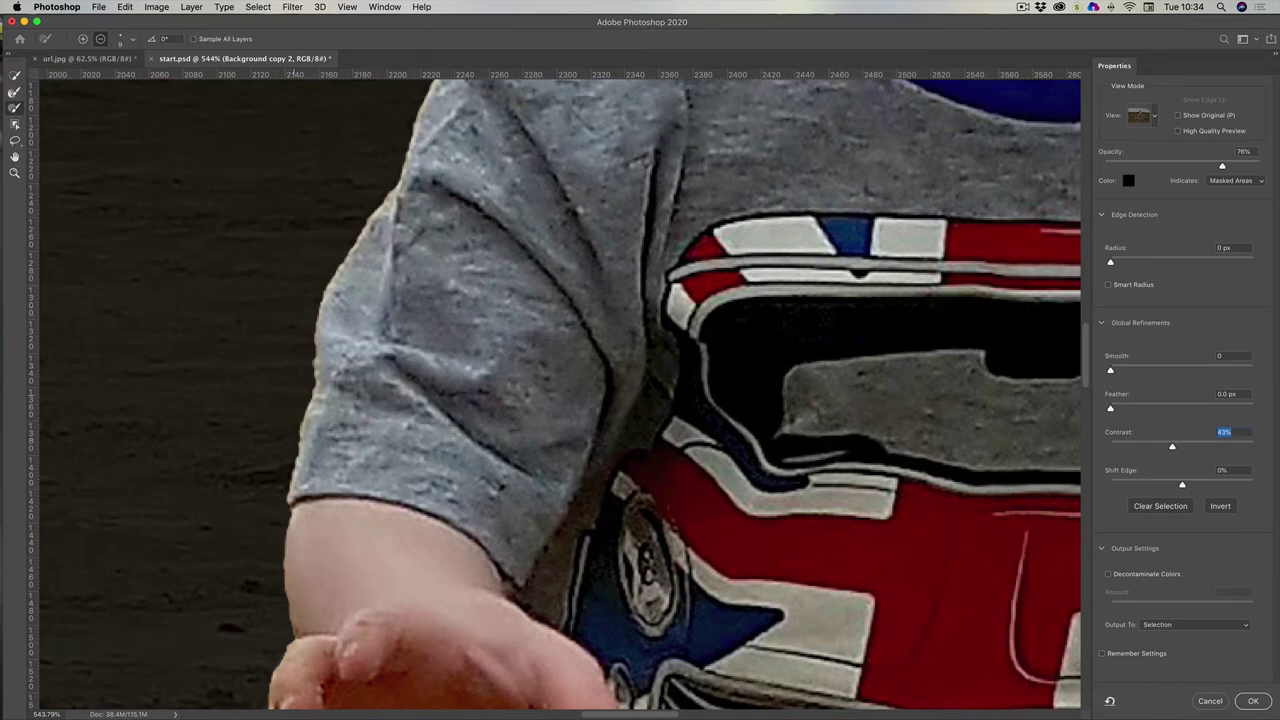
# Clean the light fringe under the boy's ear, panning from the neck up to the hair
pyautogui.moveTo(591, 193); pyautogui.dragTo(434, 540)
pyautogui.press('super+r')
pyautogui.hscroll(2, 434, 540)
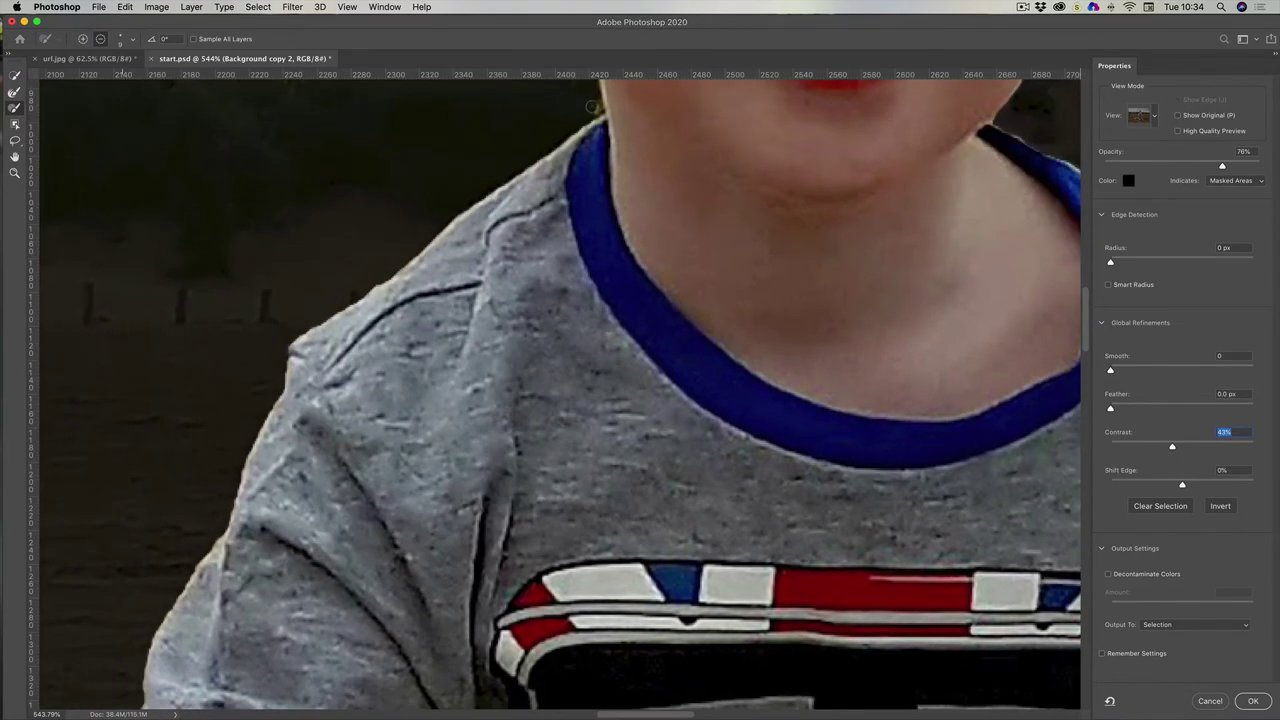
pyautogui.press('super+r')
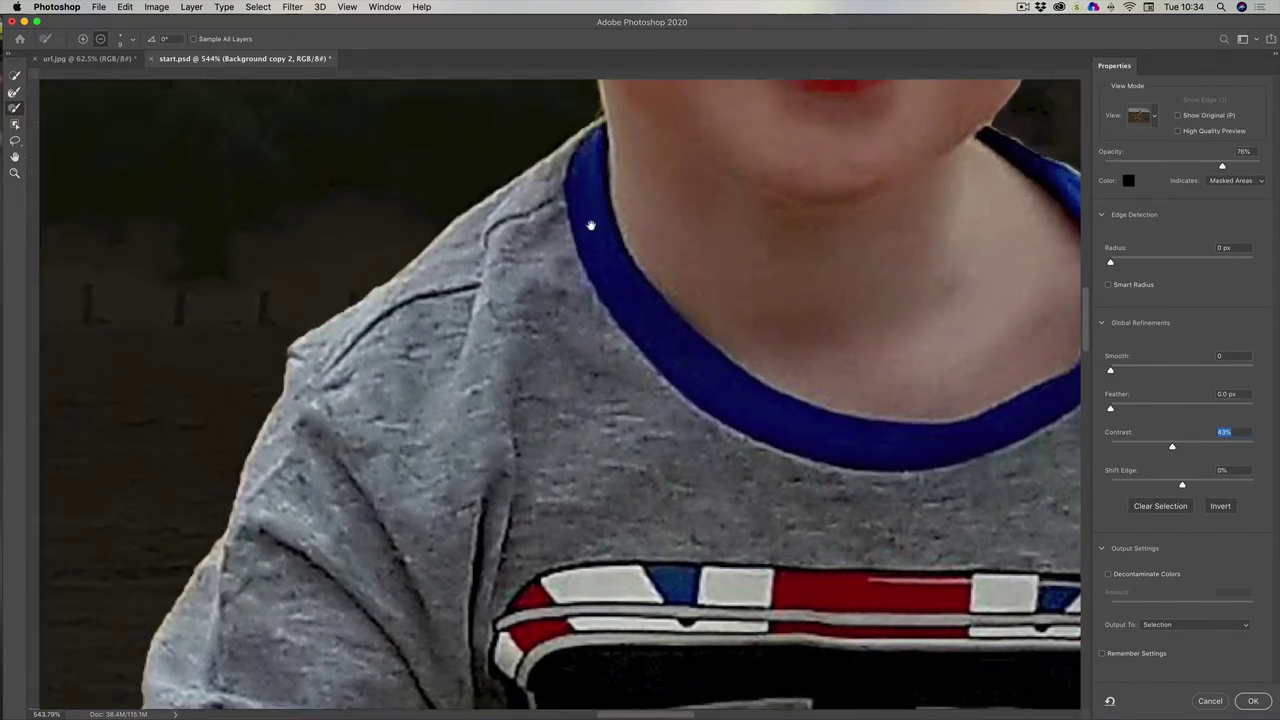
pyautogui.scroll(2, 591, 220)
pyautogui.moveTo(603, 221); pyautogui.dragTo(574, 423)
pyautogui.press('super+r')
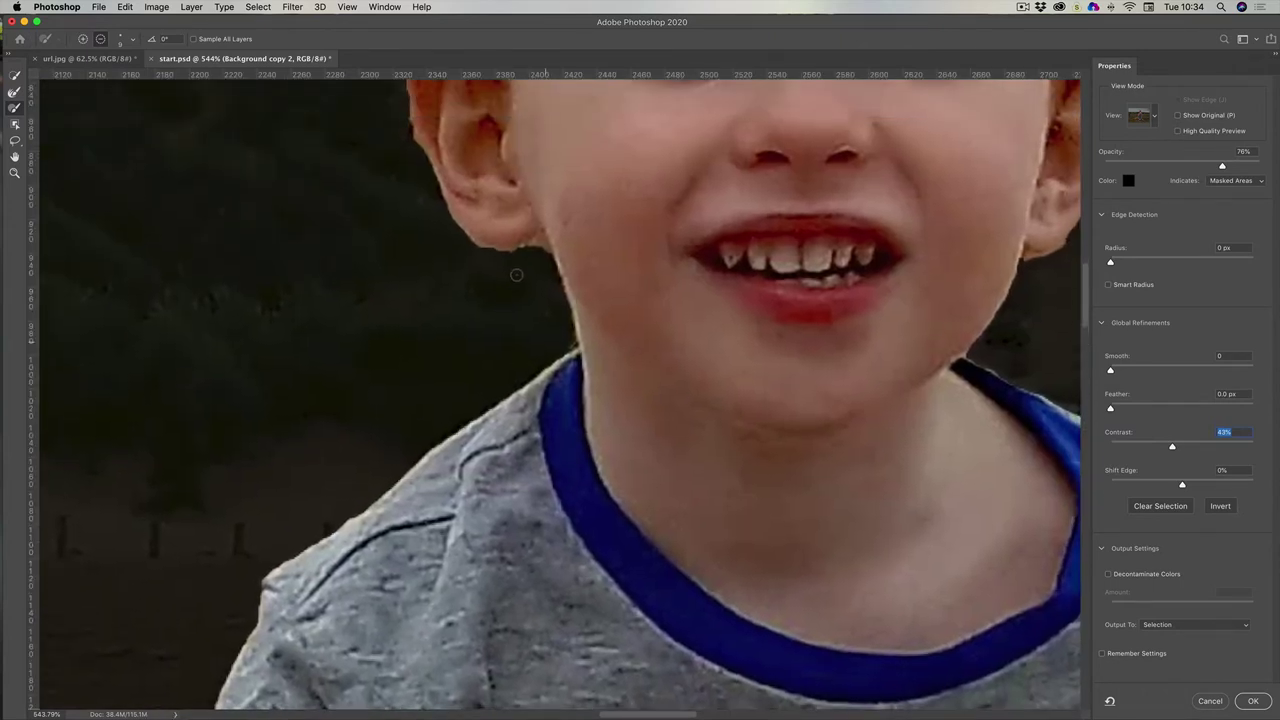
pyautogui.moveTo(538, 244)
pyautogui.mouseDown()
pyautogui.moveTo(499, 256)
pyautogui.moveTo(538, 246)
pyautogui.mouseUp()
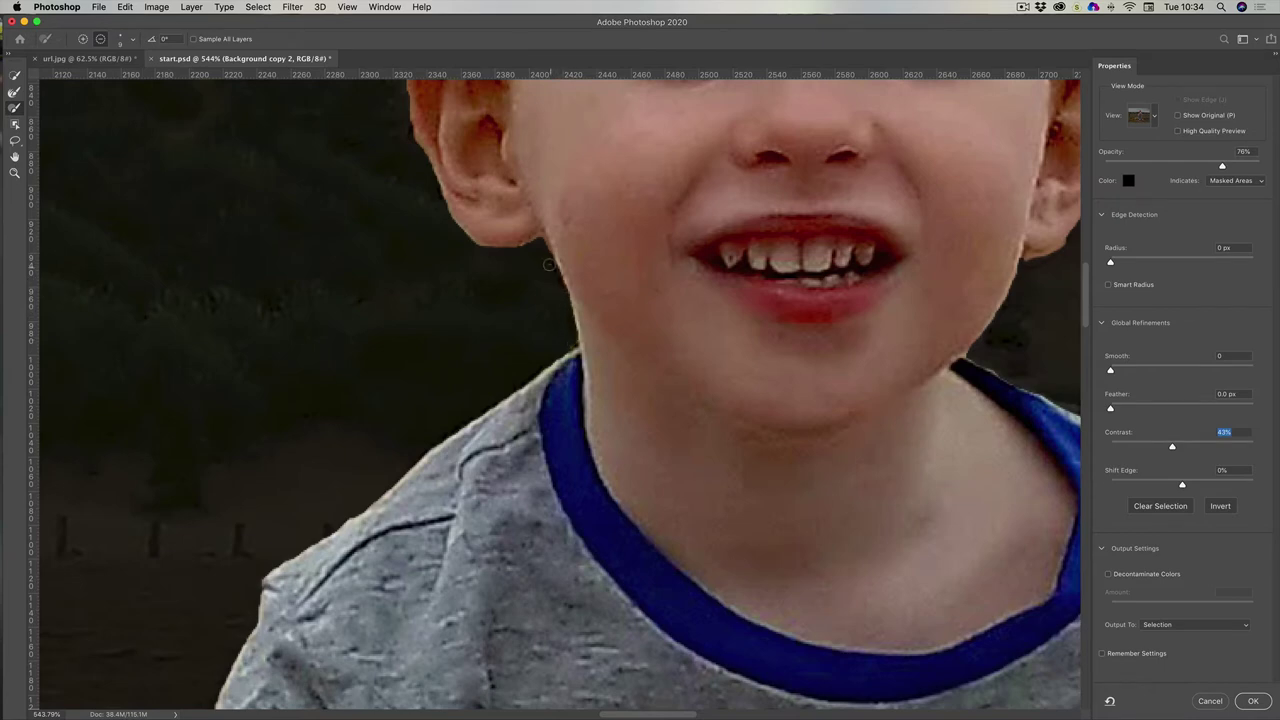
pyautogui.moveTo(340, 271); pyautogui.dragTo(401, 494)
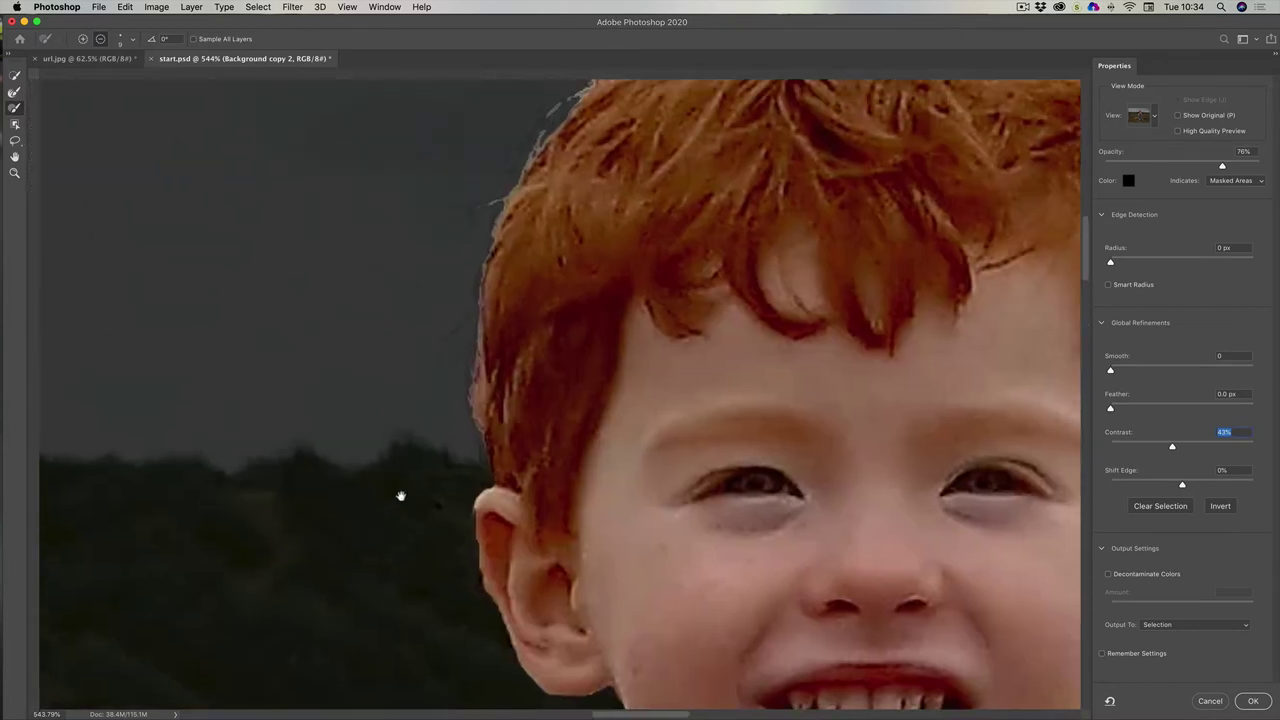
pyautogui.moveTo(409, 386); pyautogui.dragTo(98, 340)
pyautogui.press('super+r')
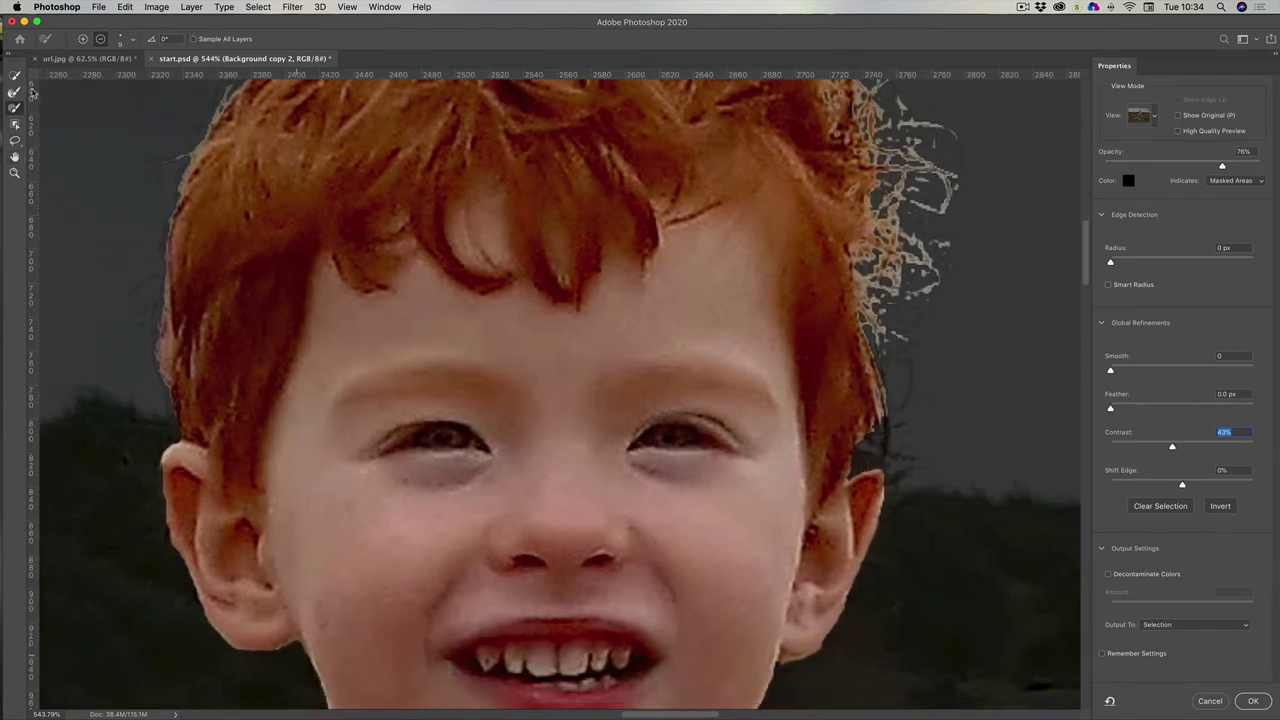
# Add the hair edge beside the ear to the mask, then clean the ear fringe with a smaller Refine Edge Brush
pyautogui.click(83, 39)
pyautogui.moveTo(840, 458)
pyautogui.mouseDown()
pyautogui.moveTo(852, 472)
pyautogui.moveTo(861, 441)
pyautogui.moveTo(882, 429)
pyautogui.moveTo(868, 452)
pyautogui.moveTo(882, 464)
pyautogui.moveTo(895, 398)
pyautogui.mouseUp()
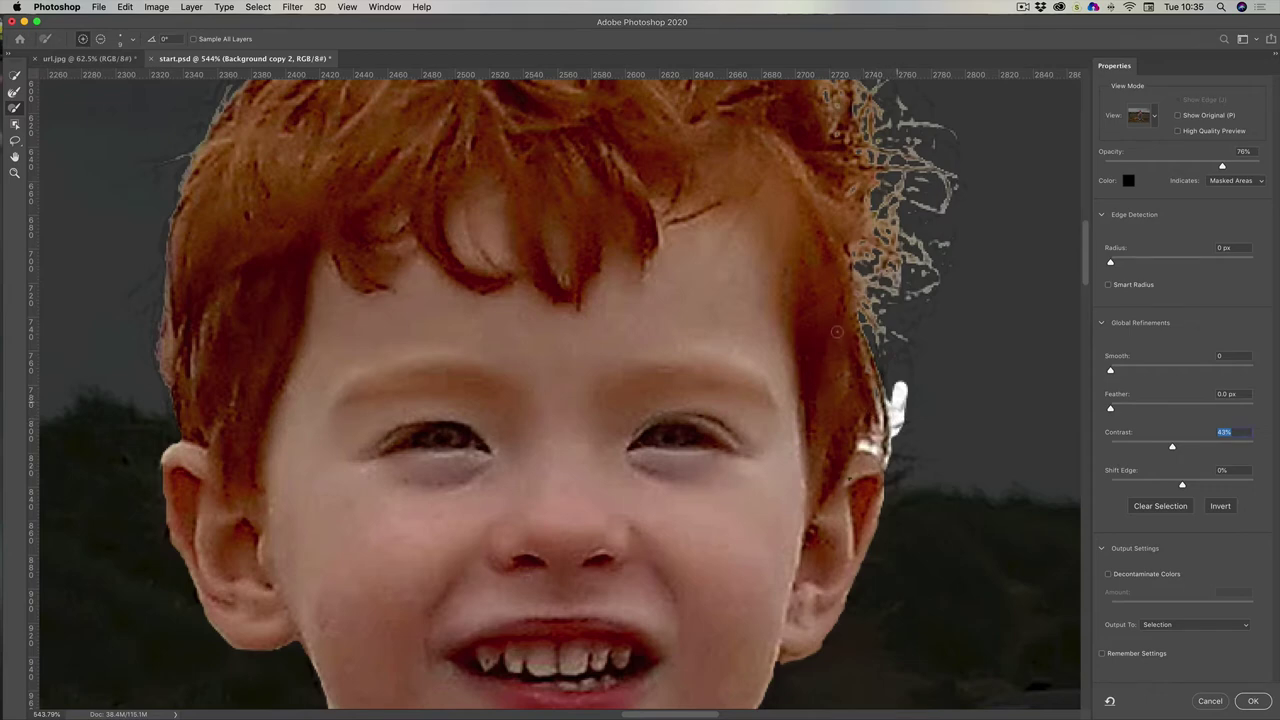
pyautogui.click(14, 92)
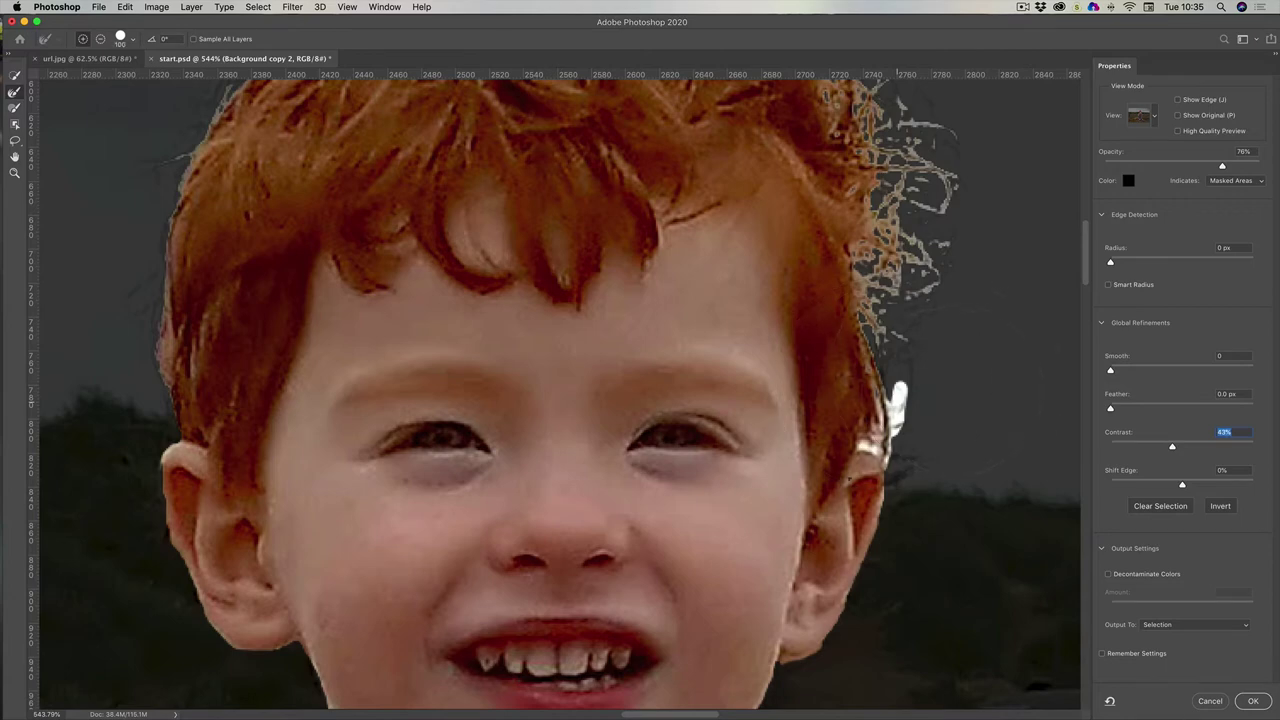
pyautogui.press('[')
pyautogui.press('[')
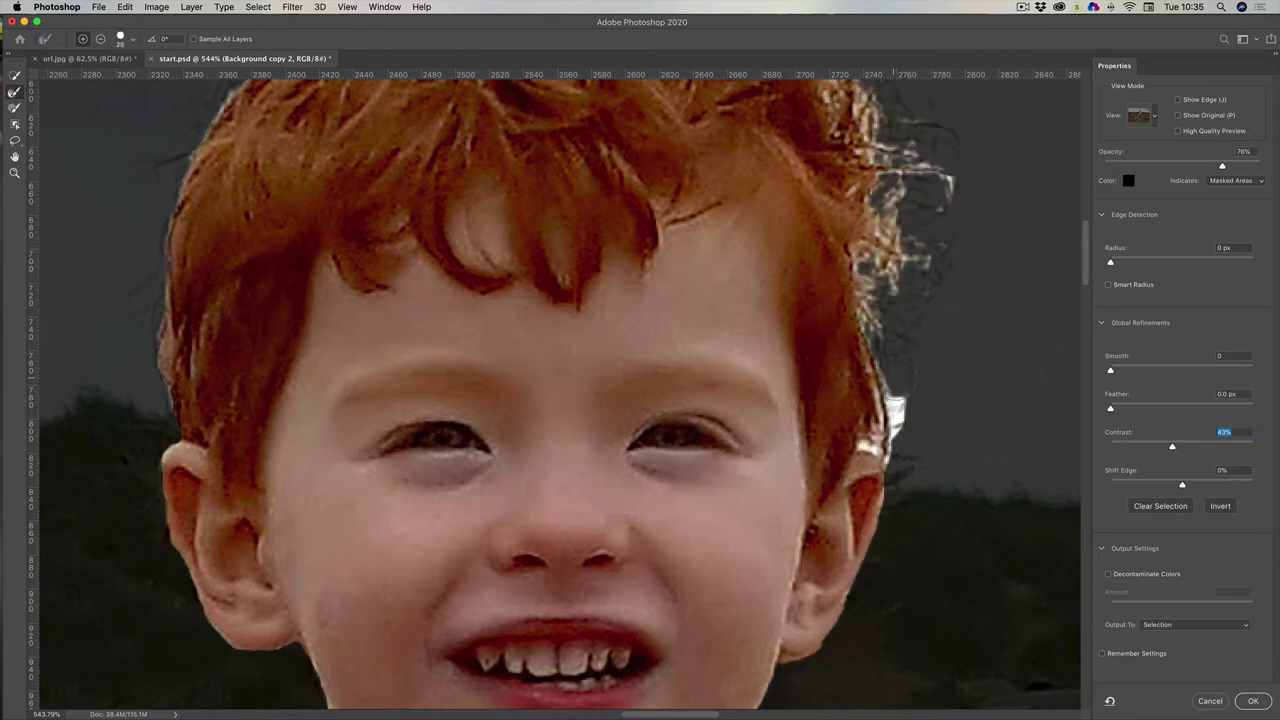
pyautogui.moveTo(890, 440); pyautogui.dragTo(866, 448)
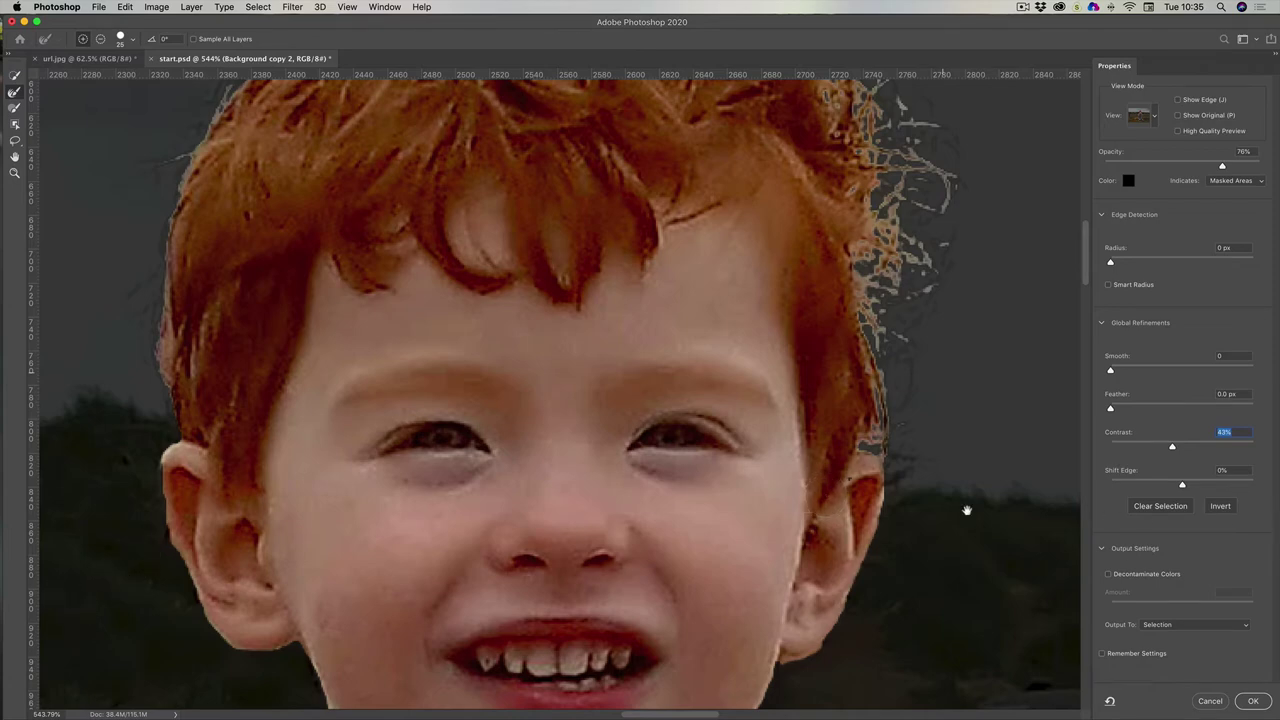
pyautogui.moveTo(963, 510); pyautogui.dragTo(920, 374)
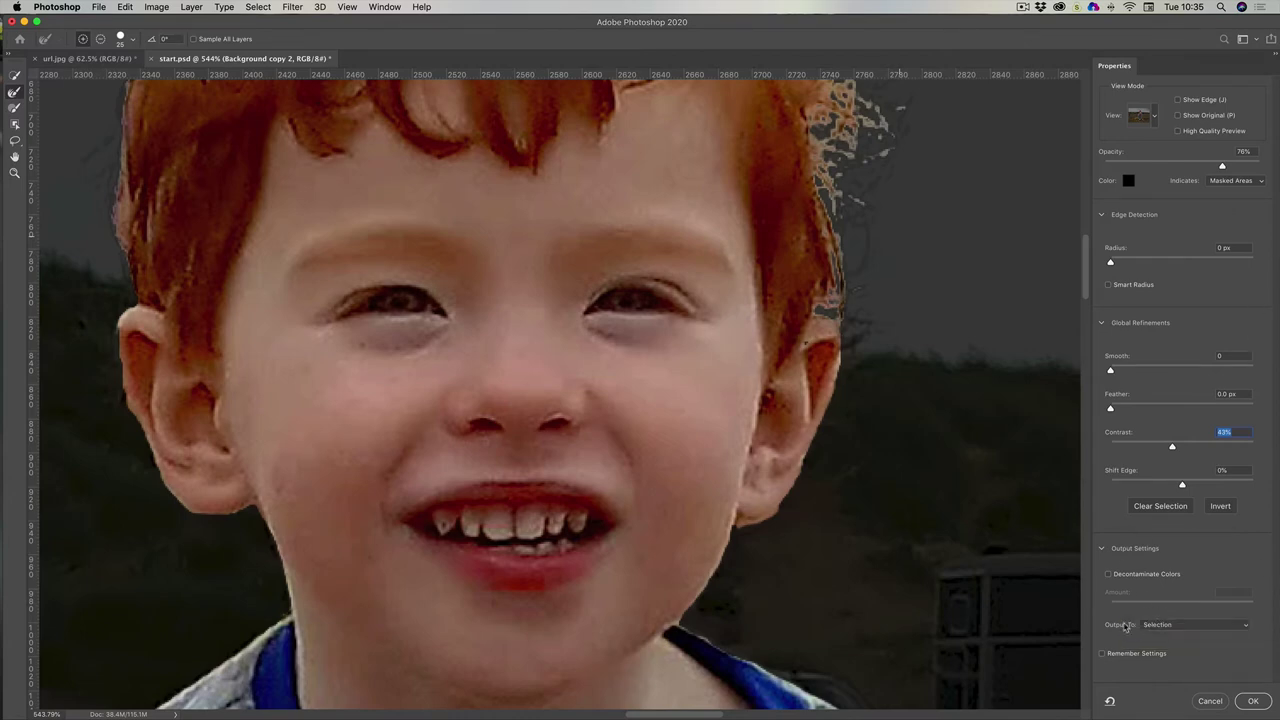
# Output the refined selection as a New Layer with Layer Mask and fit the image on screen
pyautogui.click(1207, 630)
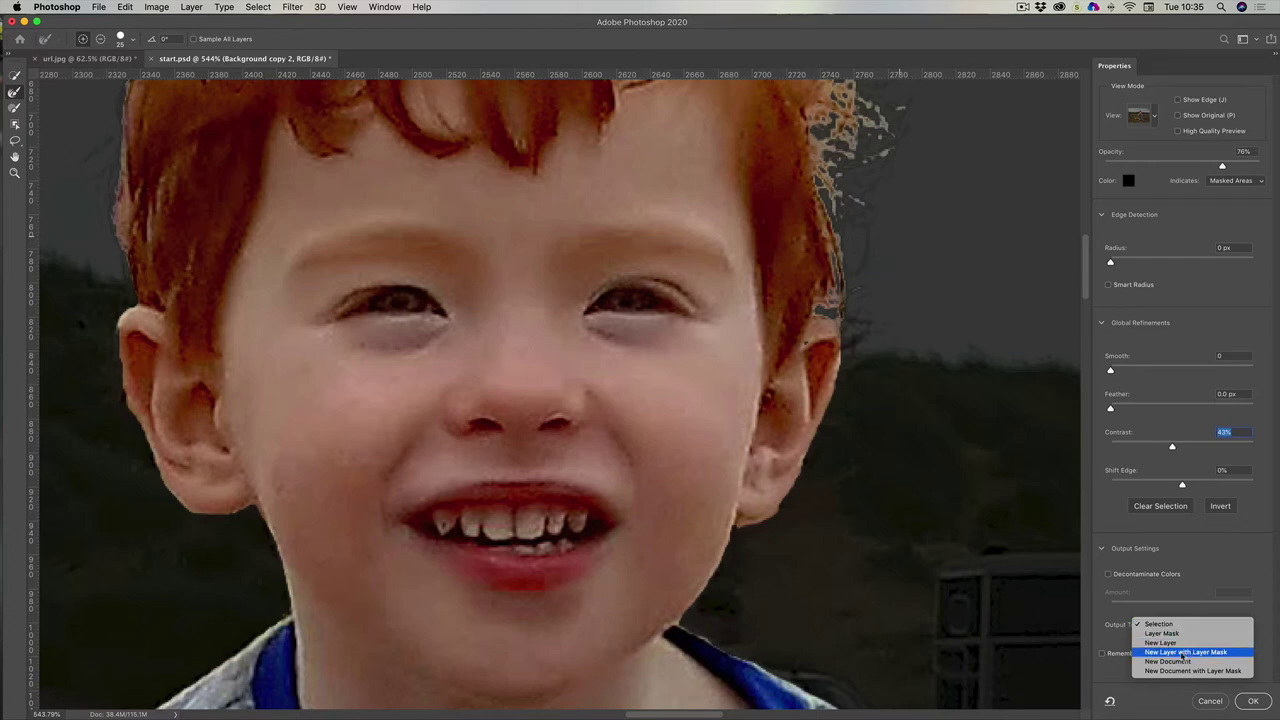
pyautogui.click(1184, 653)
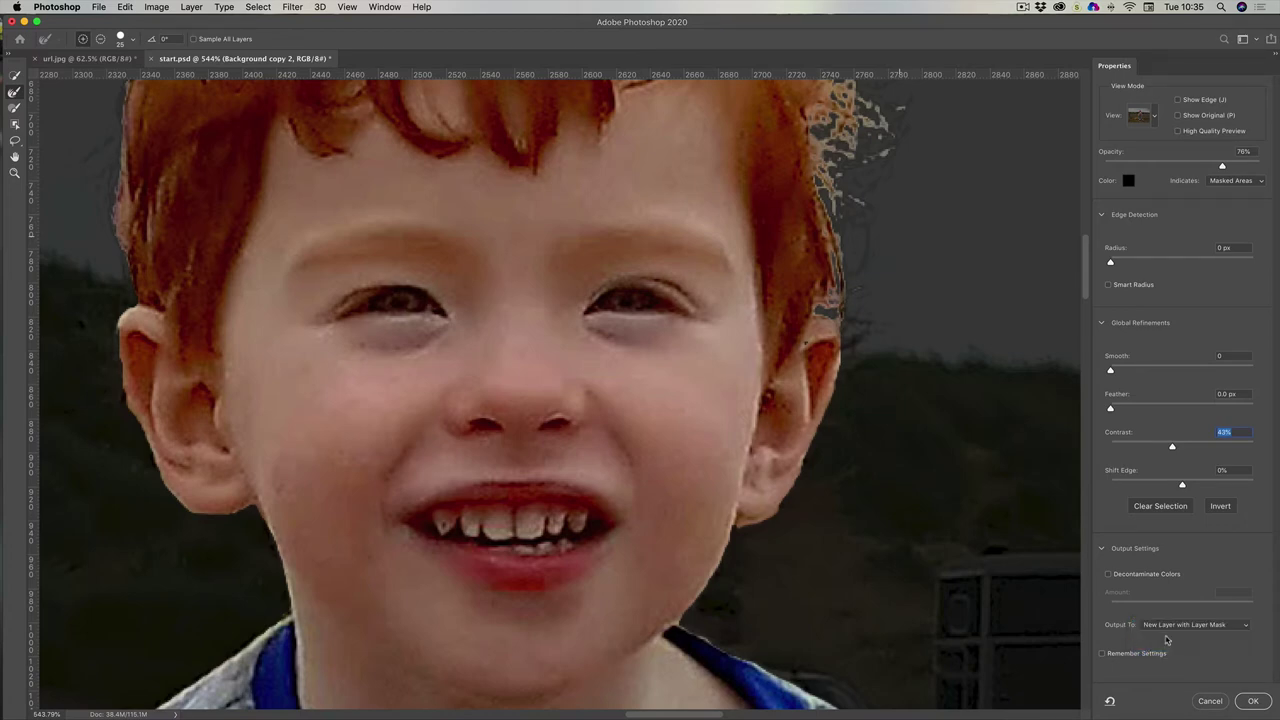
pyautogui.click(1253, 703)
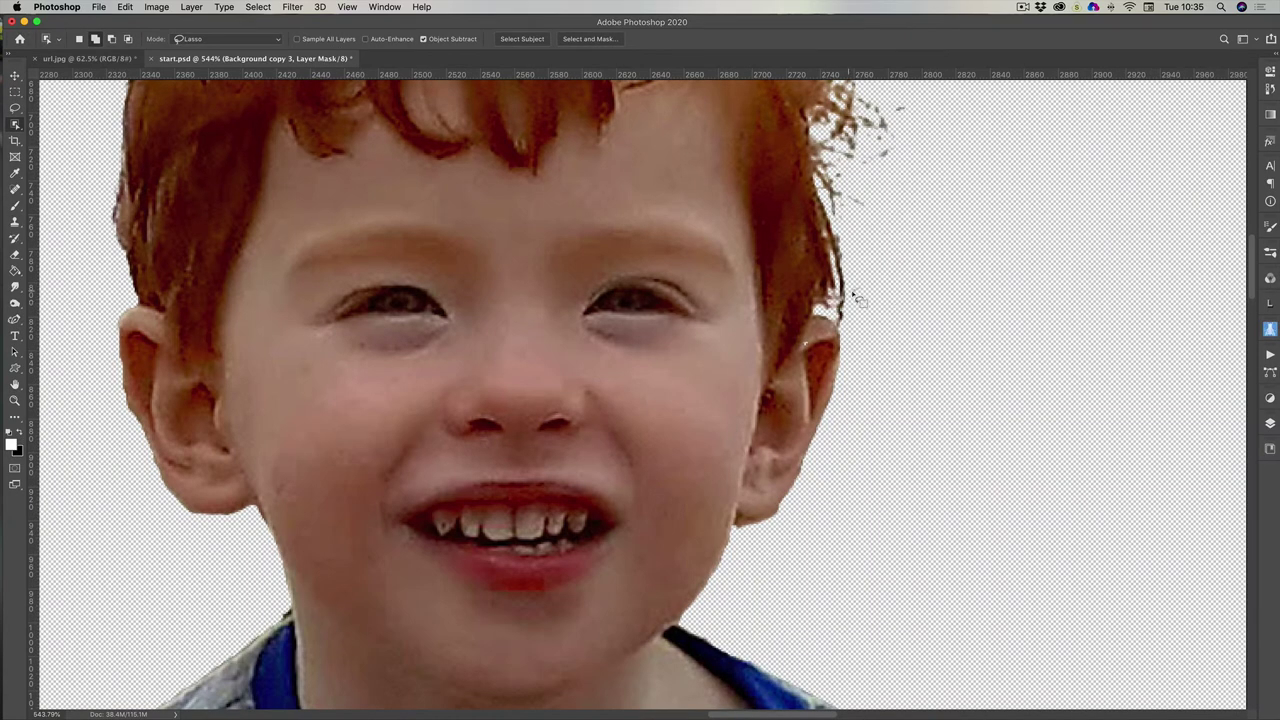
pyautogui.doubleClick(15, 384)
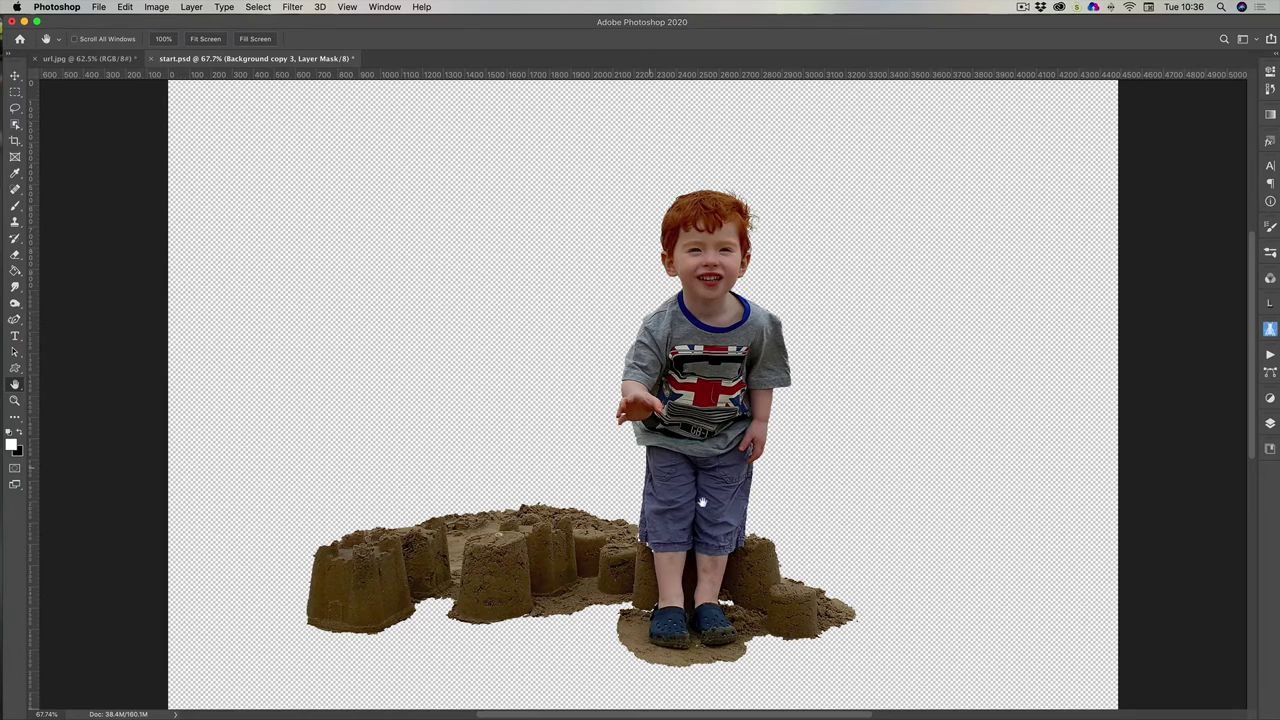
# Zoom in on the boy's shoes, open the Layers panel and target Background copy 3's mask
pyautogui.scroll(5, 718, 563)
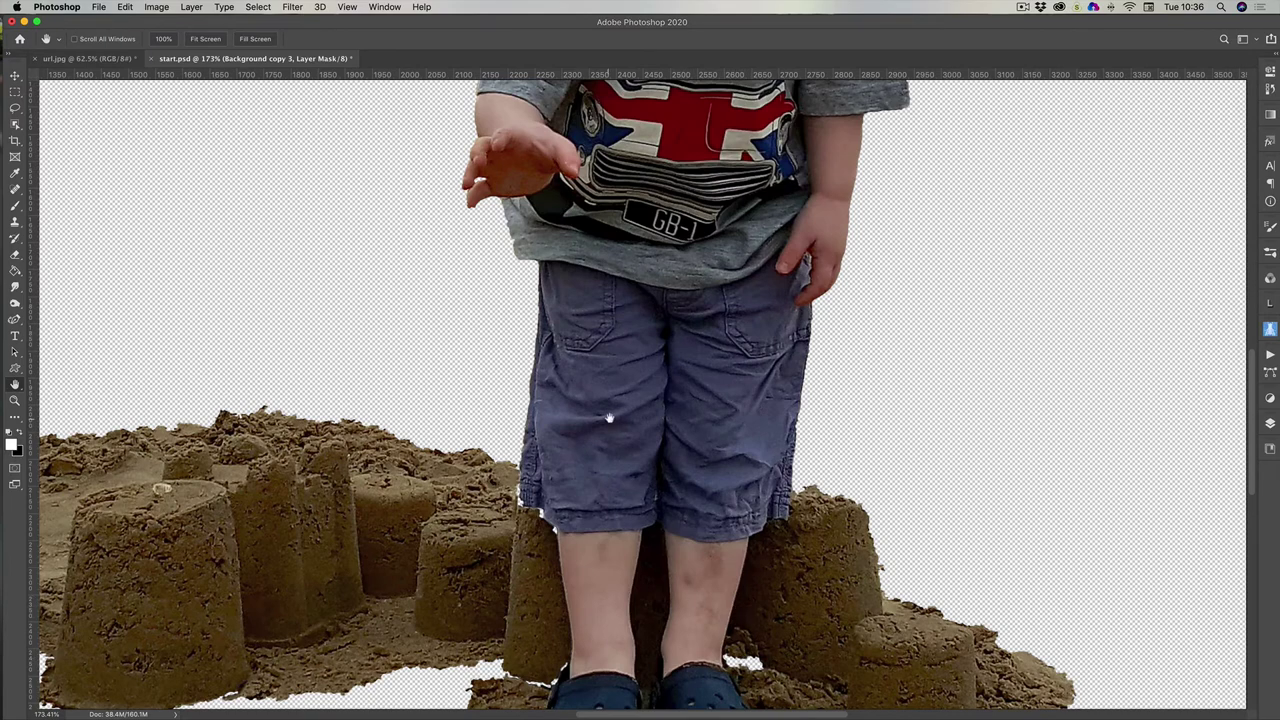
pyautogui.moveTo(613, 419); pyautogui.dragTo(624, 328)
pyautogui.press('super+r')
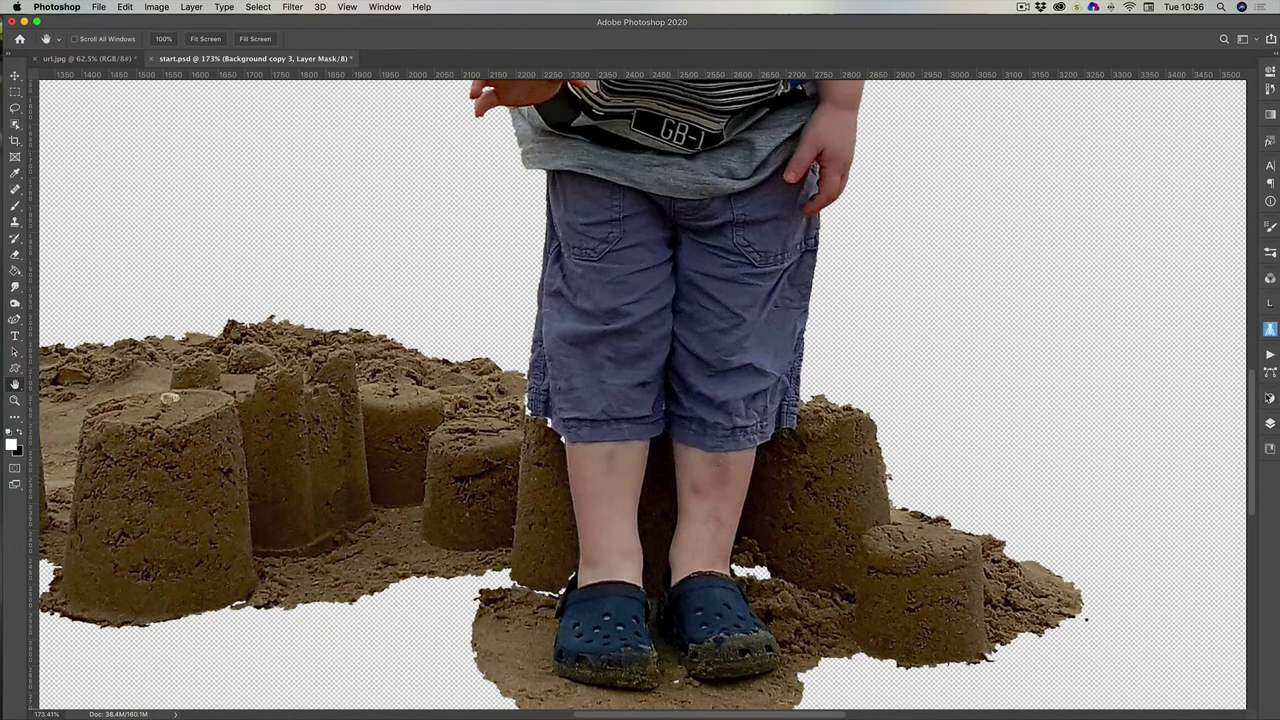
pyautogui.click(1270, 421)
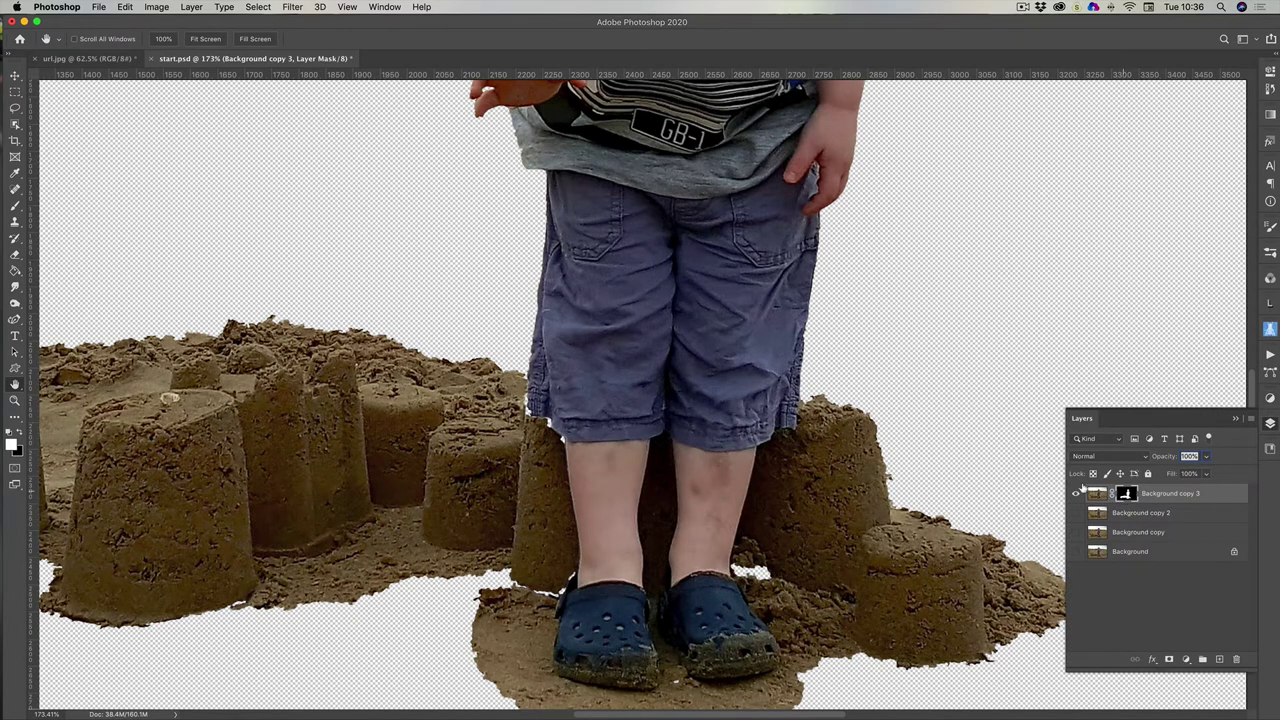
pyautogui.click(15, 205)
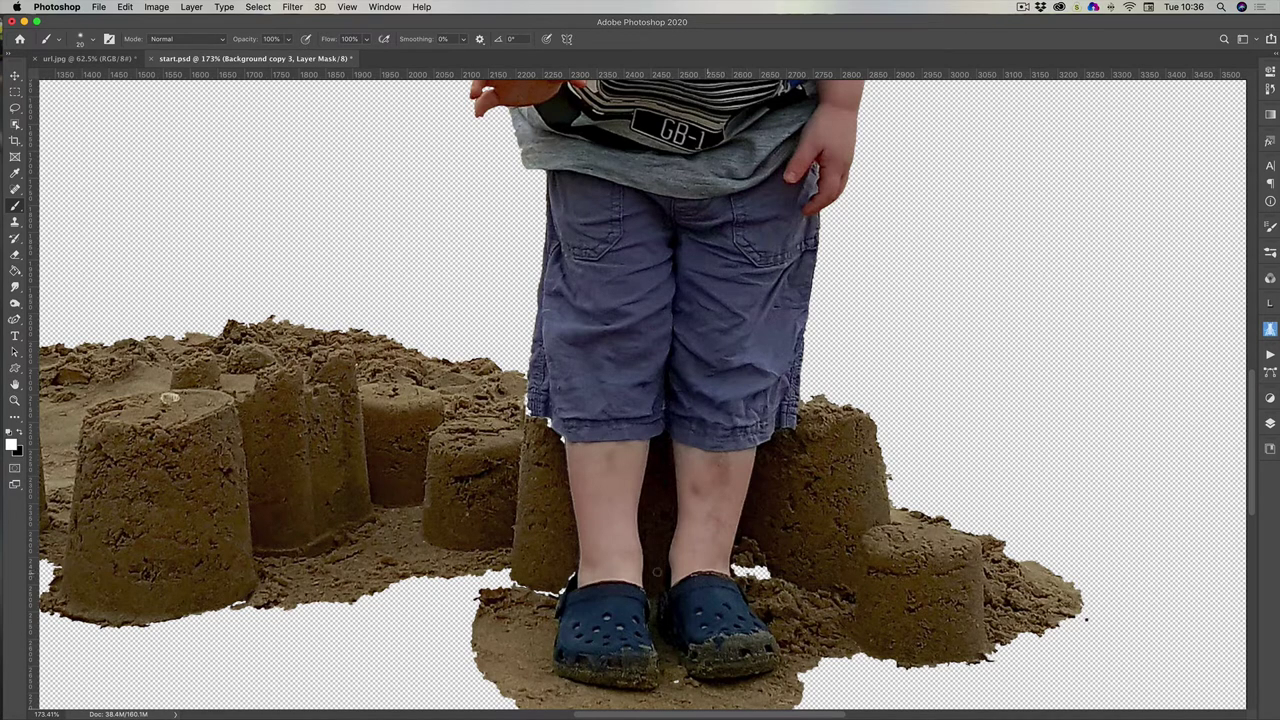
# With a 60 px brush, paint sand back in around both shoes and the patch's left edge
pyautogui.press(']')
pyautogui.press(']')
pyautogui.press(']')
pyautogui.press(']')
pyautogui.moveTo(753, 570); pyautogui.dragTo(771, 567)
pyautogui.moveTo(558, 568)
pyautogui.mouseDown()
pyautogui.moveTo(495, 582)
pyautogui.moveTo(485, 560)
pyautogui.moveTo(450, 590)
pyautogui.moveTo(302, 585)
pyautogui.moveTo(444, 578)
pyautogui.moveTo(288, 582)
pyautogui.moveTo(45, 616)
pyautogui.moveTo(210, 626)
pyautogui.moveTo(215, 605)
pyautogui.moveTo(245, 613)
pyautogui.moveTo(46, 580)
pyautogui.moveTo(52, 570)
pyautogui.mouseUp()
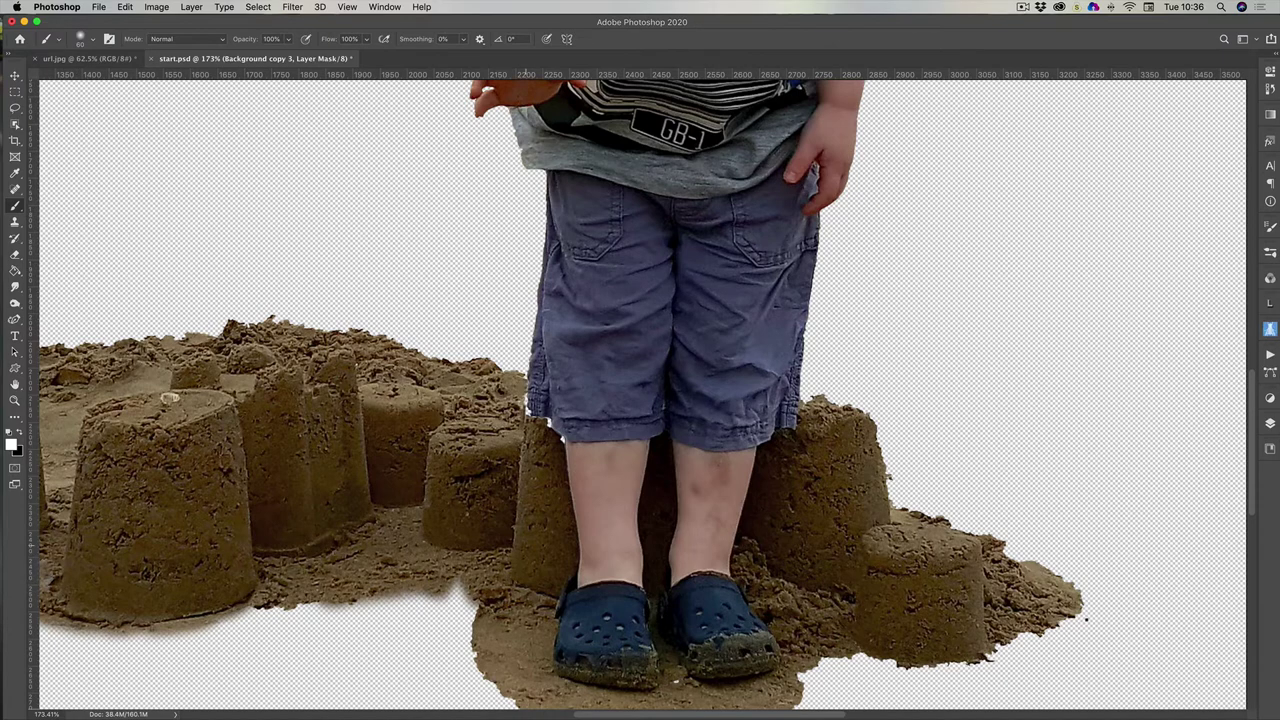
pyautogui.moveTo(480, 570)
pyautogui.mouseDown()
pyautogui.moveTo(475, 655)
pyautogui.moveTo(494, 695)
pyautogui.moveTo(476, 654)
pyautogui.mouseUp()
# Soften the mask above the right sandcastle and beside the shorts, and reveal more sand along the patch's bottom
pyautogui.moveTo(643, 470); pyautogui.dragTo(500, 338)
pyautogui.scroll(-3, 500, 338)
pyautogui.hotkey('ctrl', 'r')
pyautogui.scroll(4, 491, 377)
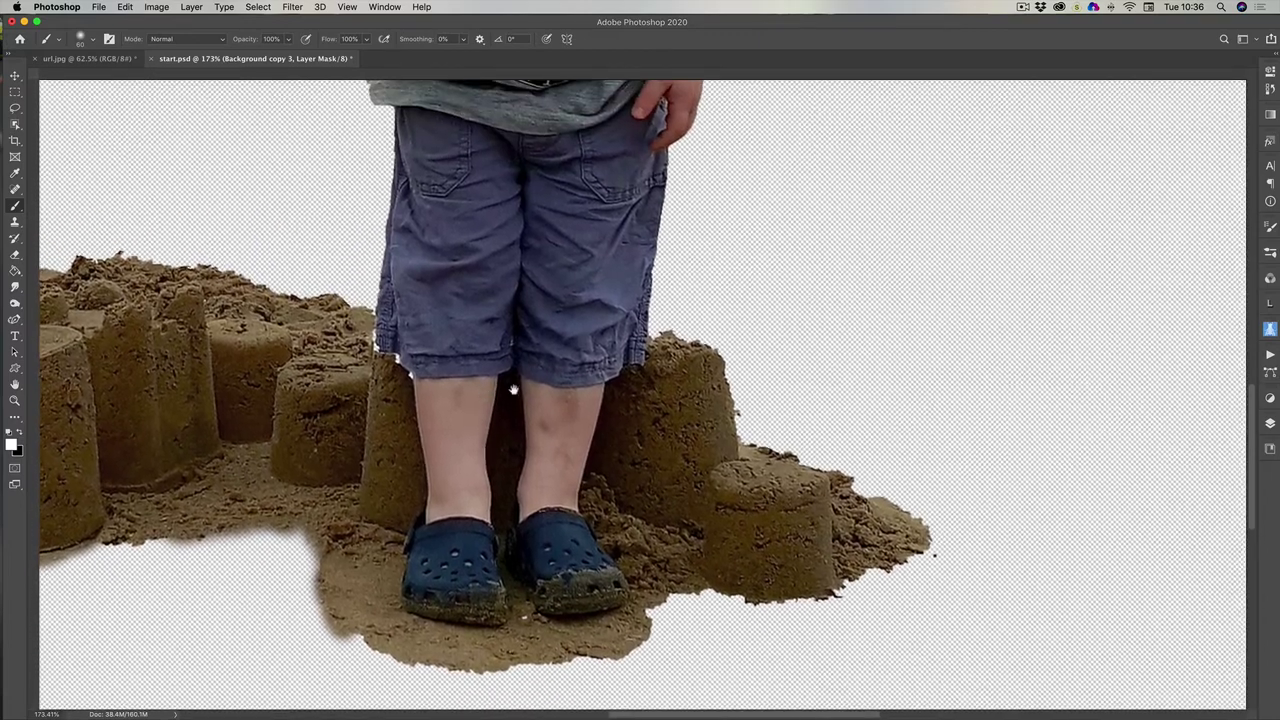
pyautogui.moveTo(652, 332)
pyautogui.mouseDown()
pyautogui.moveTo(706, 331)
pyautogui.moveTo(740, 440)
pyautogui.mouseUp()
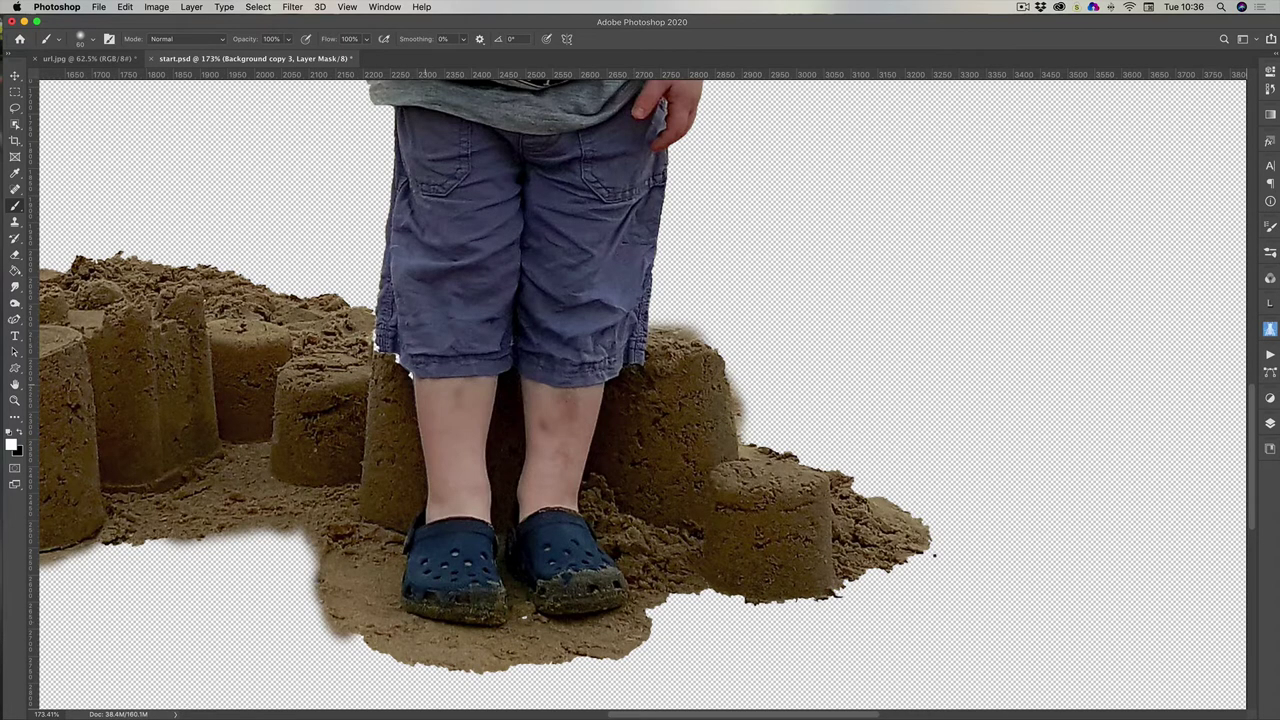
pyautogui.moveTo(376, 330)
pyautogui.mouseDown()
pyautogui.moveTo(396, 358)
pyautogui.moveTo(368, 296)
pyautogui.mouseUp()
pyautogui.moveTo(455, 675)
pyautogui.mouseDown()
pyautogui.moveTo(472, 700)
pyautogui.moveTo(510, 690)
pyautogui.moveTo(432, 676)
pyautogui.moveTo(590, 672)
pyautogui.moveTo(486, 682)
pyautogui.moveTo(420, 670)
pyautogui.mouseUp()
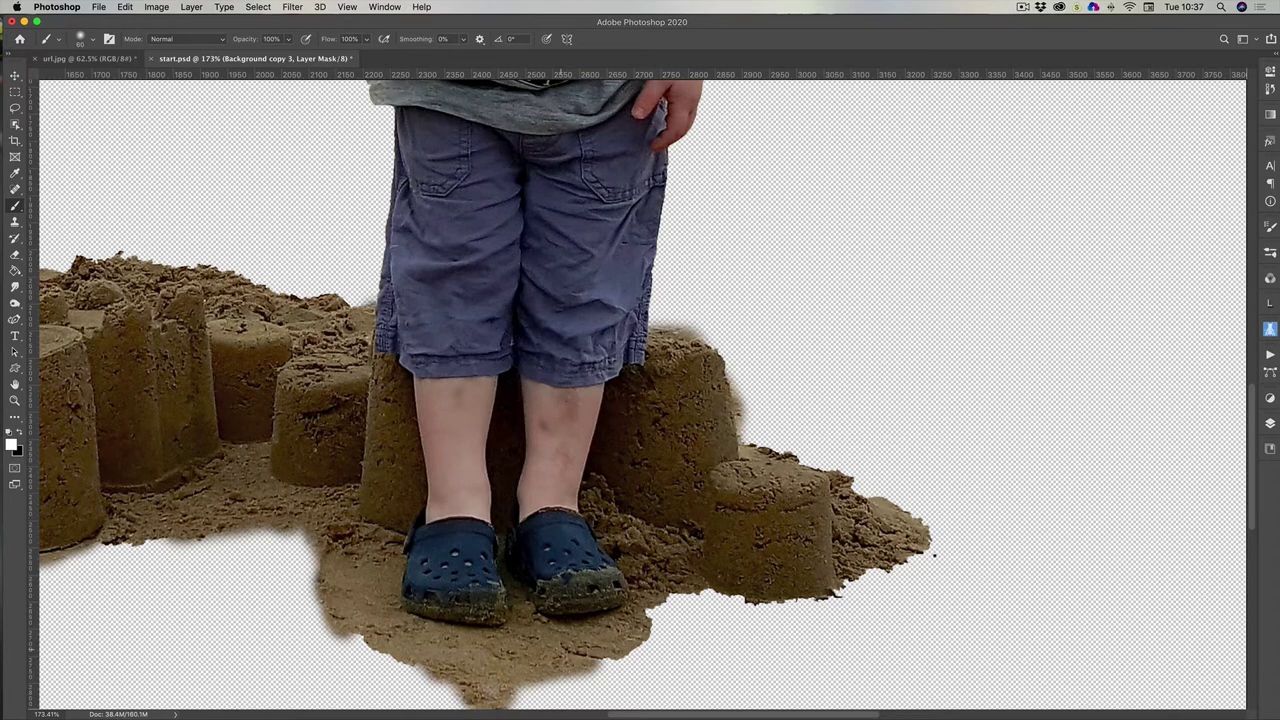
pyautogui.moveTo(590, 670); pyautogui.dragTo(635, 655)
pyautogui.hotkey('ctrl', 'r')
pyautogui.scroll(-2, 523, 300)
pyautogui.scroll(2, 522, 462)
pyautogui.scroll(10, 522, 462)
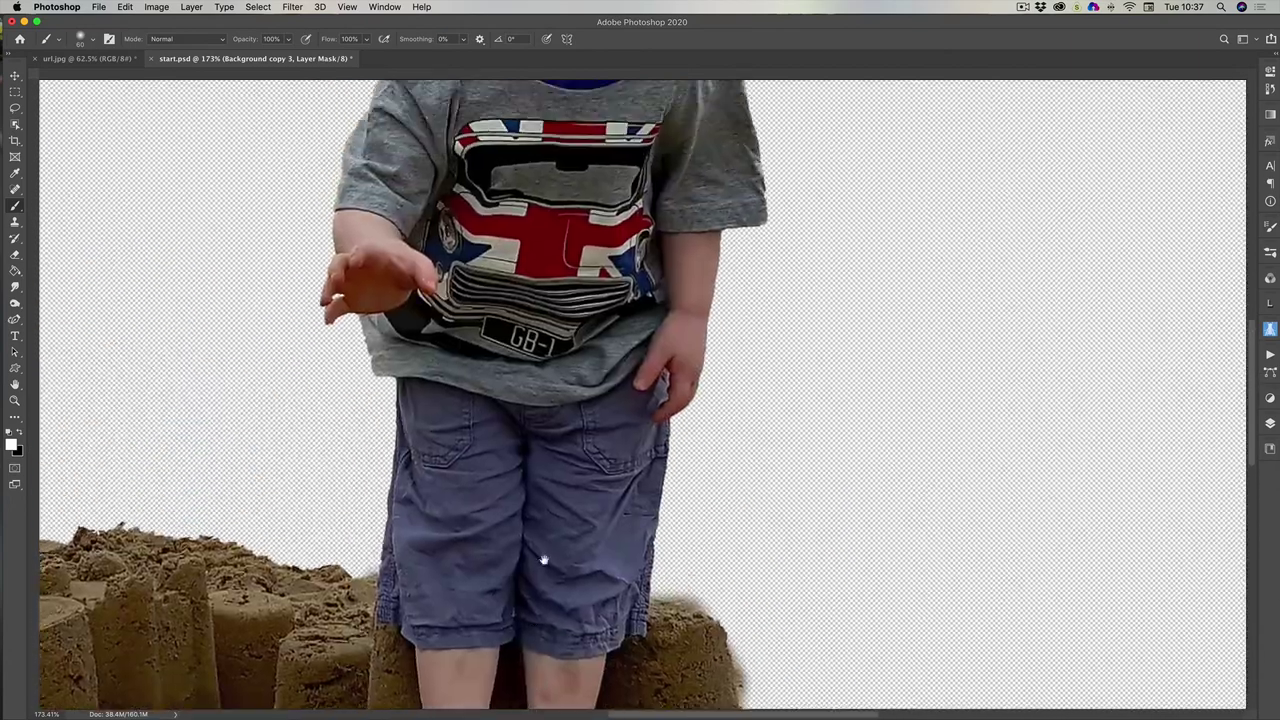
pyautogui.hotkey('ctrl', 'r')
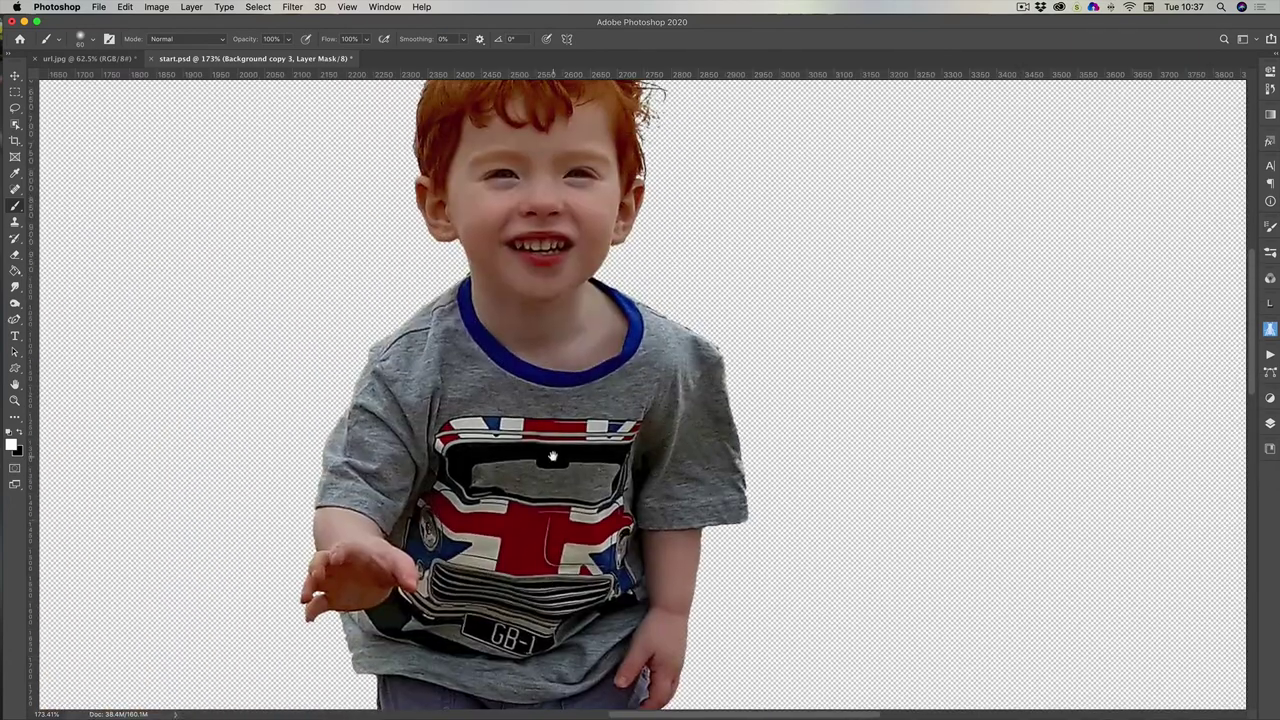
pyautogui.scroll(3, 551, 500)
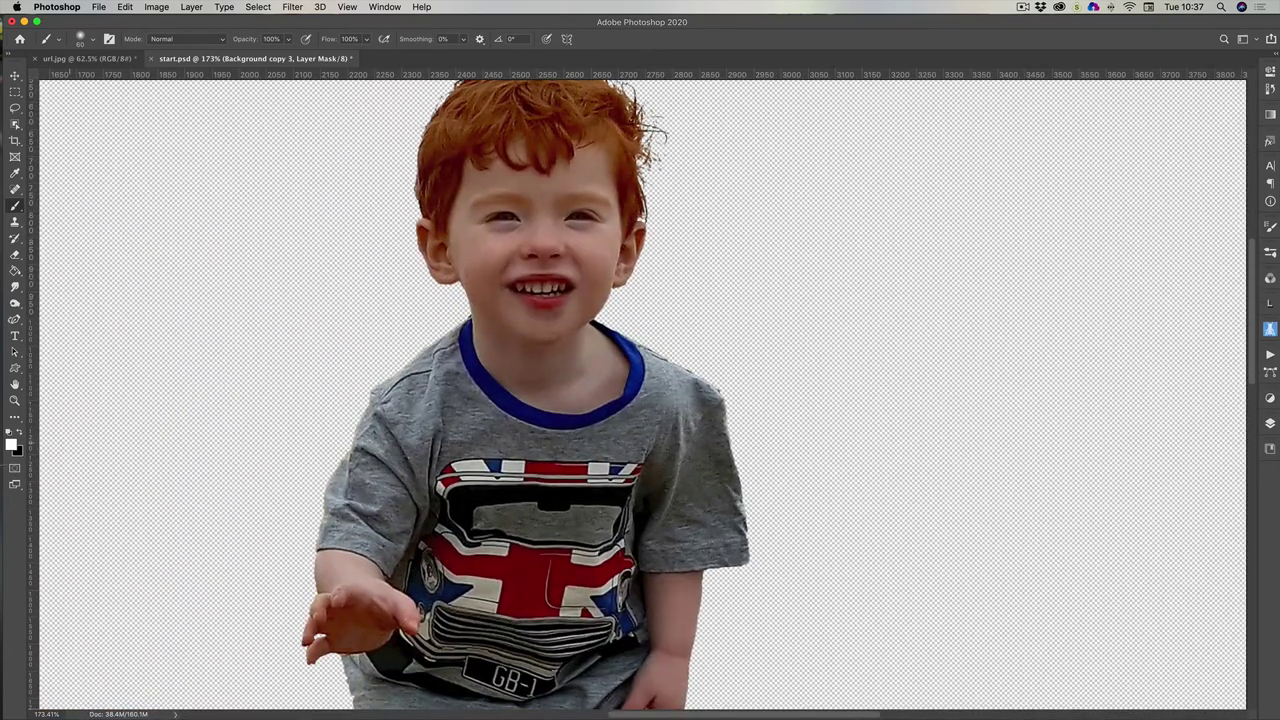
pyautogui.doubleClick(15, 384)
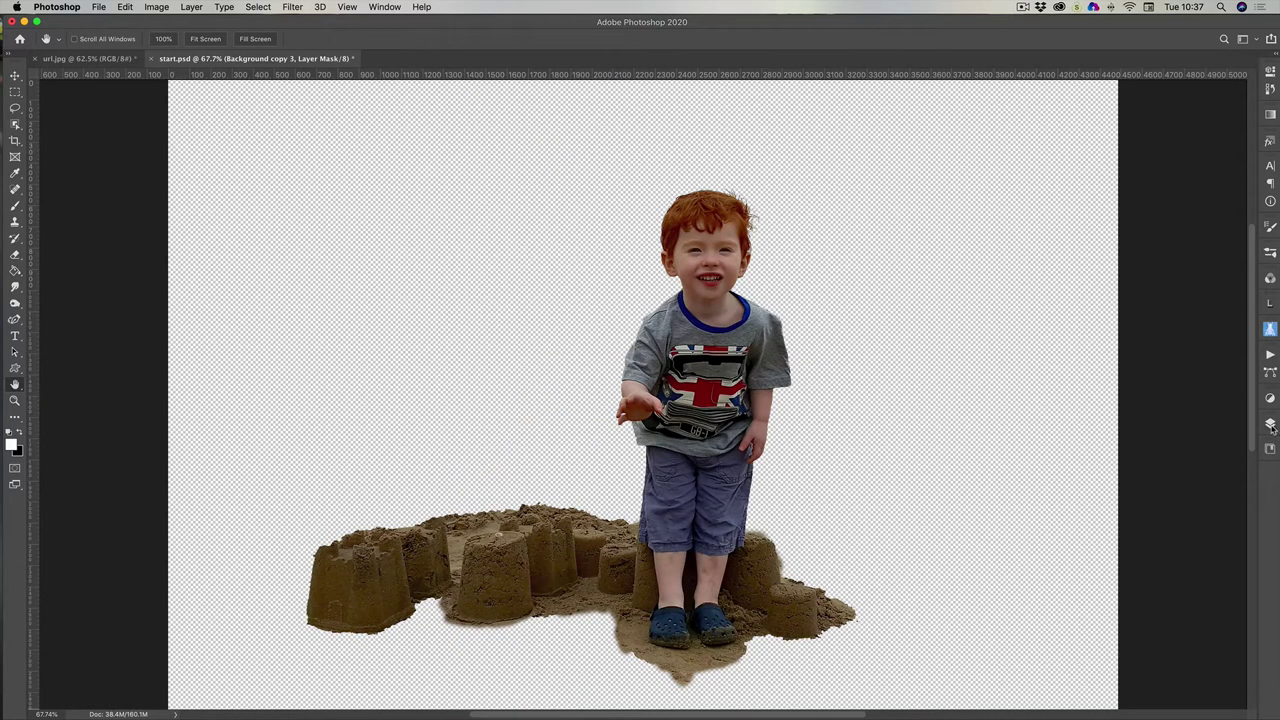
# Hide Background copy 3, show and select Background copy 2, and load the cutout's mask as a selection
pyautogui.click(1270, 424)
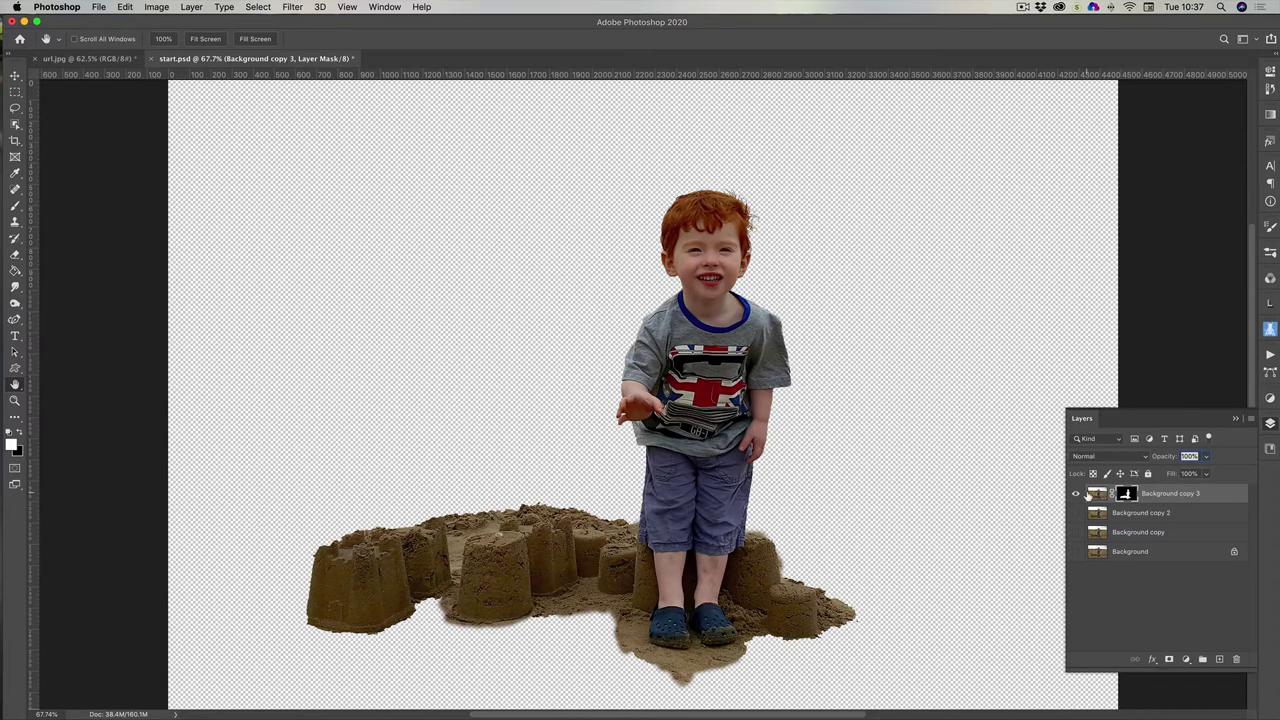
pyautogui.click(1172, 496)
pyautogui.click(1076, 497)
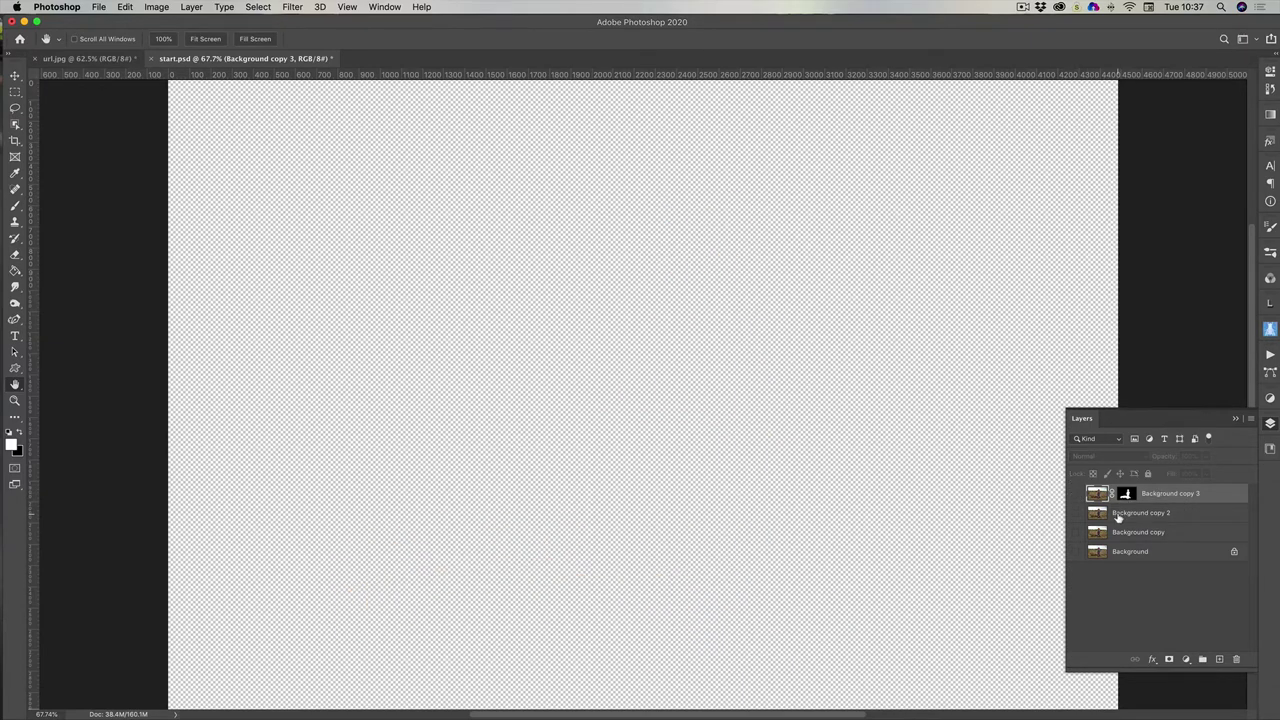
pyautogui.click(1120, 515)
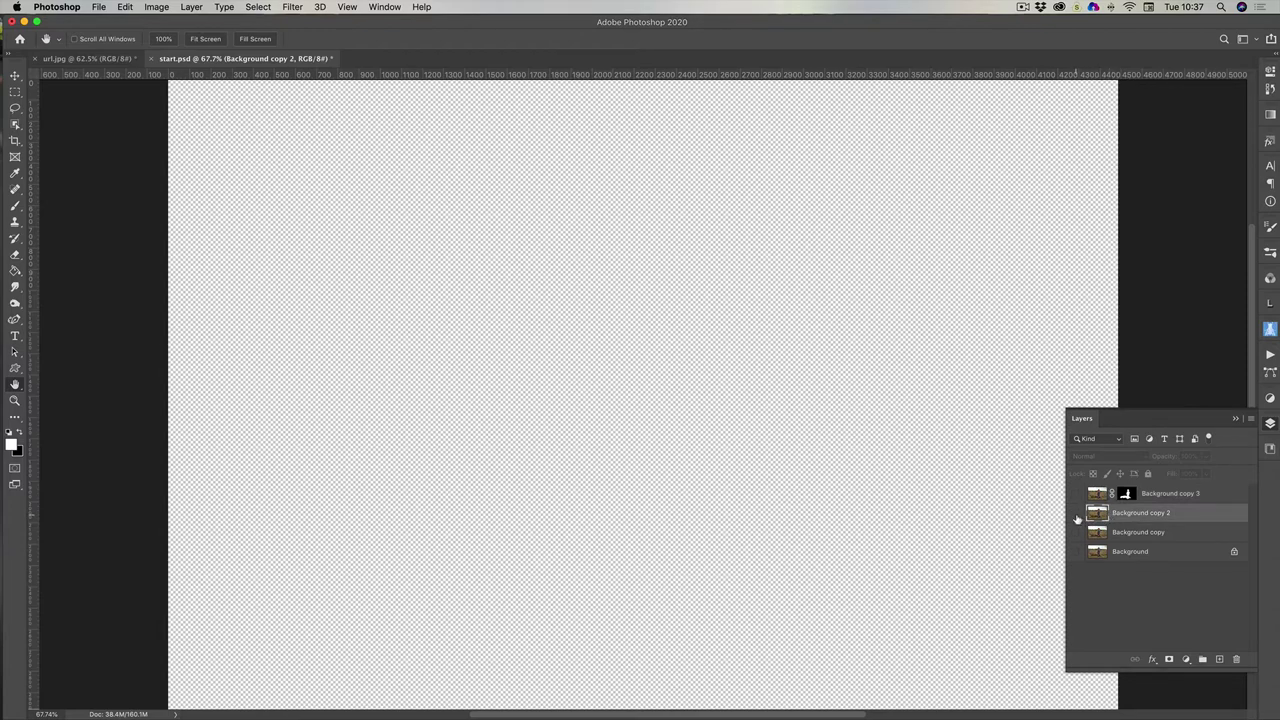
pyautogui.click(1076, 514)
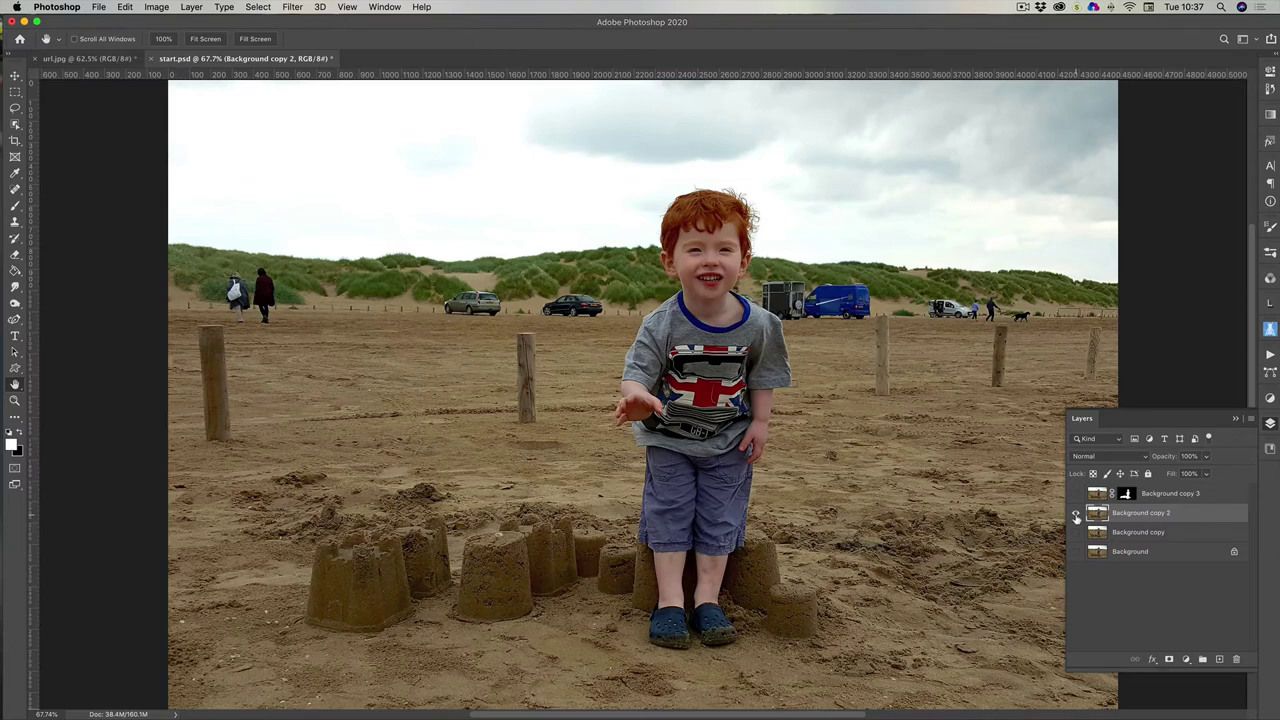
pyautogui.scroll(3, 620, 327)
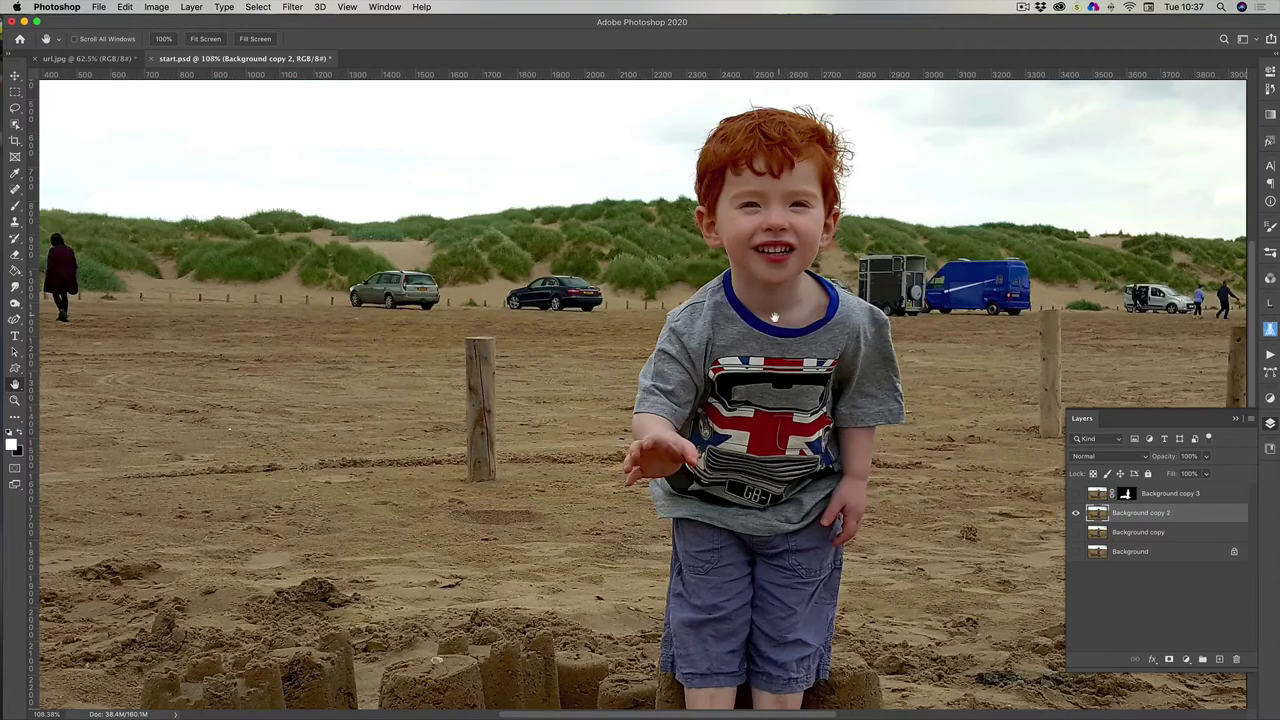
pyautogui.doubleClick(15, 385)
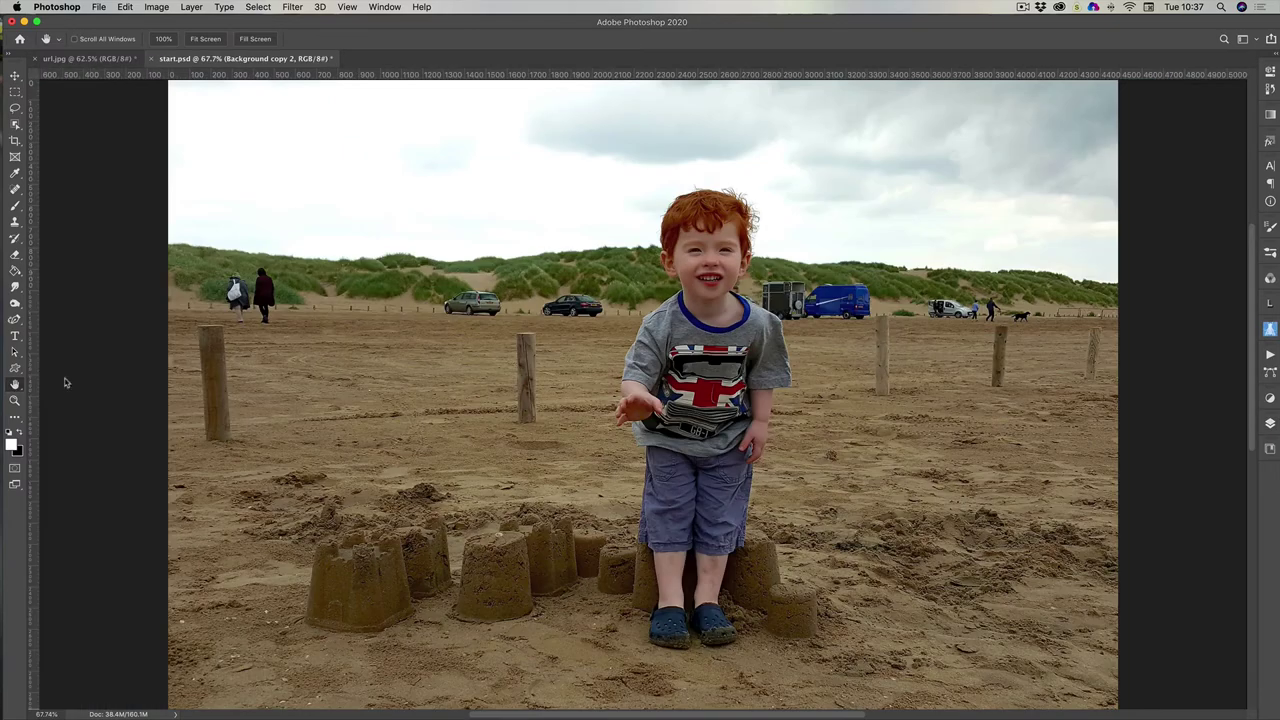
pyautogui.click(1270, 423)
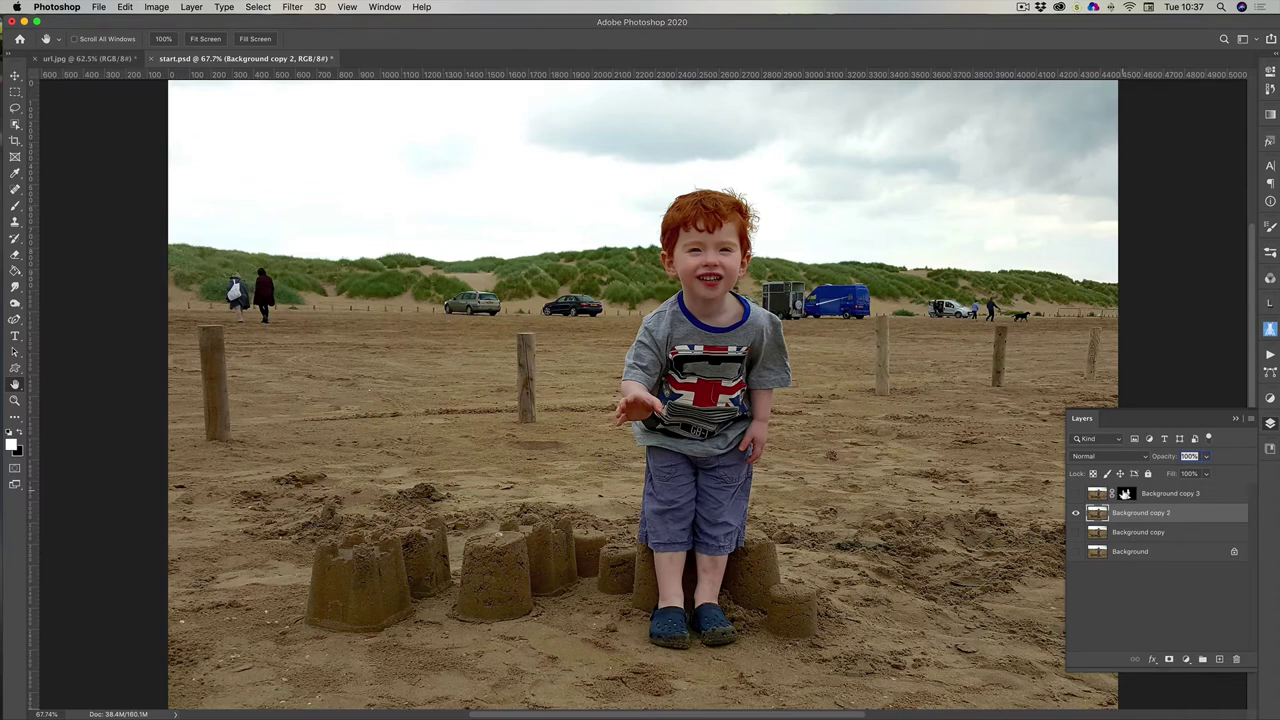
pyautogui.keyDown('super'); pyautogui.click(1128, 496); pyautogui.keyUp('super')
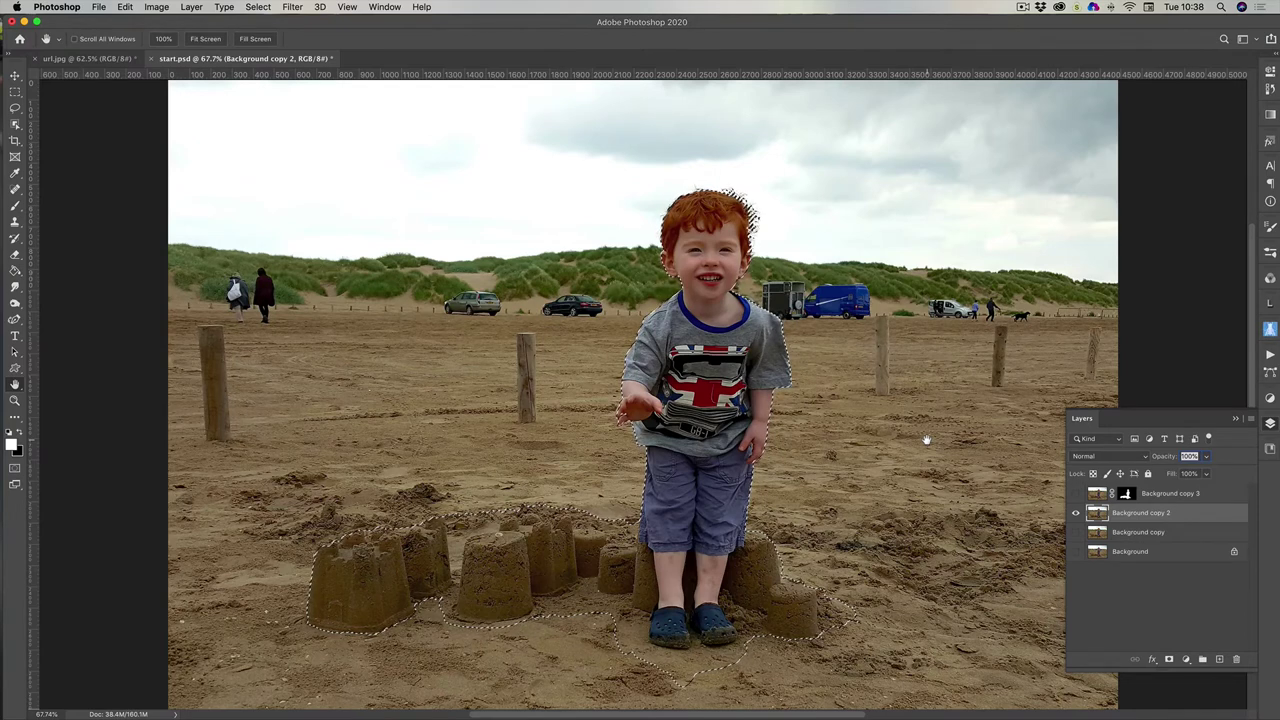
# Open the Fill dialog with Shift+Delete, set to Content-Aware, Normal mode, 100% opacity
pyautogui.hotkey('shift', 'BackSpace')
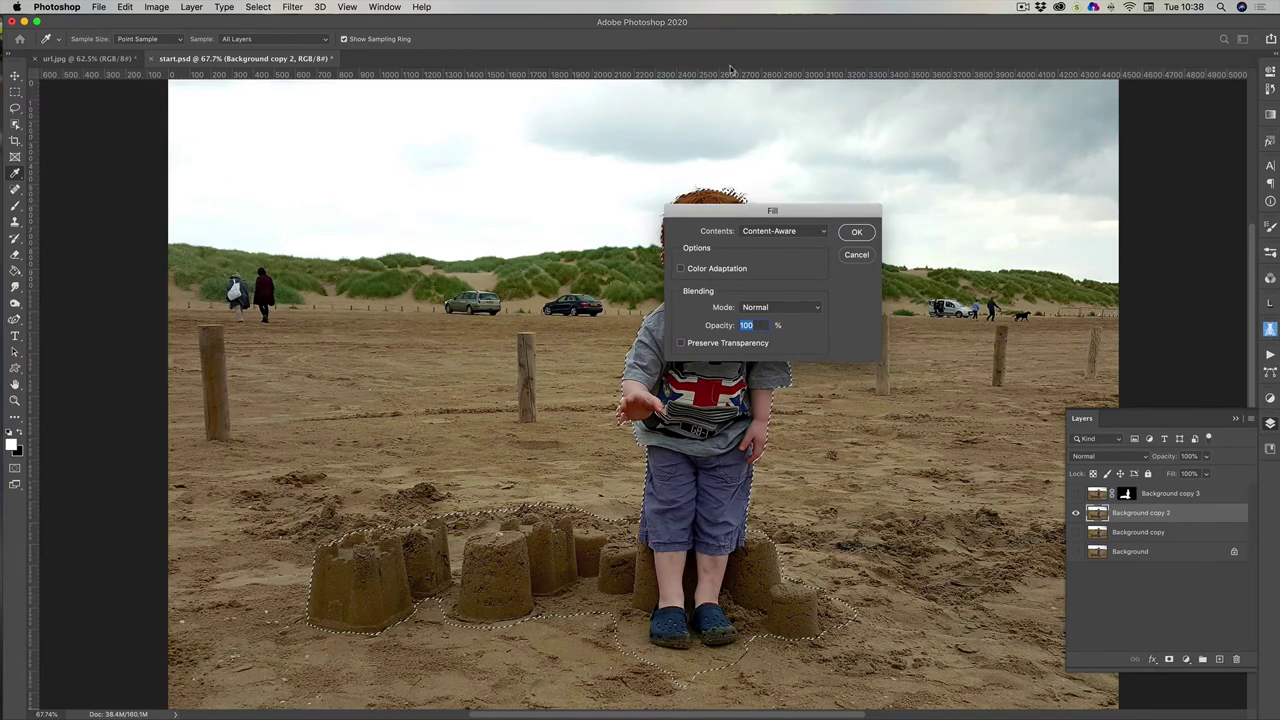
# Fill the selection with Content-Aware contents, then deselect
pyautogui.click(775, 233)
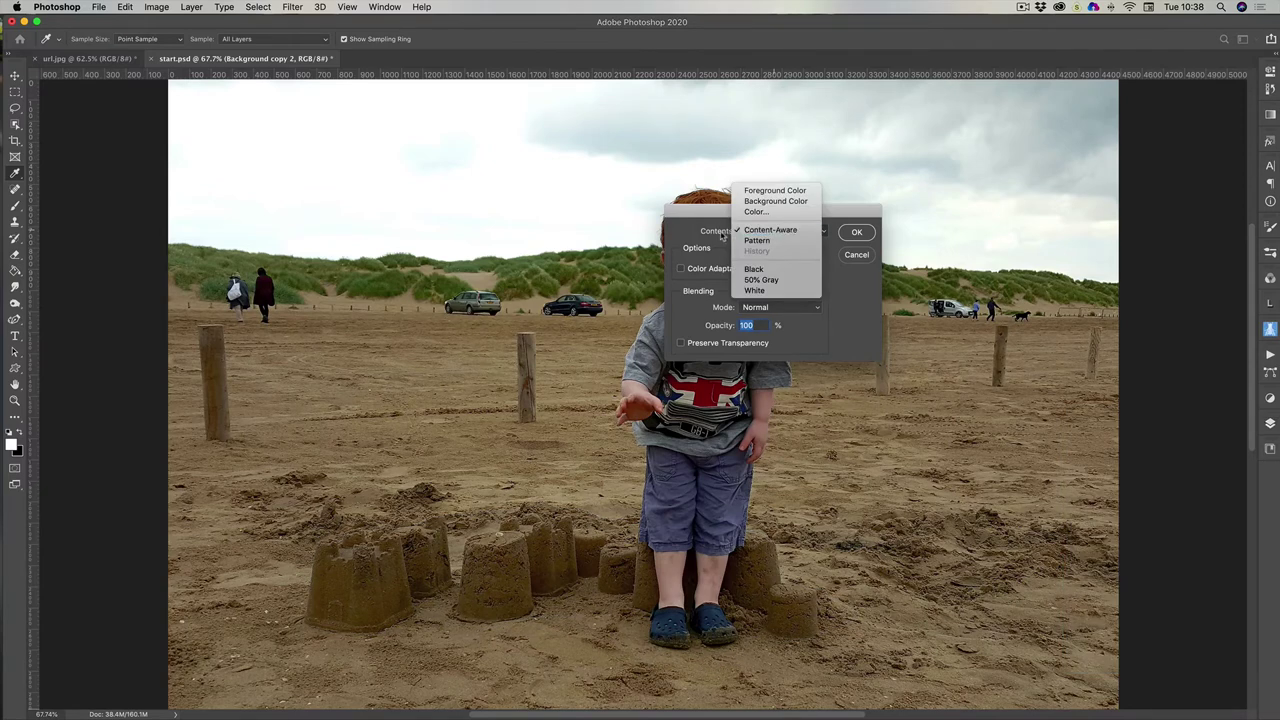
pyautogui.click(749, 231)
pyautogui.click(778, 233)
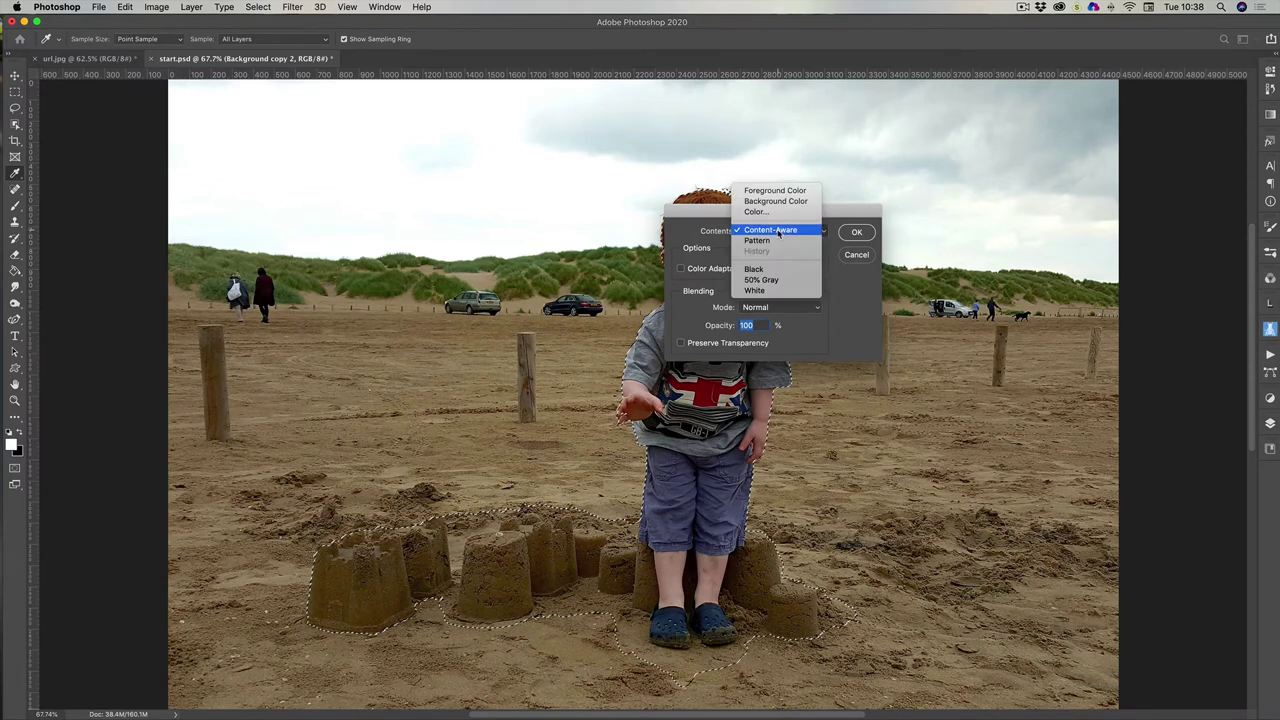
pyautogui.click(778, 233)
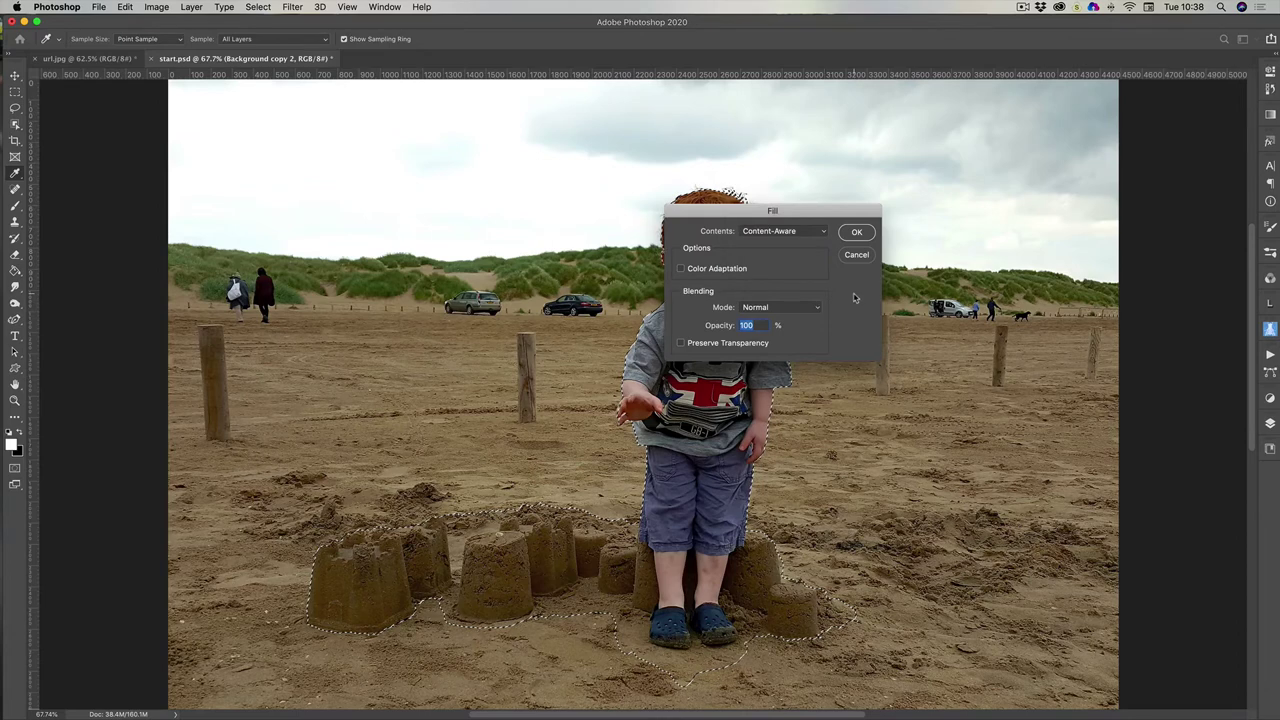
pyautogui.click(857, 233)
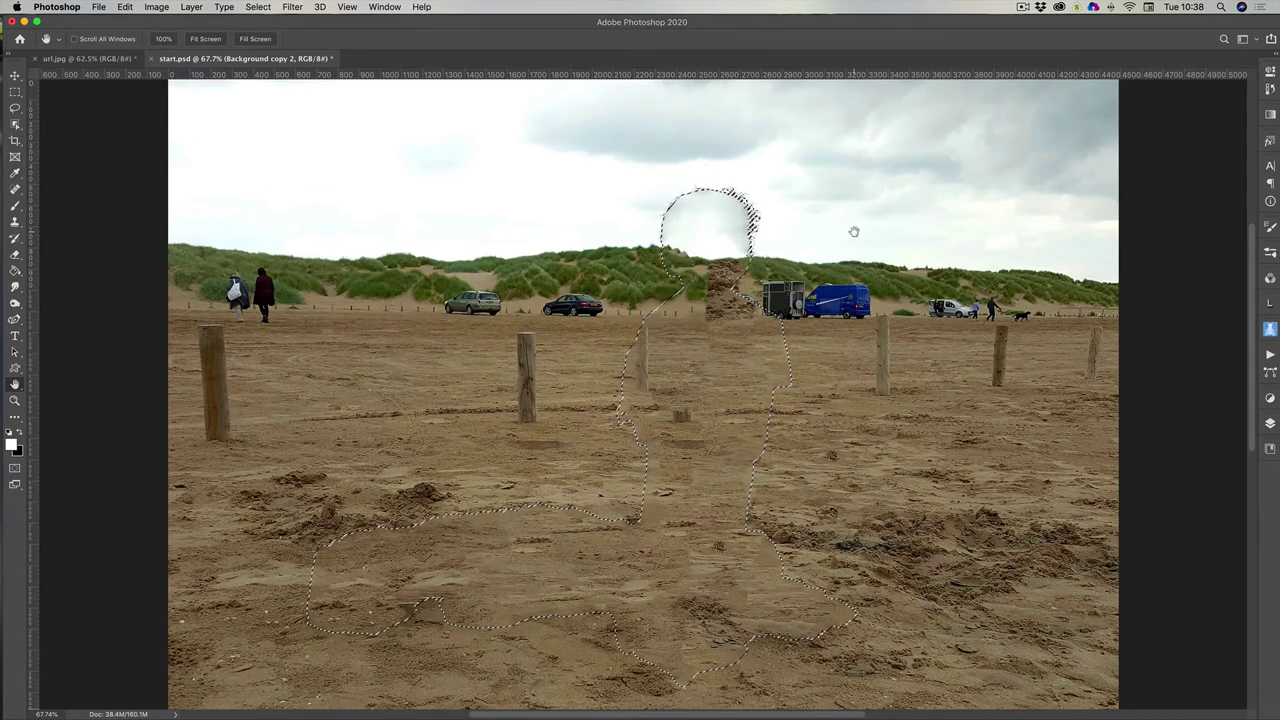
pyautogui.click(257, 7)
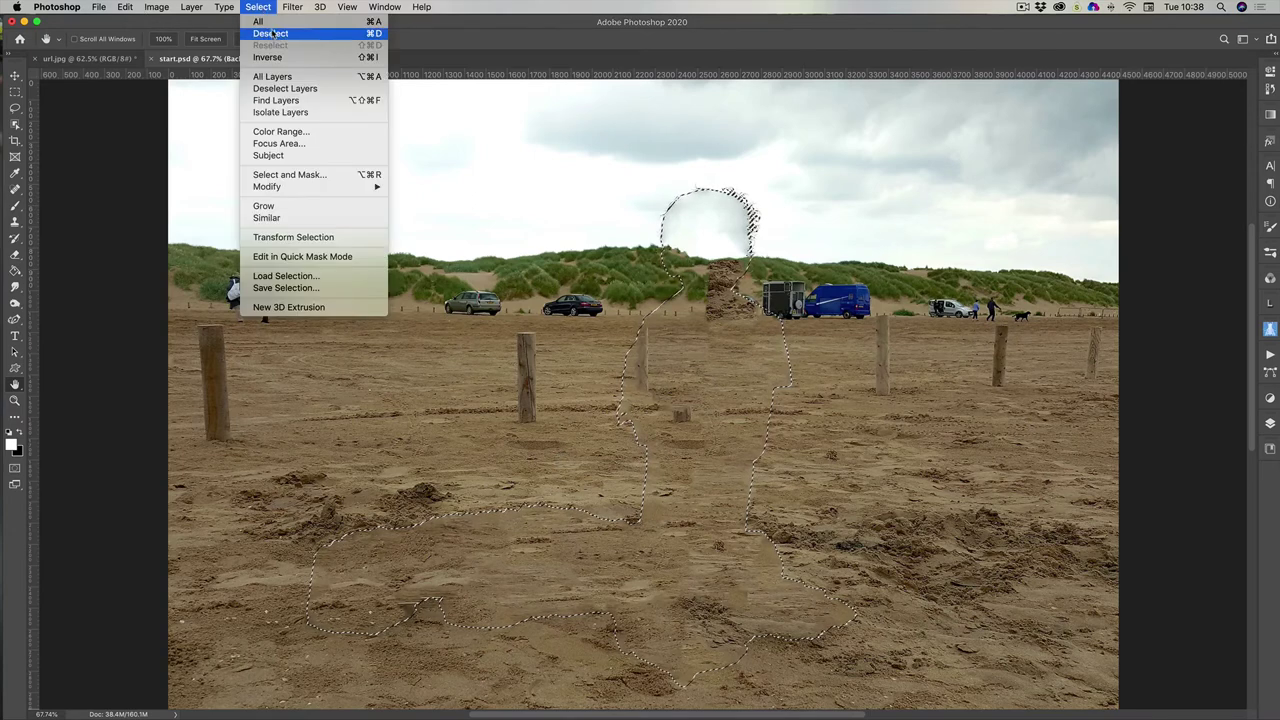
pyautogui.click(270, 34)
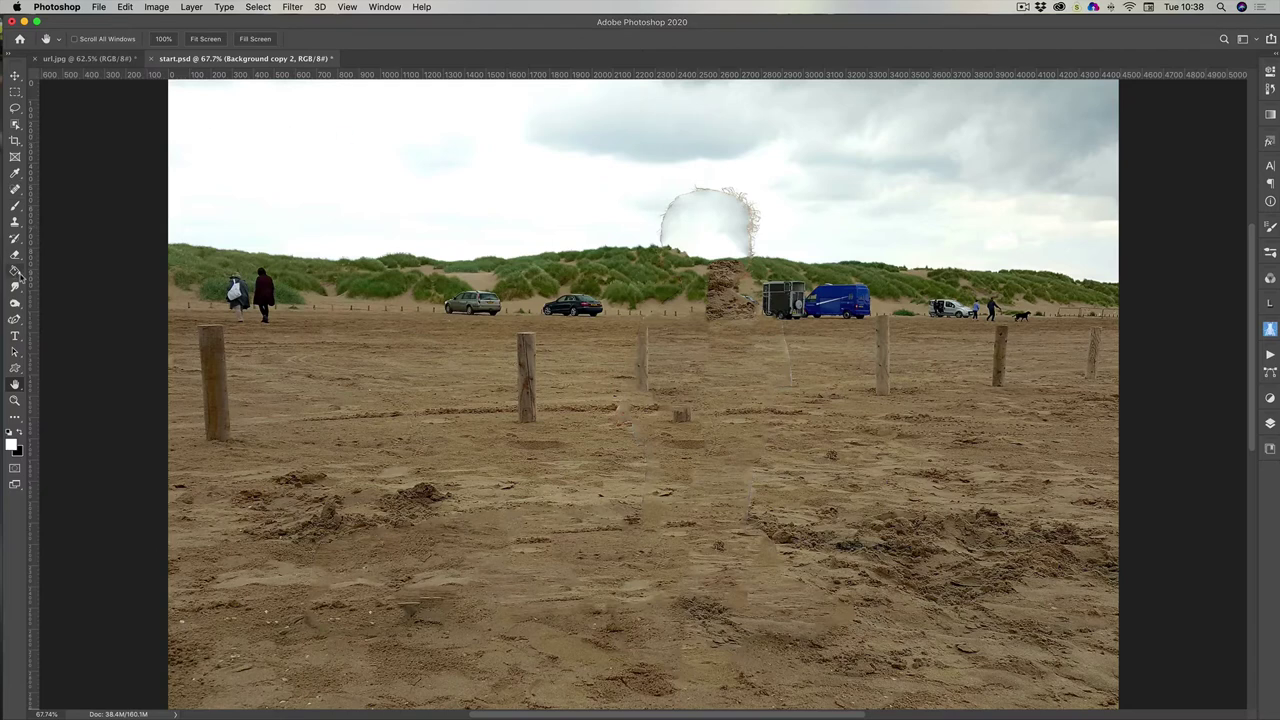
# Use the Spot Healing Brush to heal the post remnants, streak and blotches in the filled sand
pyautogui.click(17, 189)
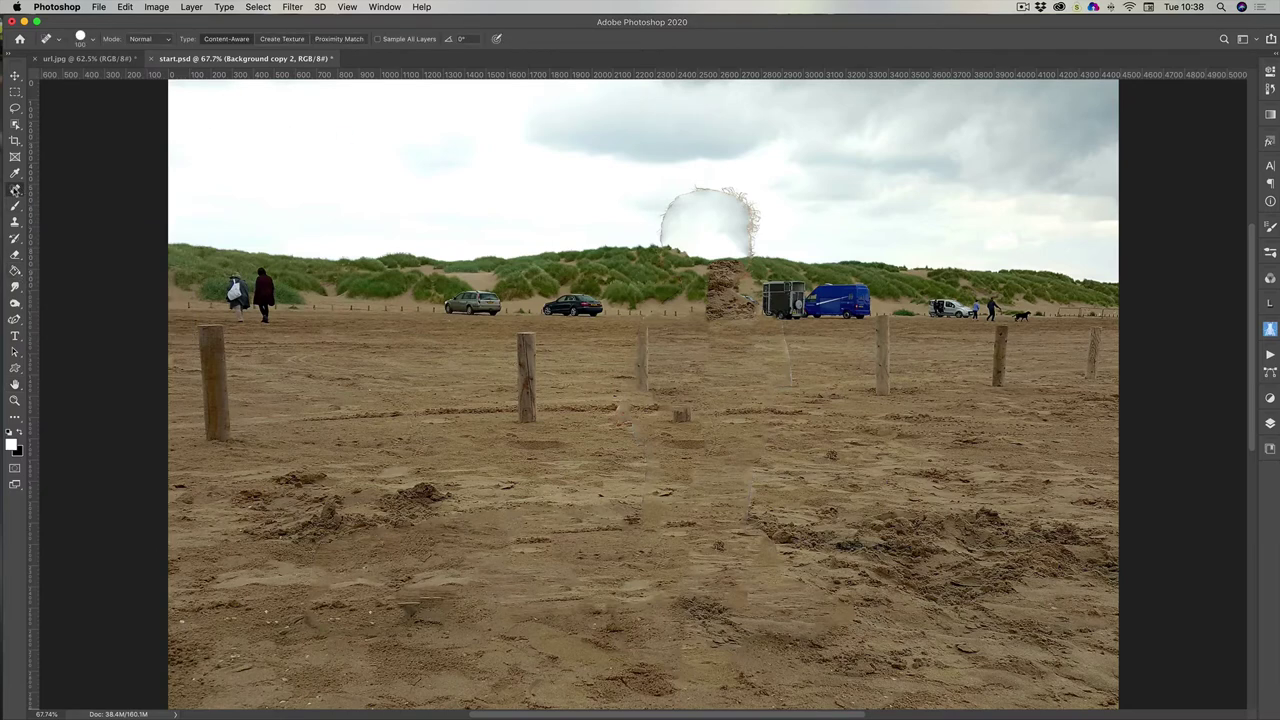
pyautogui.rightClick(16, 189)
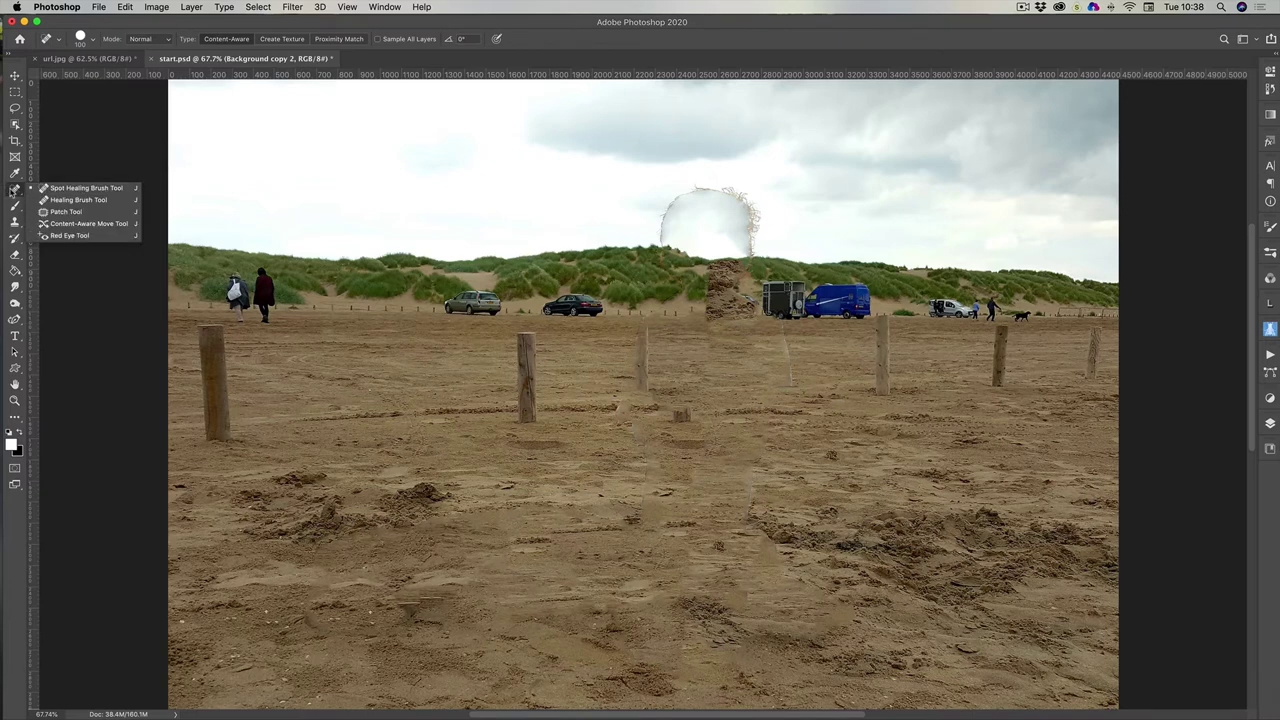
pyautogui.click(16, 189)
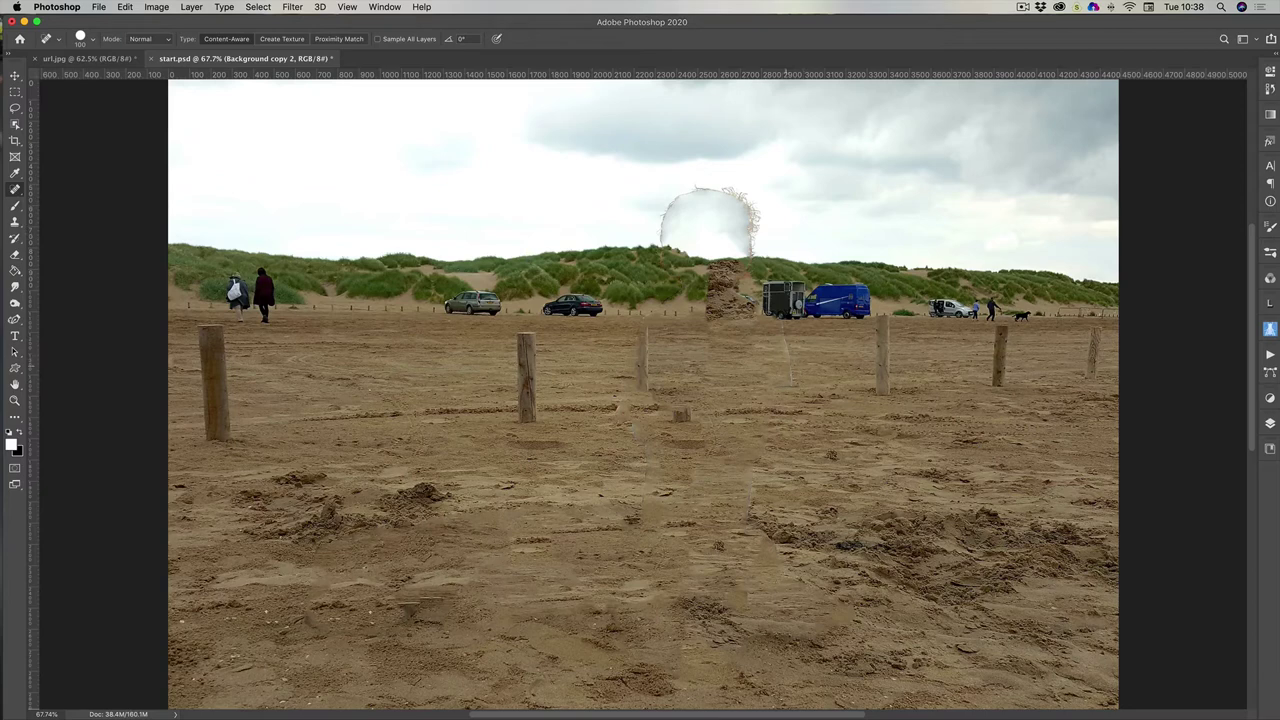
pyautogui.moveTo(790, 376); pyautogui.dragTo(778, 326)
pyautogui.moveTo(678, 412); pyautogui.dragTo(684, 408)
pyautogui.moveTo(740, 600); pyautogui.dragTo(735, 588)
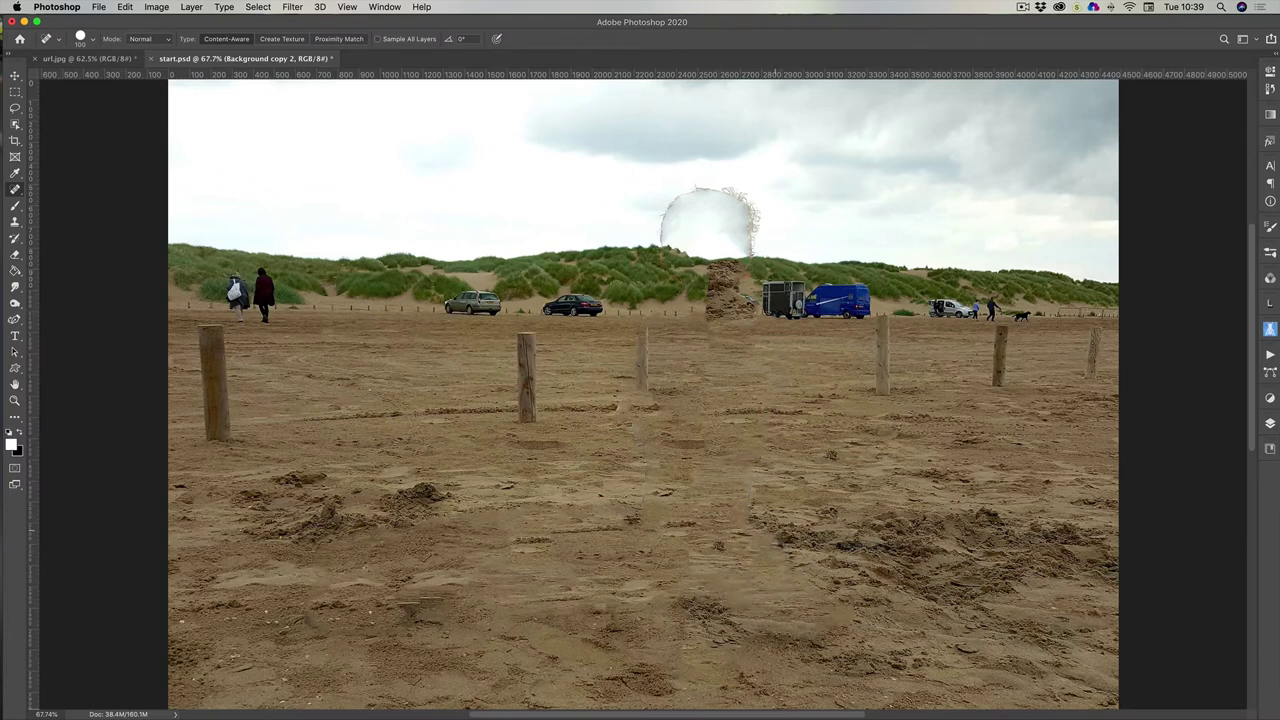
pyautogui.moveTo(706, 512); pyautogui.dragTo(738, 510)
pyautogui.click(681, 645)
pyautogui.click(686, 672)
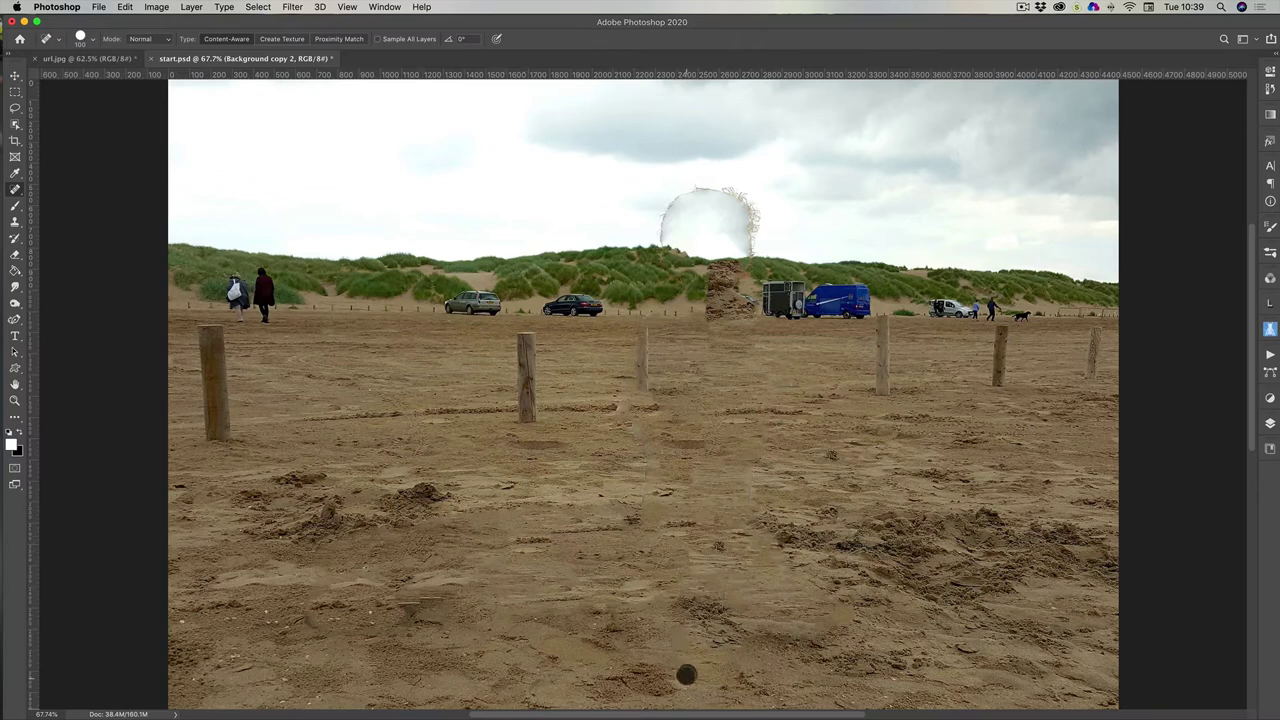
pyautogui.click(642, 630)
pyautogui.click(631, 584)
pyautogui.click(647, 583)
pyautogui.click(640, 466)
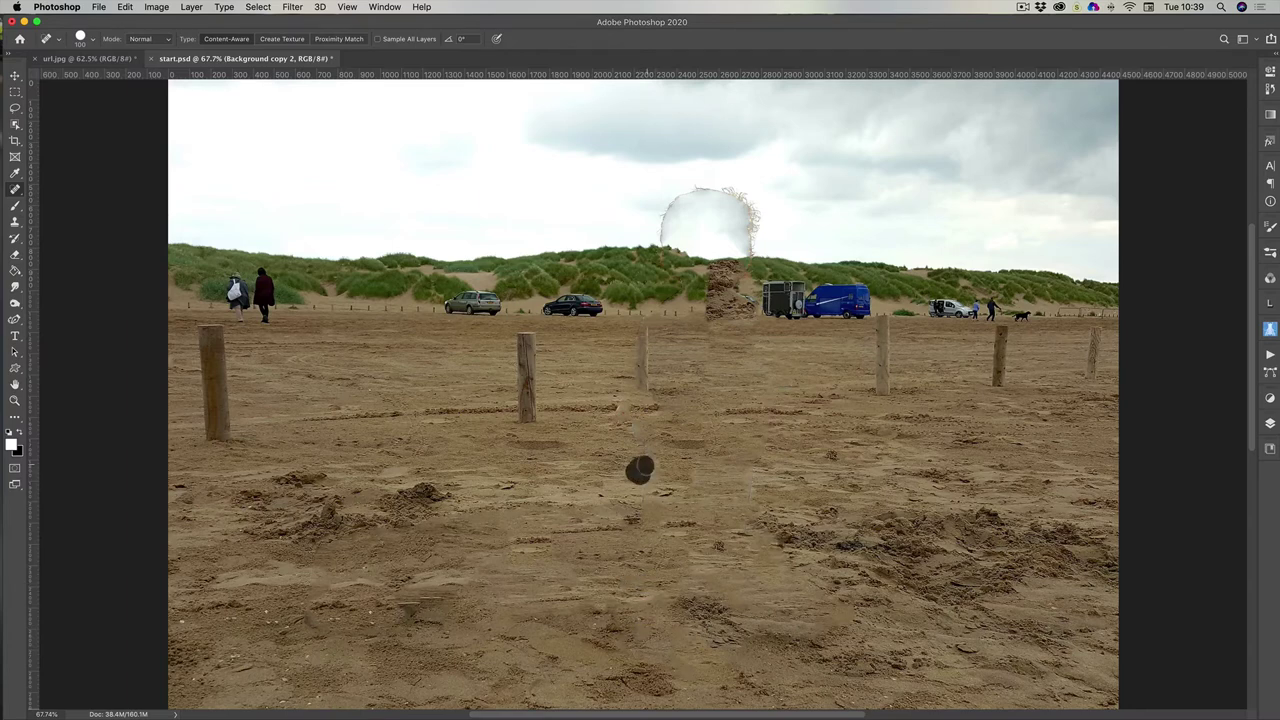
# Heal the remaining seams near the old post line and the dark spots in the lower-left sand
pyautogui.moveTo(618, 405); pyautogui.dragTo(650, 405)
pyautogui.click(672, 405)
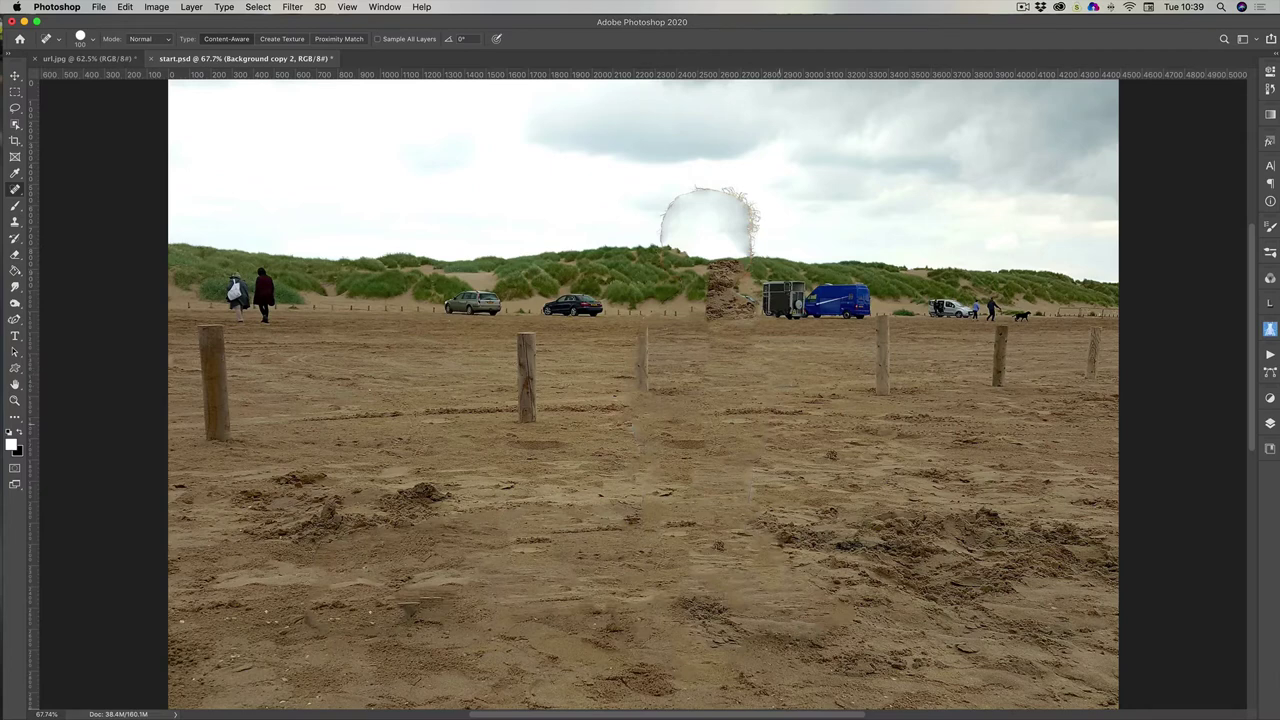
pyautogui.click(690, 481)
pyautogui.click(670, 469)
pyautogui.click(484, 613)
pyautogui.click(418, 614)
pyautogui.click(414, 604)
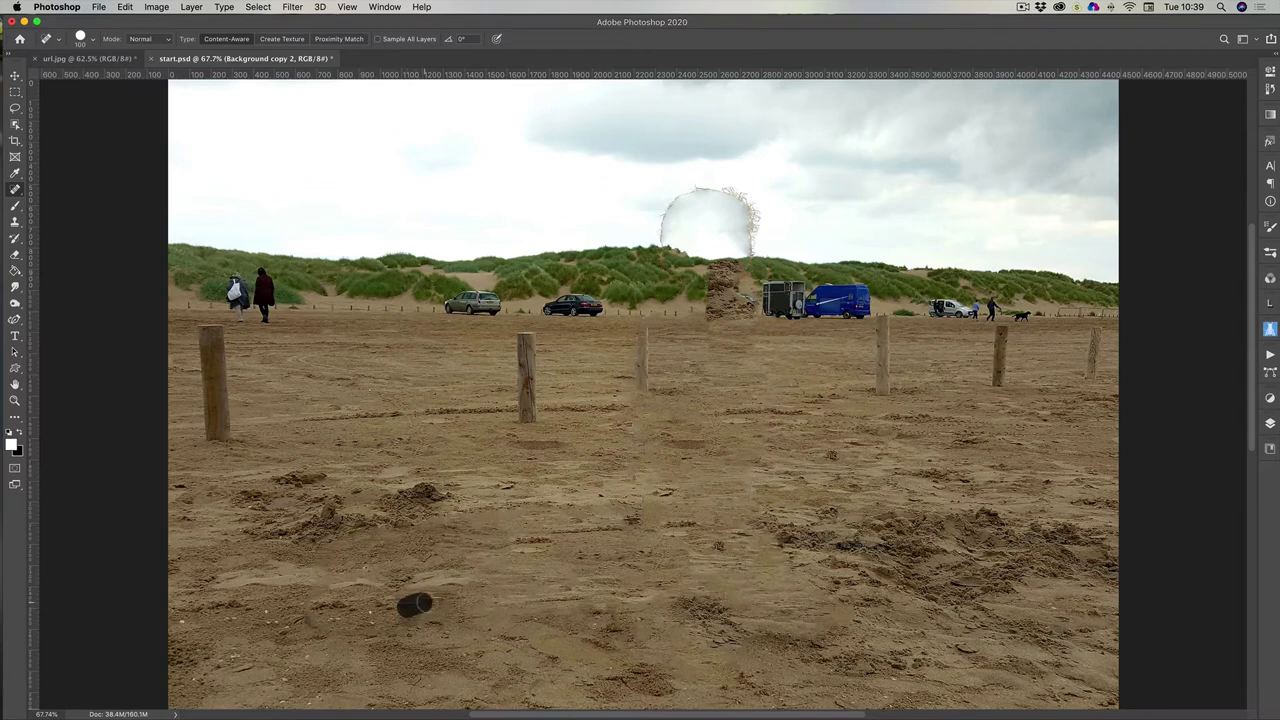
pyautogui.click(438, 600)
pyautogui.click(634, 620)
pyautogui.click(632, 518)
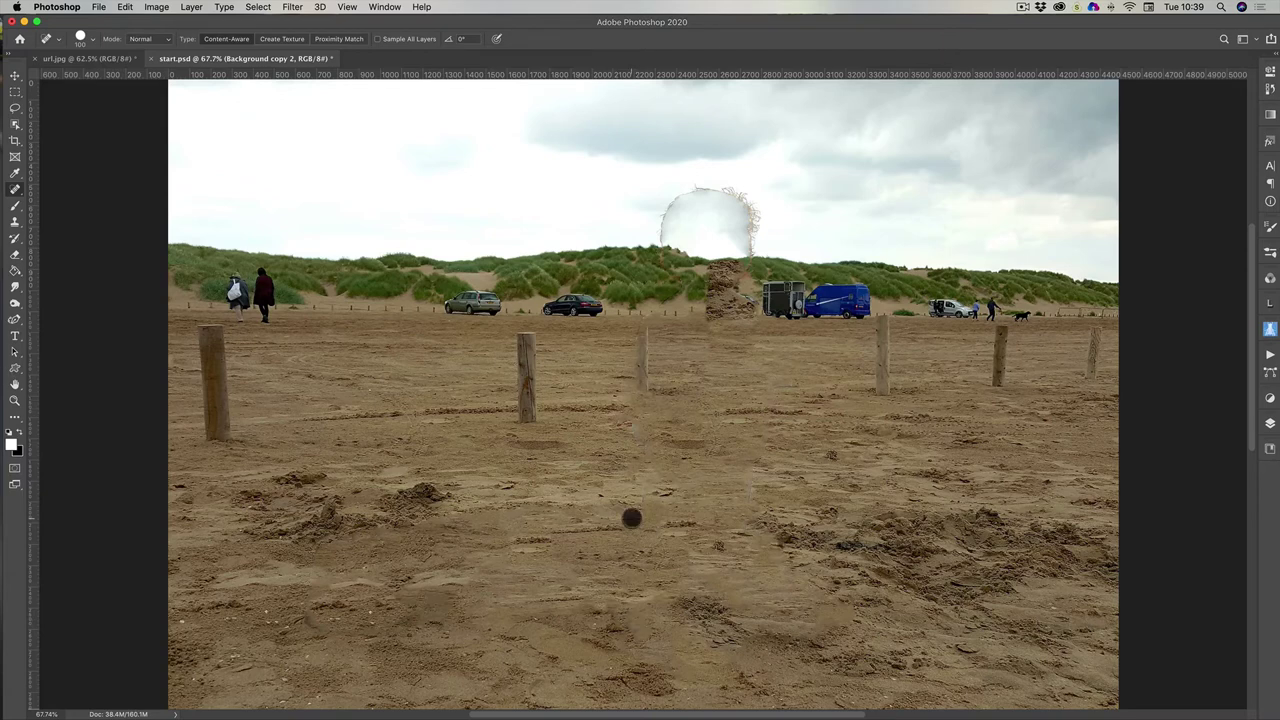
pyautogui.click(643, 496)
# Make Background copy 3 visible again and select Background copy 2
pyautogui.click(1270, 424)
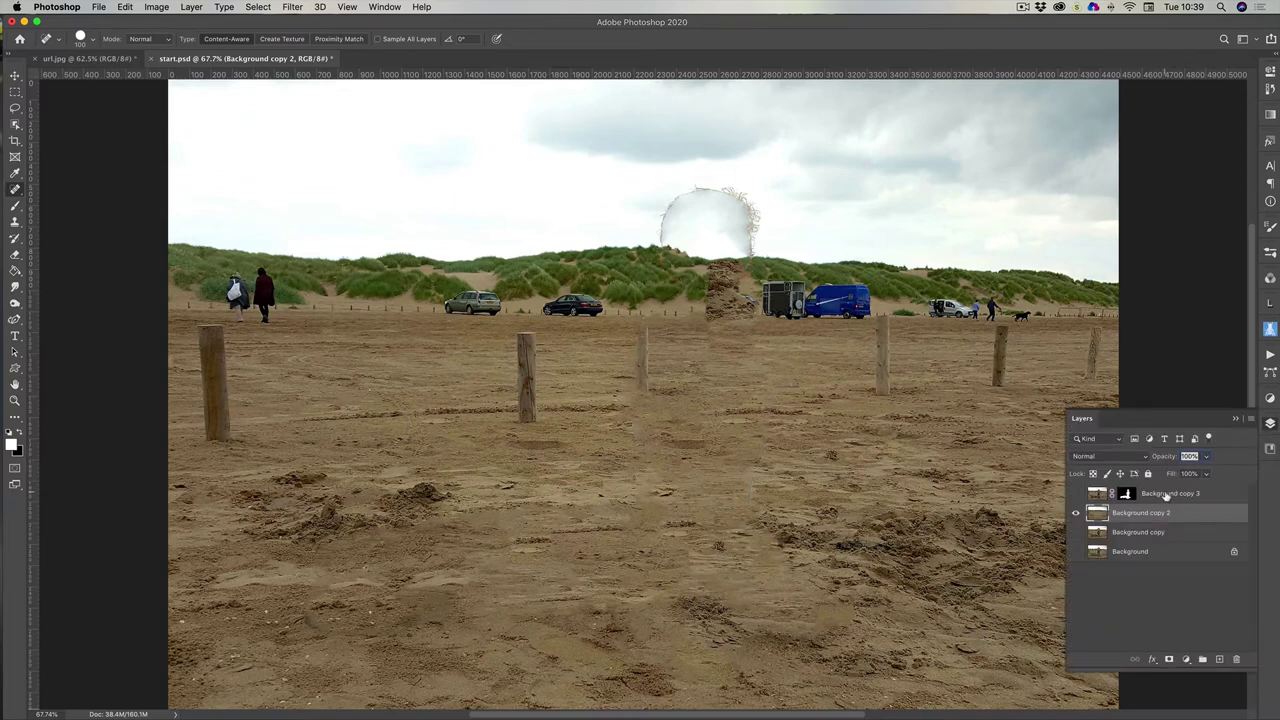
pyautogui.click(1166, 495)
pyautogui.click(1076, 494)
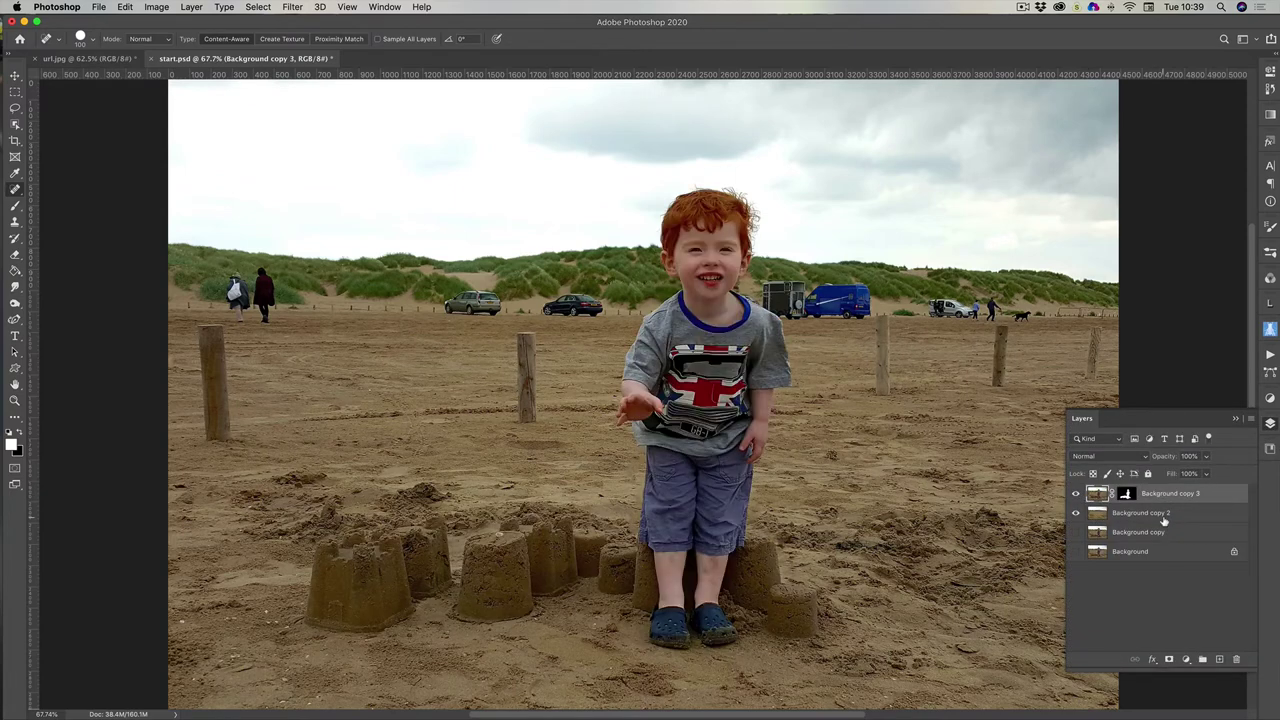
pyautogui.click(1142, 514)
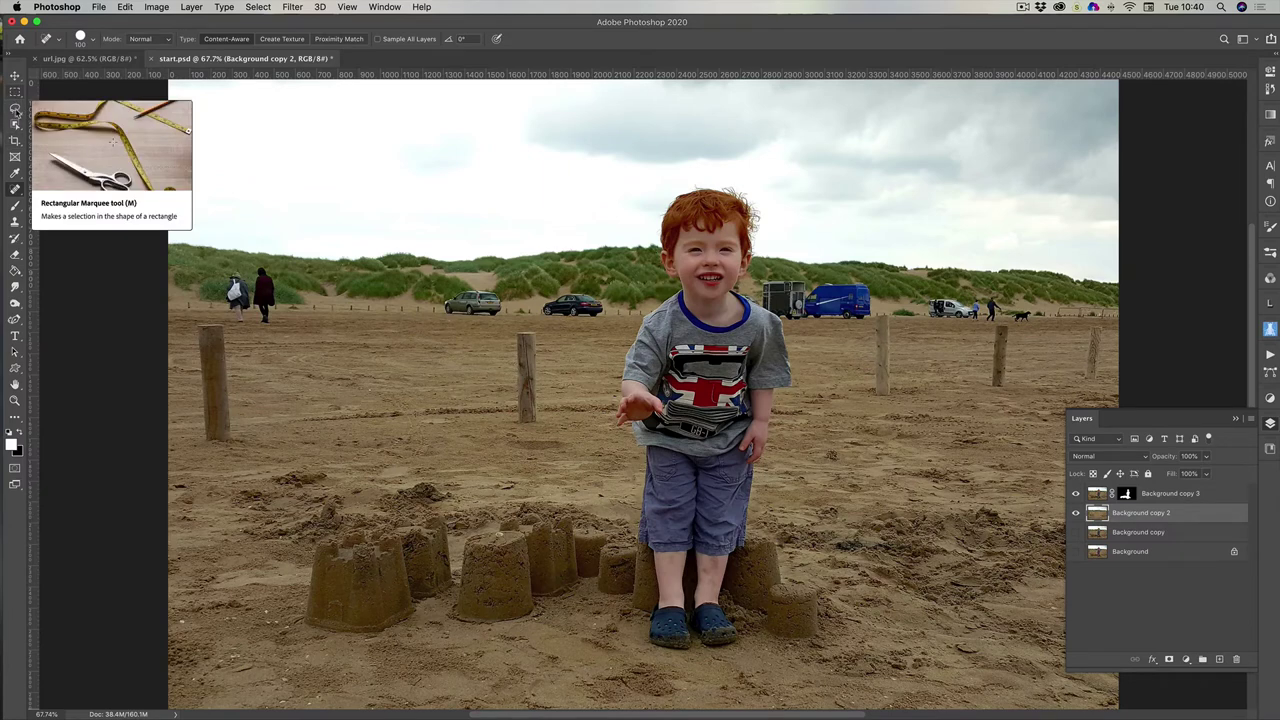
# With the Polygonal Lasso, place trapezoid corner points around the sandcastles, deleting misplaced points
pyautogui.click(15, 108)
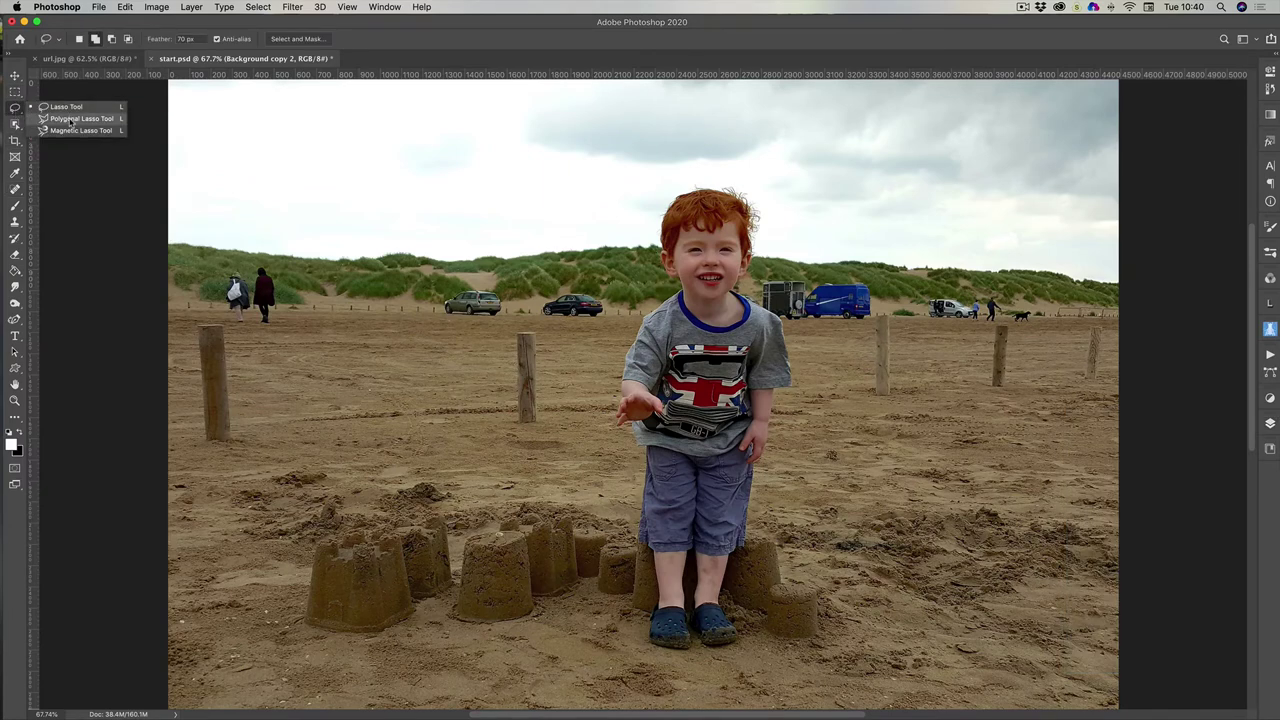
pyautogui.click(71, 121)
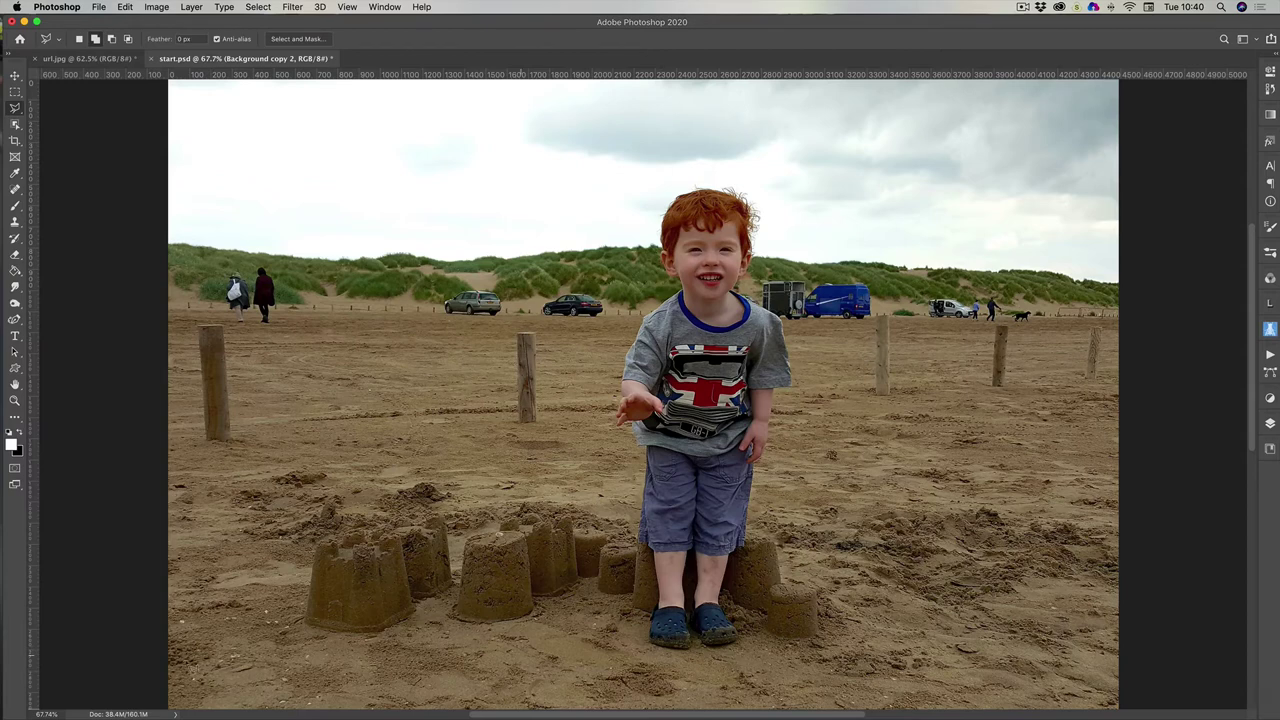
pyautogui.click(209, 683)
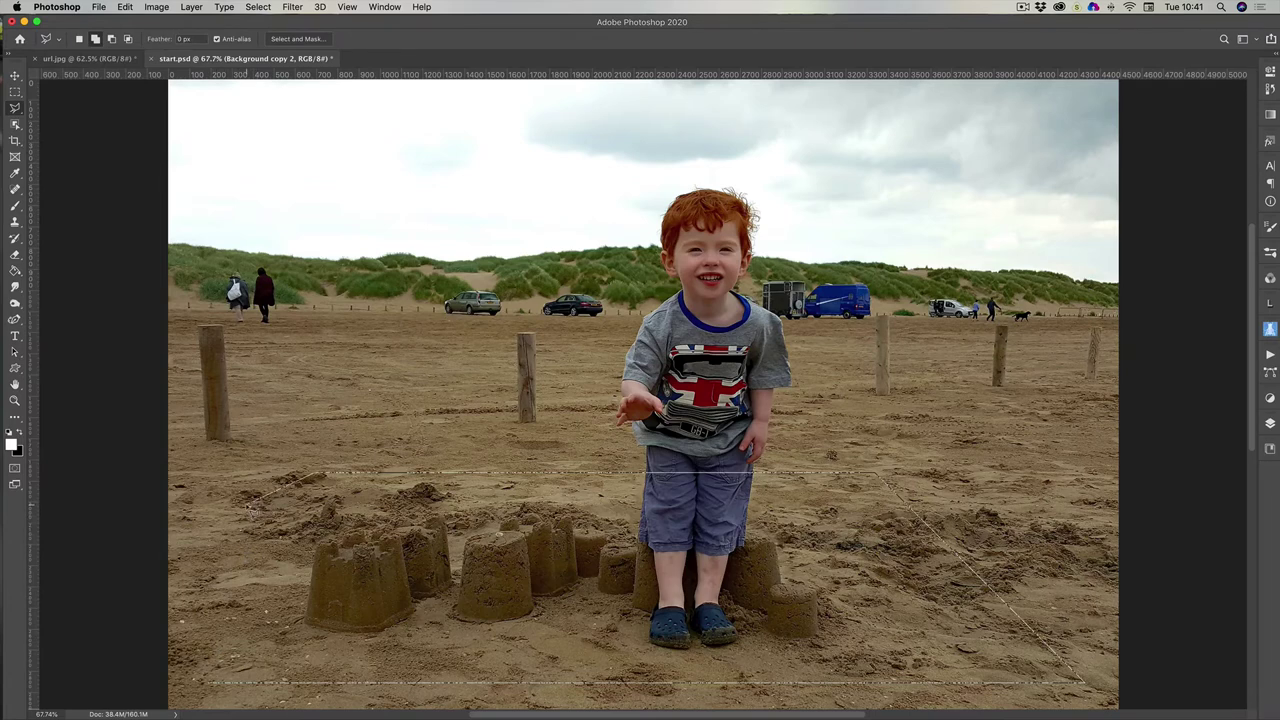
pyautogui.press('BackSpace')
pyautogui.click(354, 475)
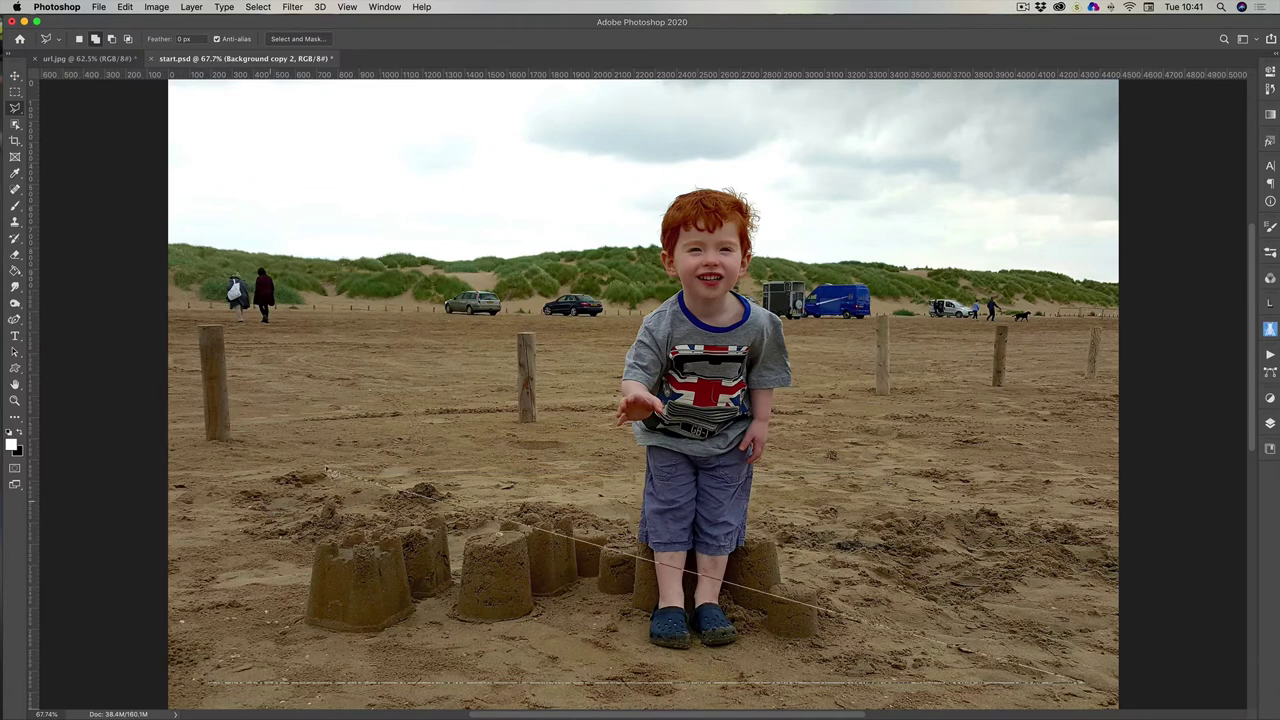
pyautogui.press('BackSpace')
pyautogui.press('BackSpace')
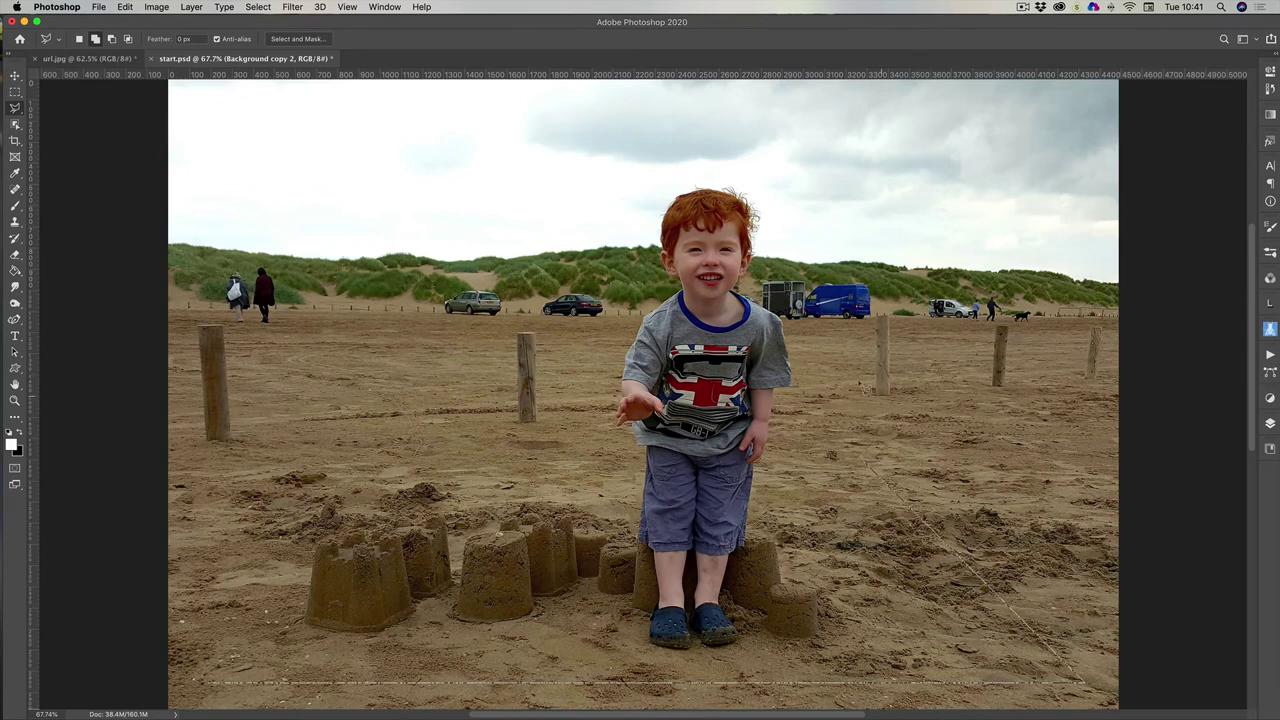
pyautogui.click(870, 467)
pyautogui.click(388, 468)
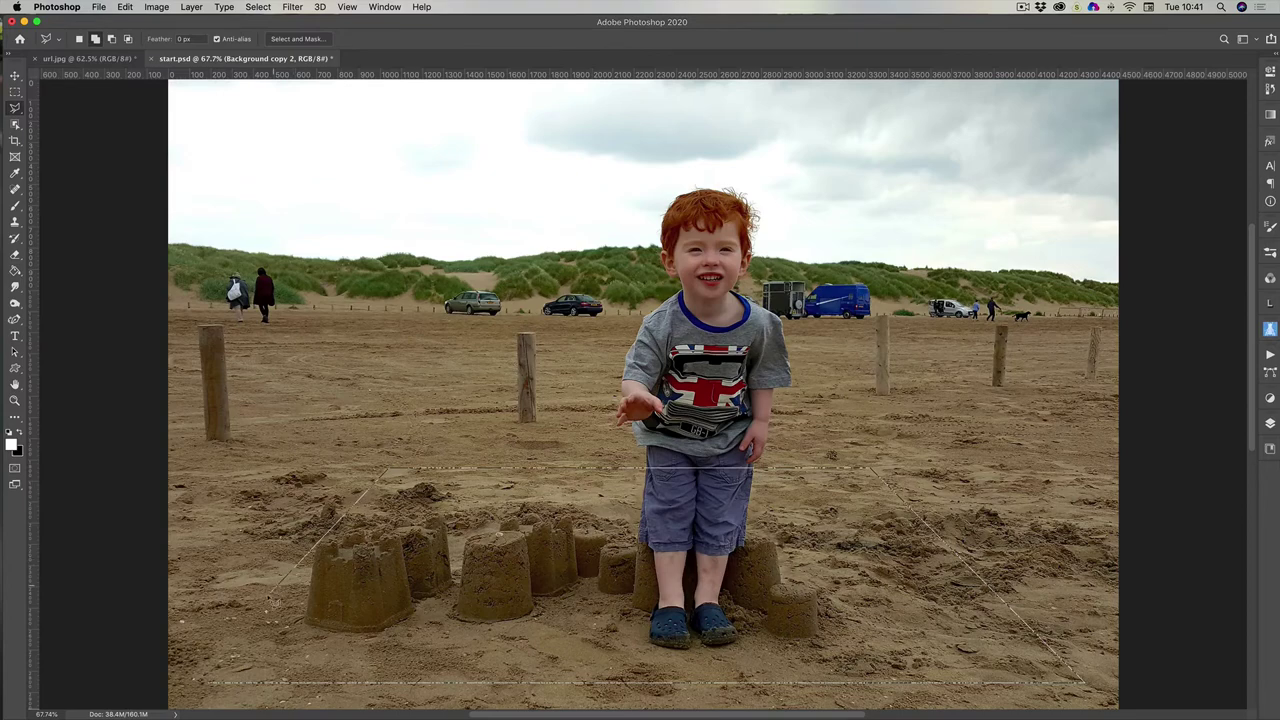
pyautogui.scroll(3, 240, 648)
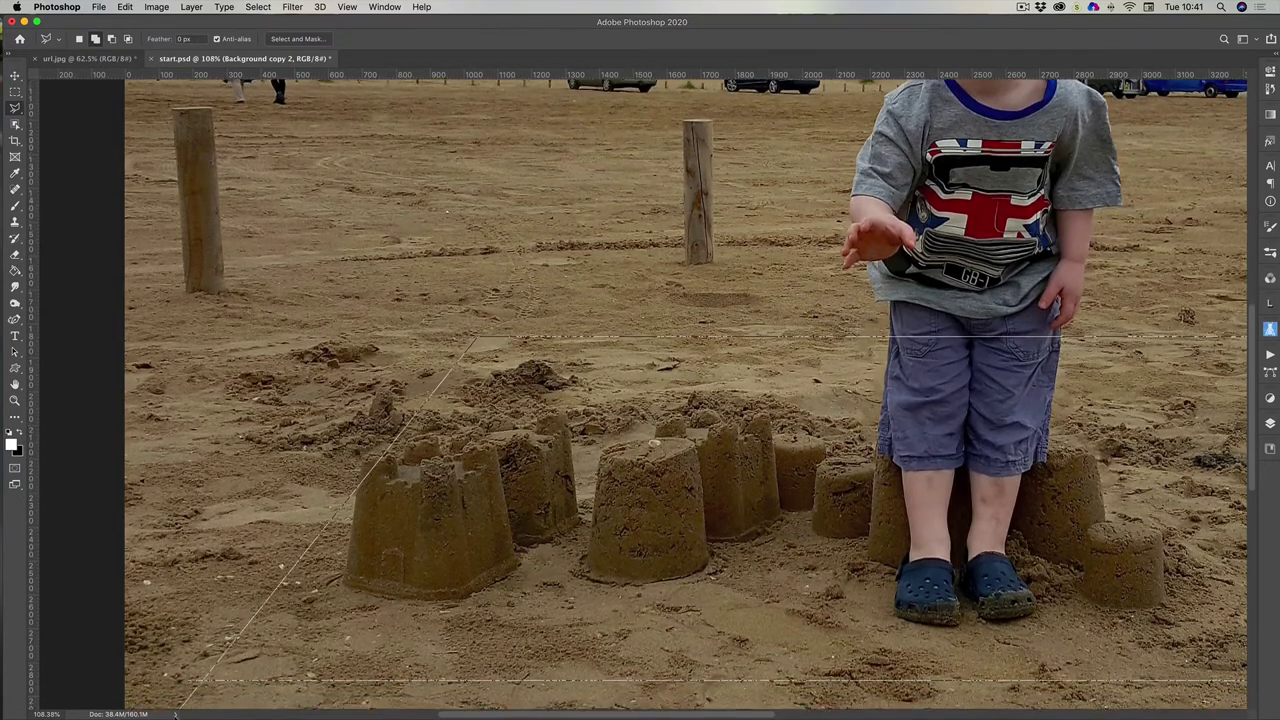
pyautogui.scroll(-6, 185, 706)
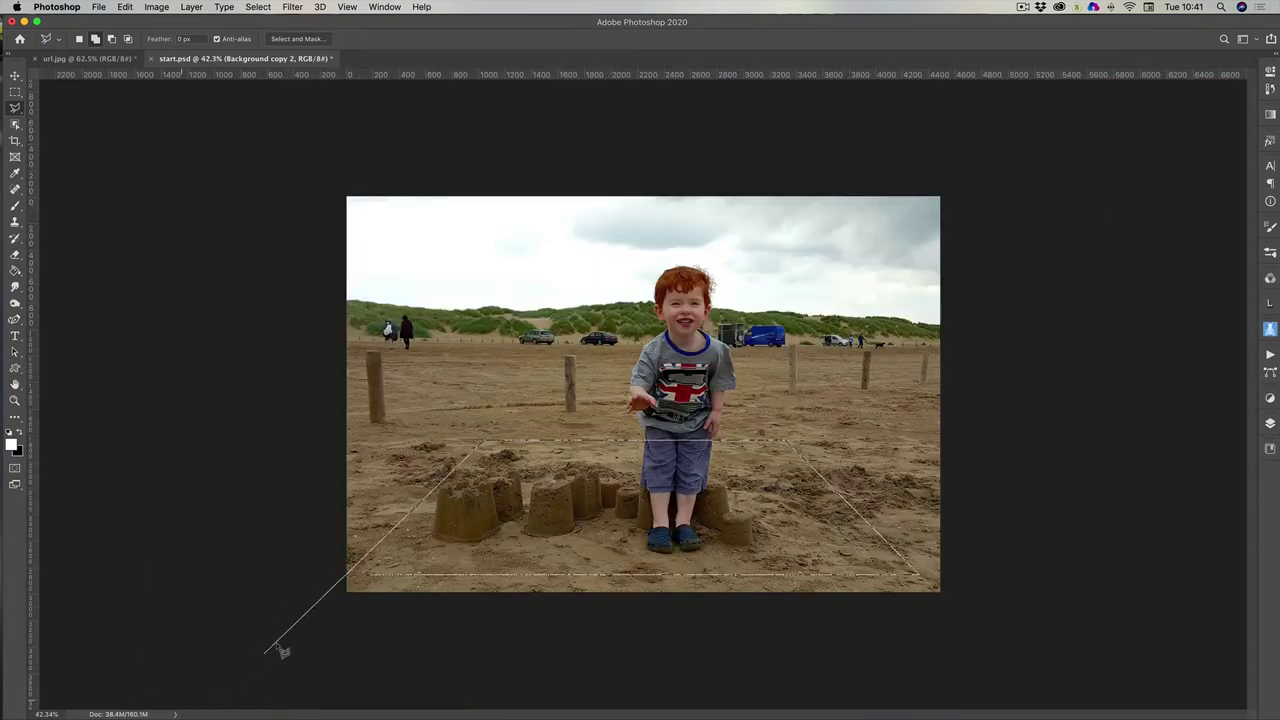
# Close the trapezoid at its start corner, set New Selection mode, and nudge the selection right
pyautogui.click(375, 578)
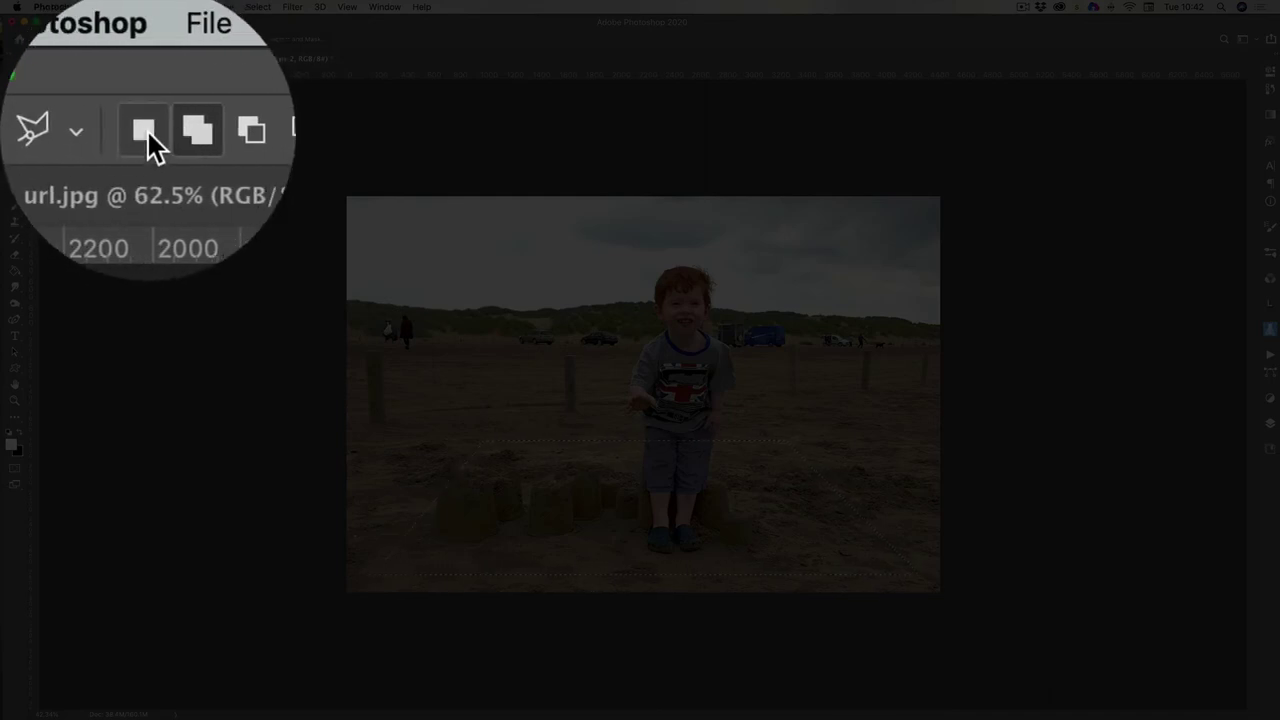
pyautogui.click(148, 131)
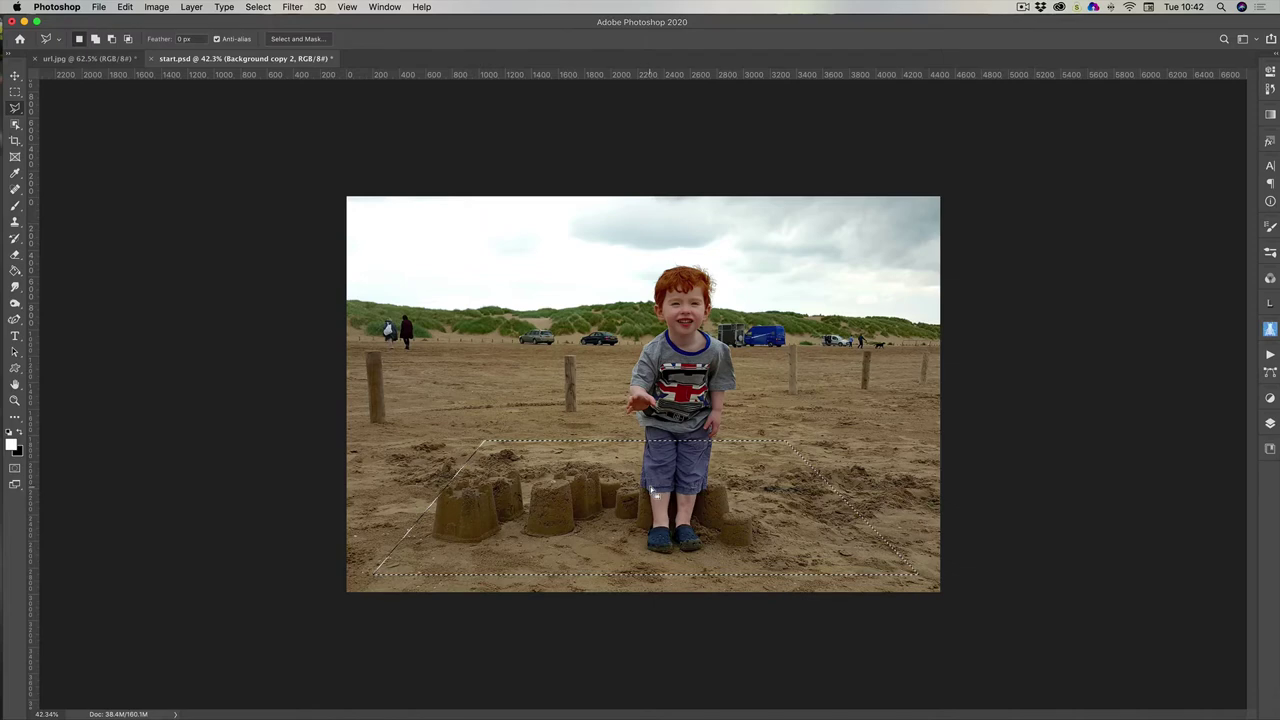
pyautogui.moveTo(651, 489); pyautogui.dragTo(656, 492)
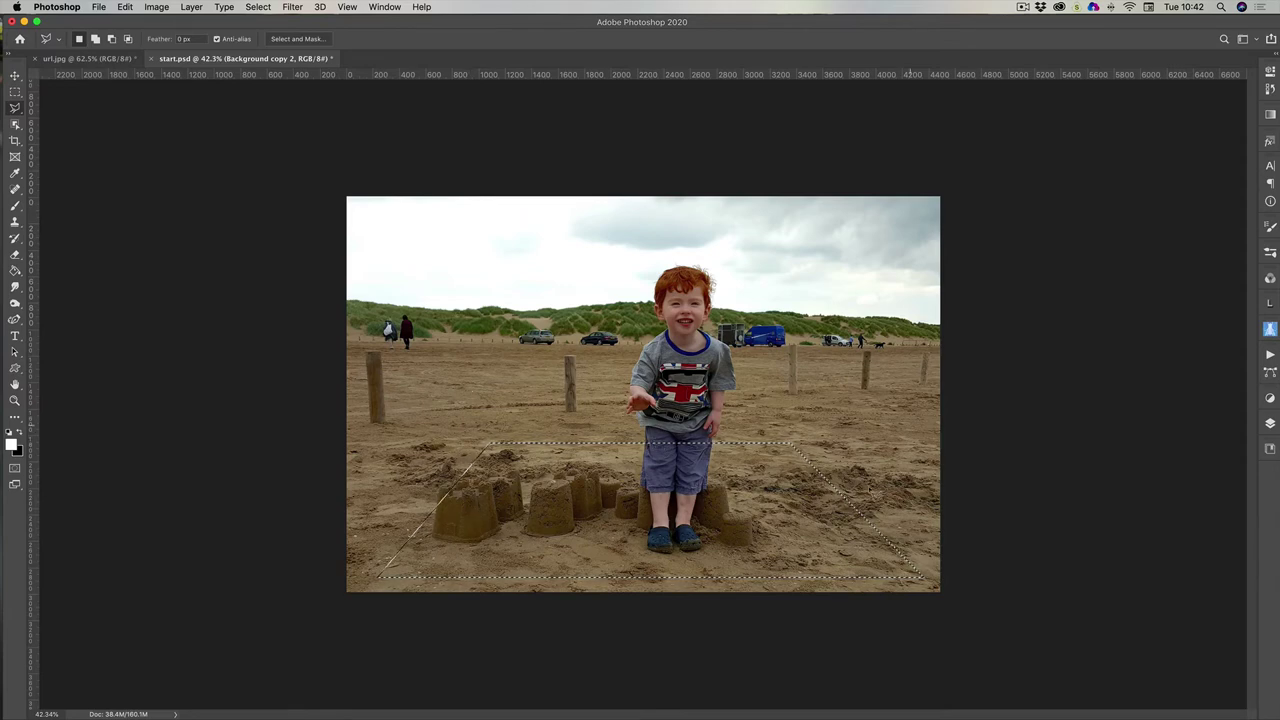
pyautogui.click(1269, 425)
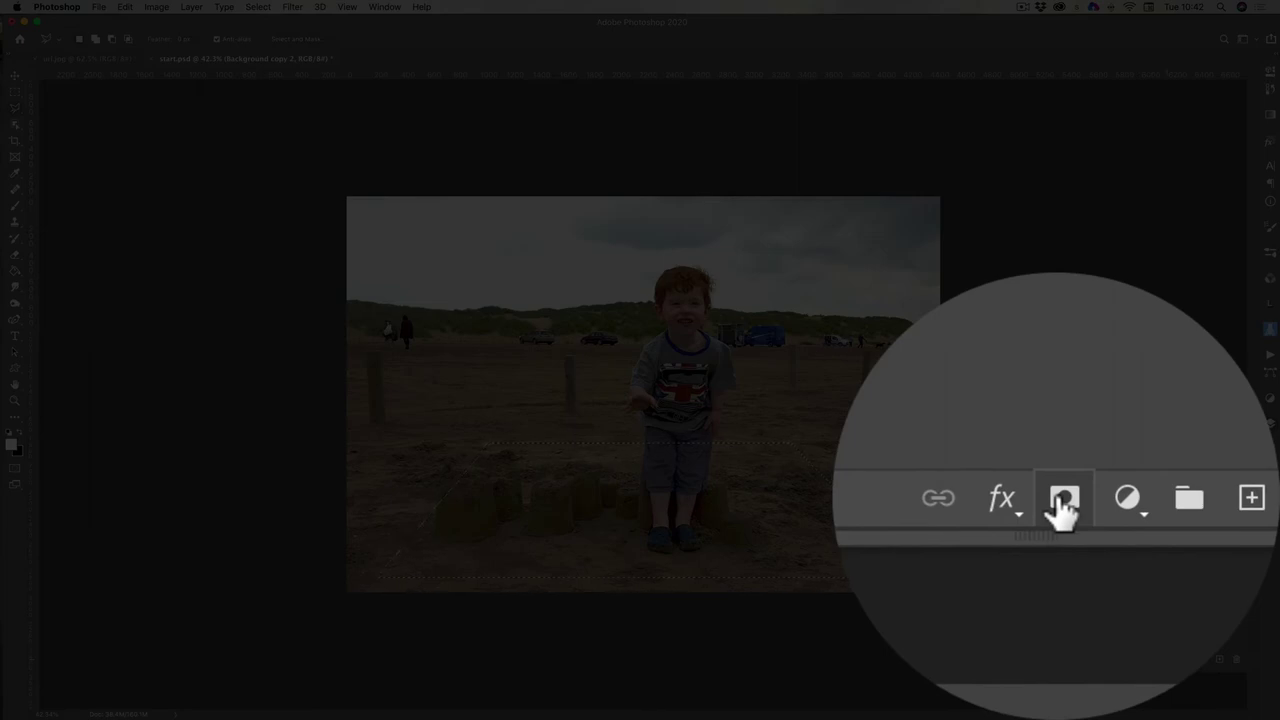
# Add a layer mask to Background copy 2 from the trapezoid selection
pyautogui.click(1169, 659)
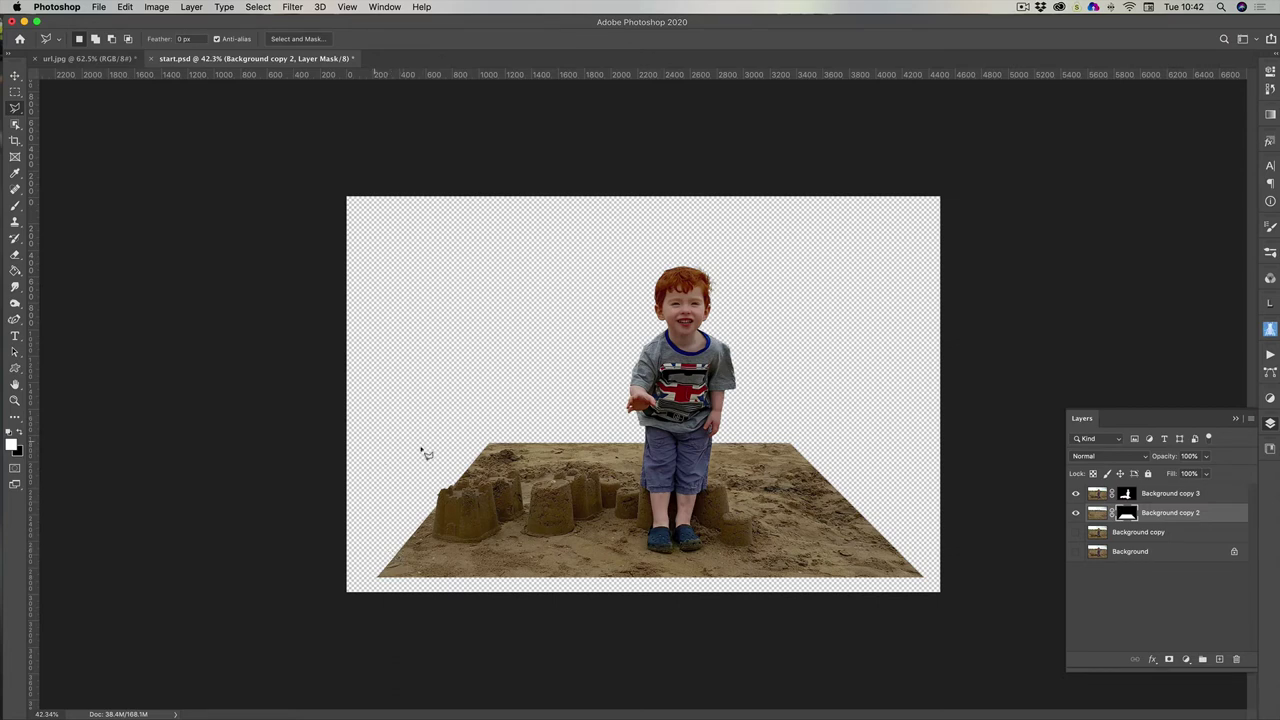
# Add a black-filled Layer 1 above Background copy, then select Background copy 2's mask
pyautogui.click(1173, 539)
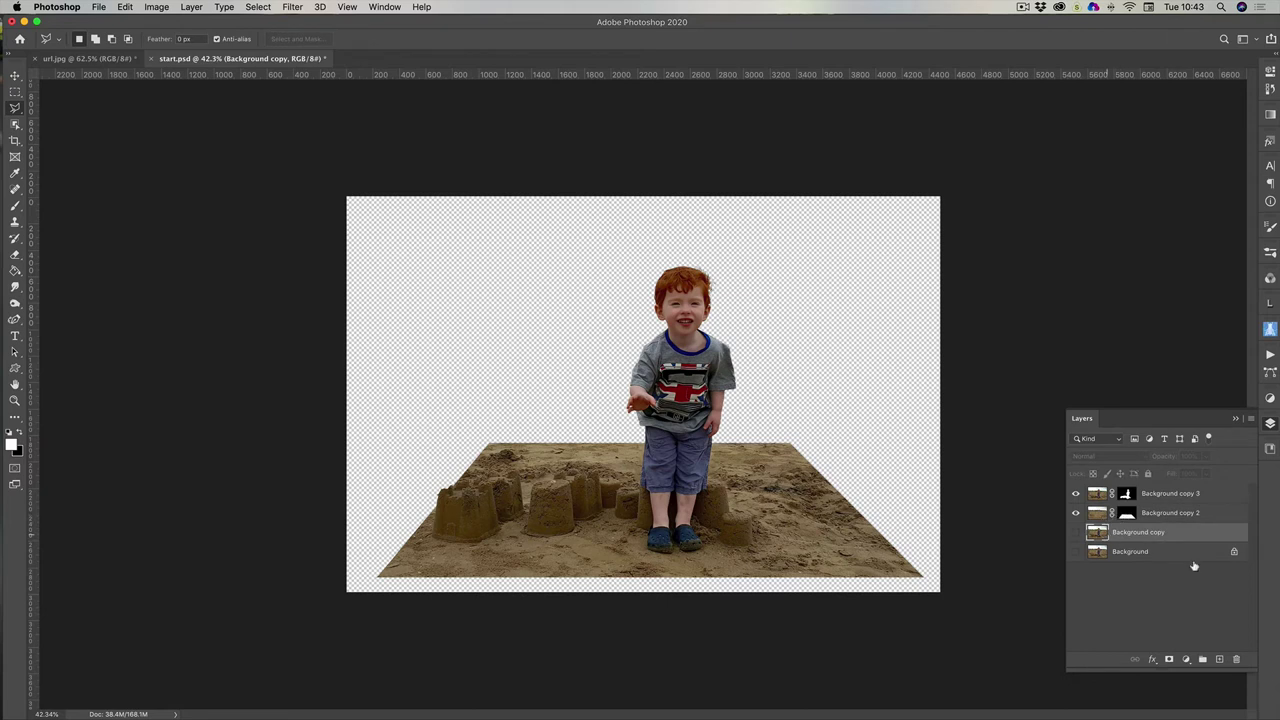
pyautogui.click(1219, 659)
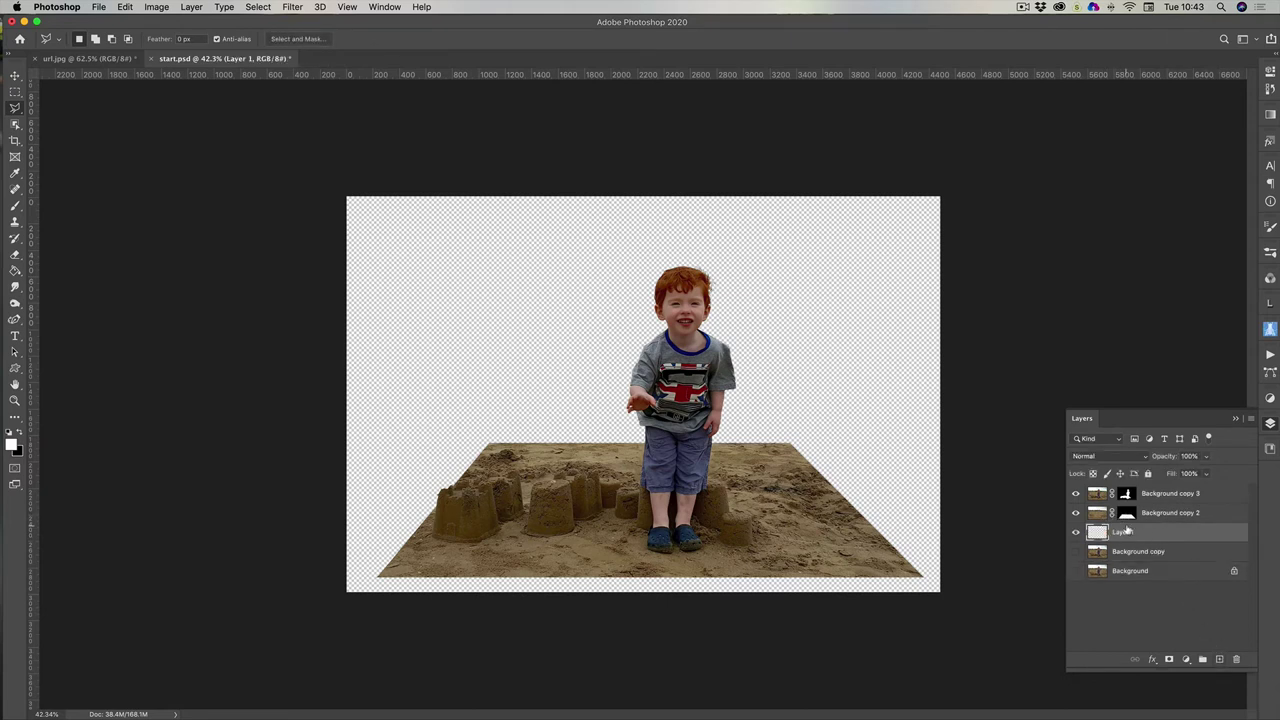
pyautogui.click(20, 432)
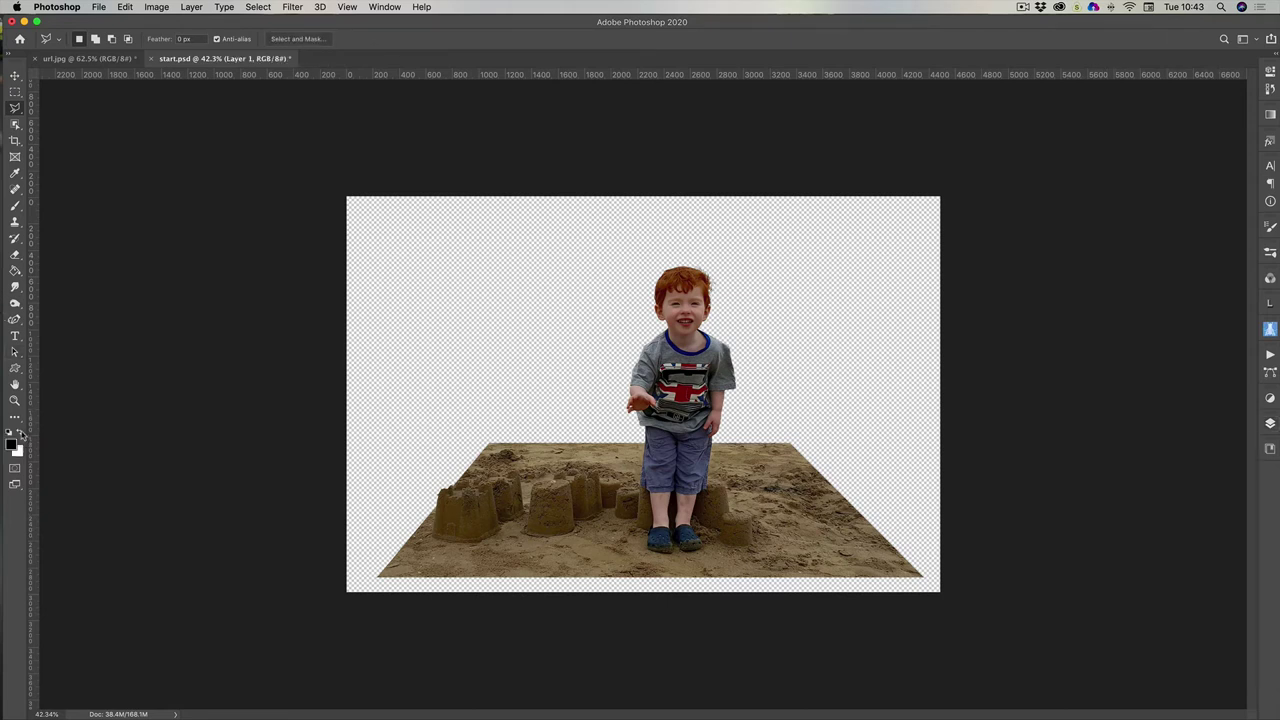
pyautogui.click(14, 270)
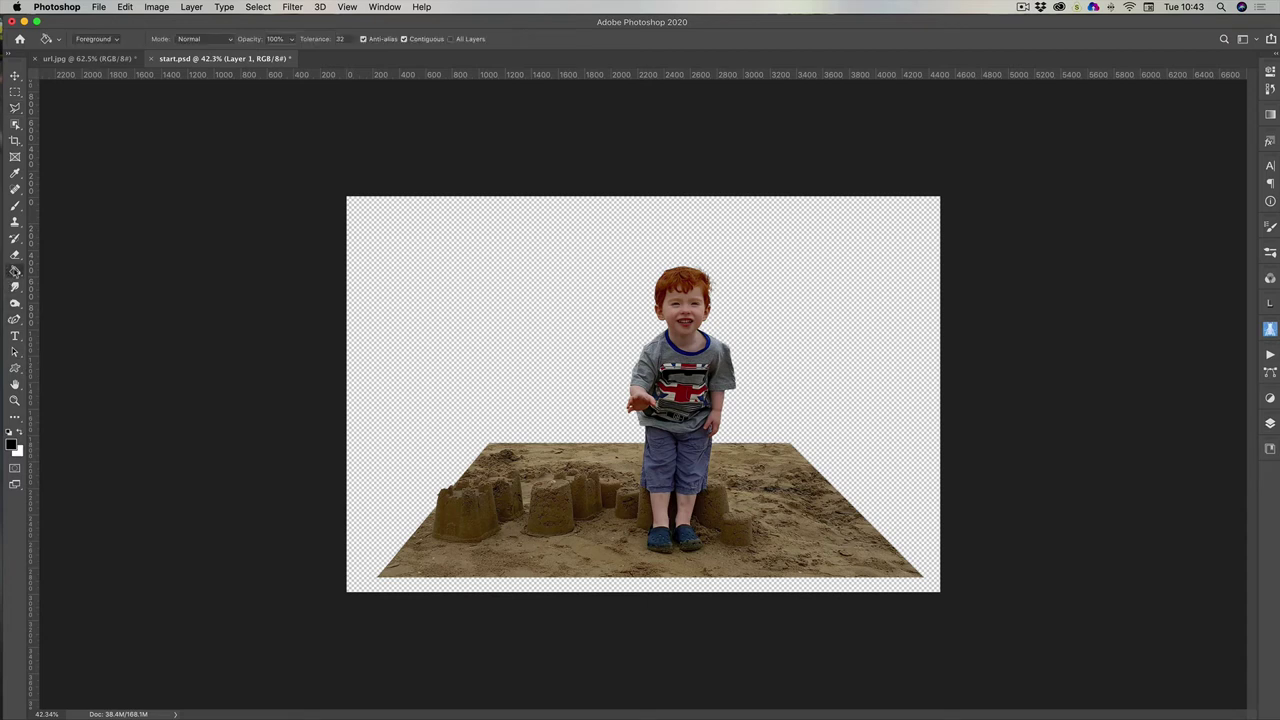
pyautogui.click(492, 286)
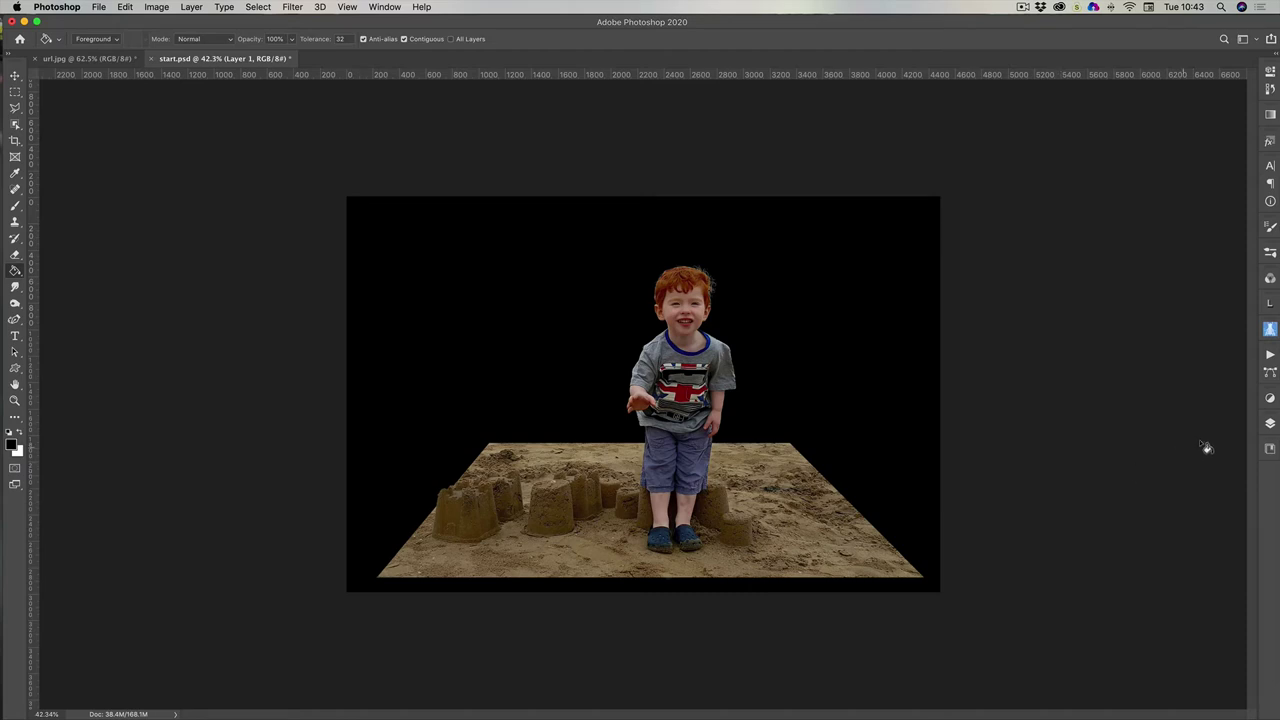
pyautogui.click(1271, 421)
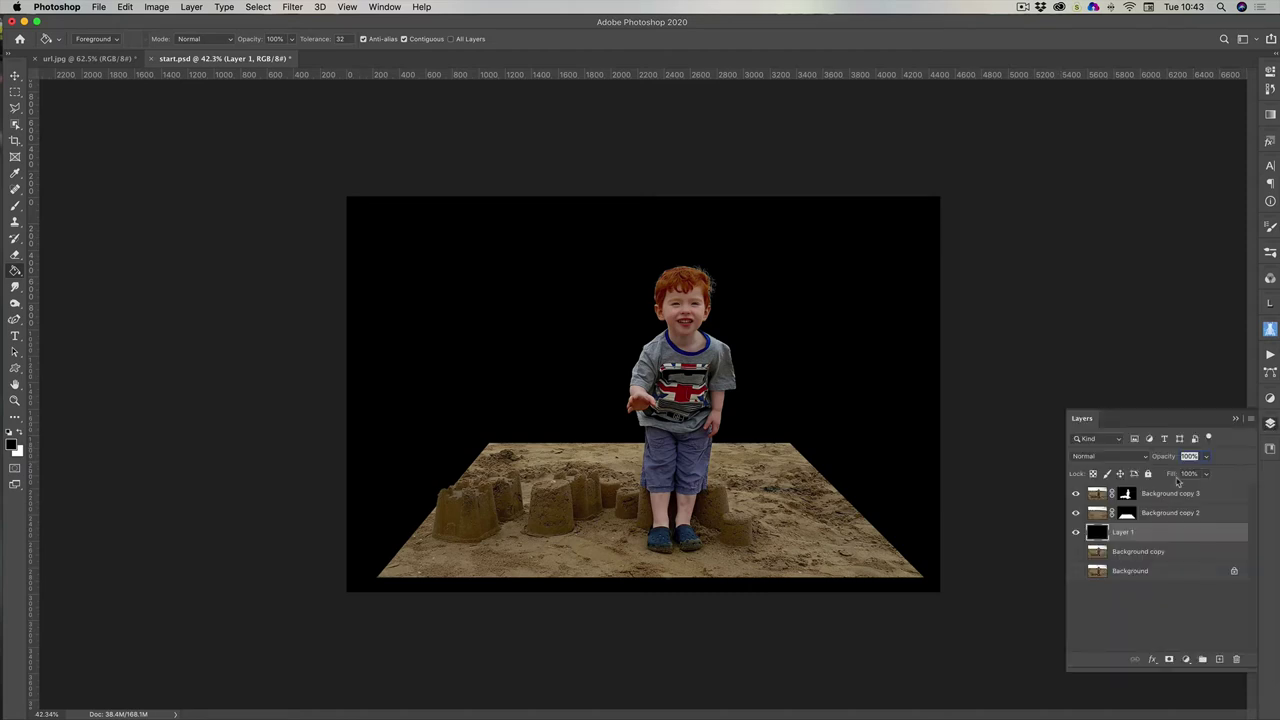
pyautogui.click(1126, 514)
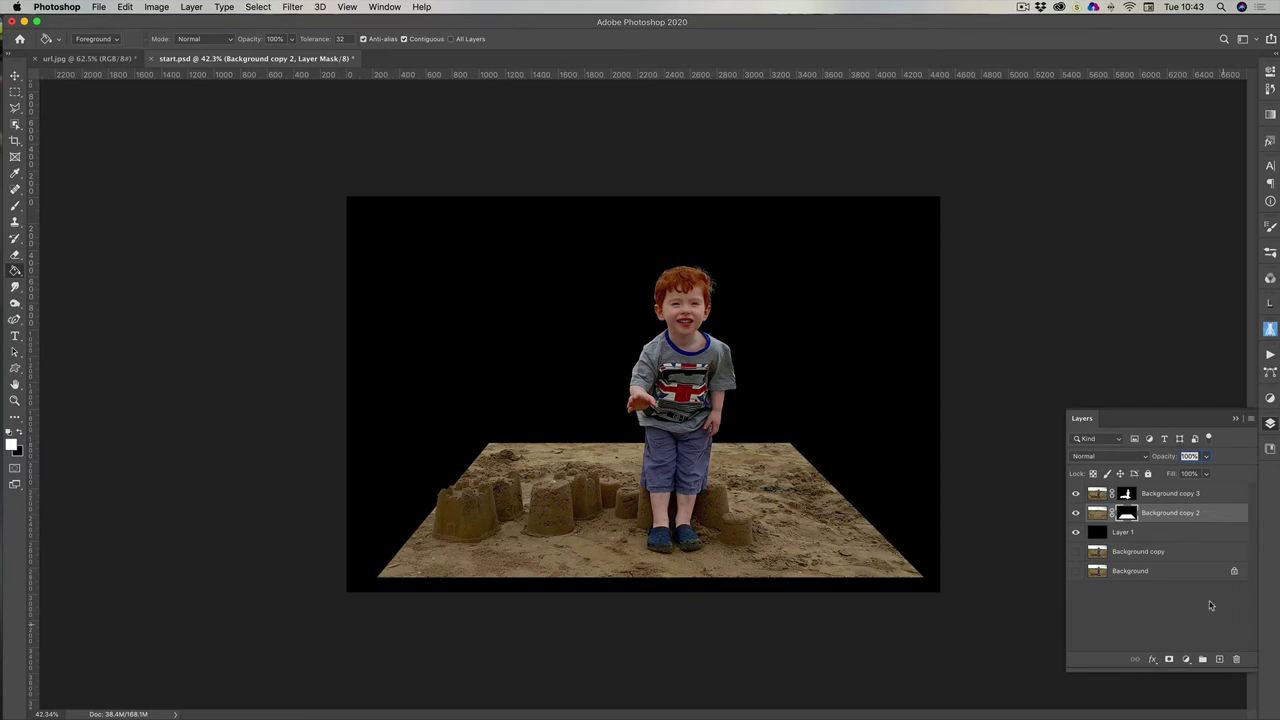
# Apply the layer mask on Background copy 2
pyautogui.rightClick(1131, 516)
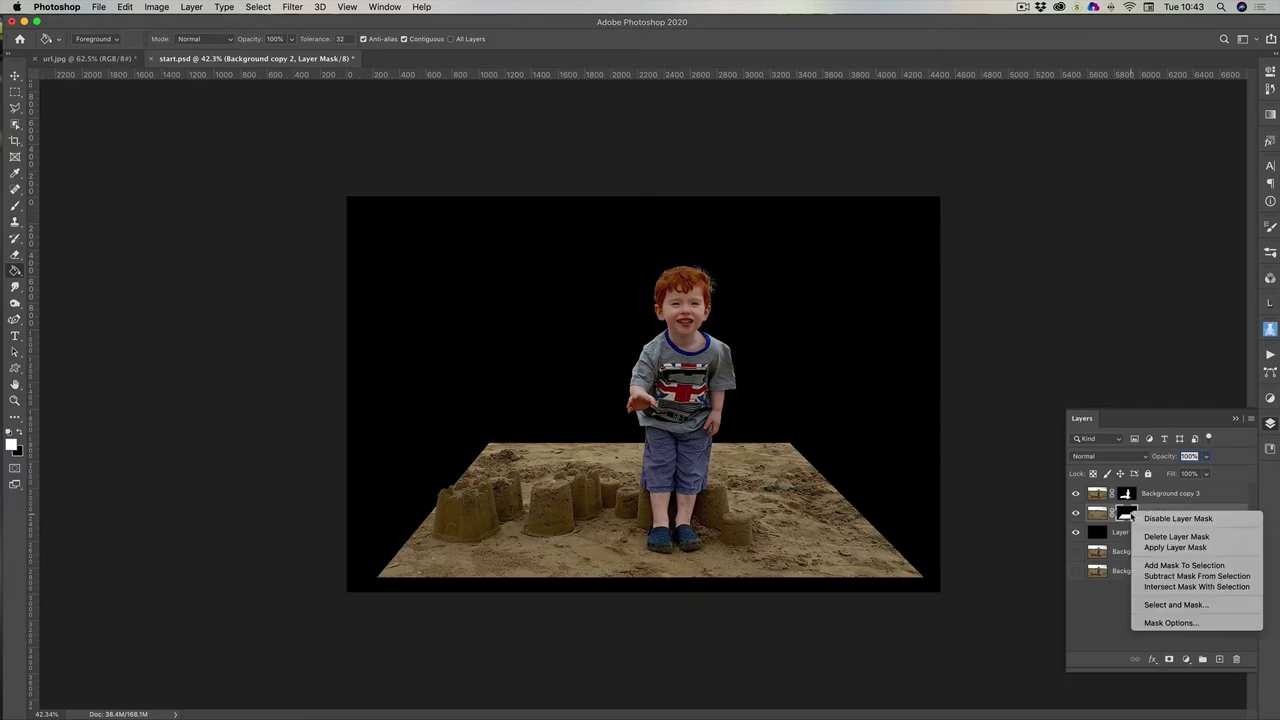
pyautogui.click(1151, 548)
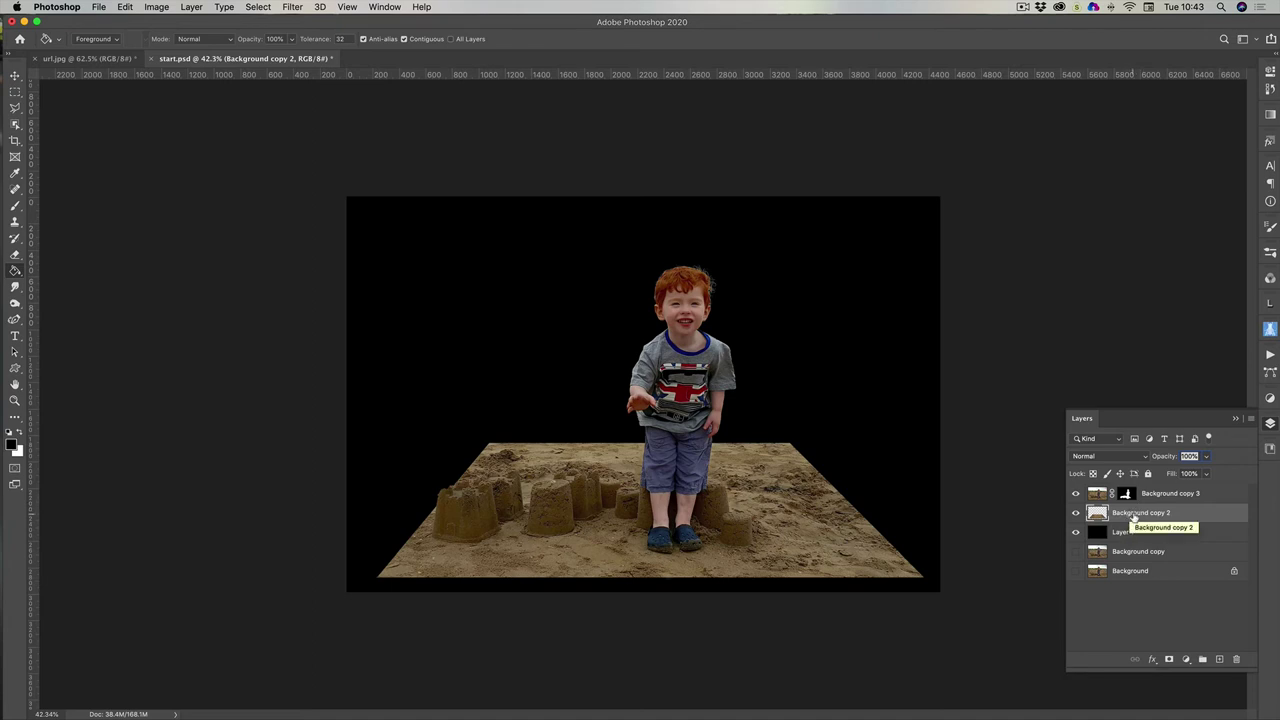
# Duplicate Background copy 2 as Background copy 4 and hide Background copy 2
pyautogui.rightClick(1135, 517)
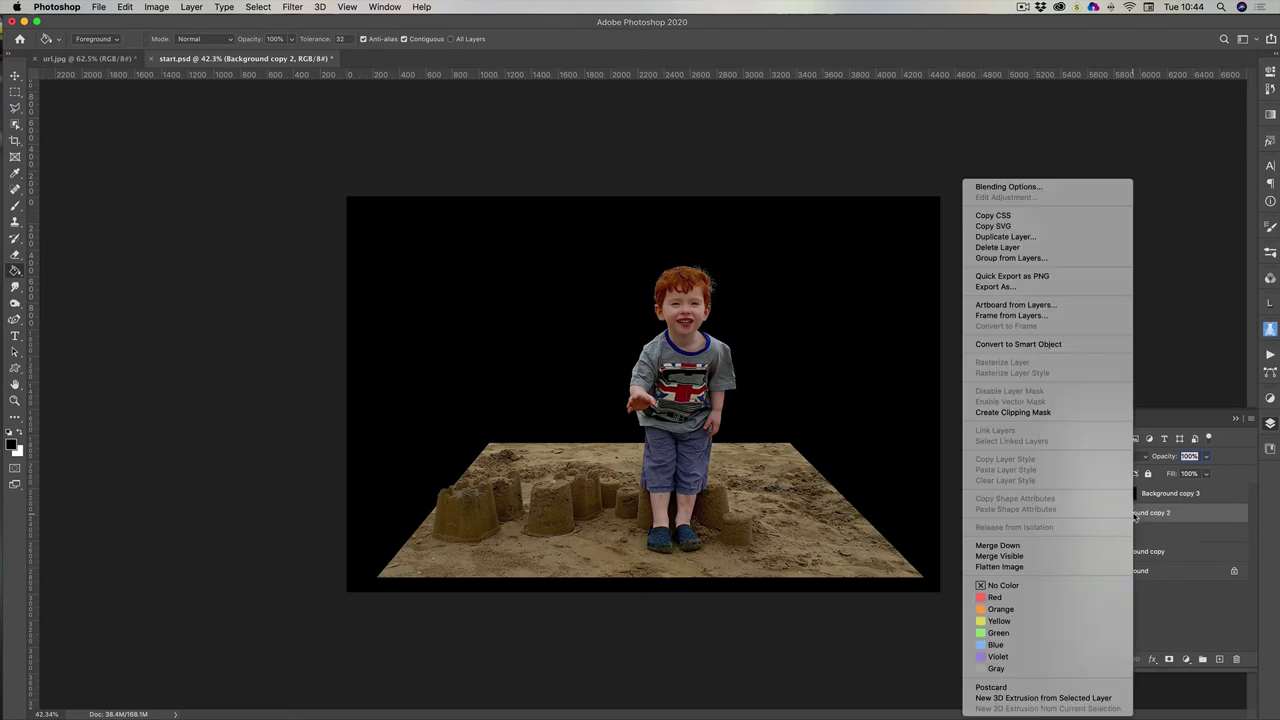
pyautogui.click(1020, 238)
pyautogui.click(755, 287)
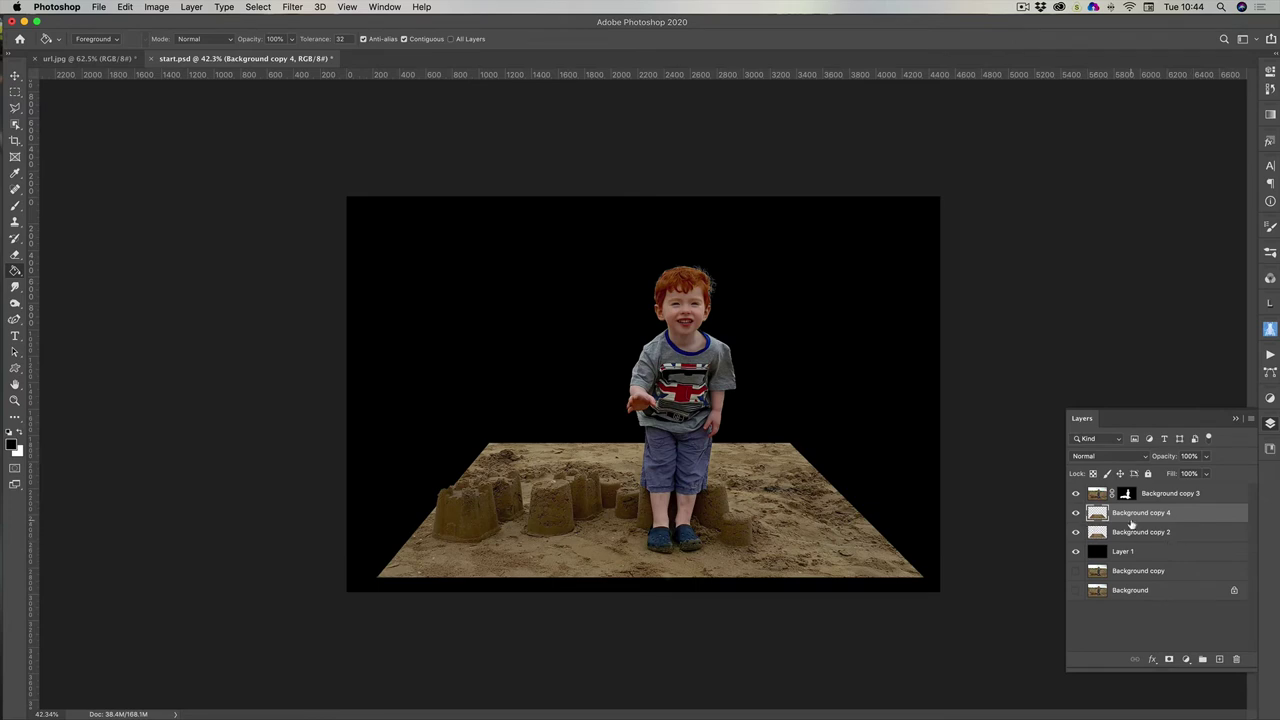
pyautogui.click(1075, 533)
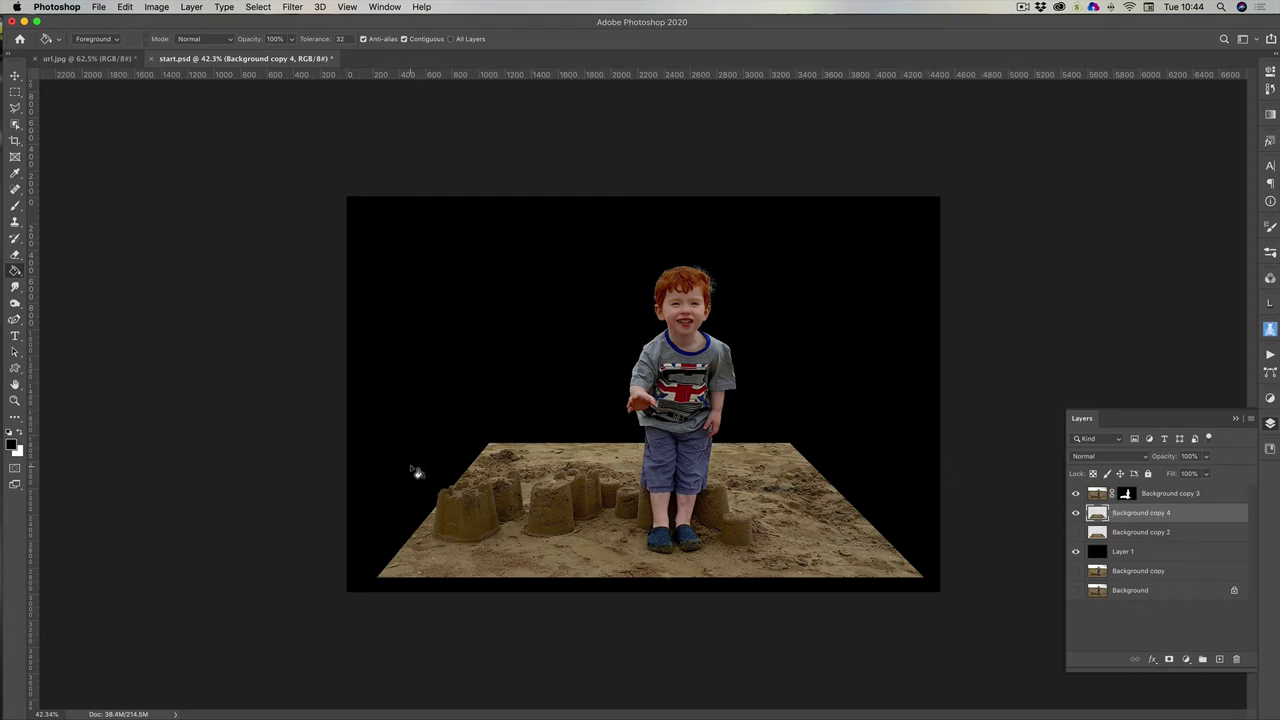
# Stroke the sand trapezoid with a white 20 px outline placed Outside
pyautogui.click(127, 8)
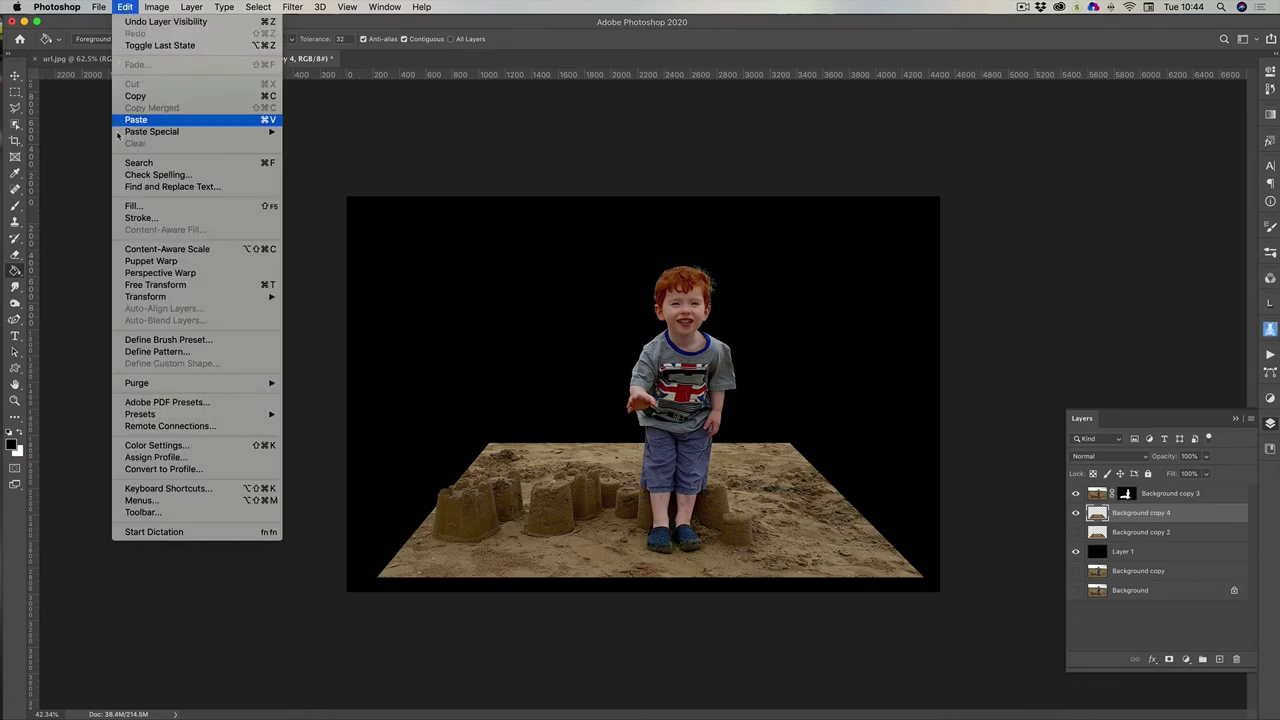
pyautogui.click(140, 218)
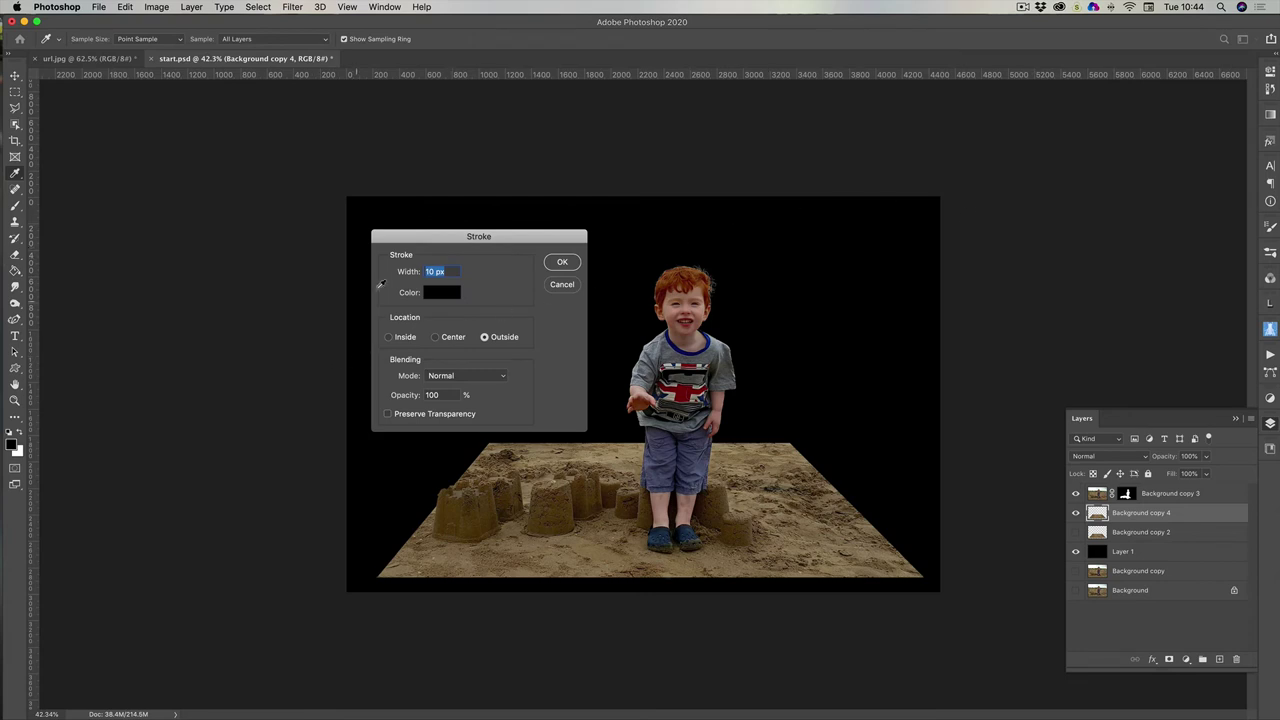
pyautogui.click(443, 293)
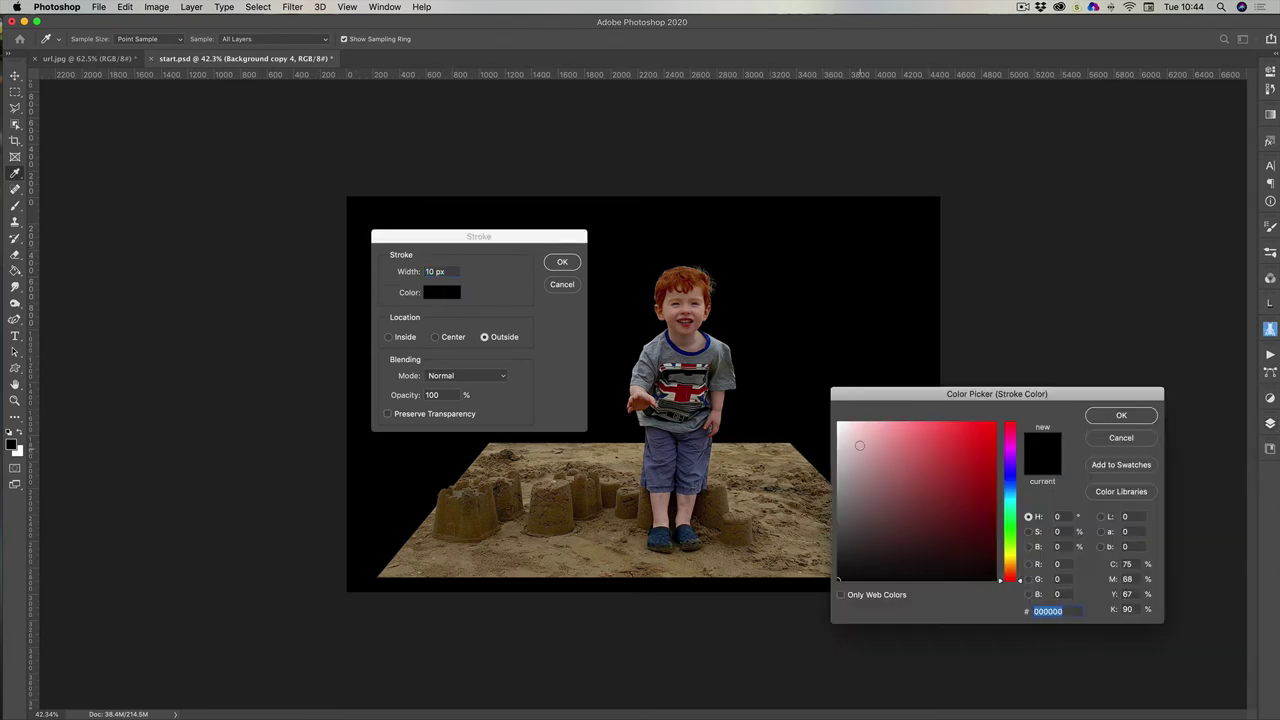
pyautogui.moveTo(860, 446); pyautogui.dragTo(818, 404)
pyautogui.click(1122, 416)
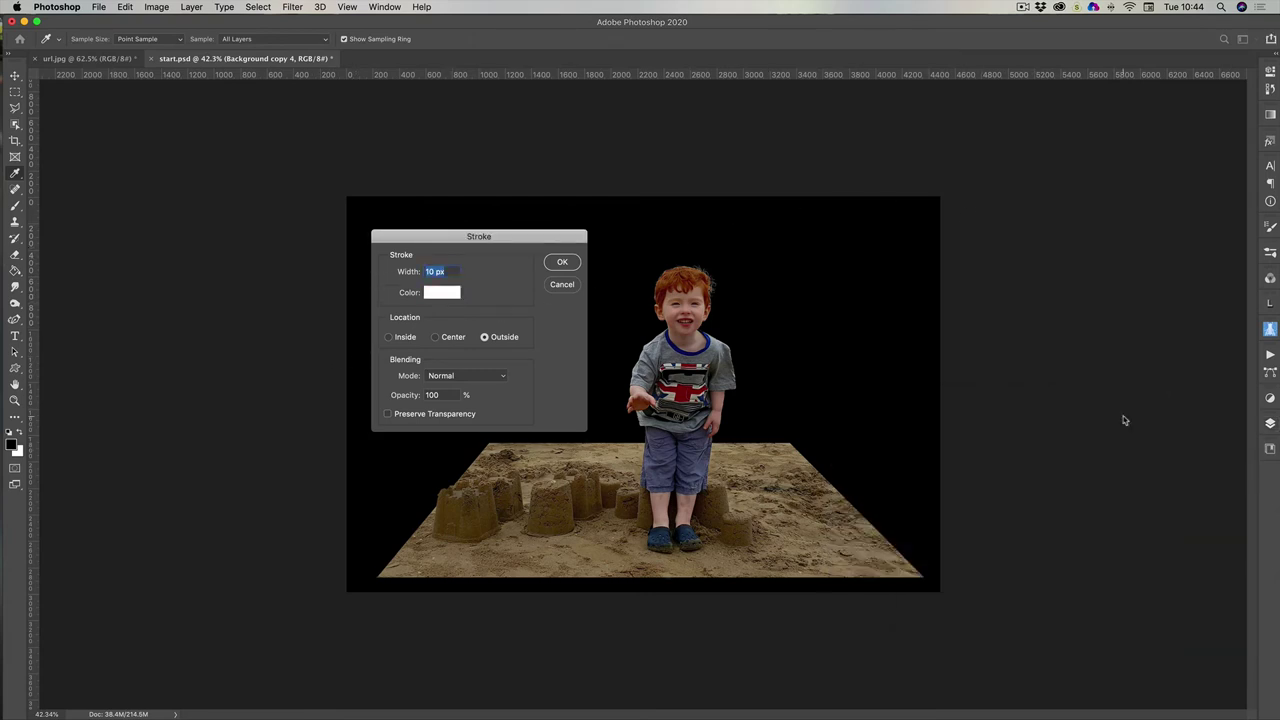
pyautogui.click(433, 271)
pyautogui.doubleClick(433, 271)
pyautogui.write('20')
pyautogui.click(562, 262)
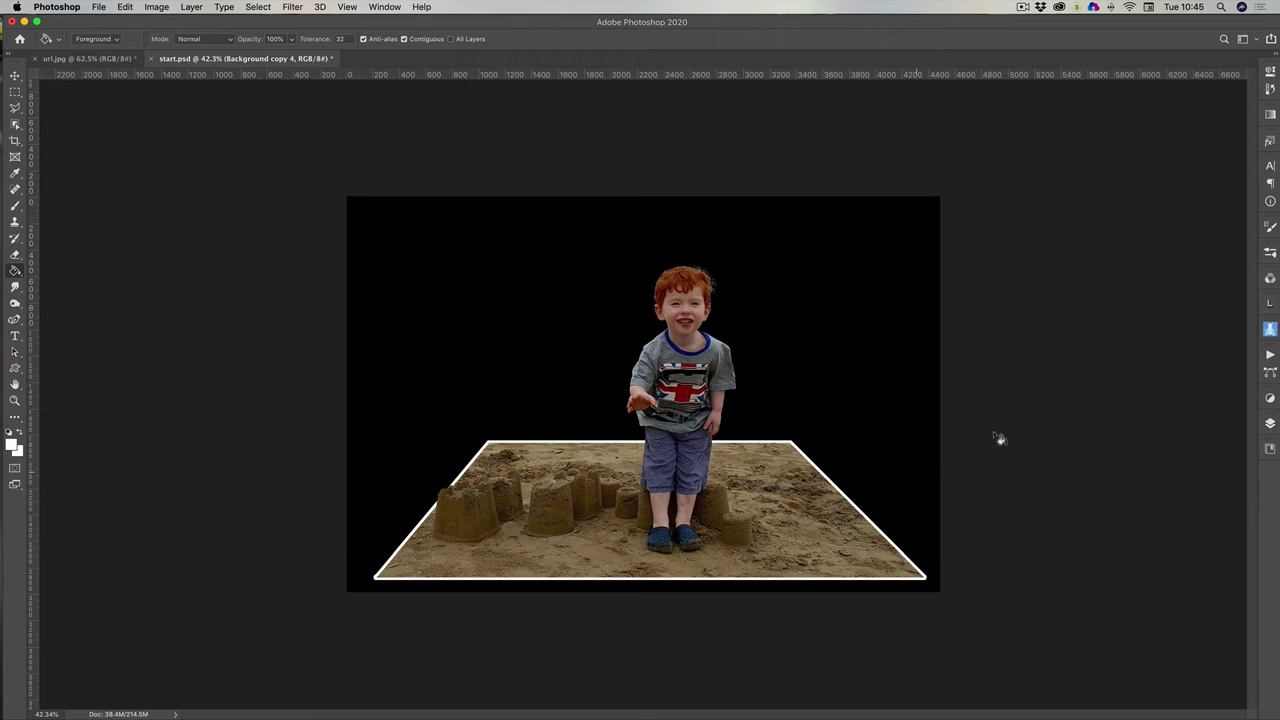
# Delete the hidden Background copy 2 layer and select Background copy 4
pyautogui.click(1270, 424)
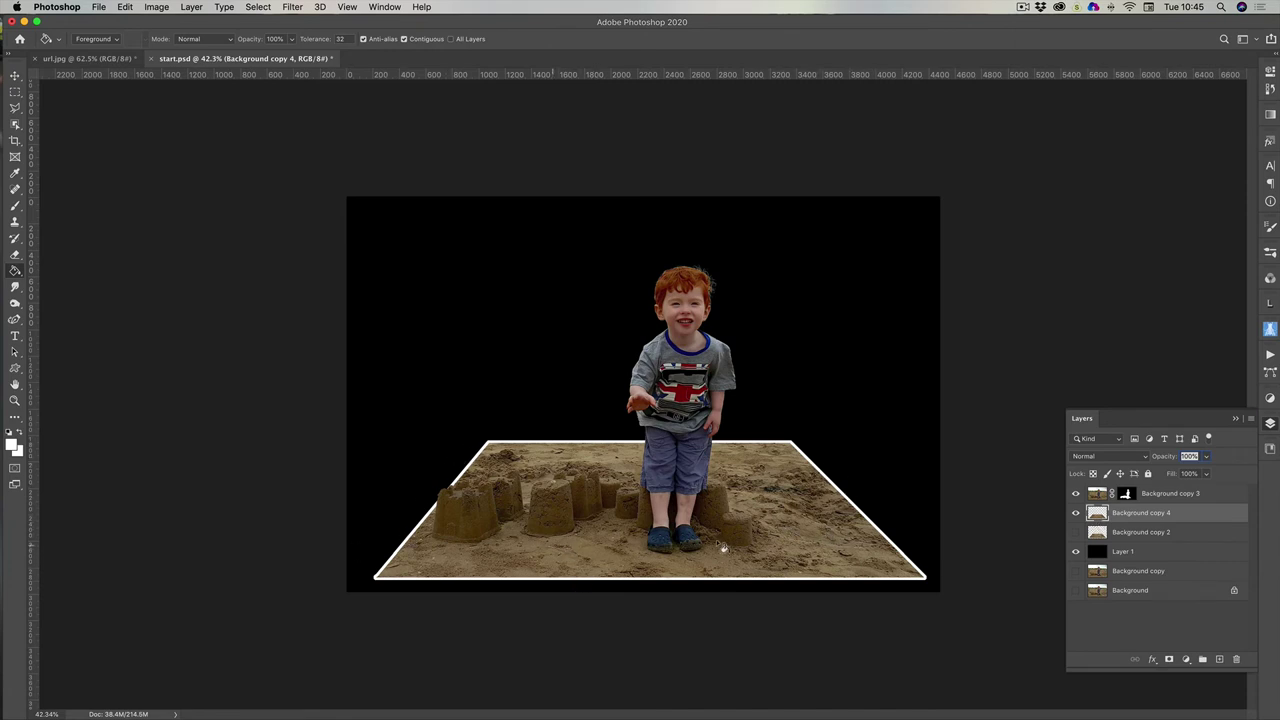
pyautogui.click(1113, 533)
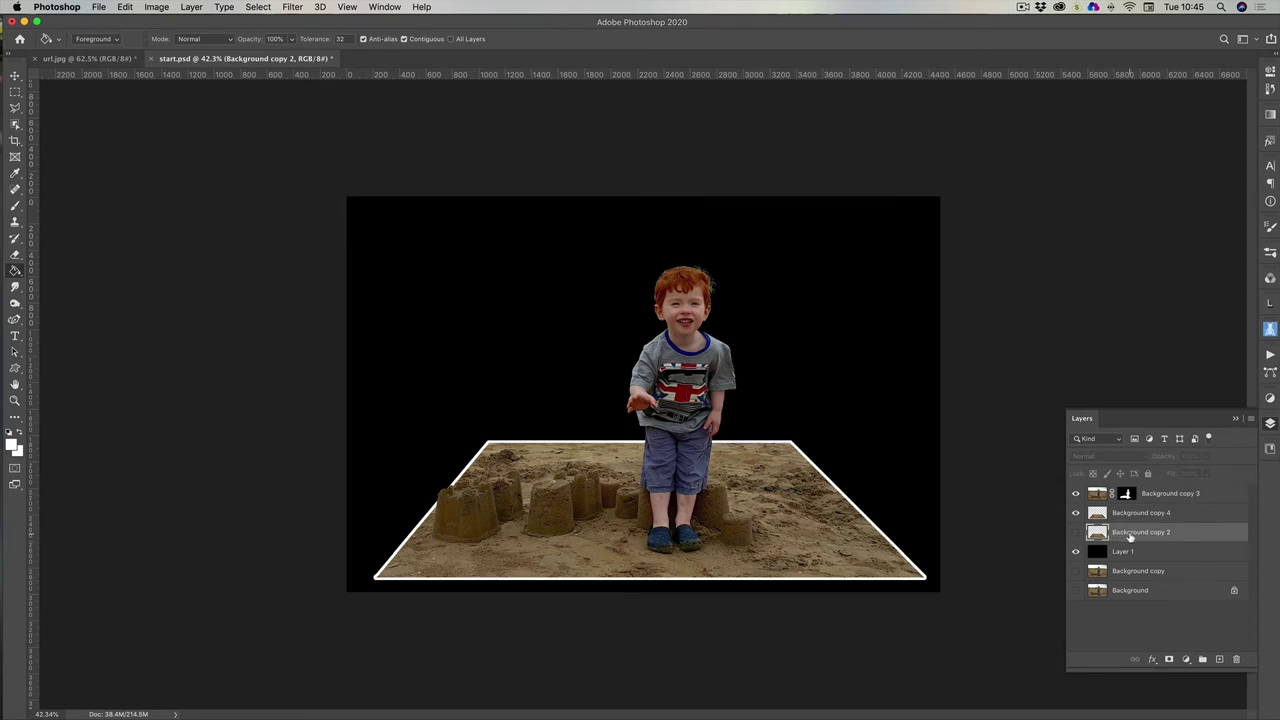
pyautogui.press('Delete')
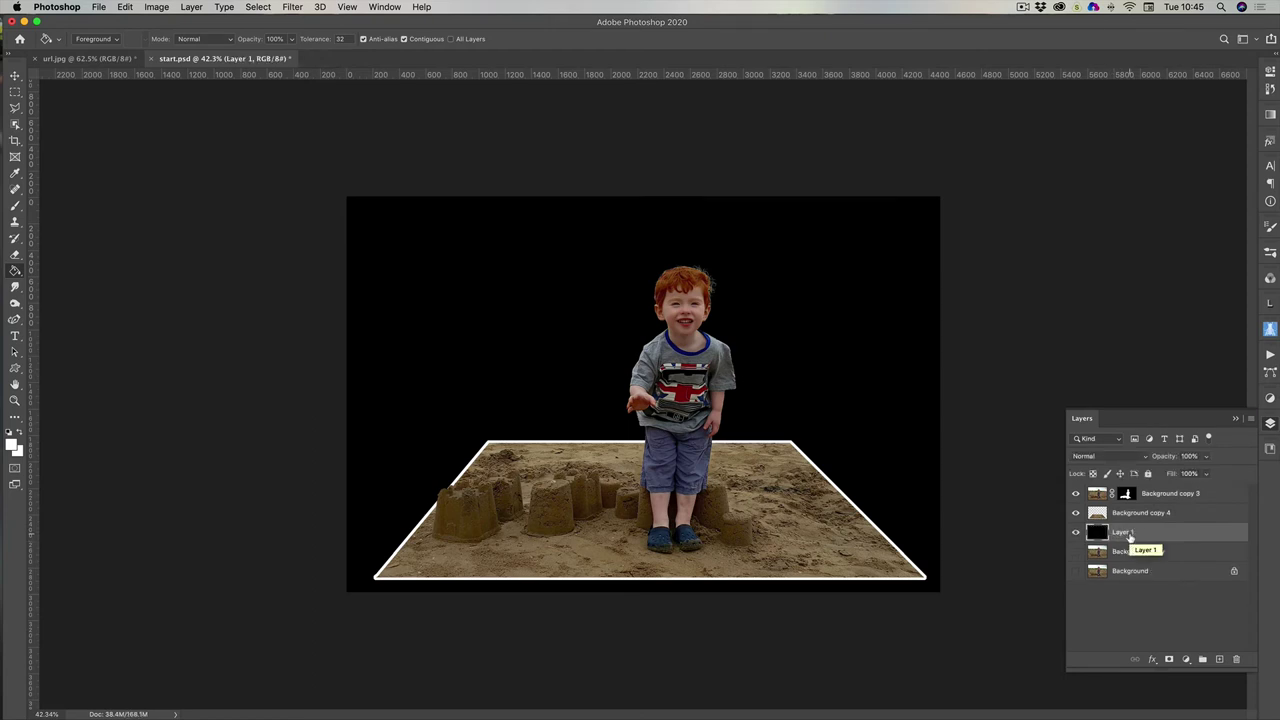
pyautogui.click(1143, 514)
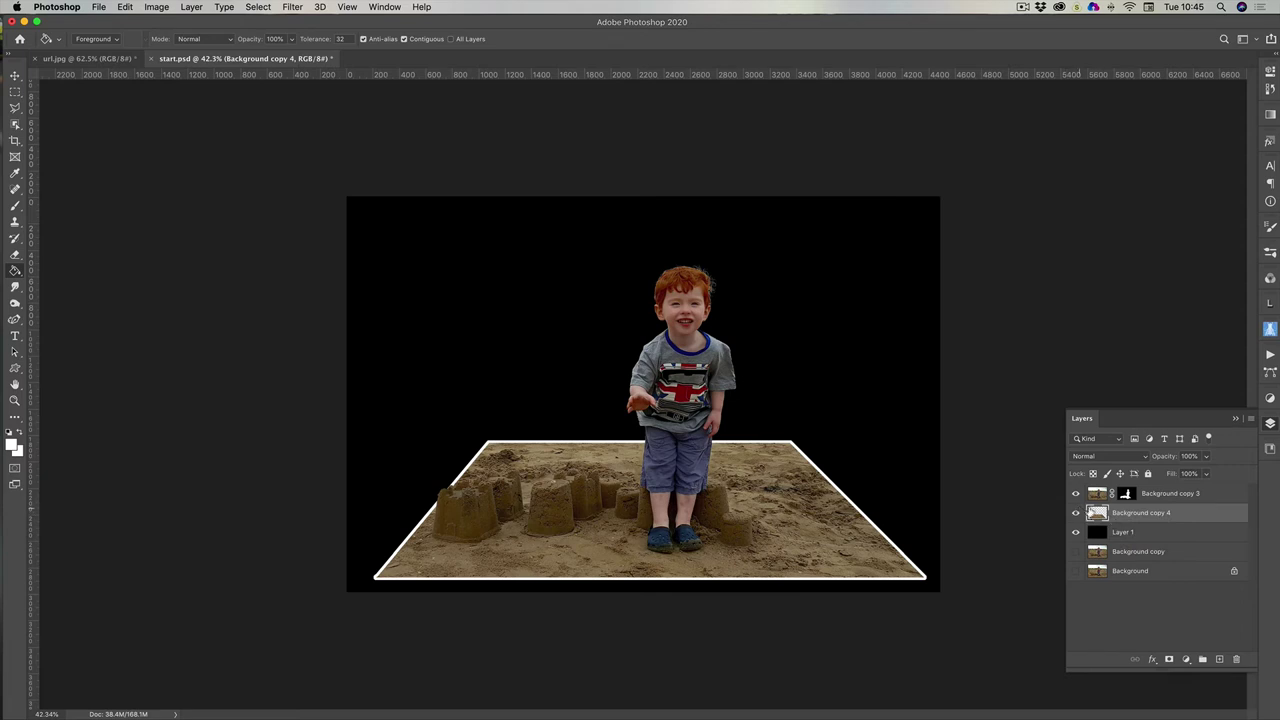
# Duplicate Background copy 4 as Background copy 5 and hide Background copy 4
pyautogui.rightClick(1133, 515)
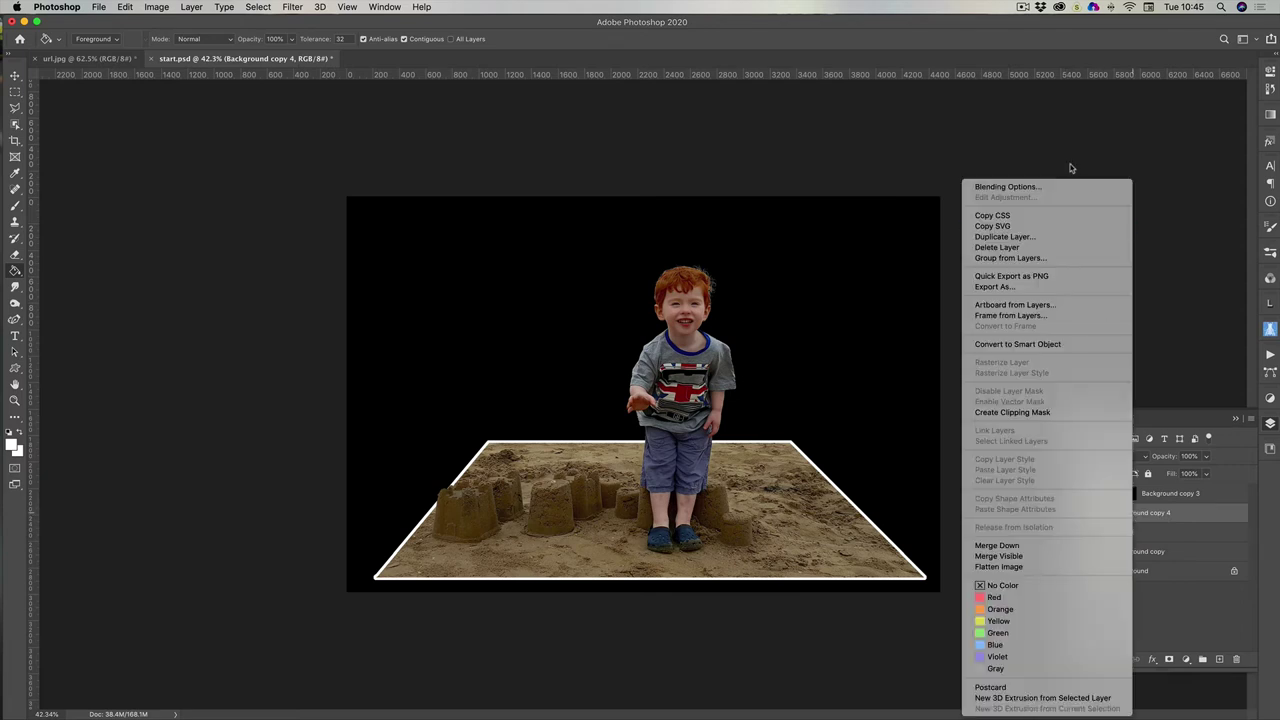
pyautogui.click(1006, 237)
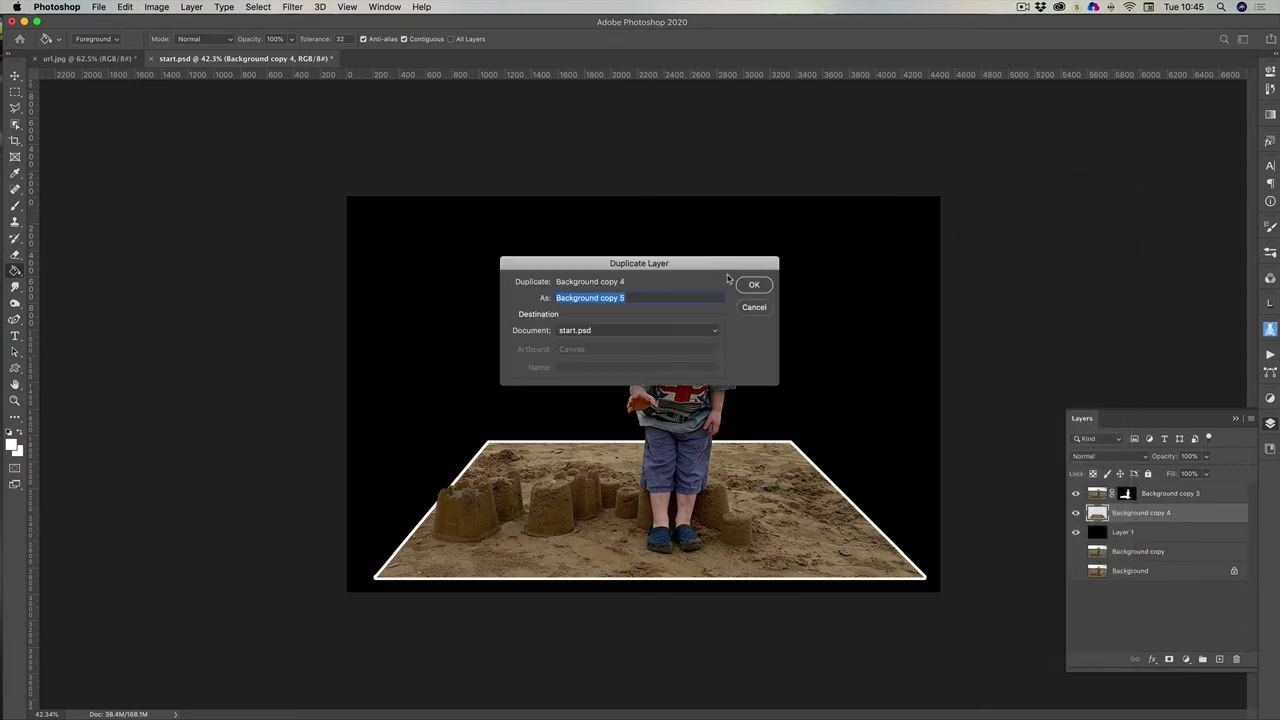
pyautogui.click(755, 285)
pyautogui.click(1076, 532)
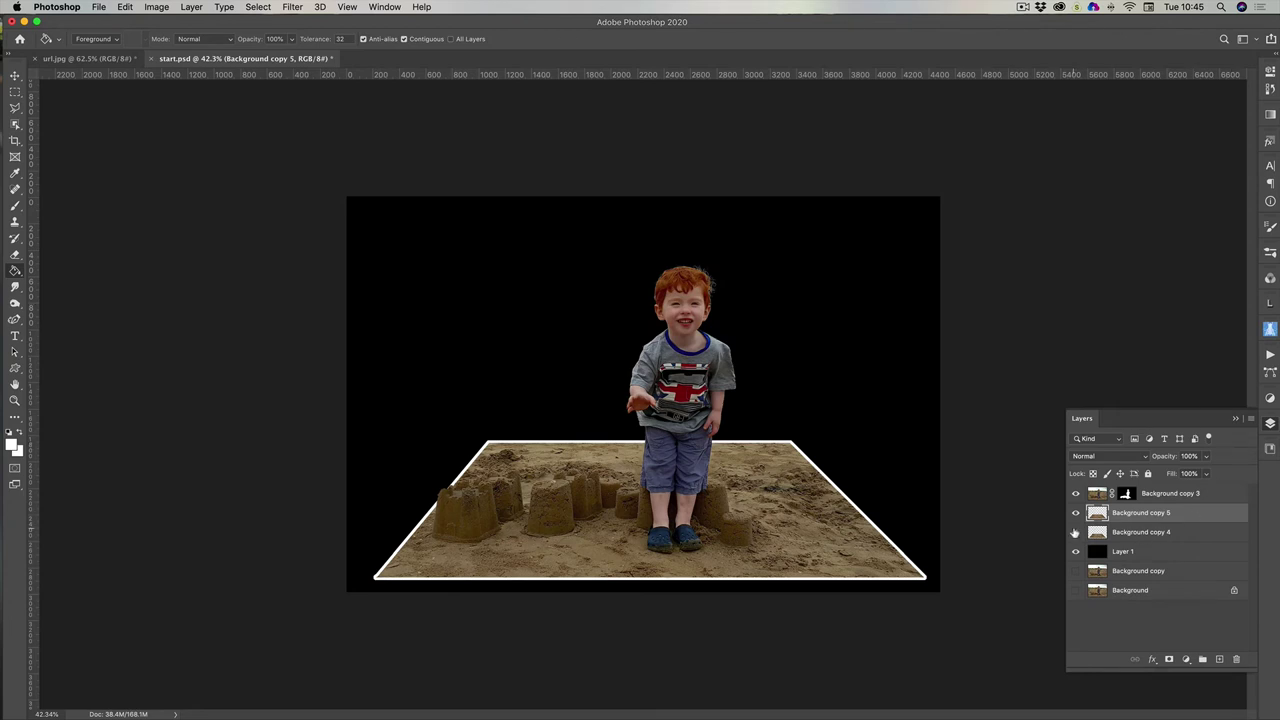
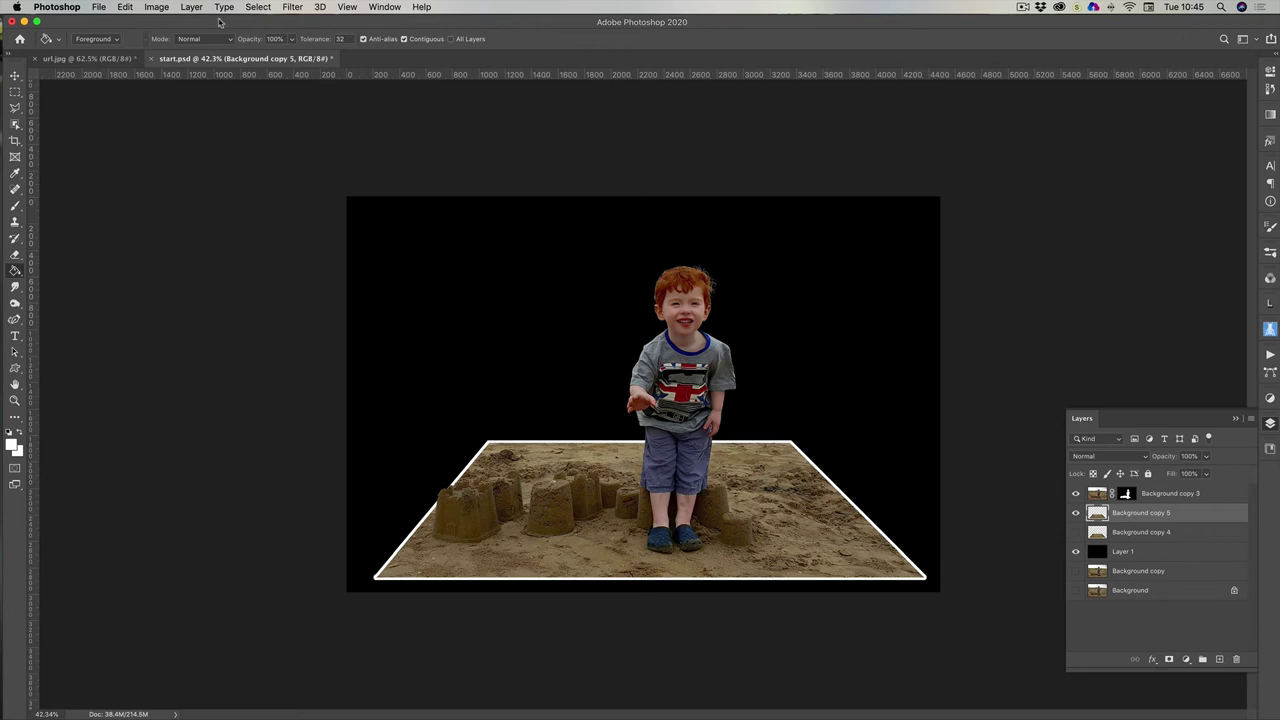
# Apply Edit > Transform > Warp to the Background copy 5 sand layer
pyautogui.click(123, 8)
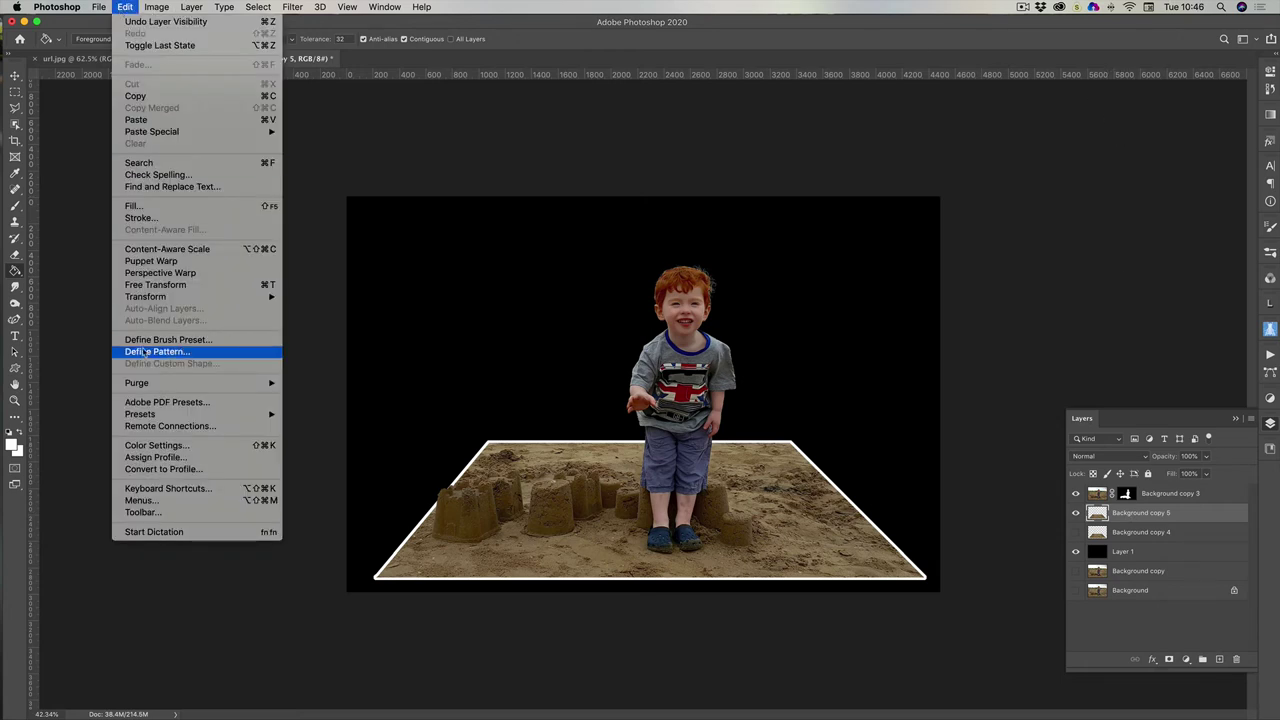
pyautogui.moveTo(151, 300)
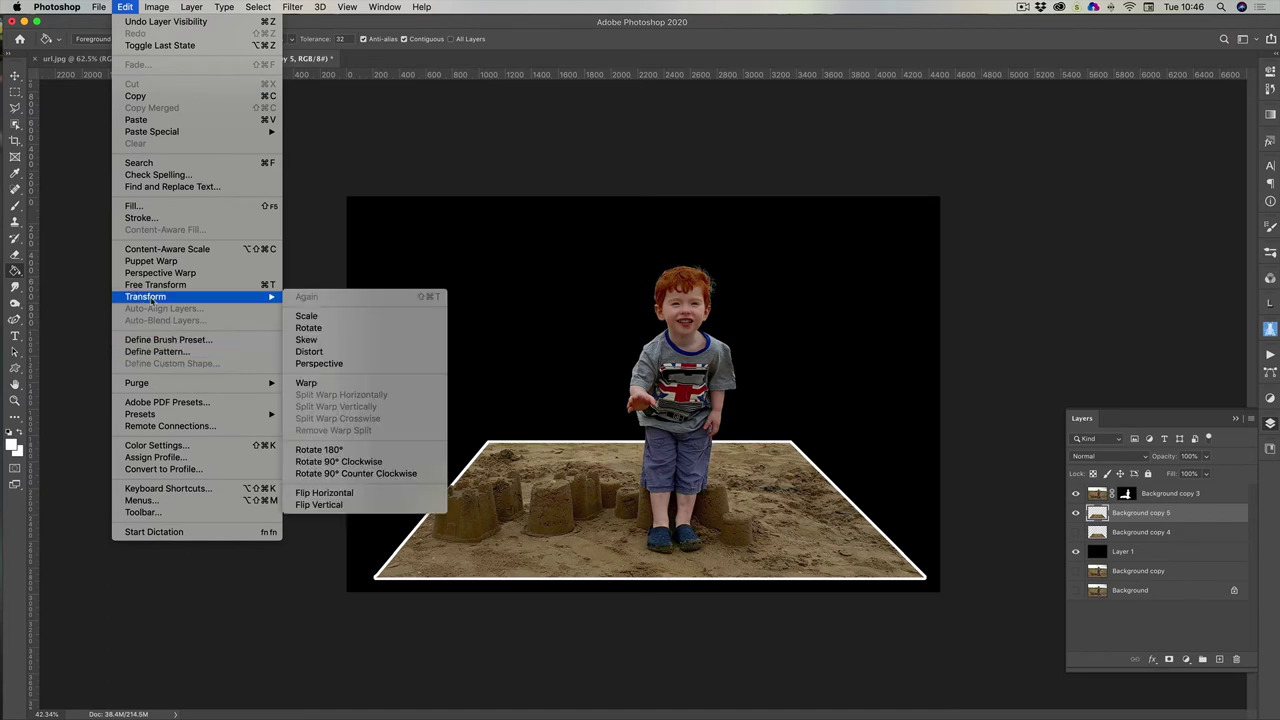
pyautogui.click(334, 386)
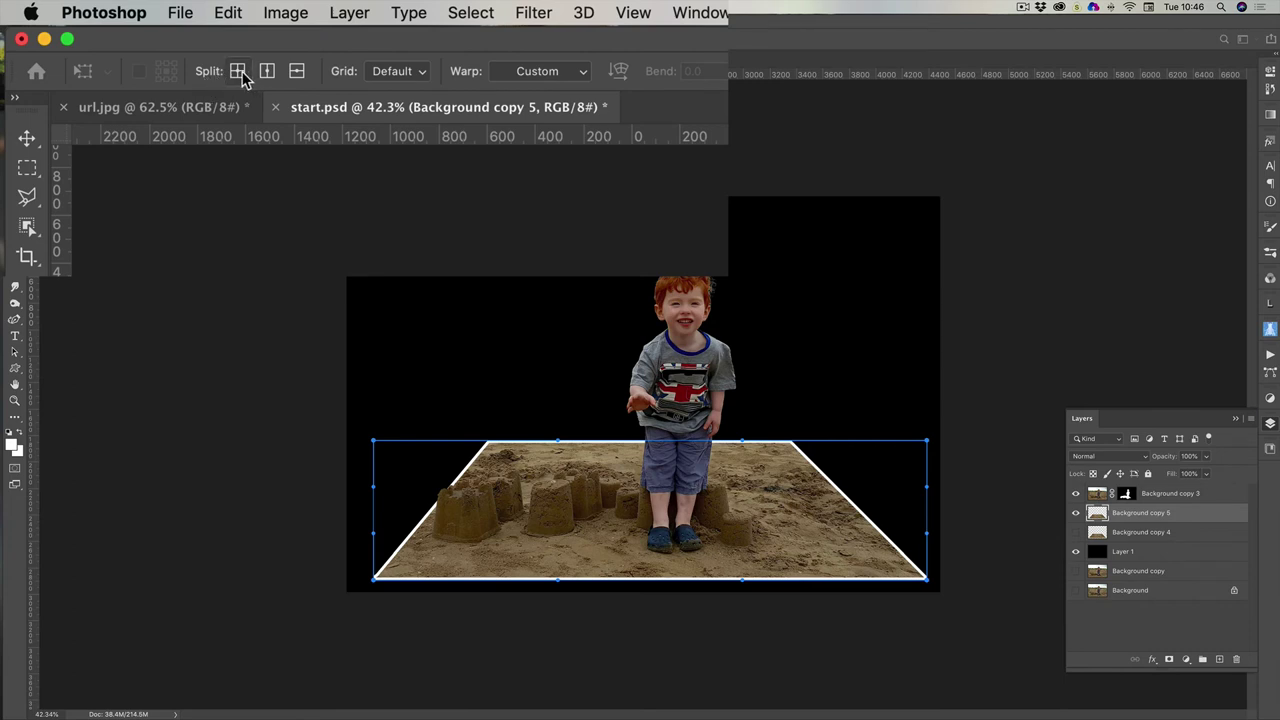
# Add a crosswise split and a vertical split near the right side of the sand's warp grid
pyautogui.click(130, 38)
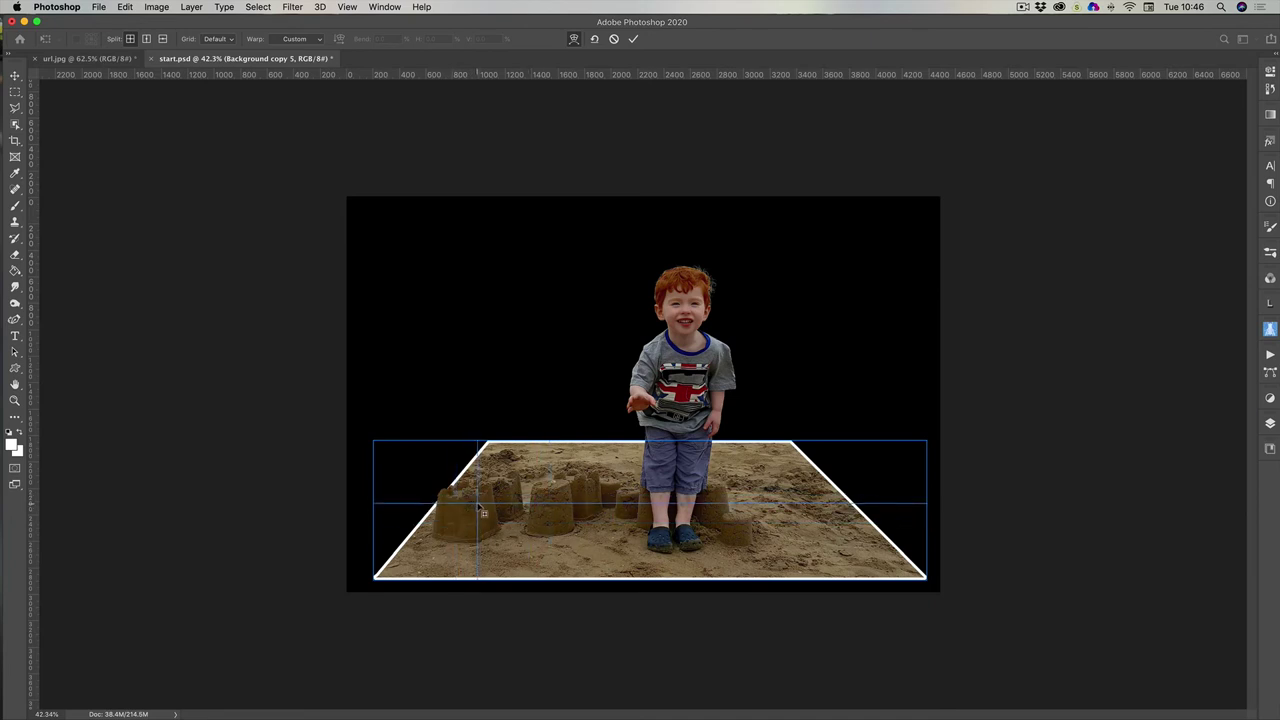
pyautogui.click(494, 513)
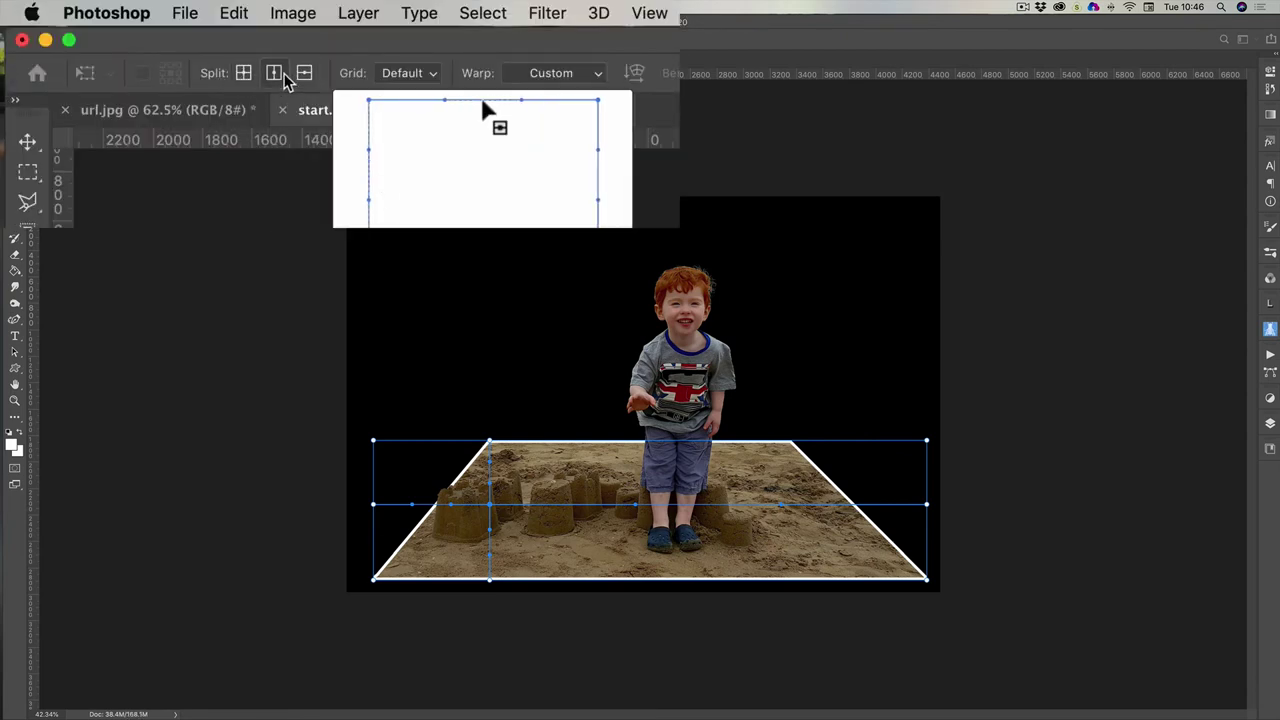
pyautogui.click(147, 39)
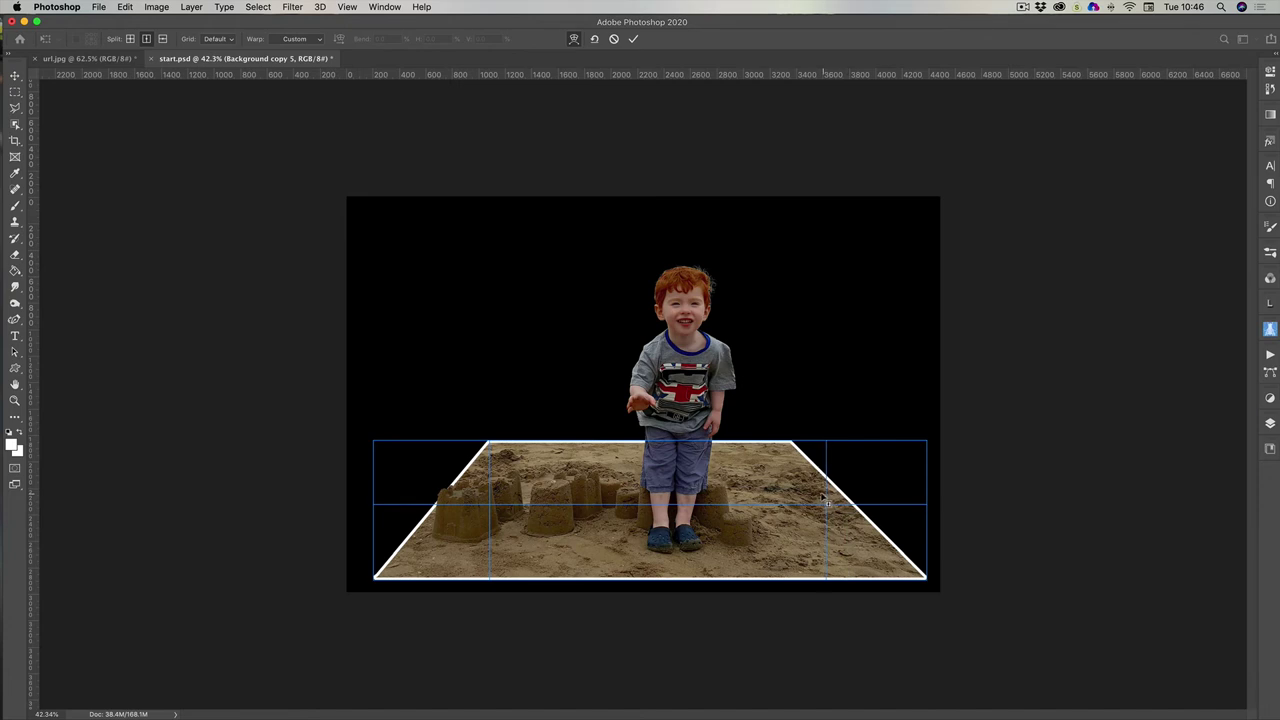
pyautogui.click(821, 503)
# Curl the sand's bottom-right warp corner and its handles upward into a lifted flap
pyautogui.moveTo(928, 585); pyautogui.dragTo(912, 547)
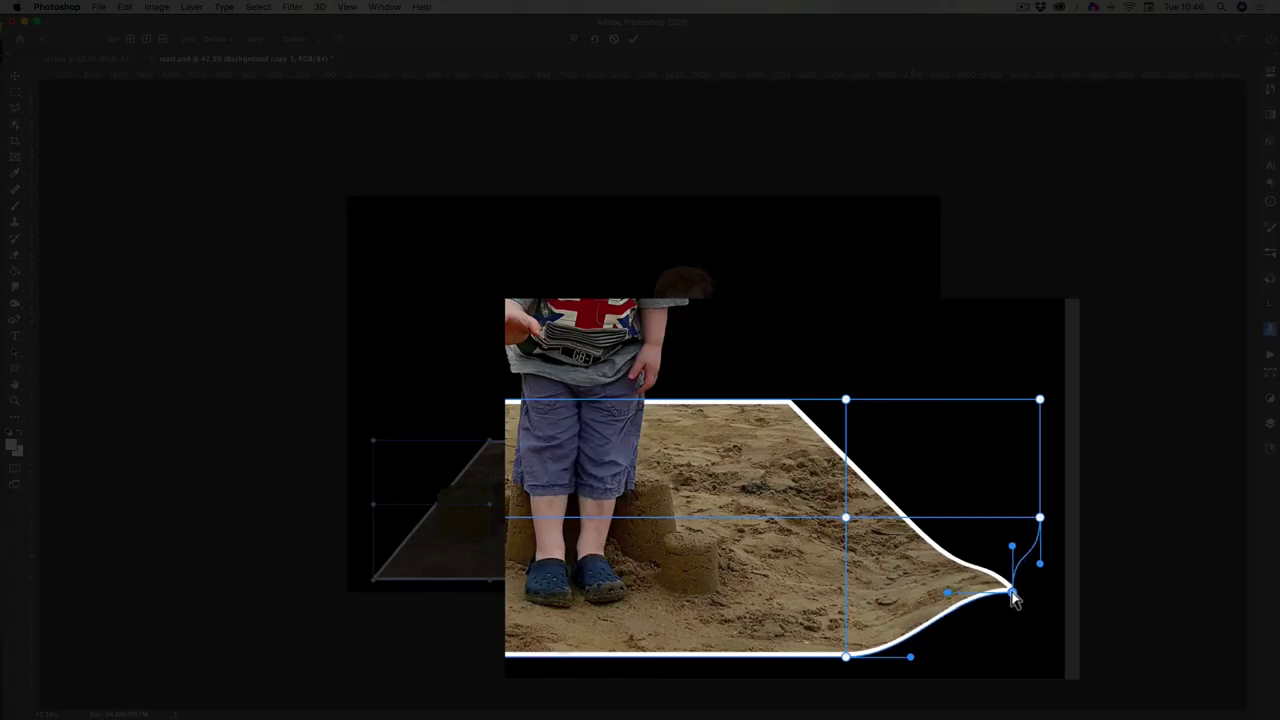
pyautogui.moveTo(1013, 598); pyautogui.dragTo(1015, 595)
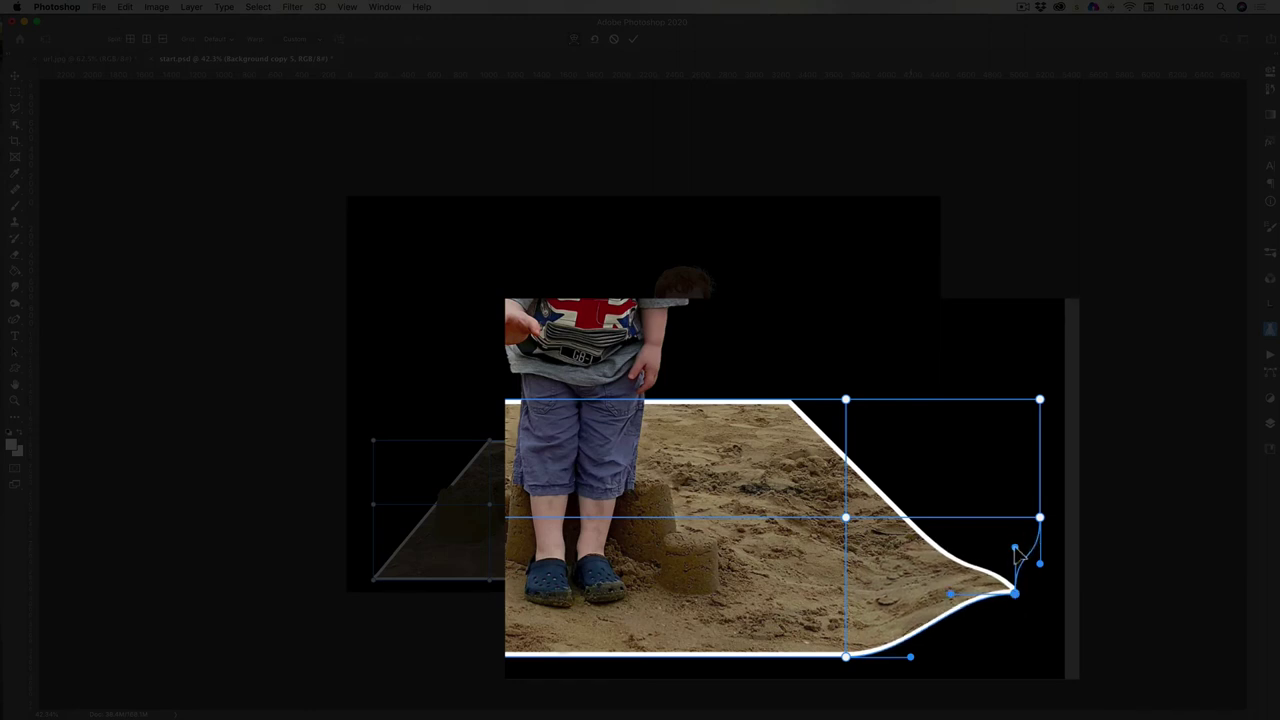
pyautogui.moveTo(1015, 550)
pyautogui.mouseDown()
pyautogui.moveTo(996, 560)
pyautogui.moveTo(1020, 591)
pyautogui.moveTo(993, 548)
pyautogui.moveTo(991, 569)
pyautogui.moveTo(992, 553)
pyautogui.mouseUp()
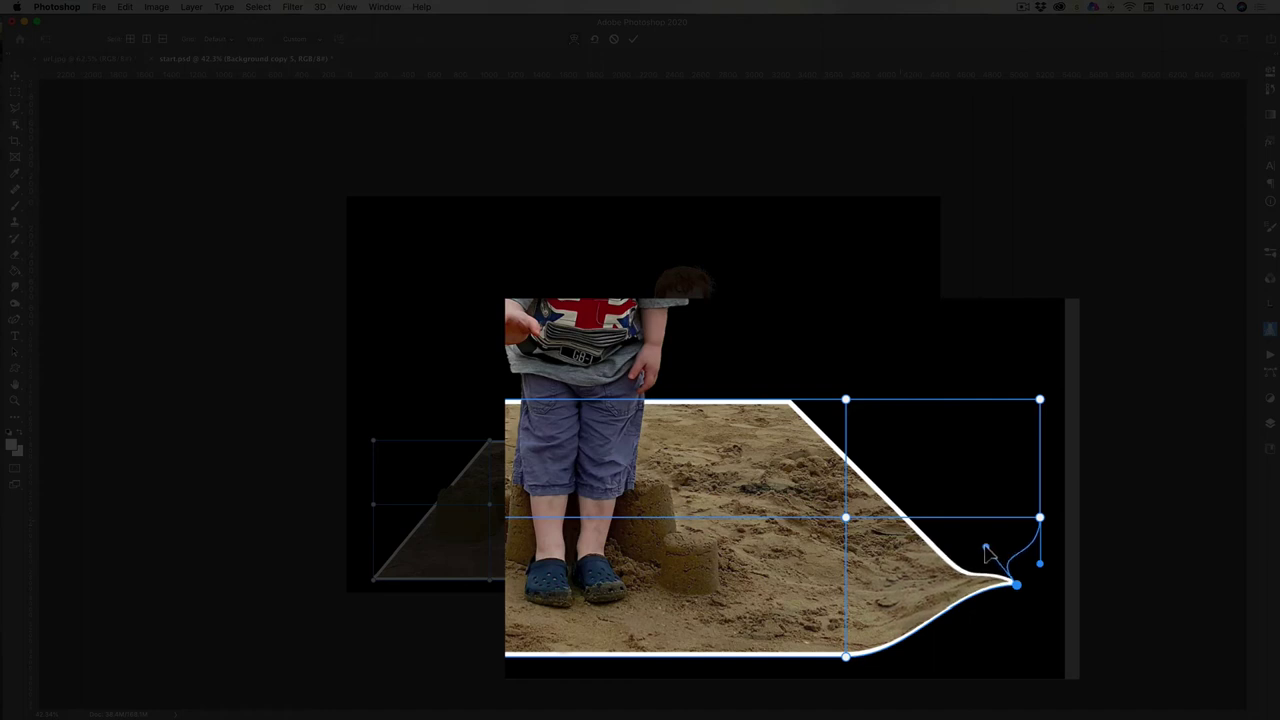
# Smooth the bottom-middle point, nudge the bottom-left corner inward, and commit the warp
pyautogui.click(846, 658)
pyautogui.moveTo(846, 658); pyautogui.dragTo(834, 656)
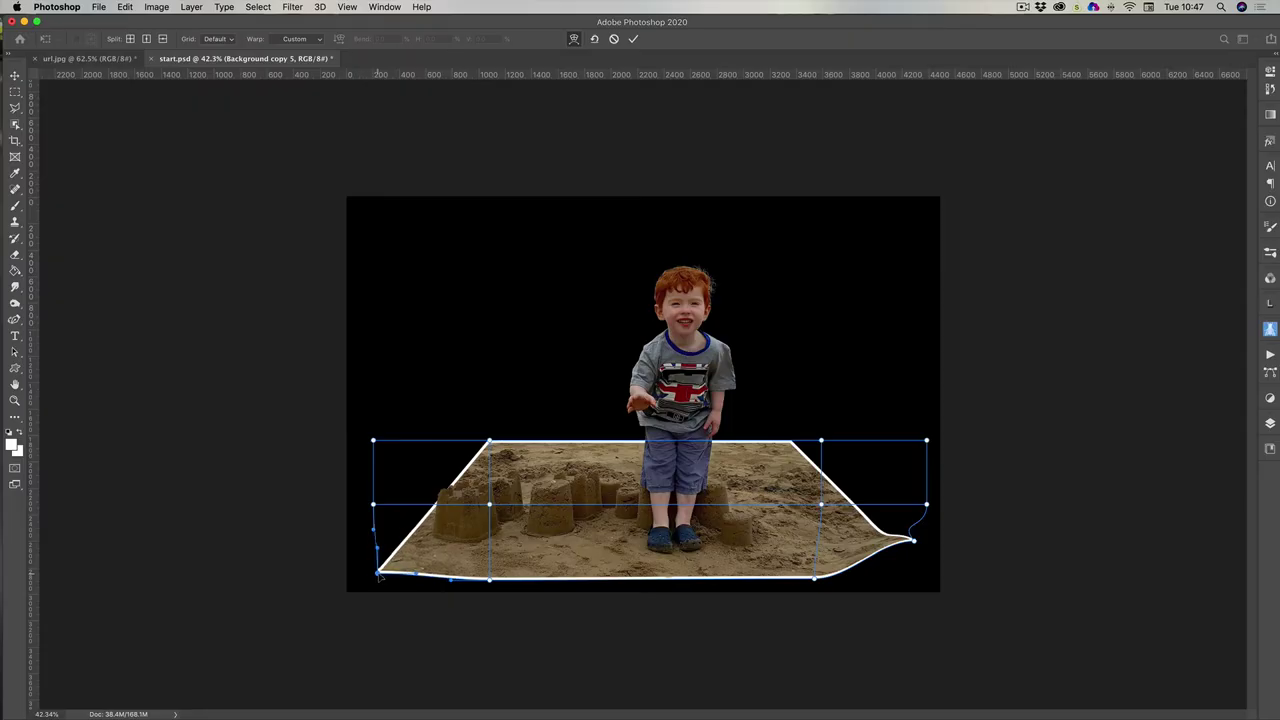
pyautogui.moveTo(378, 574); pyautogui.dragTo(384, 575)
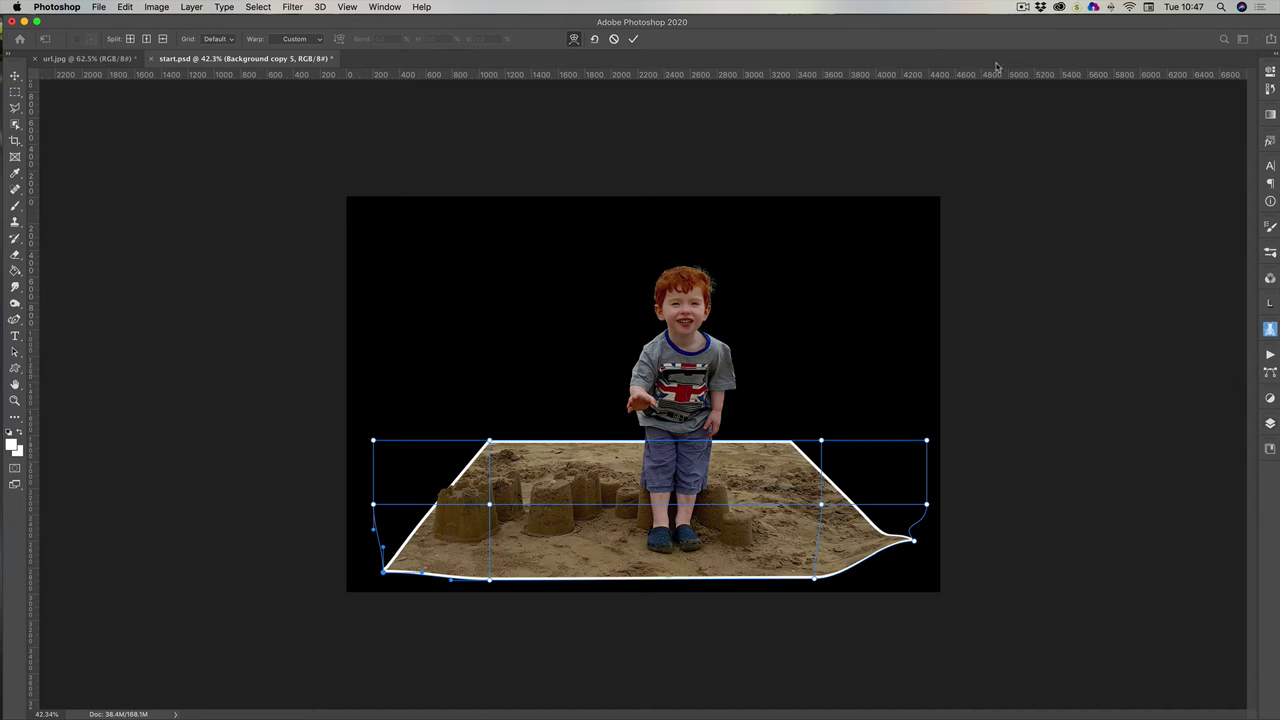
pyautogui.click(634, 39)
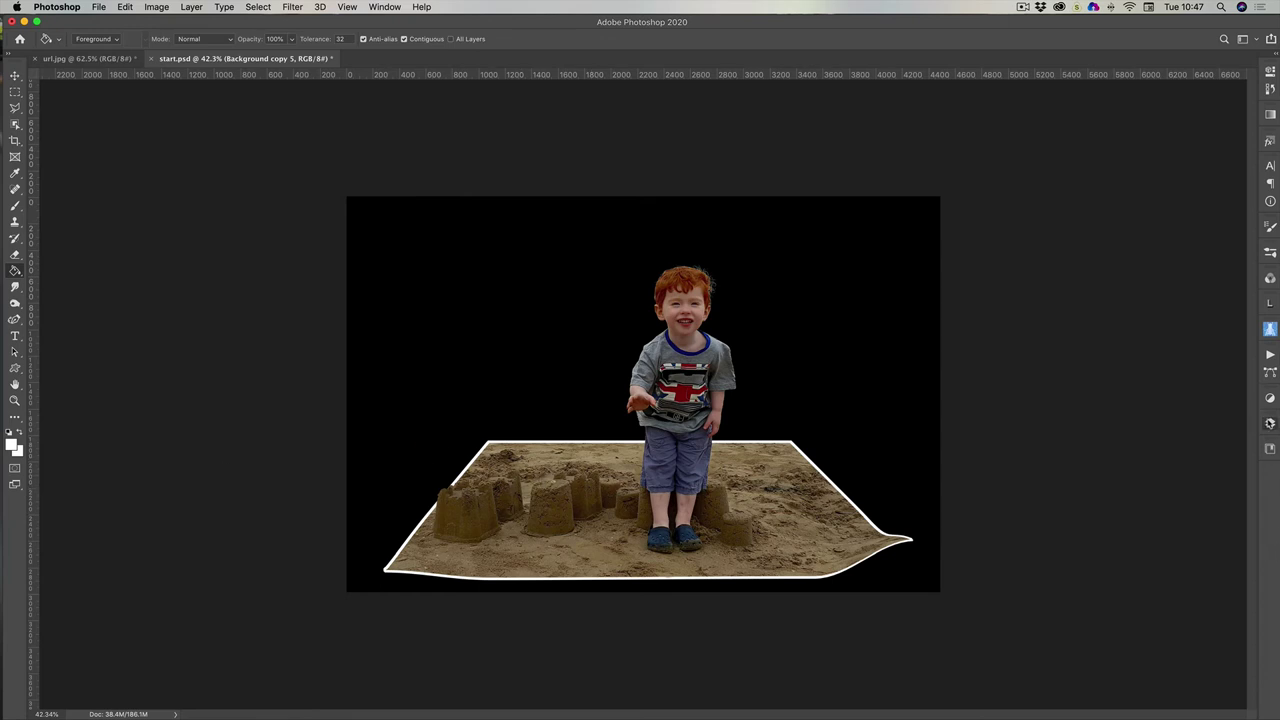
# Delete the black Layer 1 background so the backdrop behind the boy becomes transparent
pyautogui.click(1270, 423)
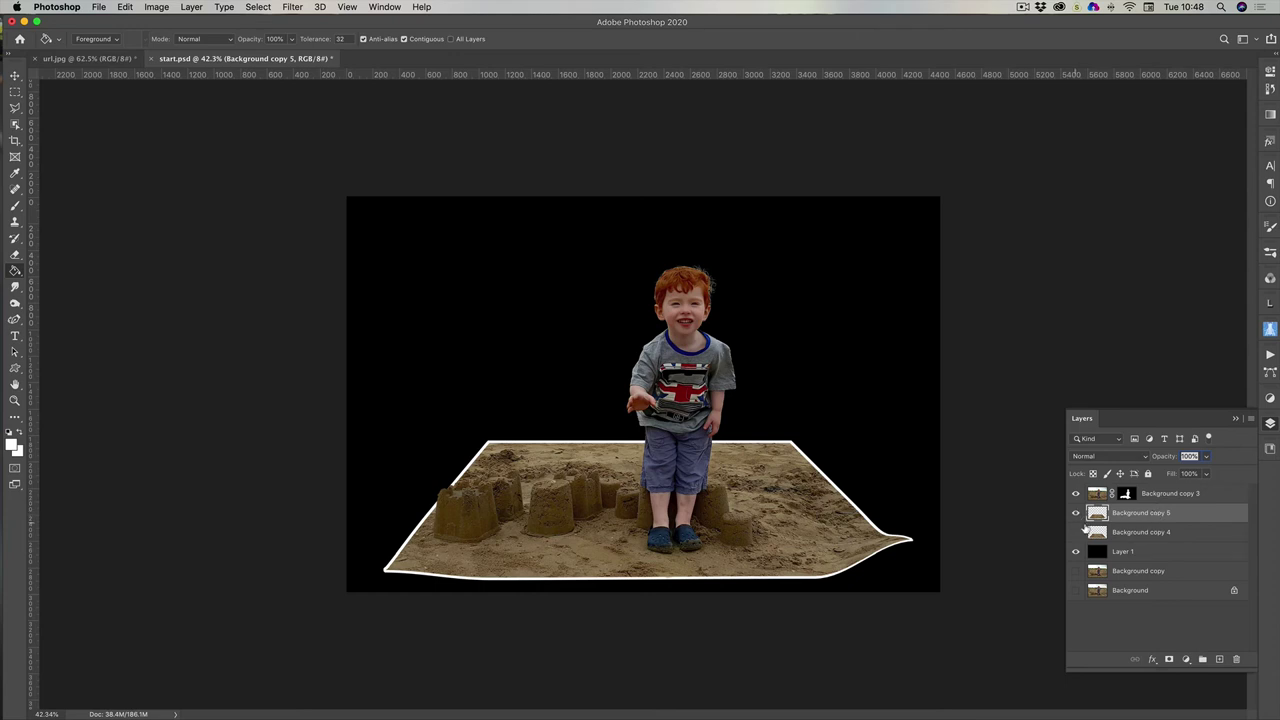
pyautogui.click(1101, 553)
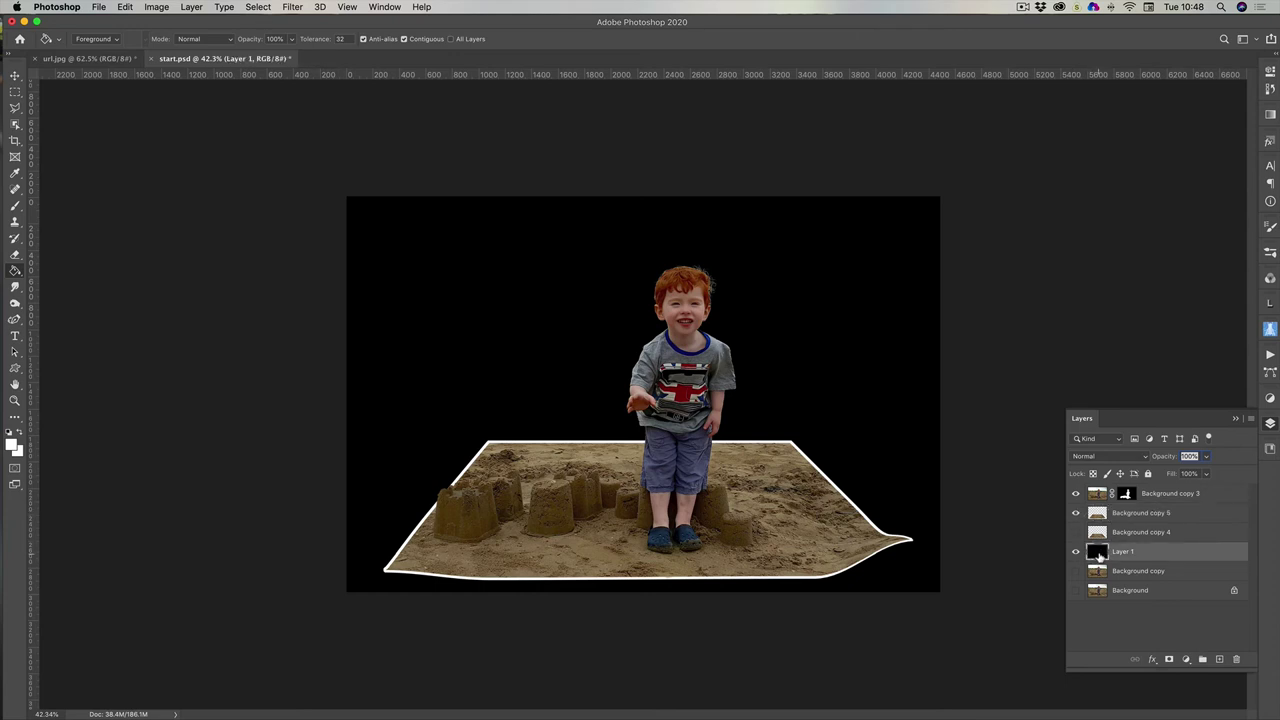
pyautogui.press('BackSpace')
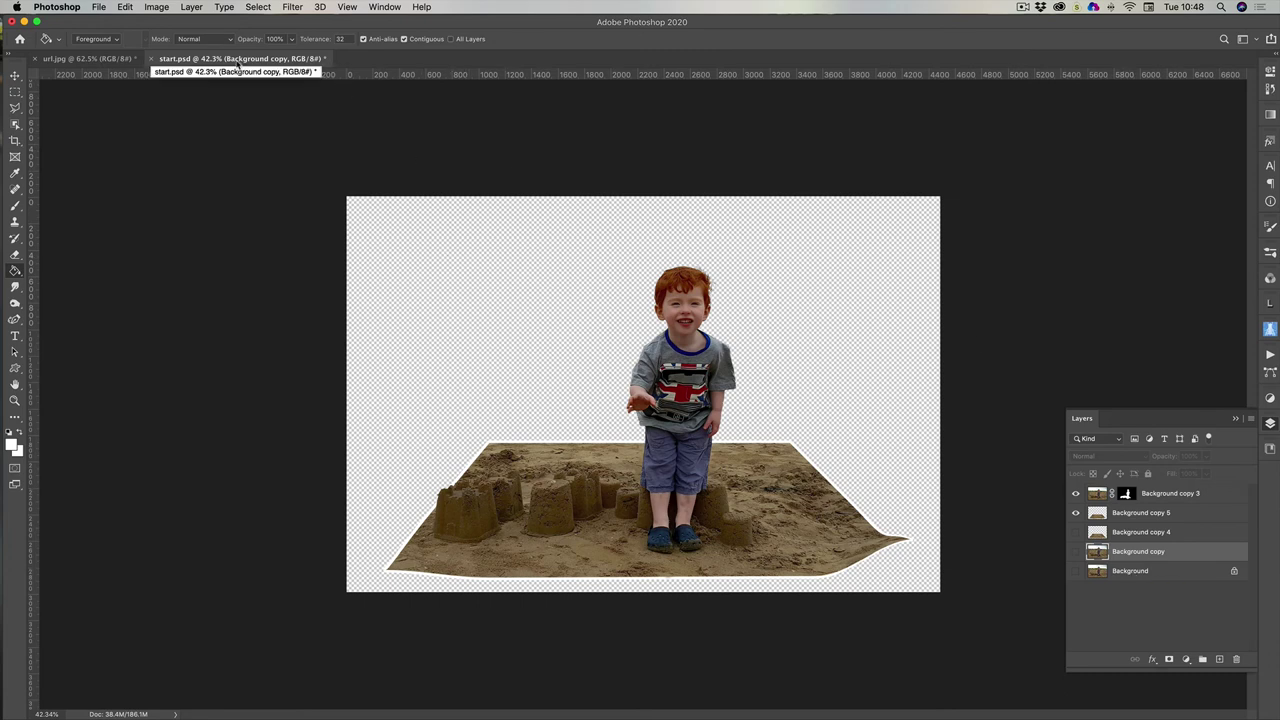
pyautogui.press('F7')
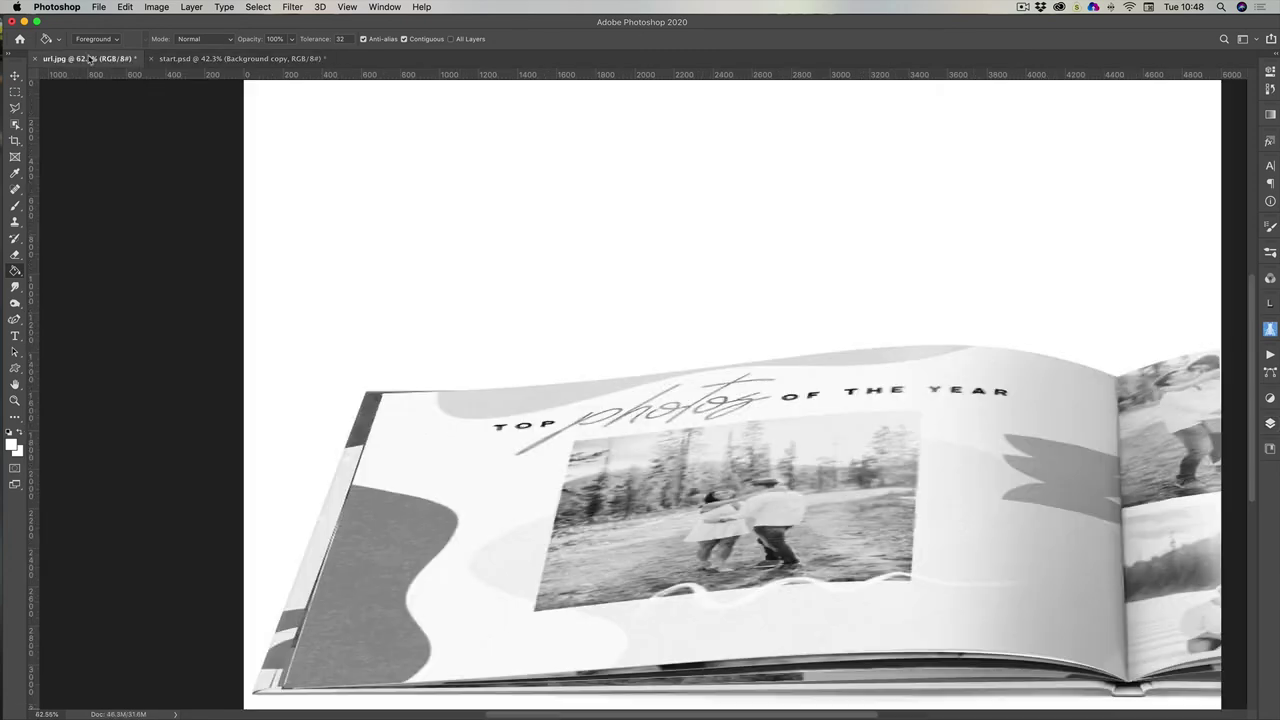
# Bring the url.jpg photo-book image into start.psd behind the boy and scale it to about 103.7%
pyautogui.click(90, 58)
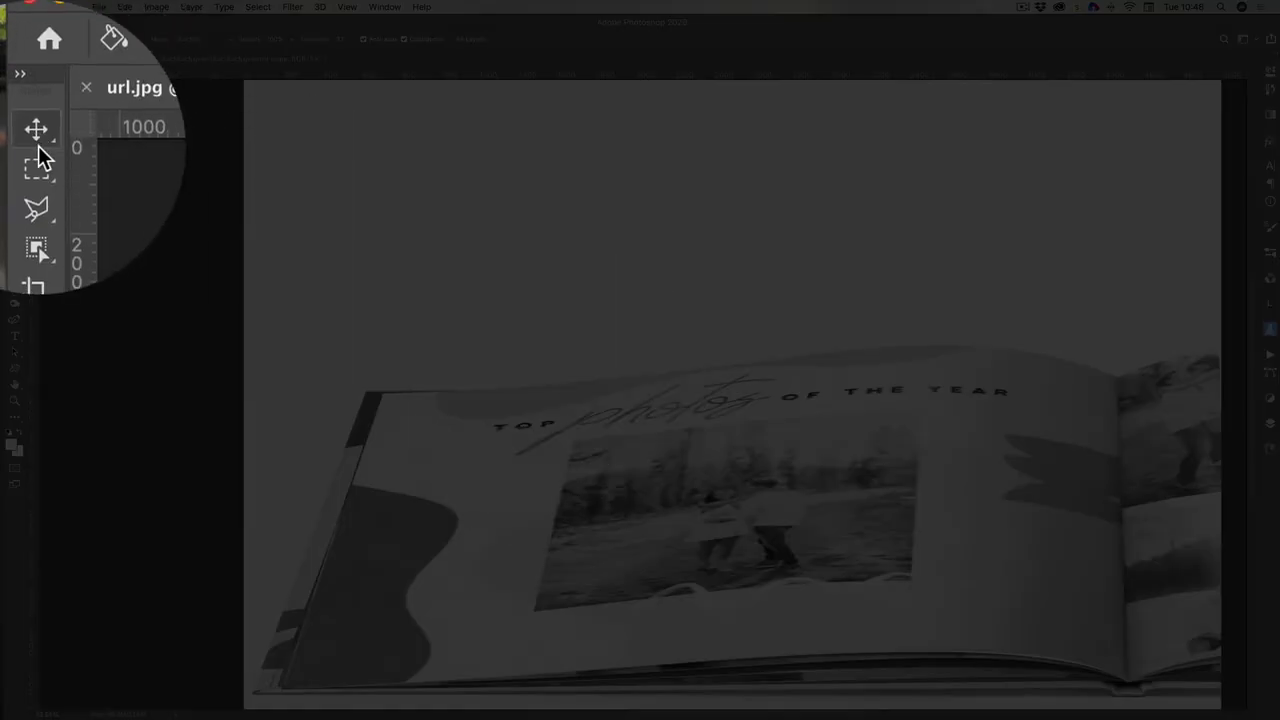
pyautogui.click(15, 76)
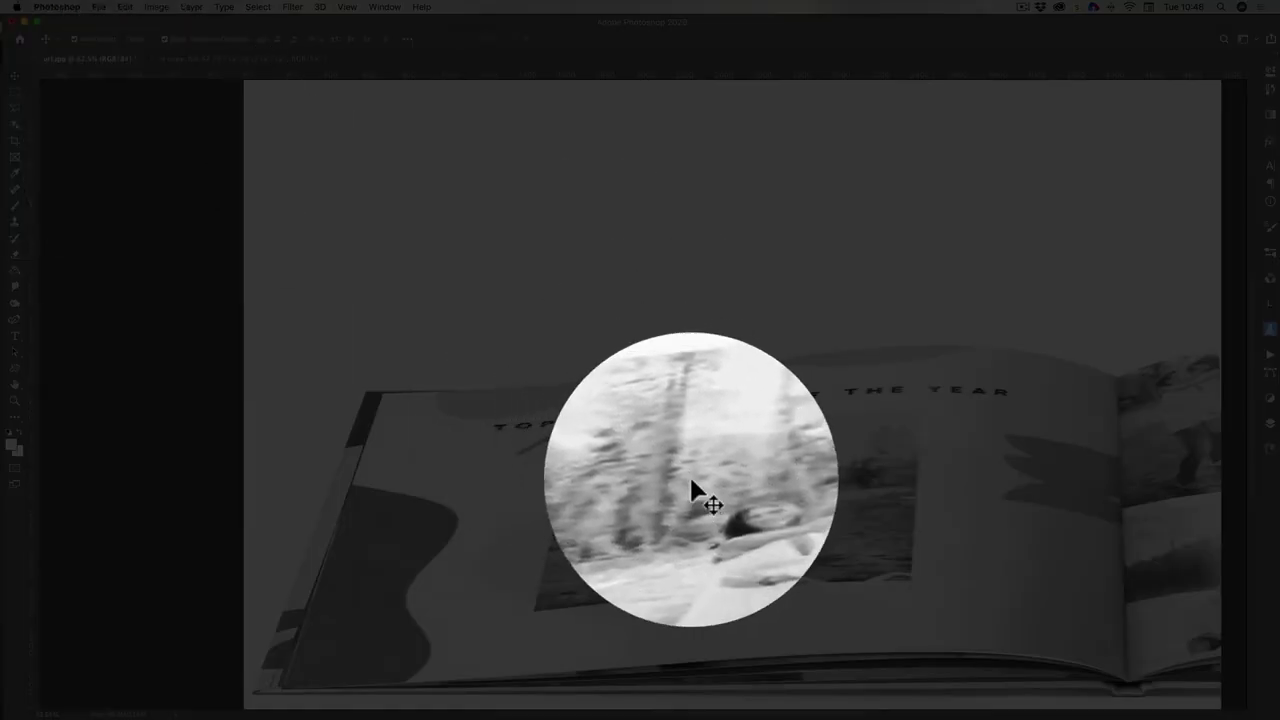
pyautogui.moveTo(689, 480); pyautogui.dragTo(645, 425)
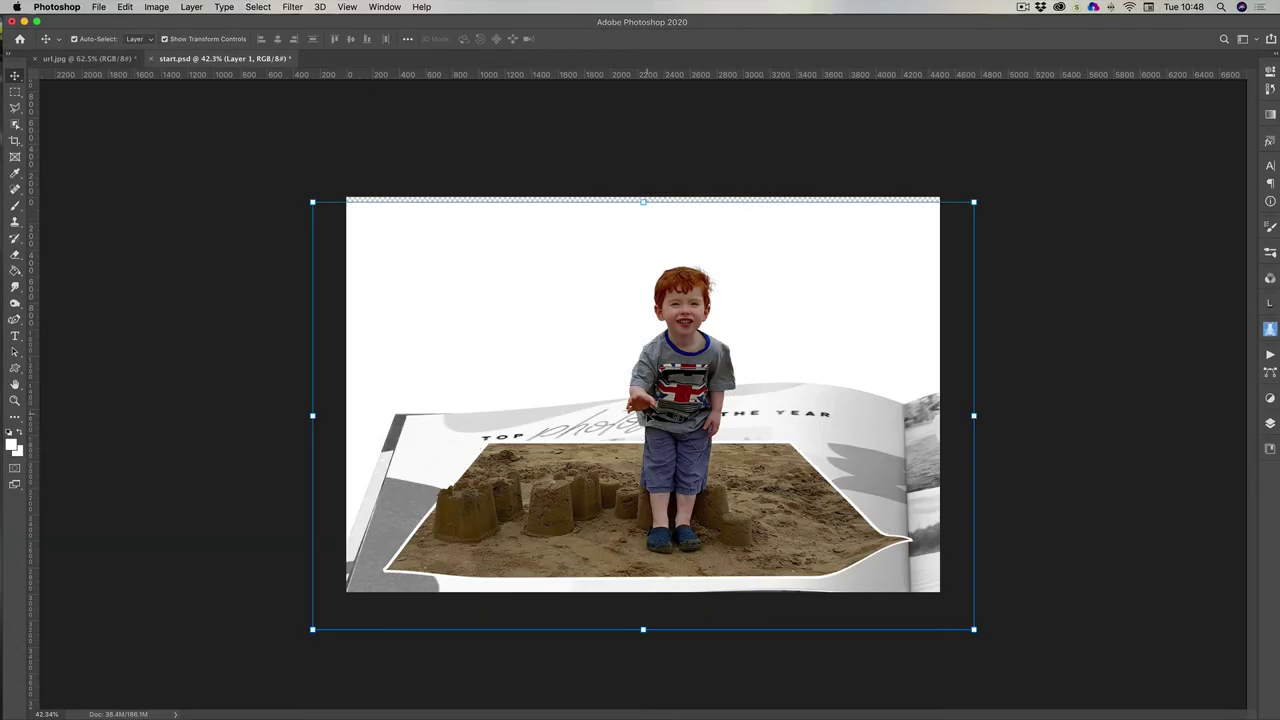
pyautogui.moveTo(855, 490); pyautogui.dragTo(819, 457)
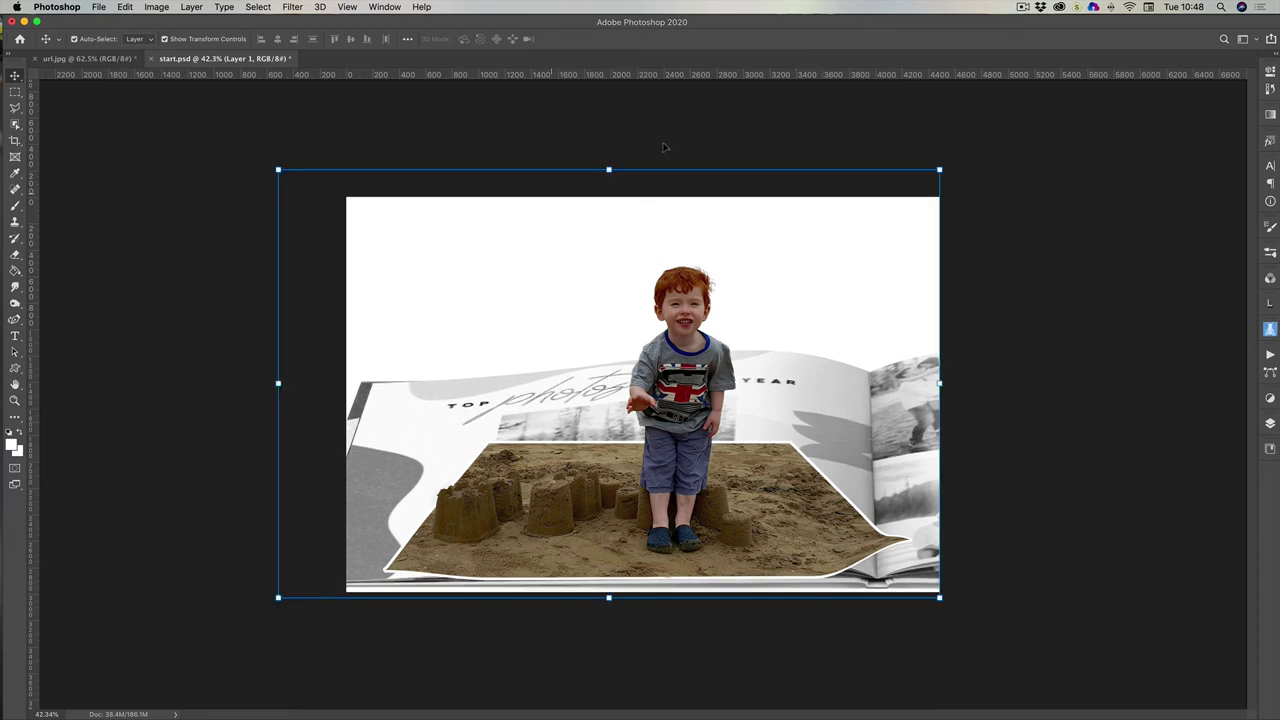
pyautogui.moveTo(610, 167); pyautogui.dragTo(608, 154)
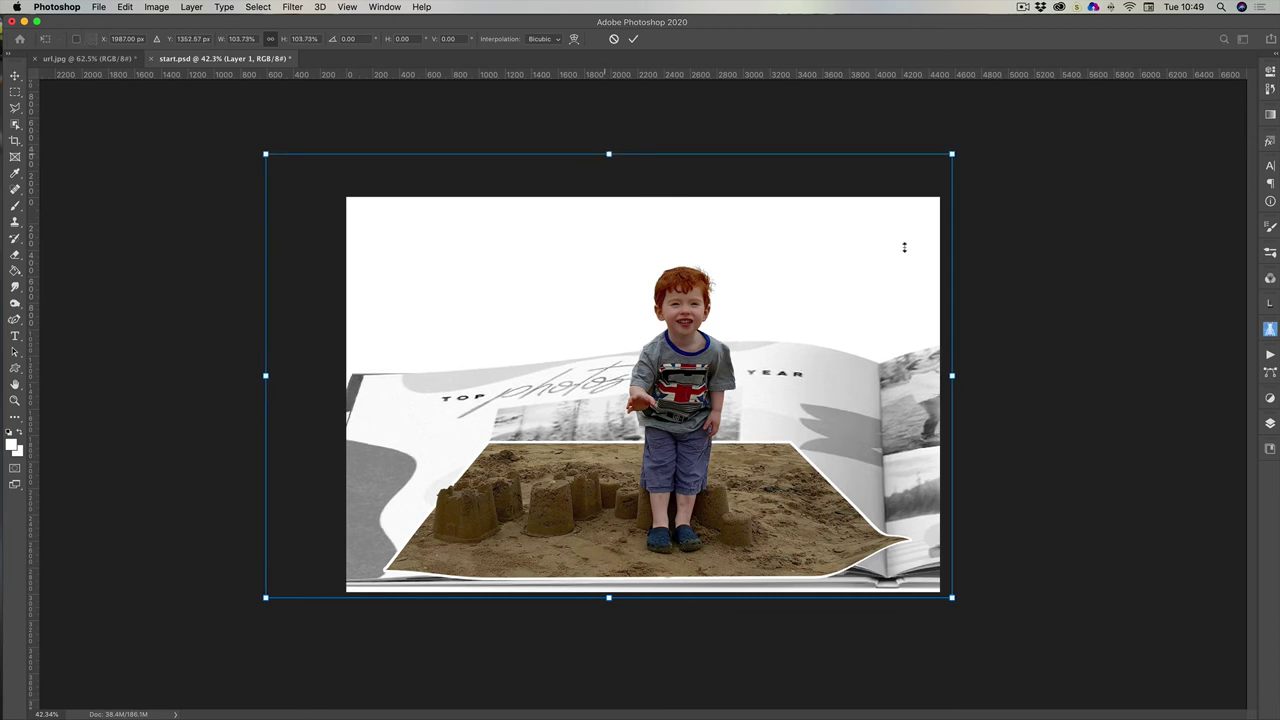
pyautogui.click(1269, 424)
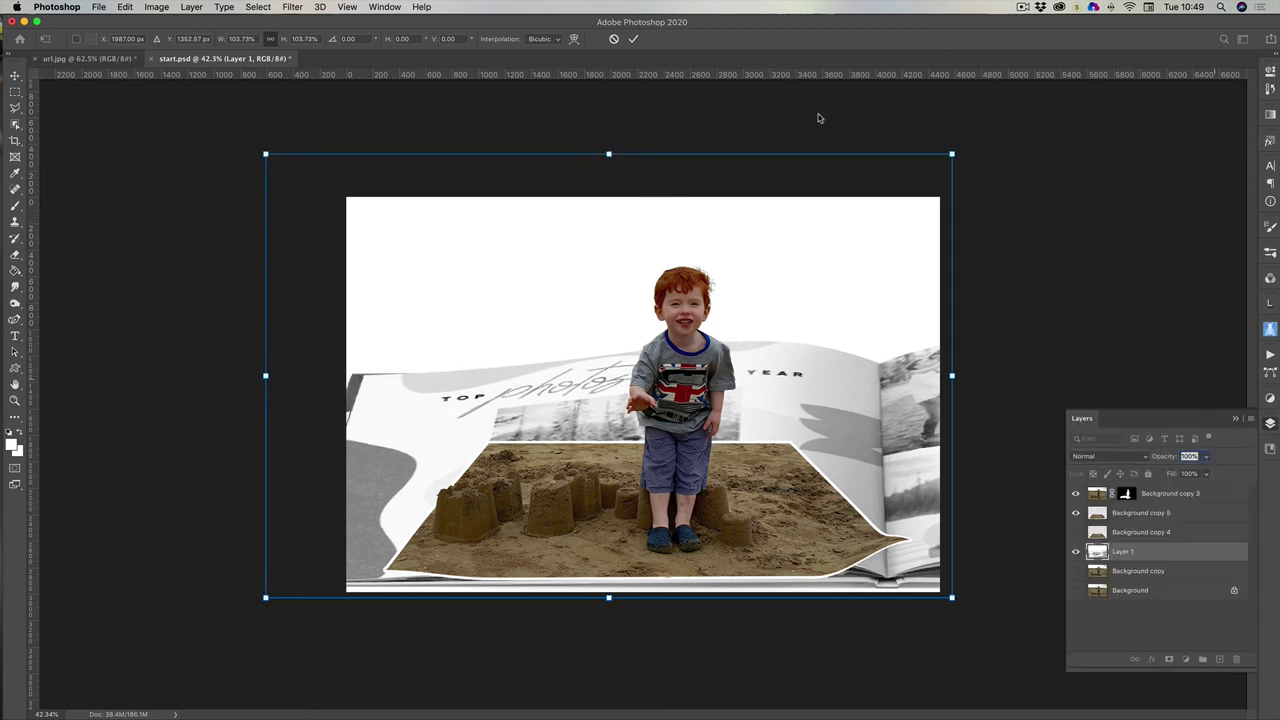
pyautogui.click(633, 38)
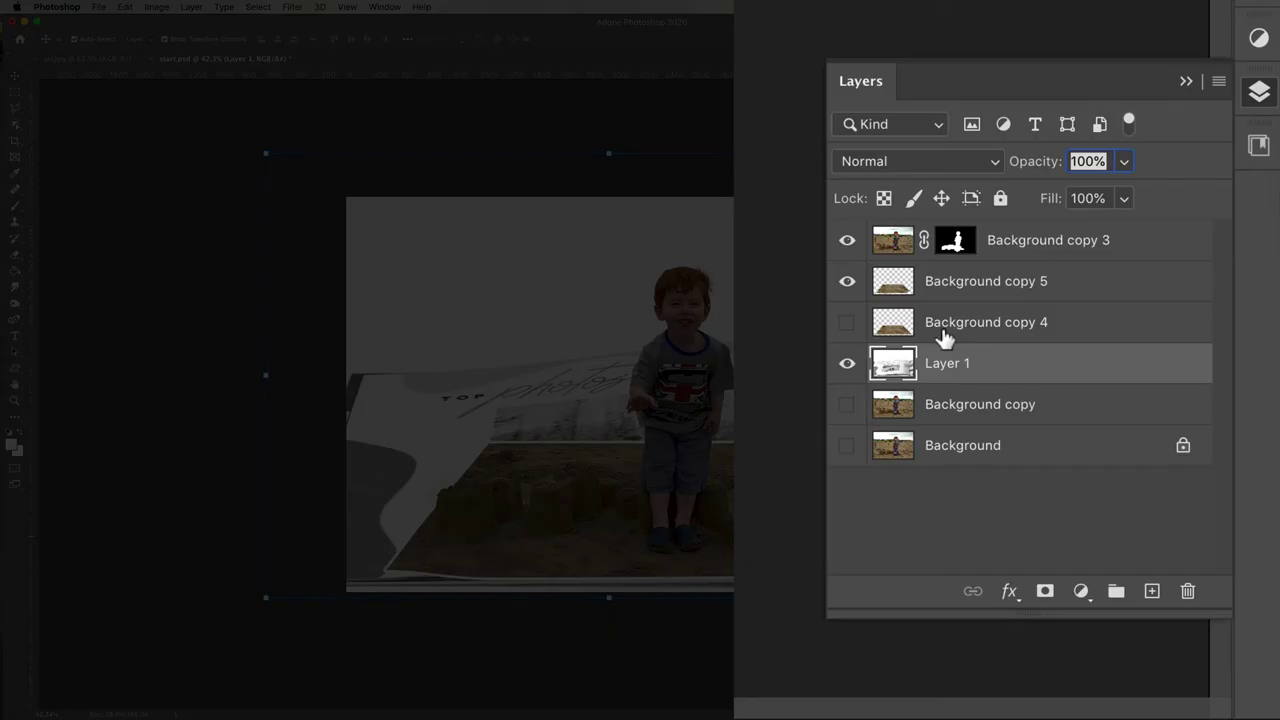
# Merge Background copy 3, 4 and 5 into one boy-and-sand layer
pyautogui.click(1120, 532)
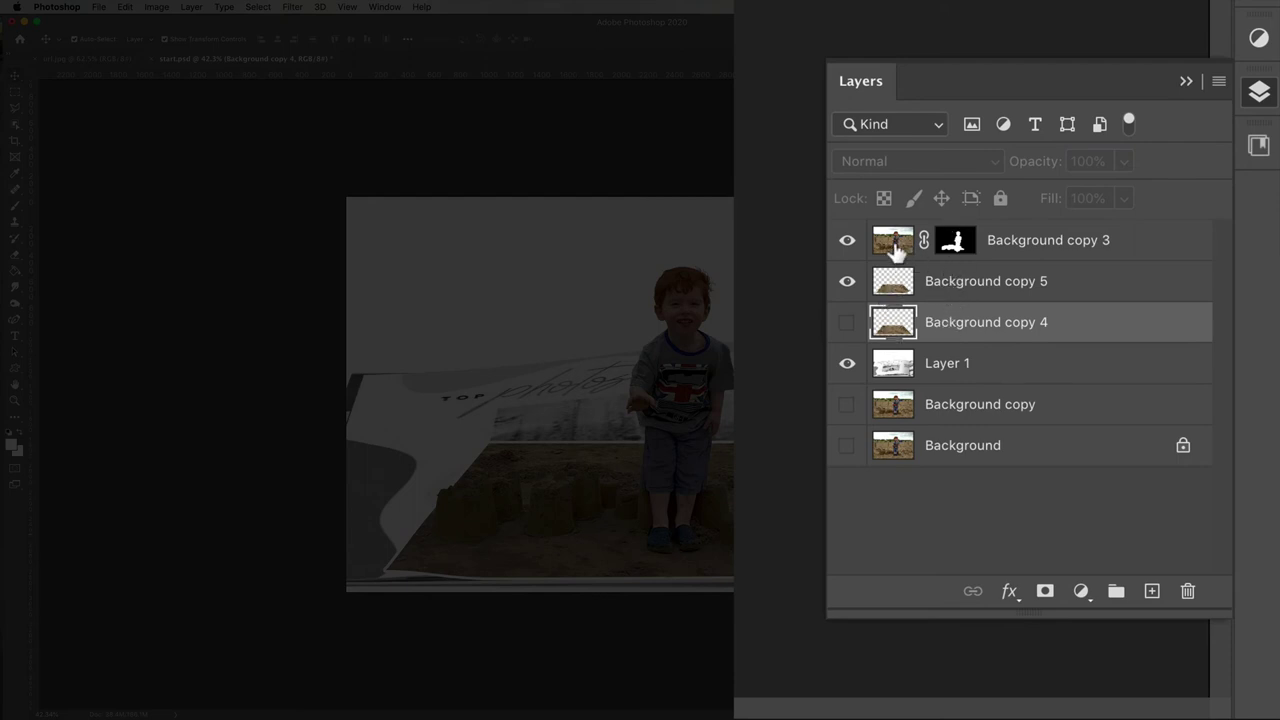
pyautogui.click(1019, 250)
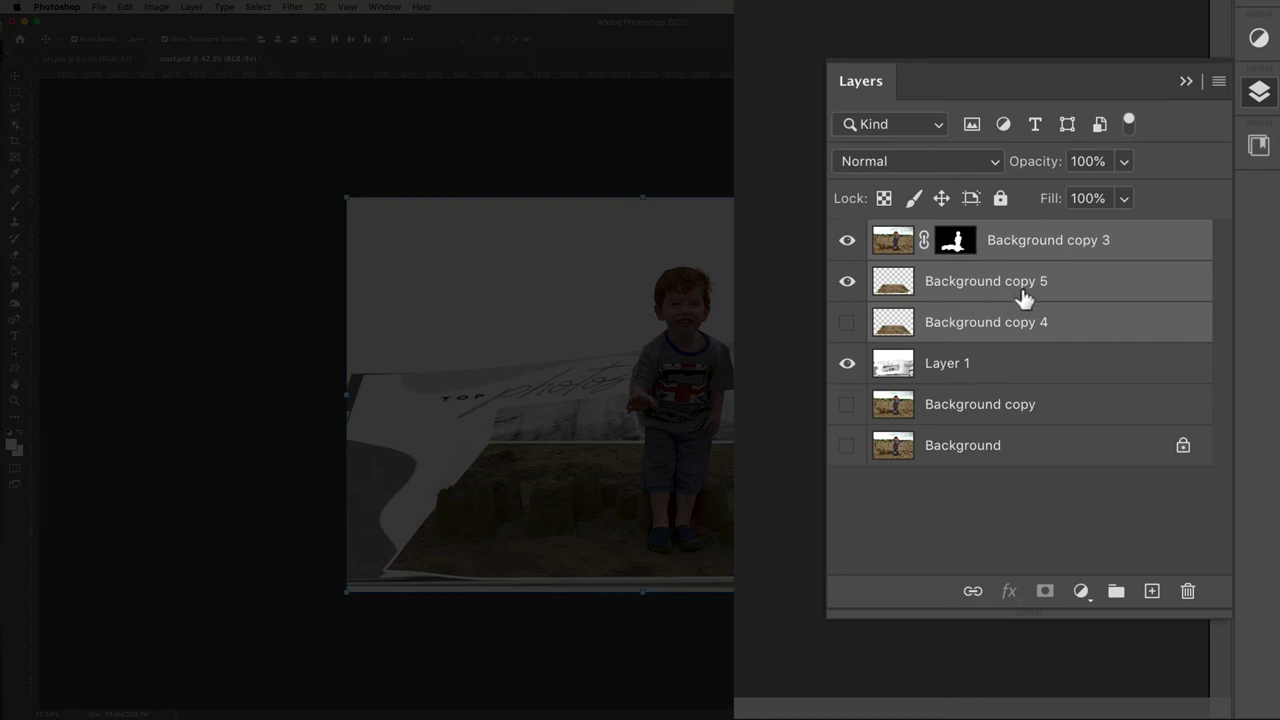
pyautogui.rightClick(1061, 293)
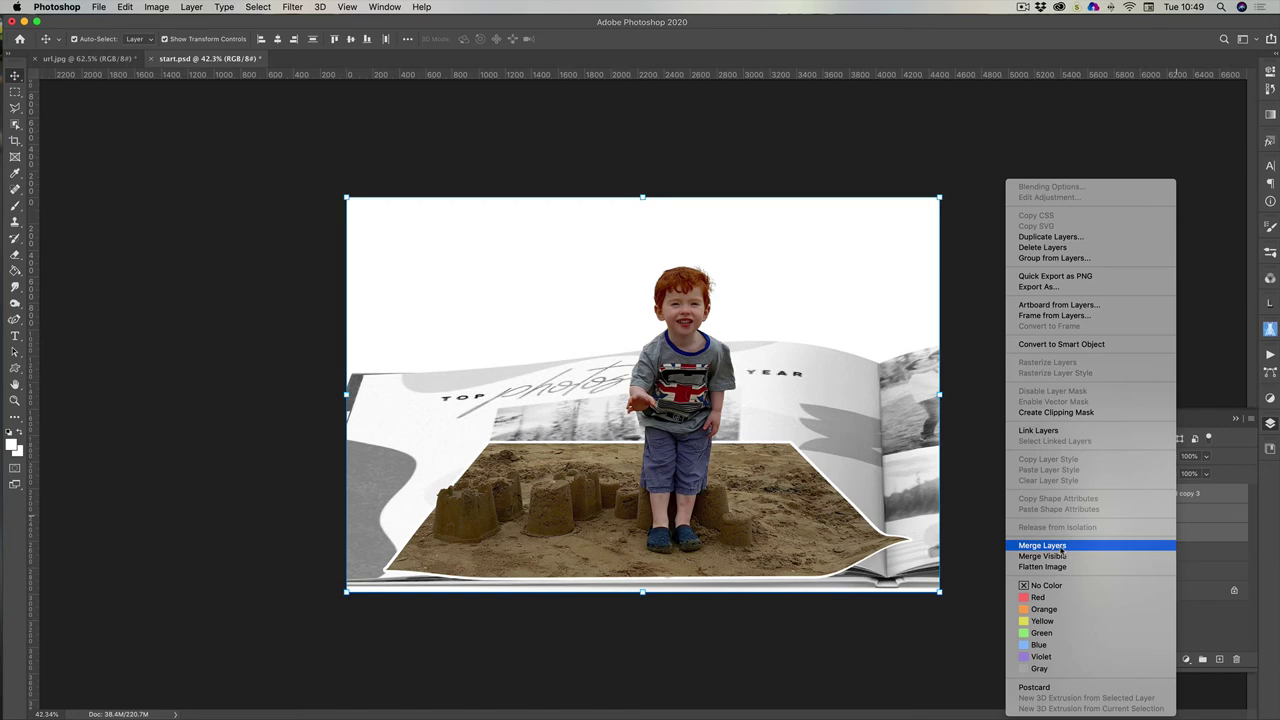
pyautogui.click(1042, 545)
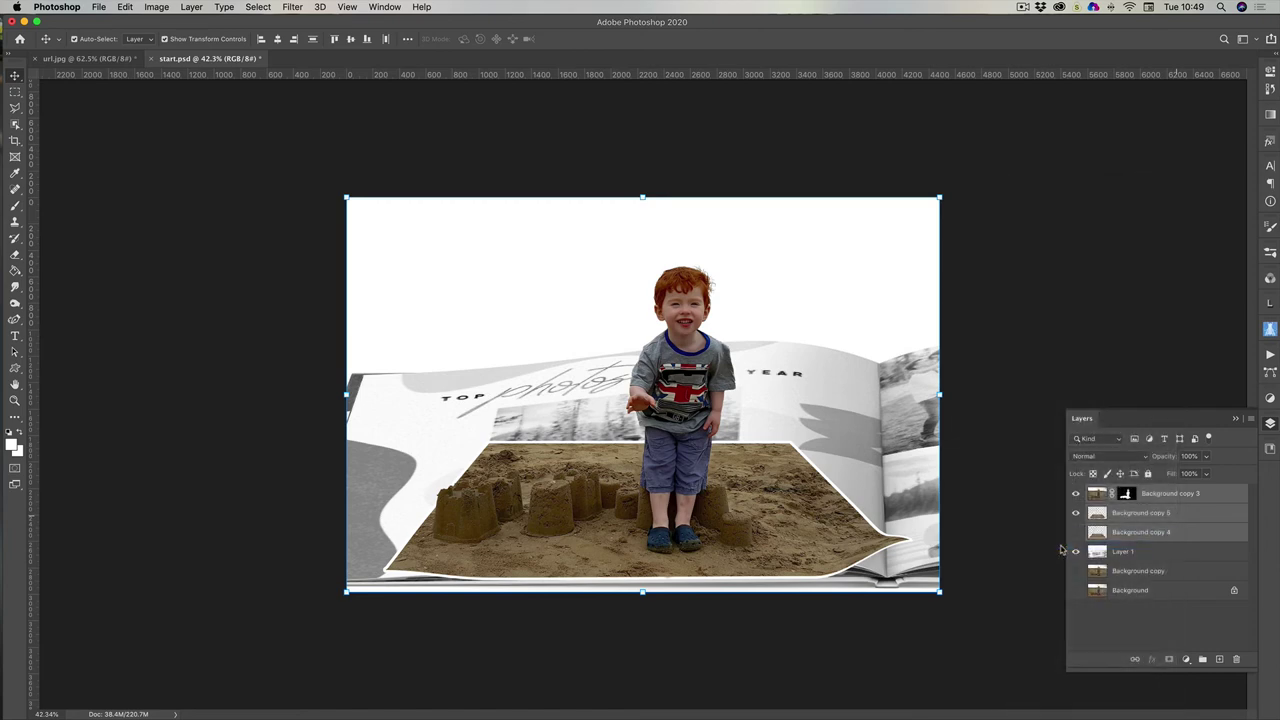
# Move the merged layer up and rotate it about -0.78° to sit on the book
pyautogui.moveTo(767, 536); pyautogui.dragTo(758, 506)
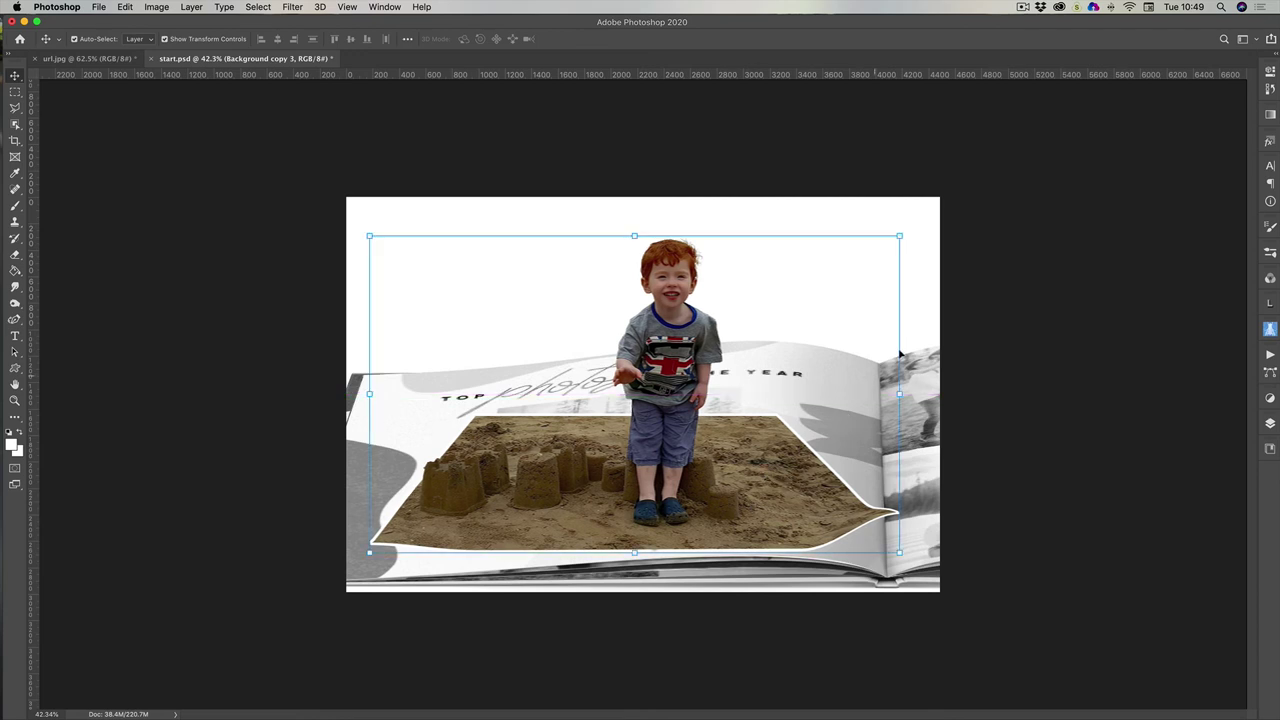
pyautogui.moveTo(910, 321); pyautogui.dragTo(911, 318)
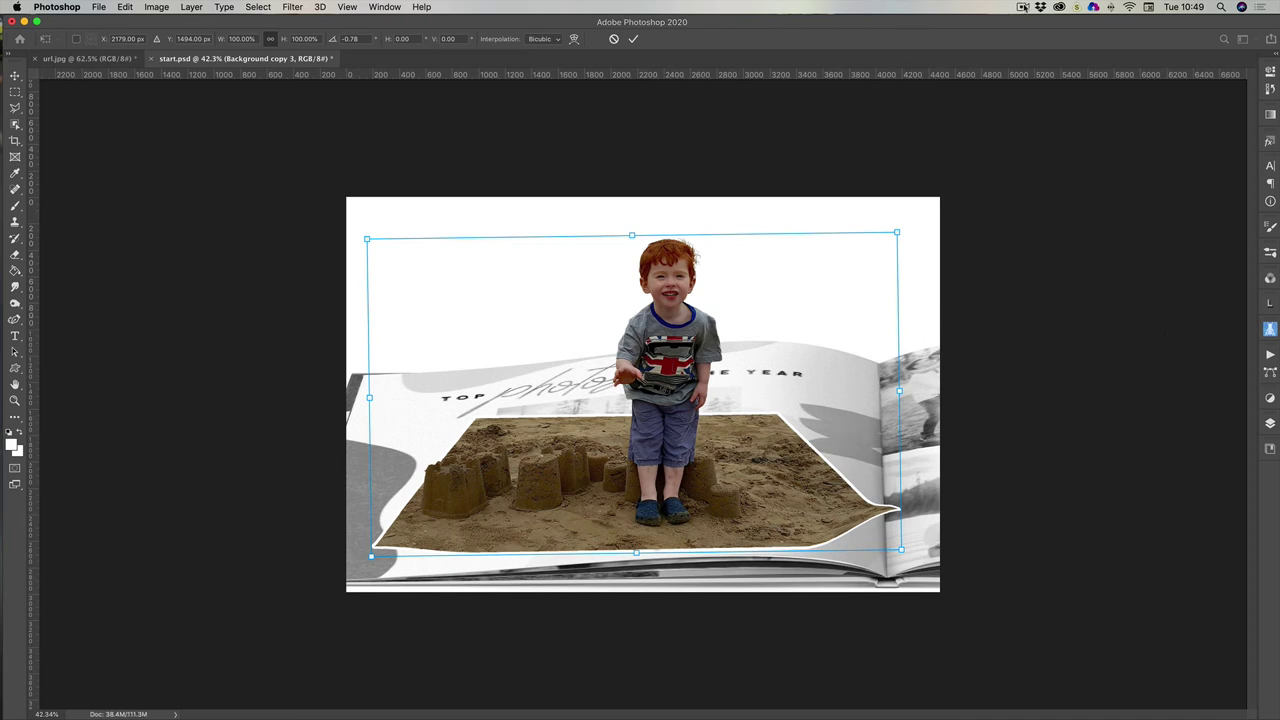
pyautogui.click(633, 38)
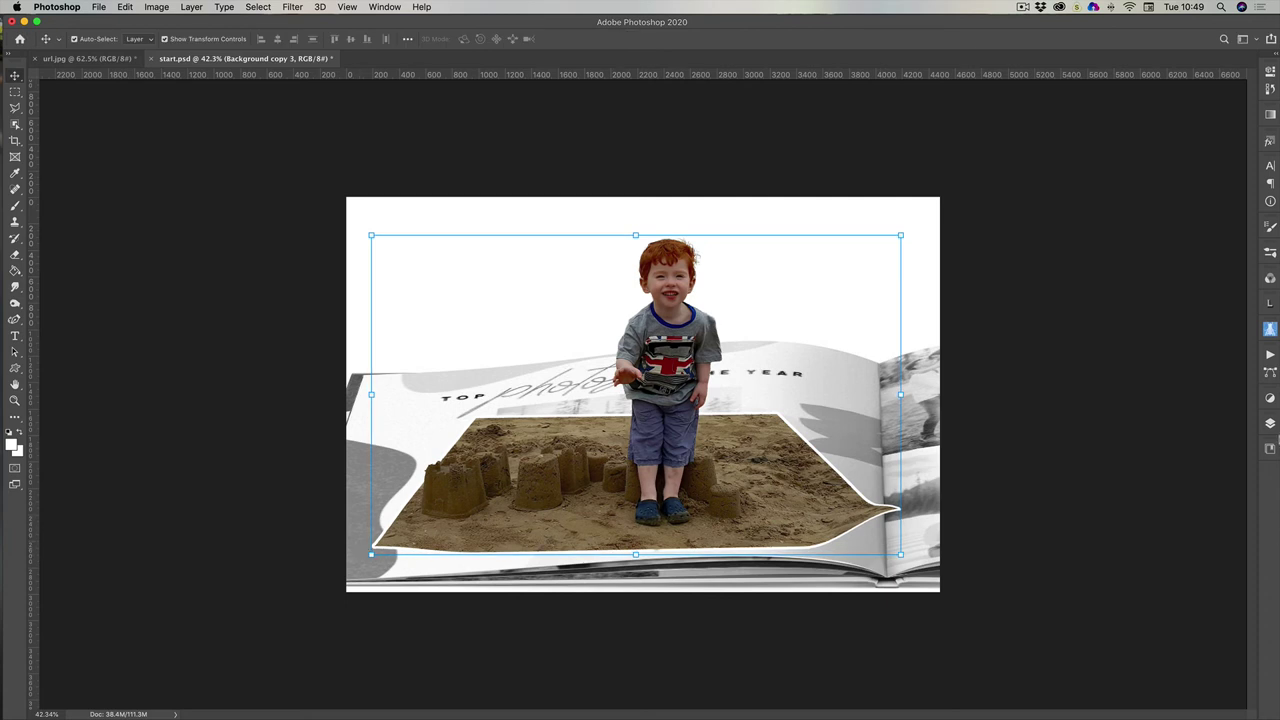
pyautogui.click(1270, 424)
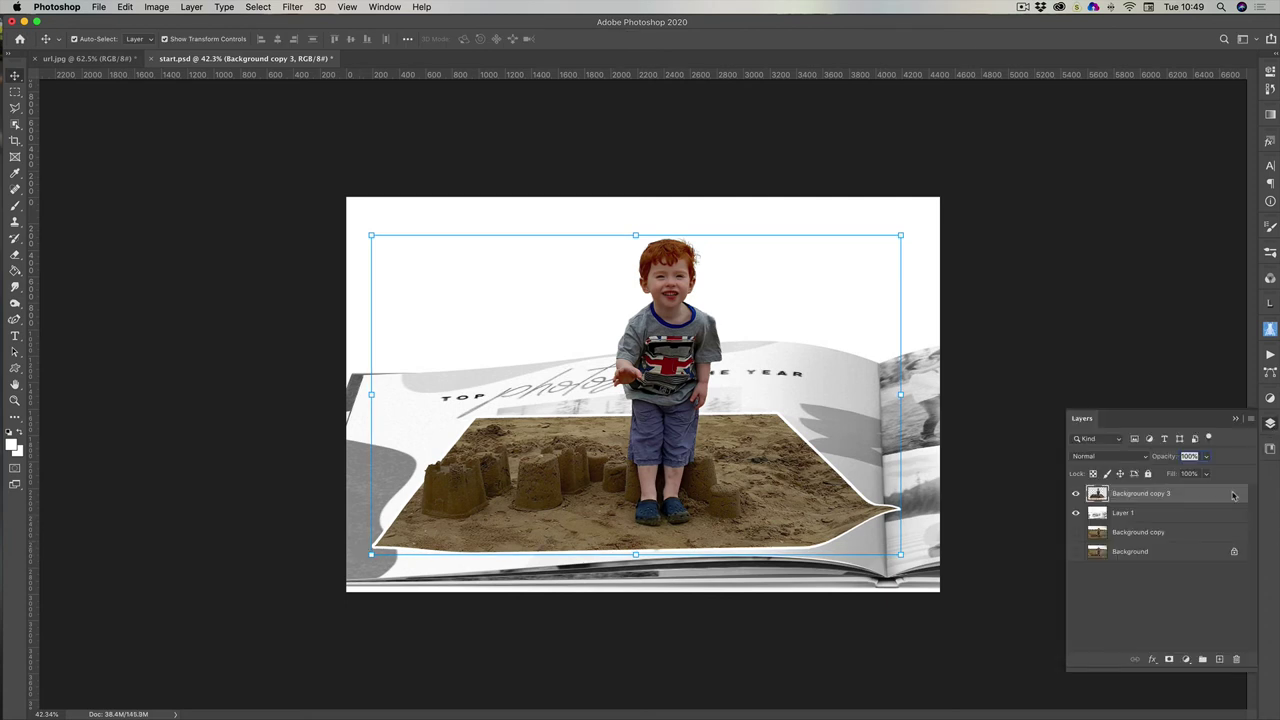
# Delete the Background copy and Background layers, keeping only Background copy 3 and Layer 1
pyautogui.click(1096, 538)
pyautogui.click(1100, 555)
pyautogui.click(1104, 536)
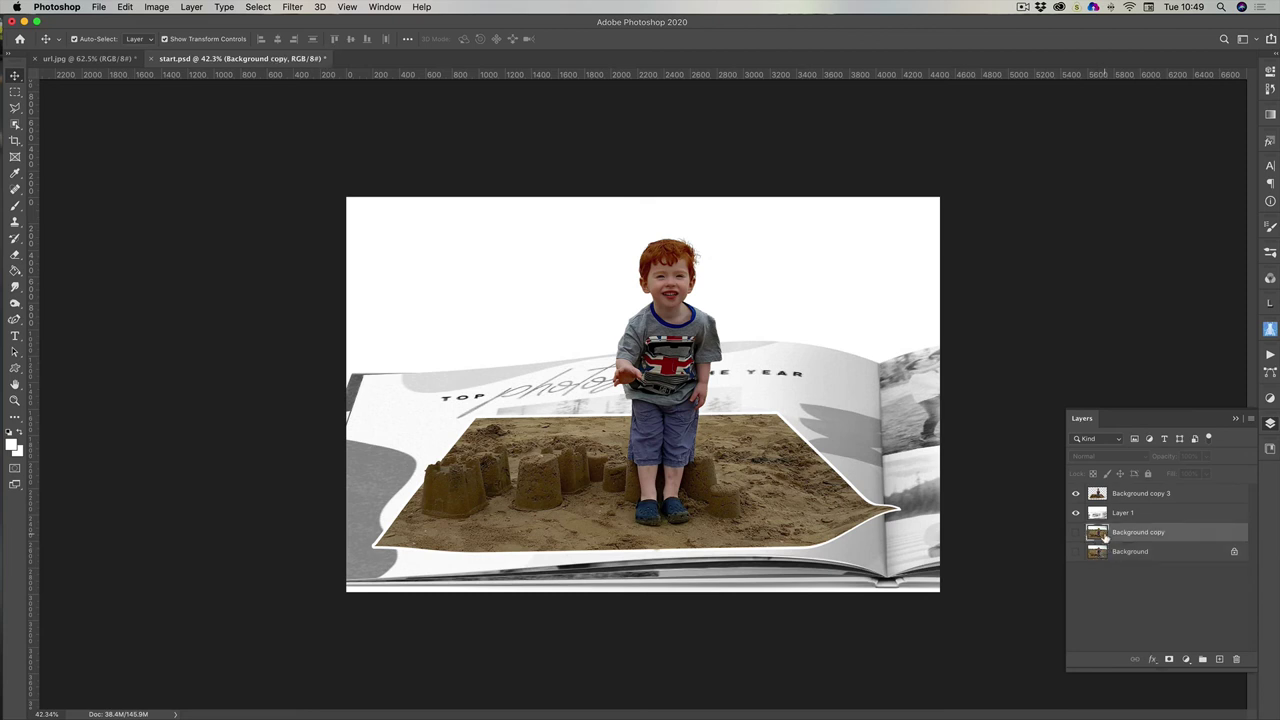
pyautogui.press('Delete')
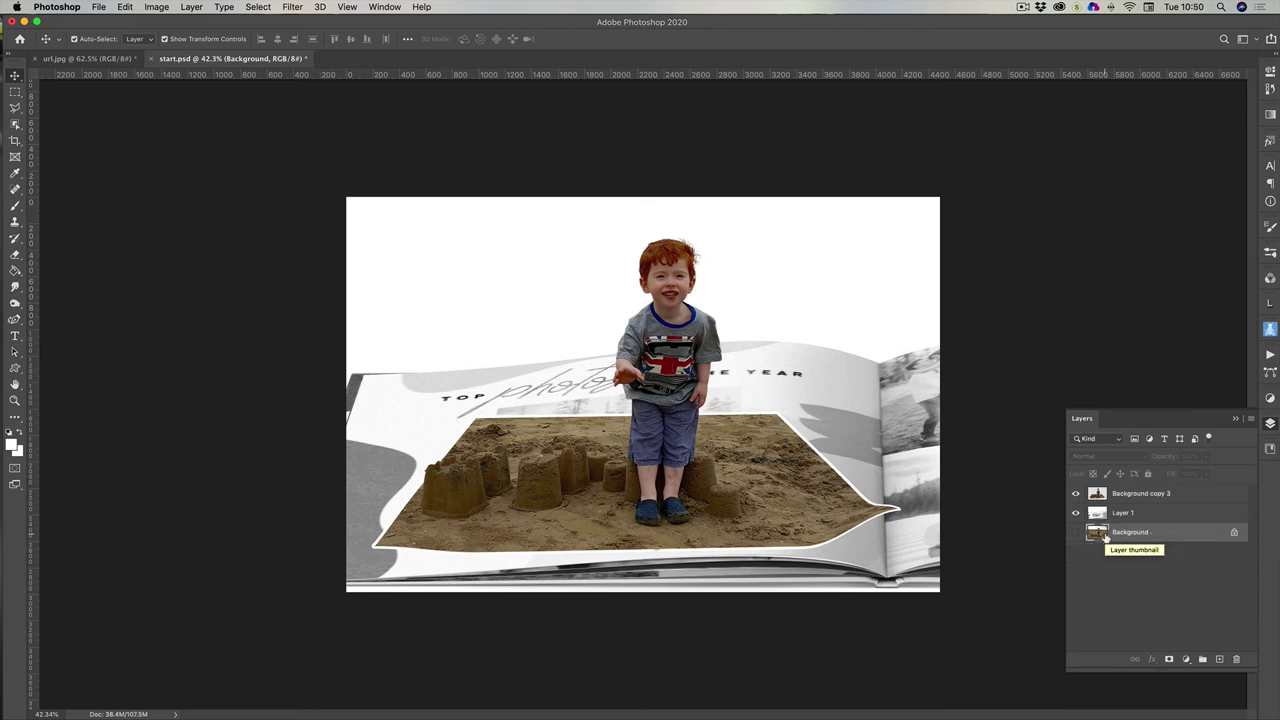
pyautogui.press('Delete')
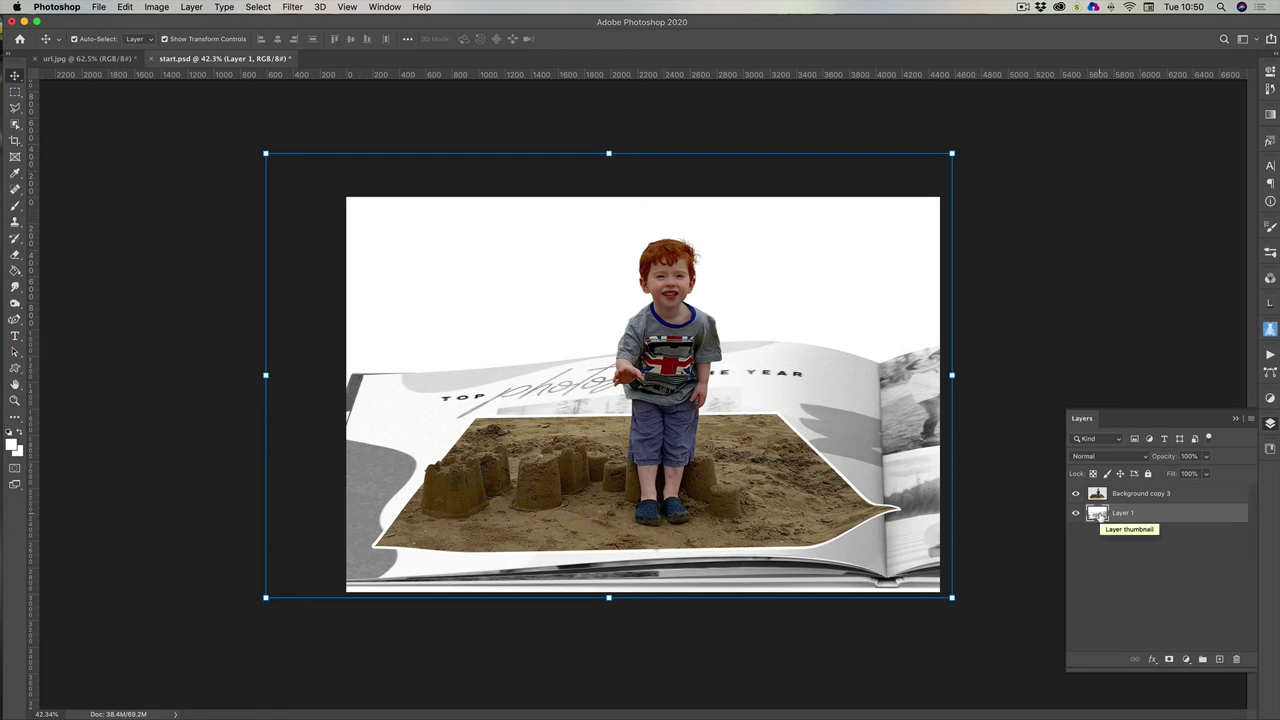
pyautogui.click(1270, 426)
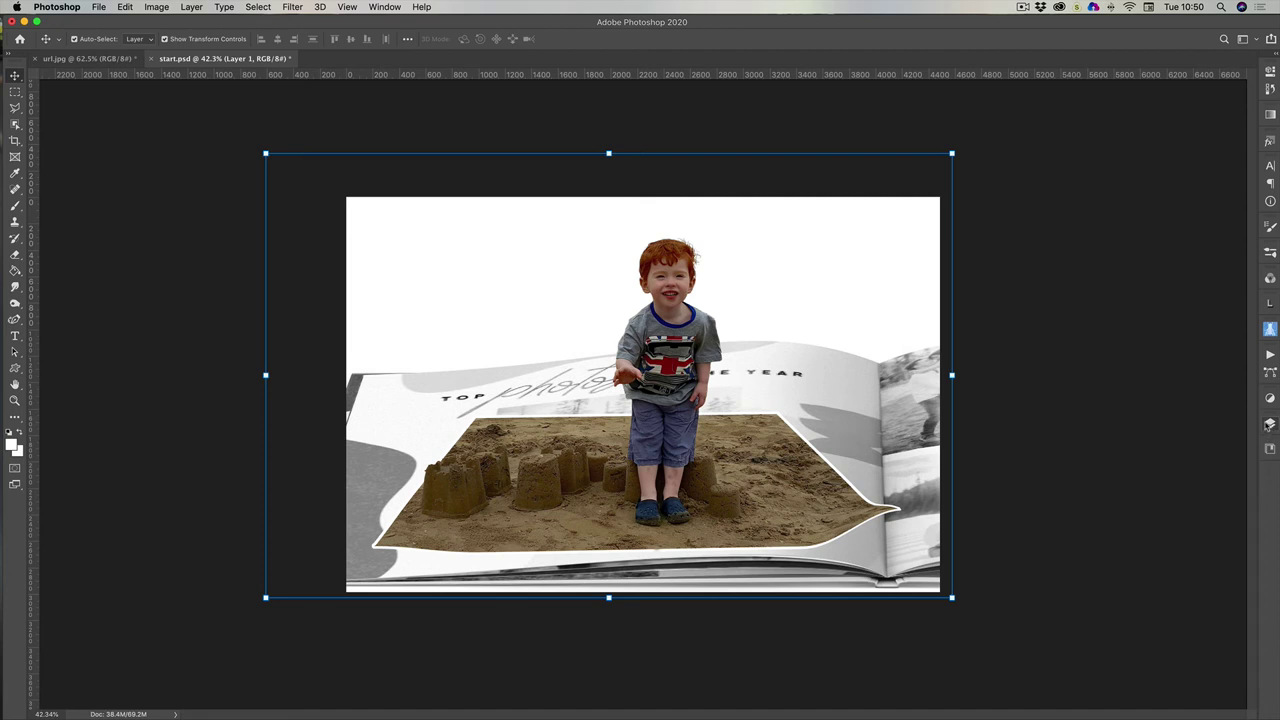
pyautogui.click(1270, 426)
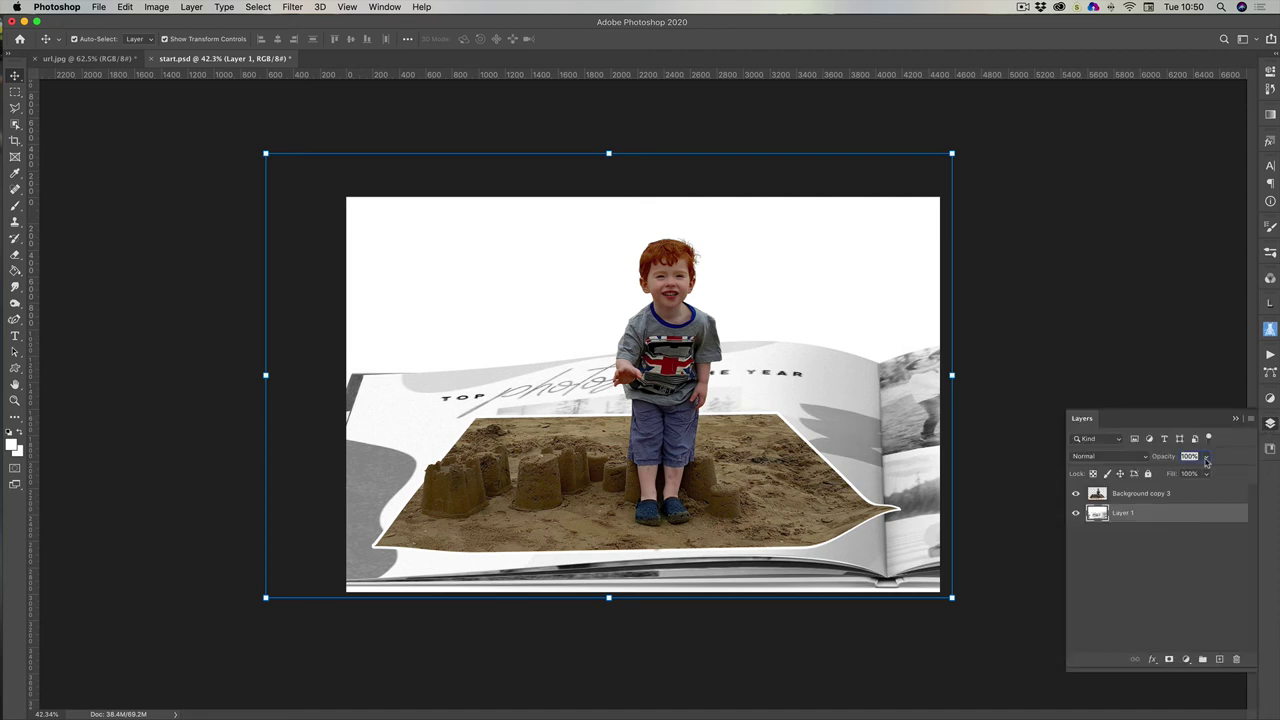
# Add Layer 2 and set up a black brush with 18% flow, 250 px size, 64% hardness
pyautogui.click(1218, 659)
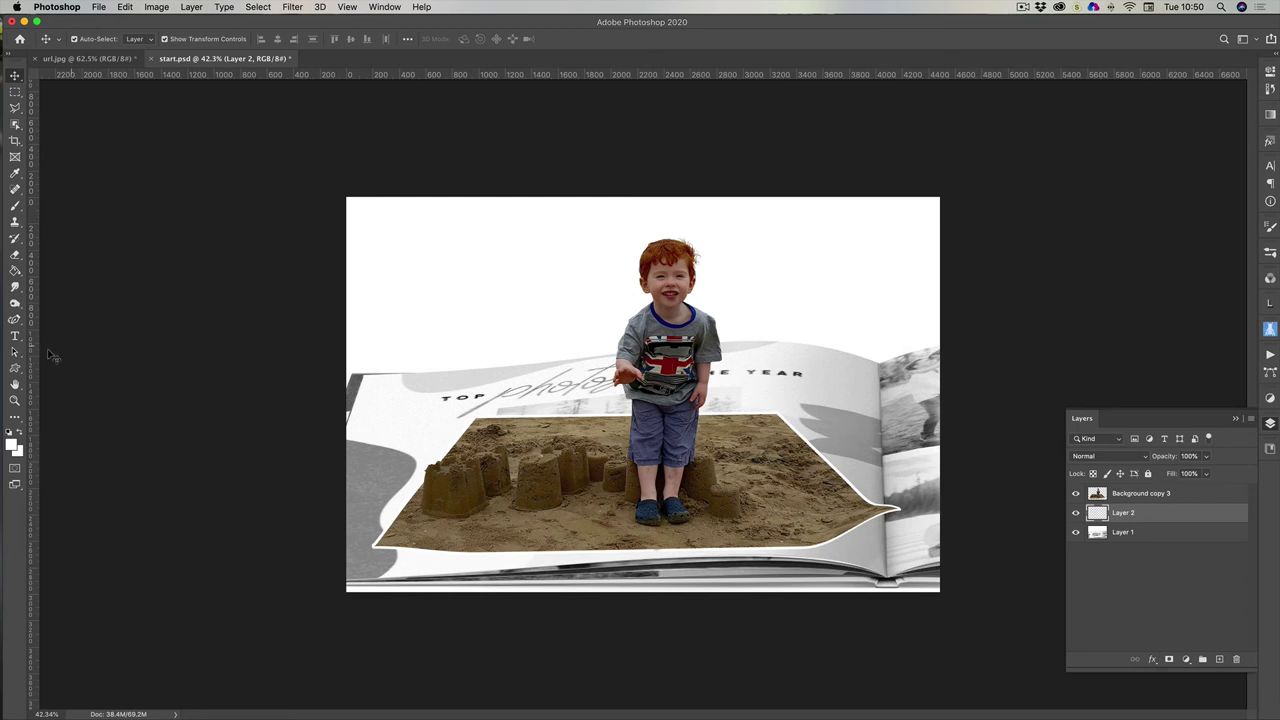
pyautogui.click(9, 431)
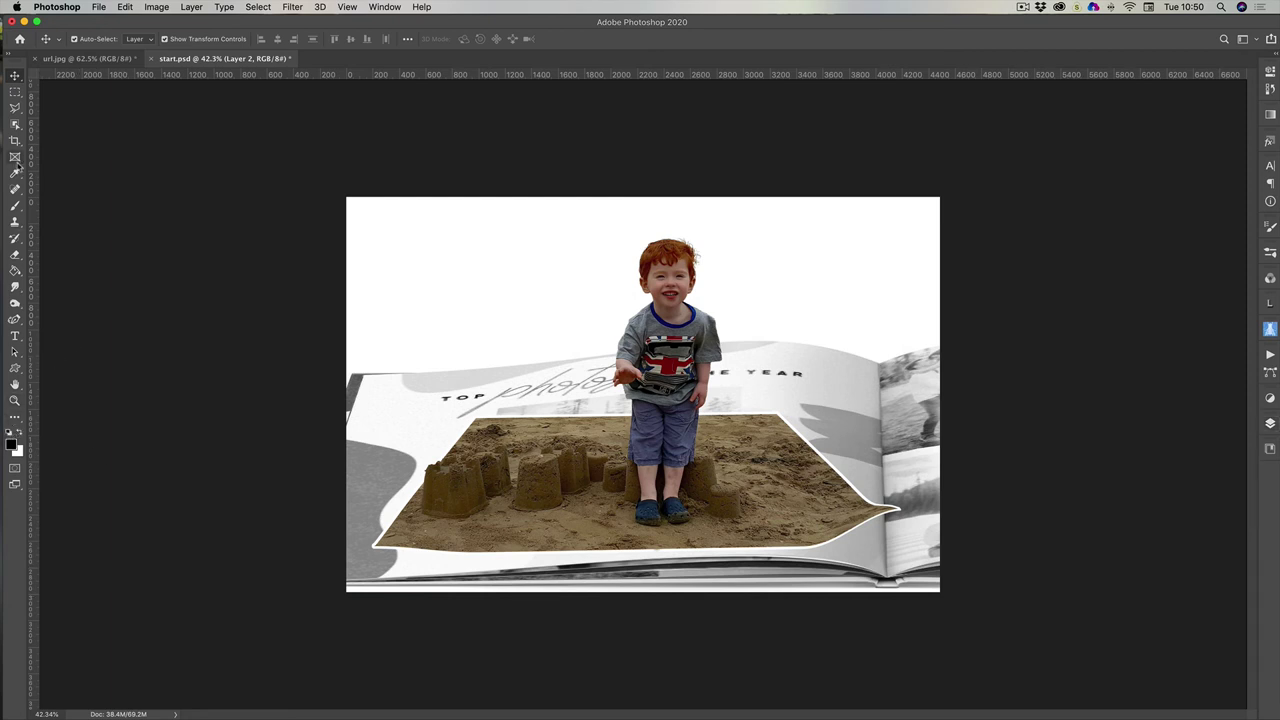
pyautogui.click(15, 205)
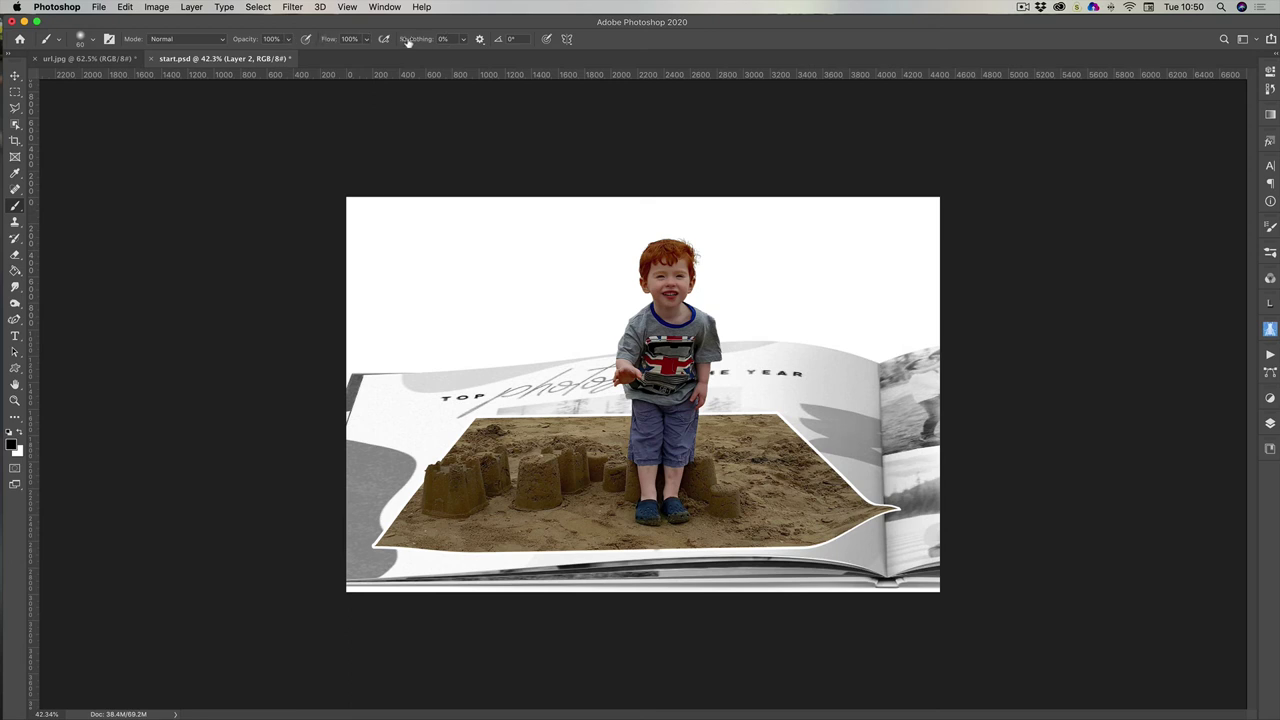
pyautogui.click(369, 41)
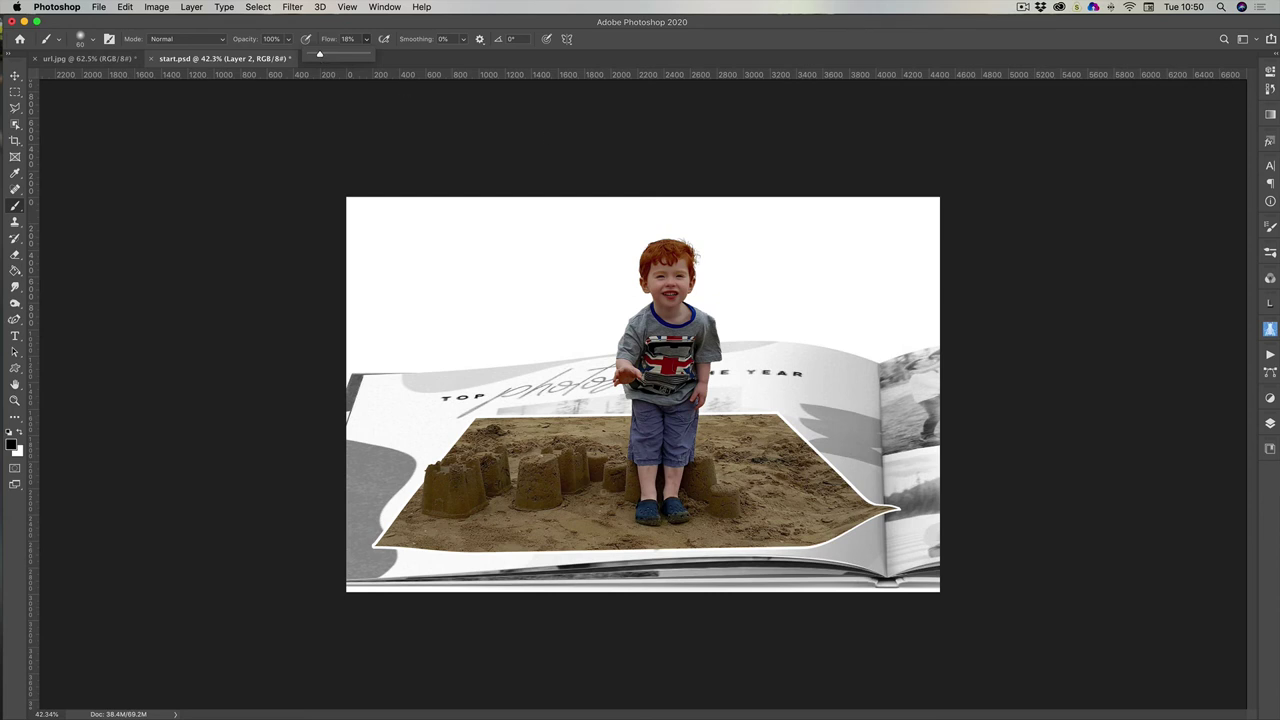
pyautogui.press(']')
pyautogui.press(']')
pyautogui.press(']')
pyautogui.press(']')
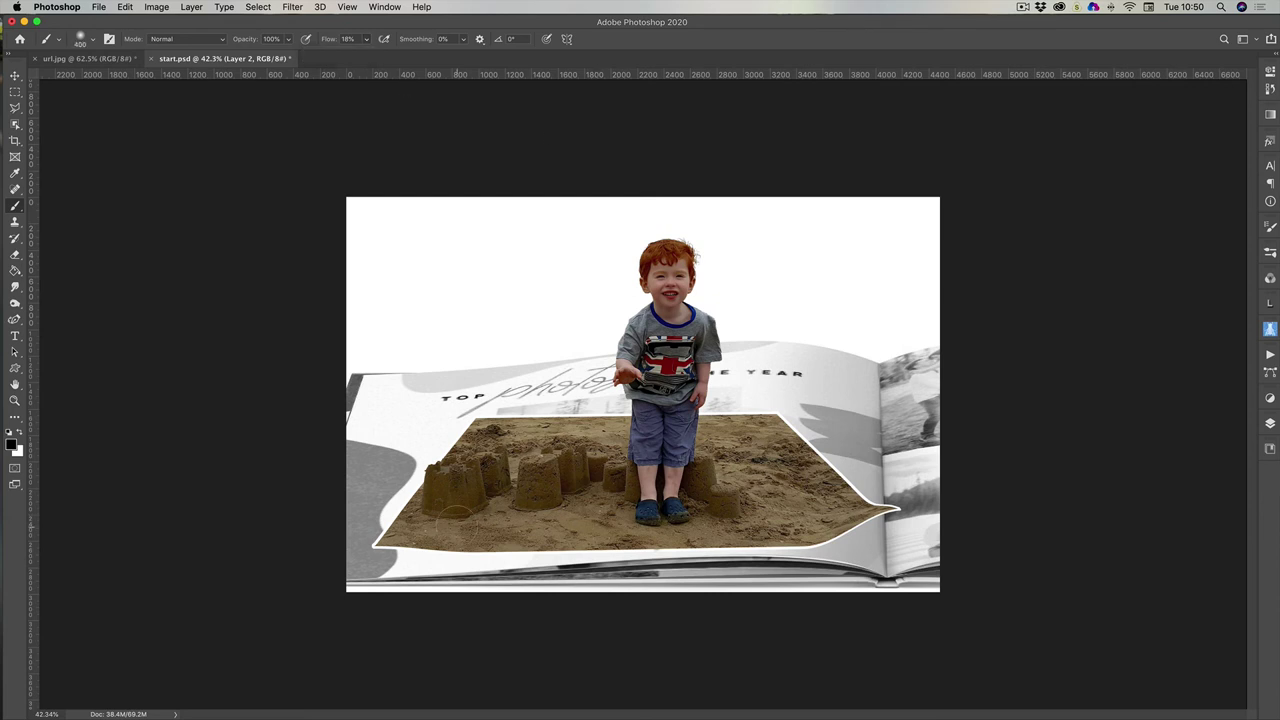
pyautogui.click(91, 42)
pyautogui.moveTo(77, 111); pyautogui.dragTo(125, 105)
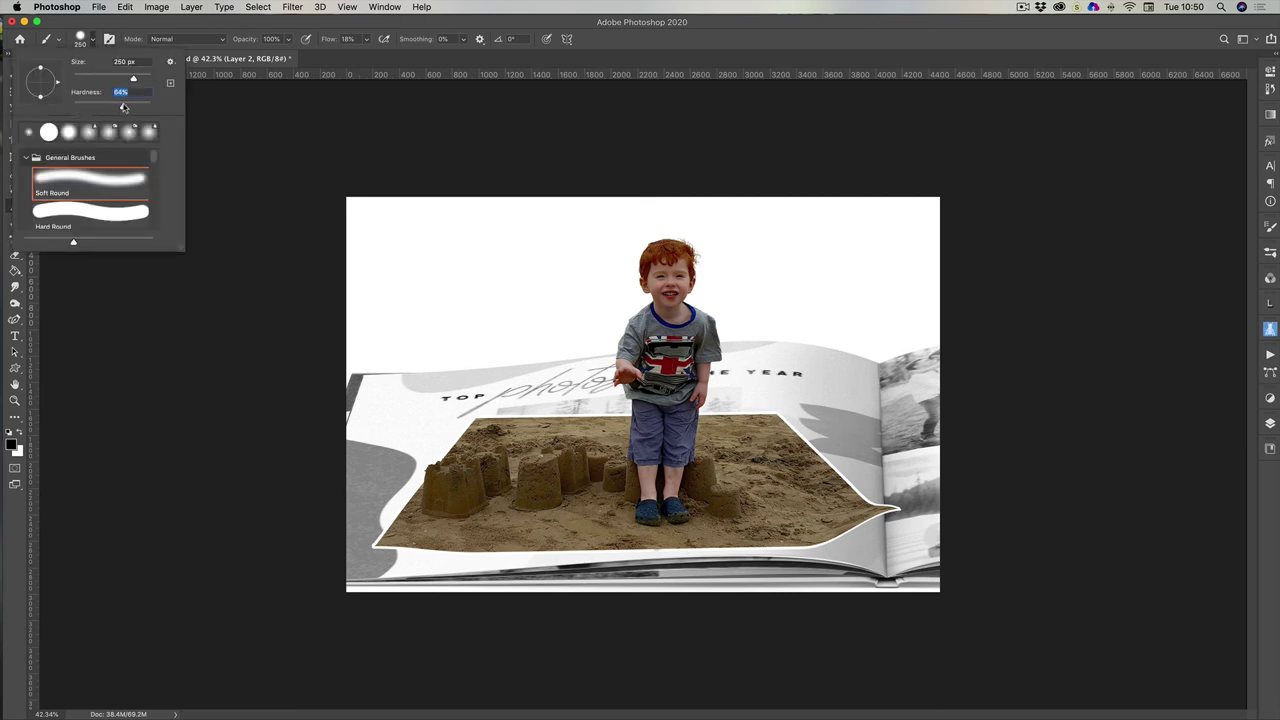
pyautogui.click(559, 104)
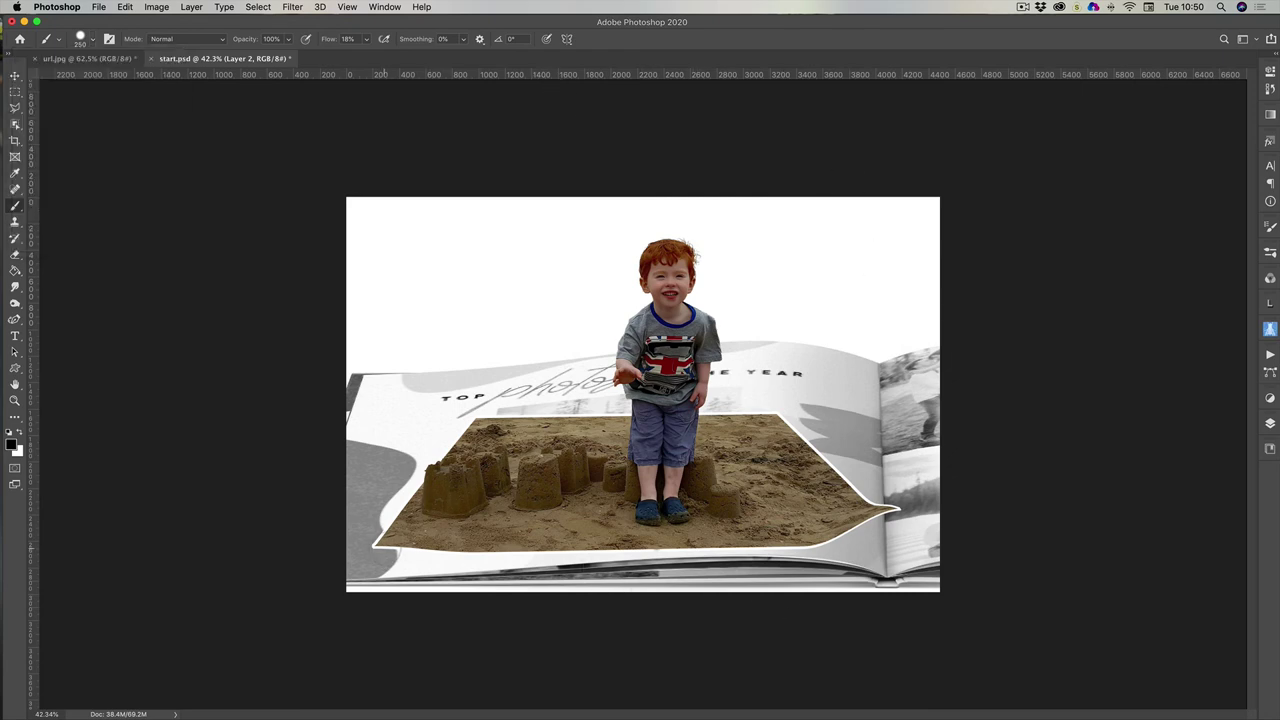
# Paint black shadow strokes along the sand's bottom edge and under the curled right side
pyautogui.moveTo(383, 554)
pyautogui.mouseDown()
pyautogui.moveTo(778, 551)
pyautogui.moveTo(860, 528)
pyautogui.moveTo(815, 553)
pyautogui.moveTo(778, 552)
pyautogui.mouseUp()
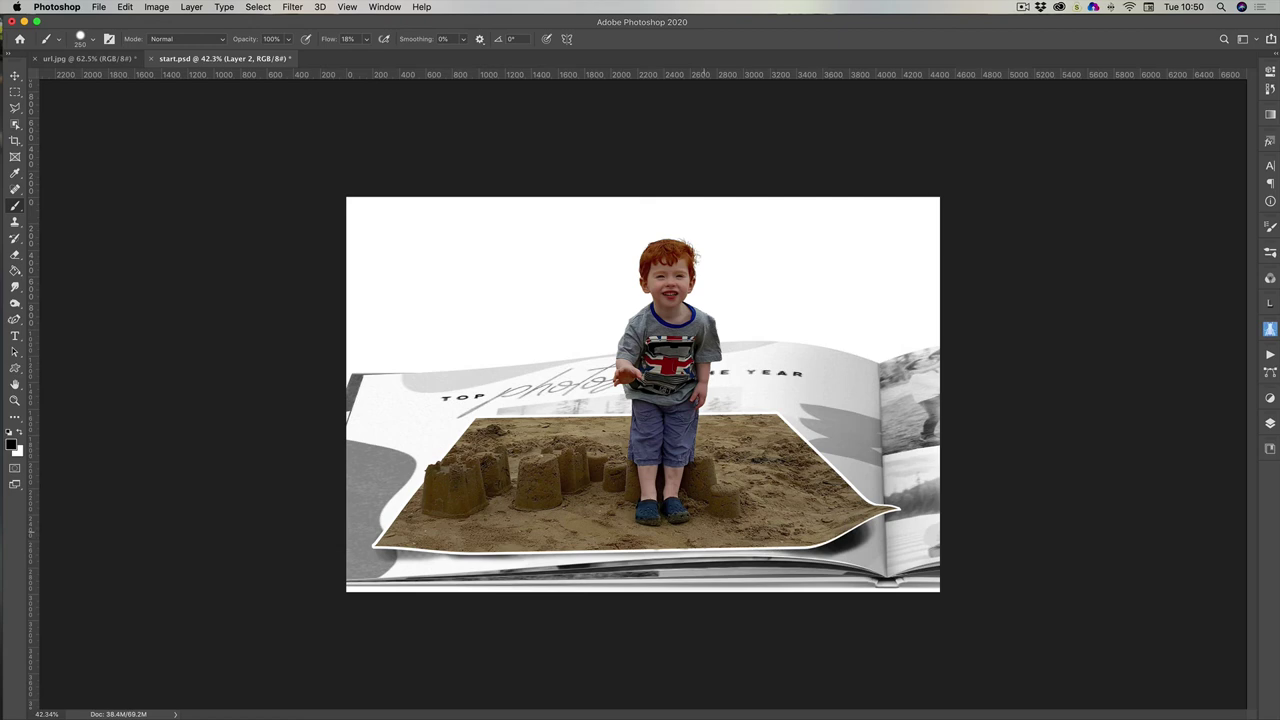
pyautogui.moveTo(680, 554)
pyautogui.mouseDown()
pyautogui.moveTo(378, 549)
pyautogui.moveTo(780, 551)
pyautogui.mouseUp()
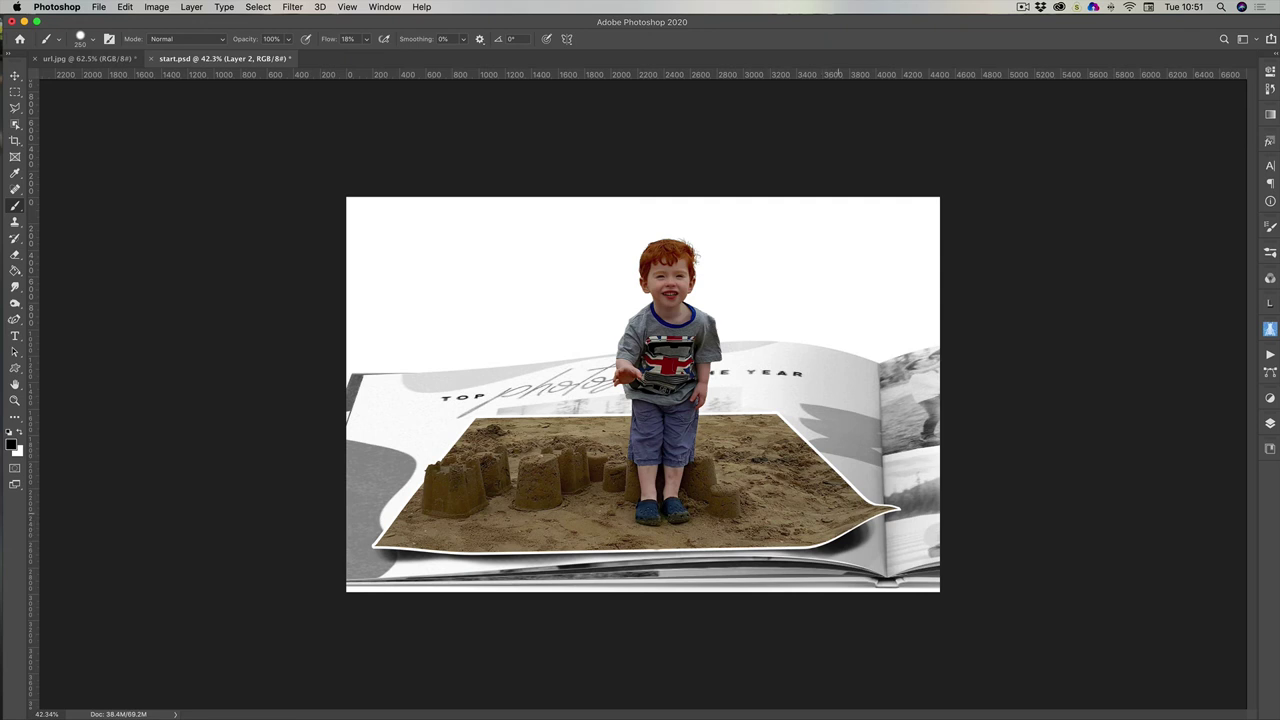
pyautogui.moveTo(862, 522)
pyautogui.mouseDown()
pyautogui.moveTo(848, 540)
pyautogui.moveTo(766, 554)
pyautogui.moveTo(400, 556)
pyautogui.moveTo(640, 550)
pyautogui.moveTo(417, 566)
pyautogui.moveTo(750, 565)
pyautogui.moveTo(805, 560)
pyautogui.moveTo(431, 556)
pyautogui.mouseUp()
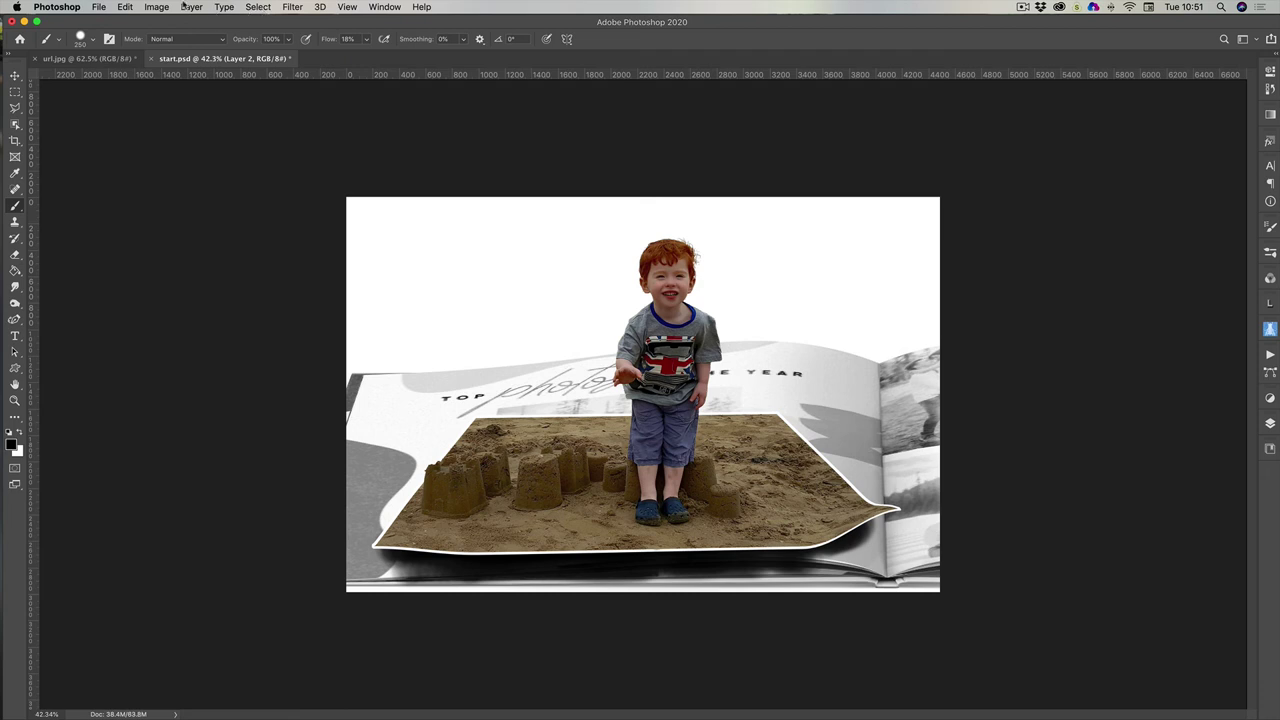
# Apply a Gaussian Blur with an 88.4-pixel radius to the shadow layer
pyautogui.click(291, 12)
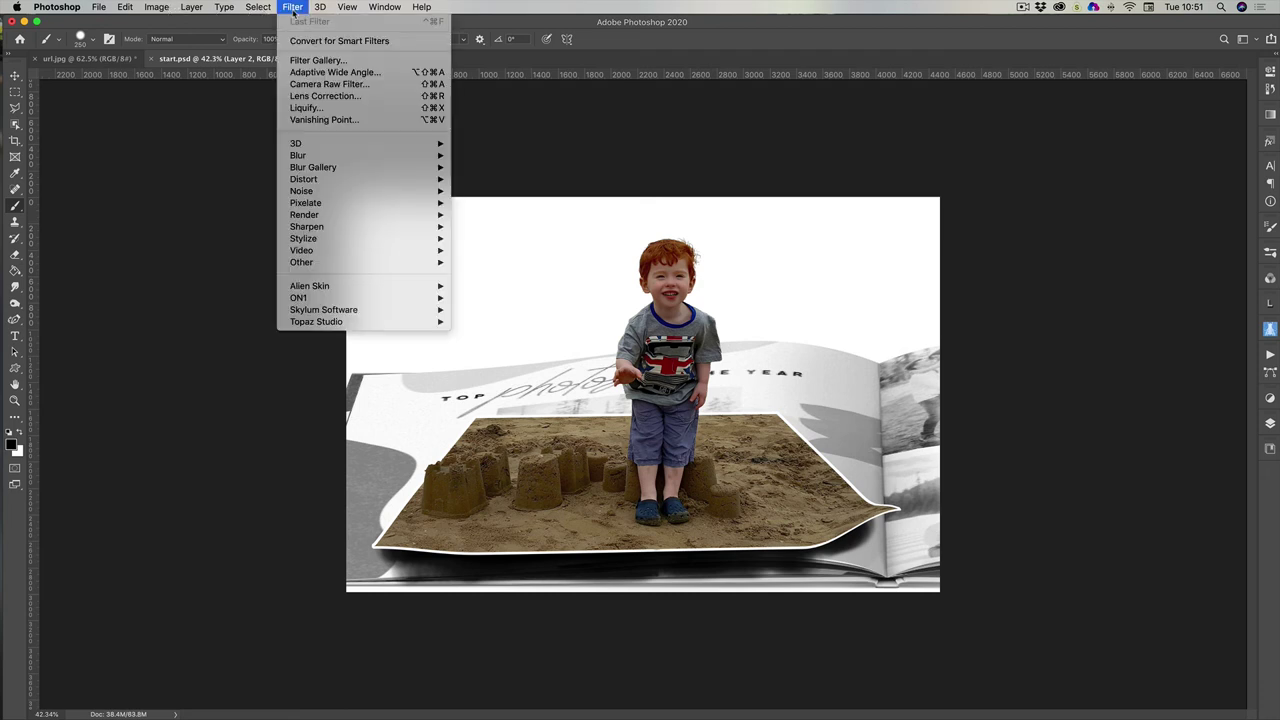
pyautogui.moveTo(322, 204)
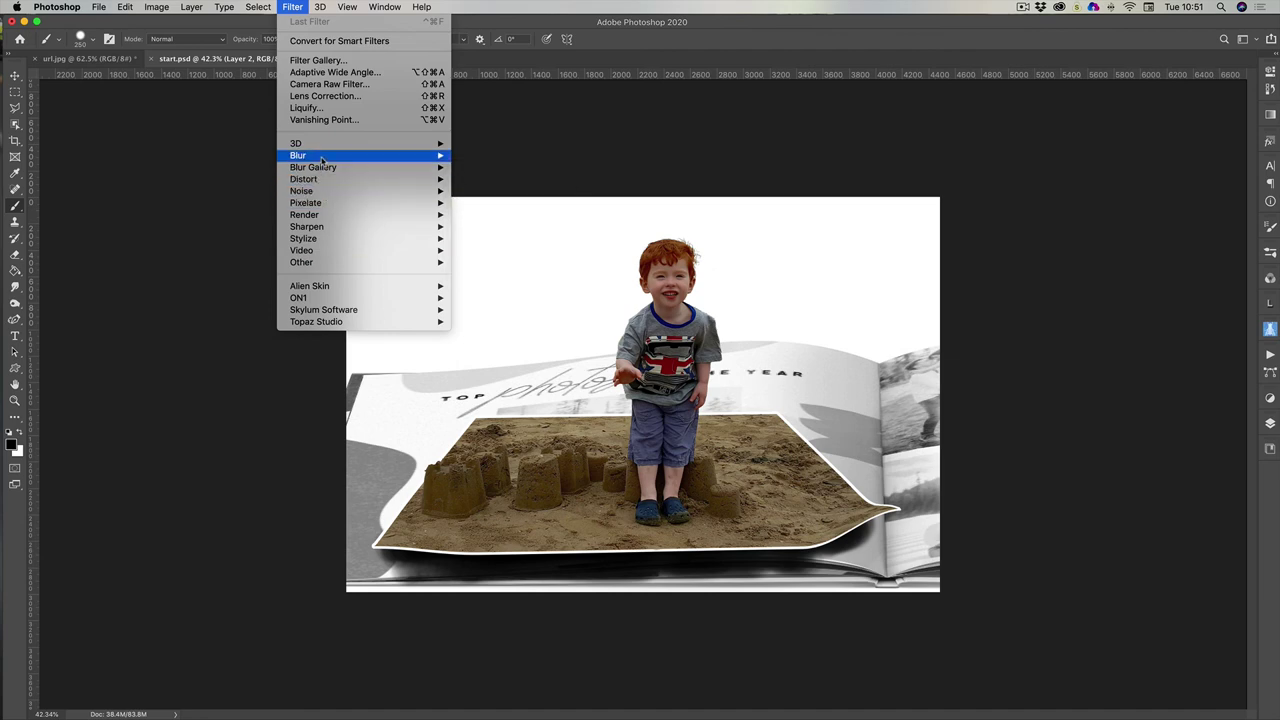
pyautogui.moveTo(324, 157)
pyautogui.click(495, 203)
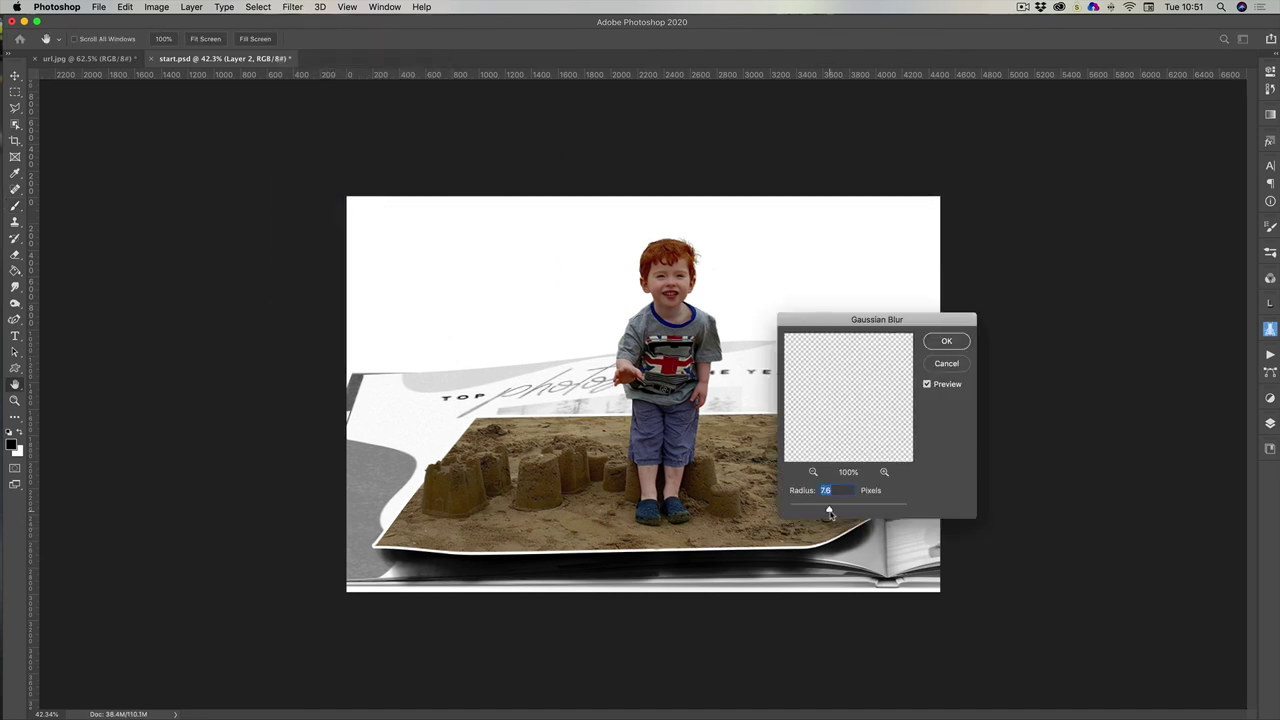
pyautogui.moveTo(829, 513); pyautogui.dragTo(862, 511)
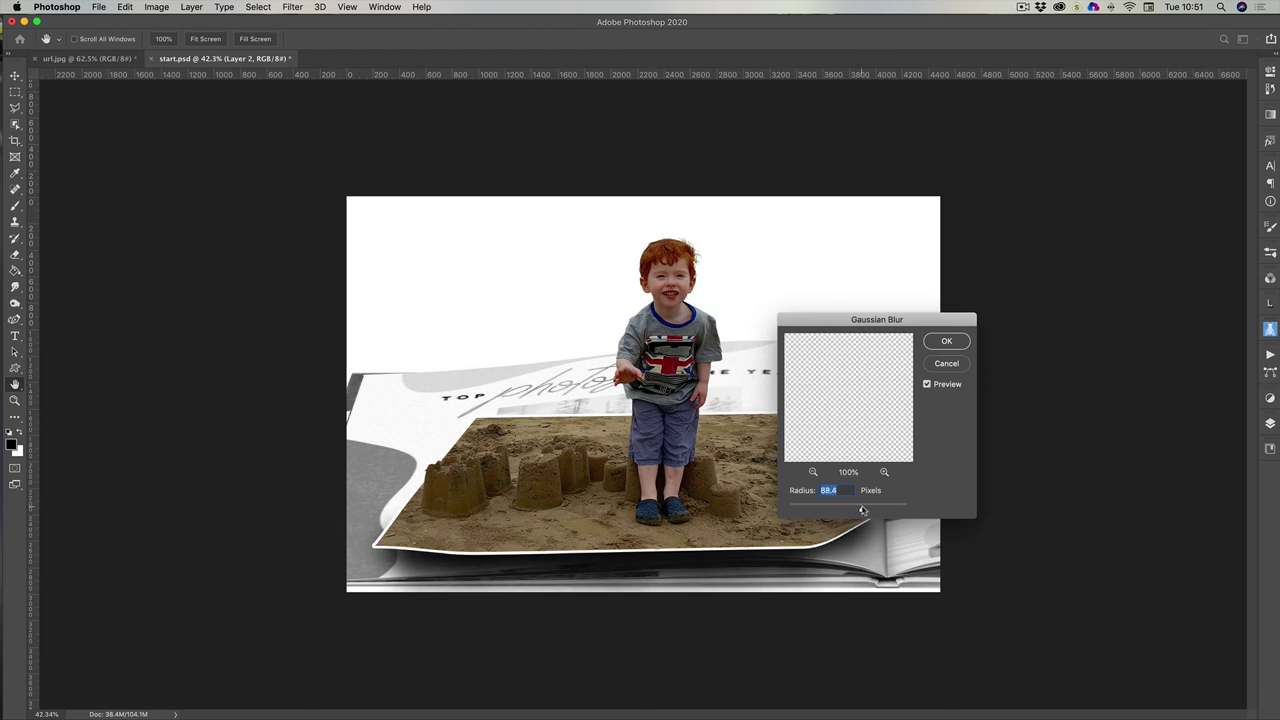
pyautogui.click(947, 342)
pyautogui.press('b')
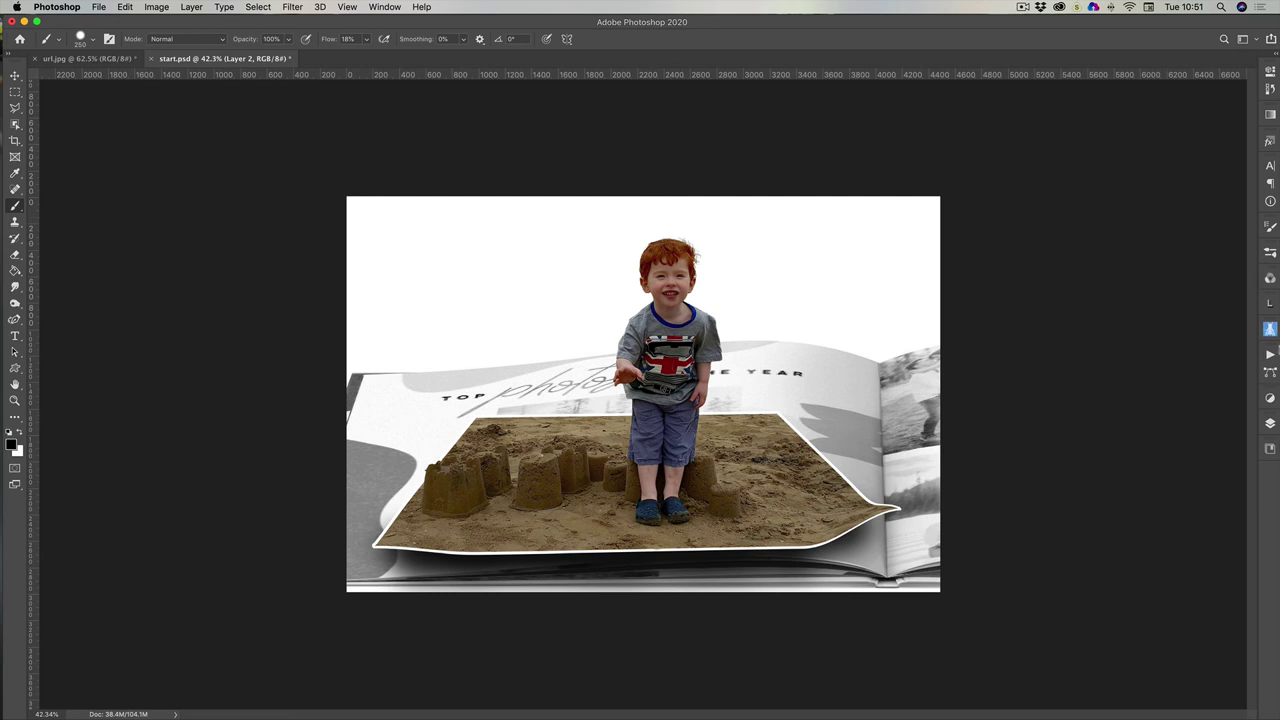
# Lower Layer 2's opacity to about 79%, then select the Background copy 3 layer
pyautogui.click(1270, 423)
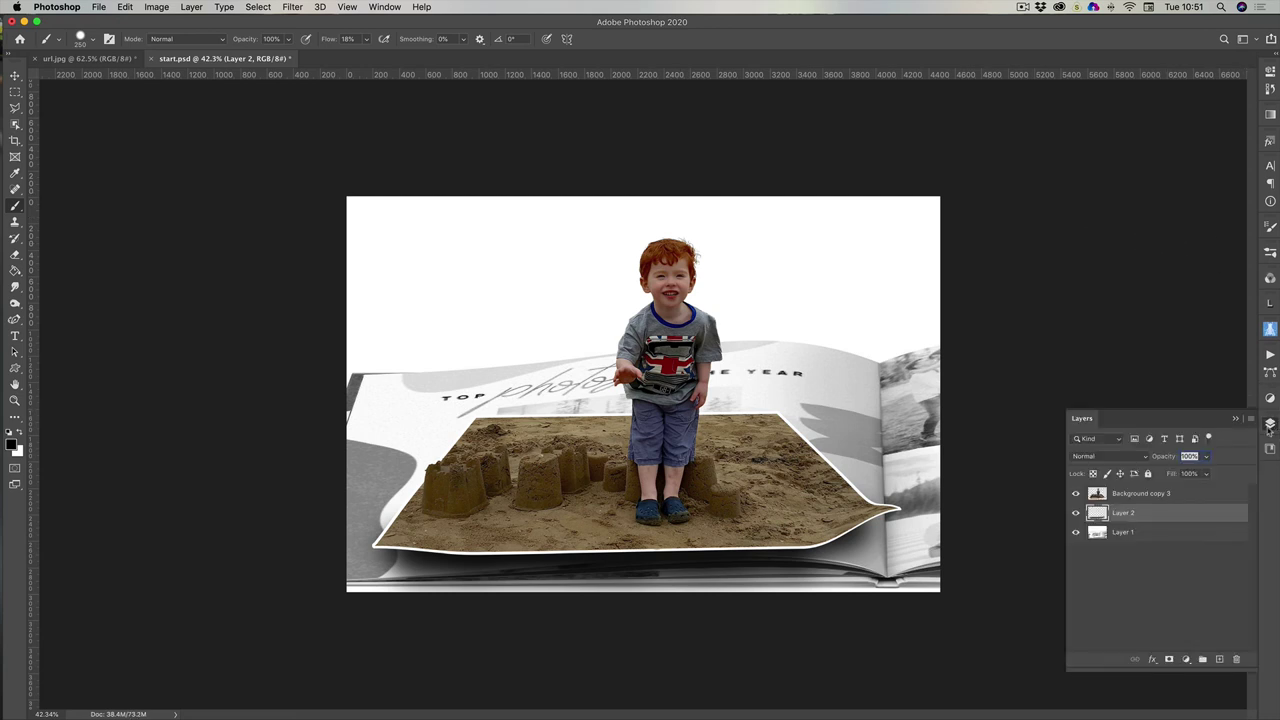
pyautogui.click(1194, 457)
pyautogui.click(1205, 457)
pyautogui.moveTo(1206, 474); pyautogui.dragTo(1195, 474)
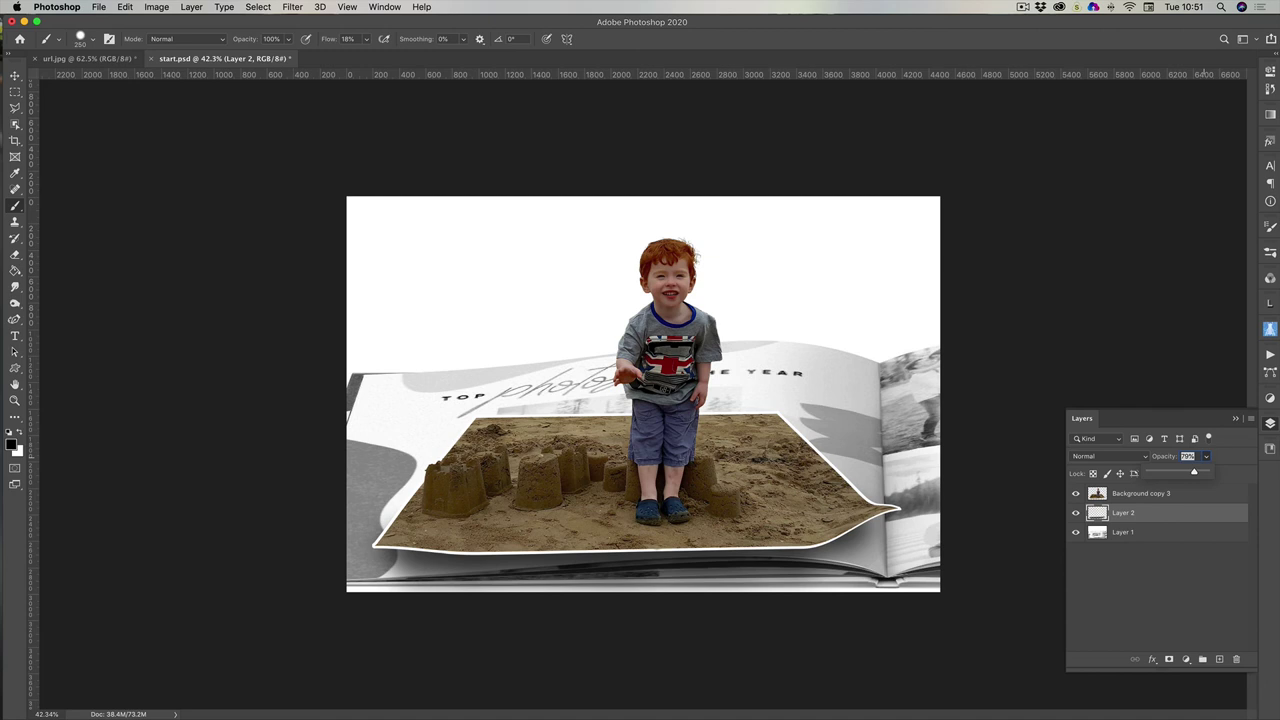
pyautogui.click(1235, 418)
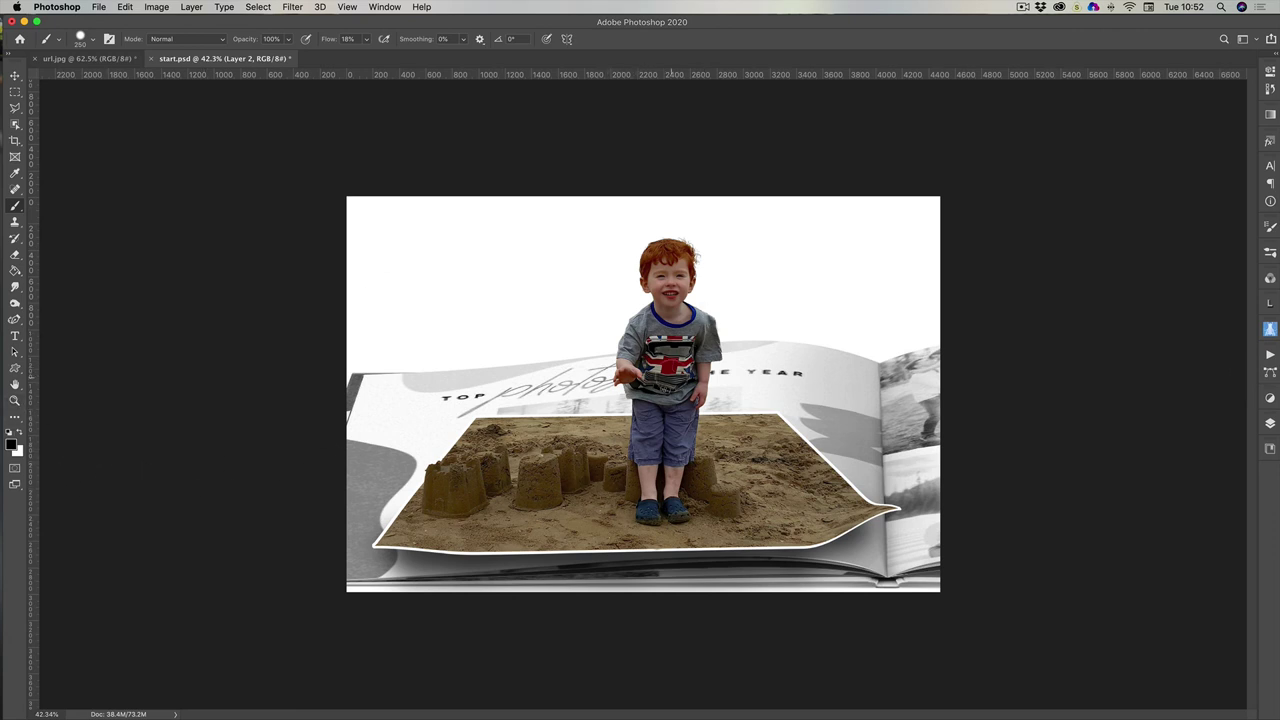
pyautogui.click(1271, 423)
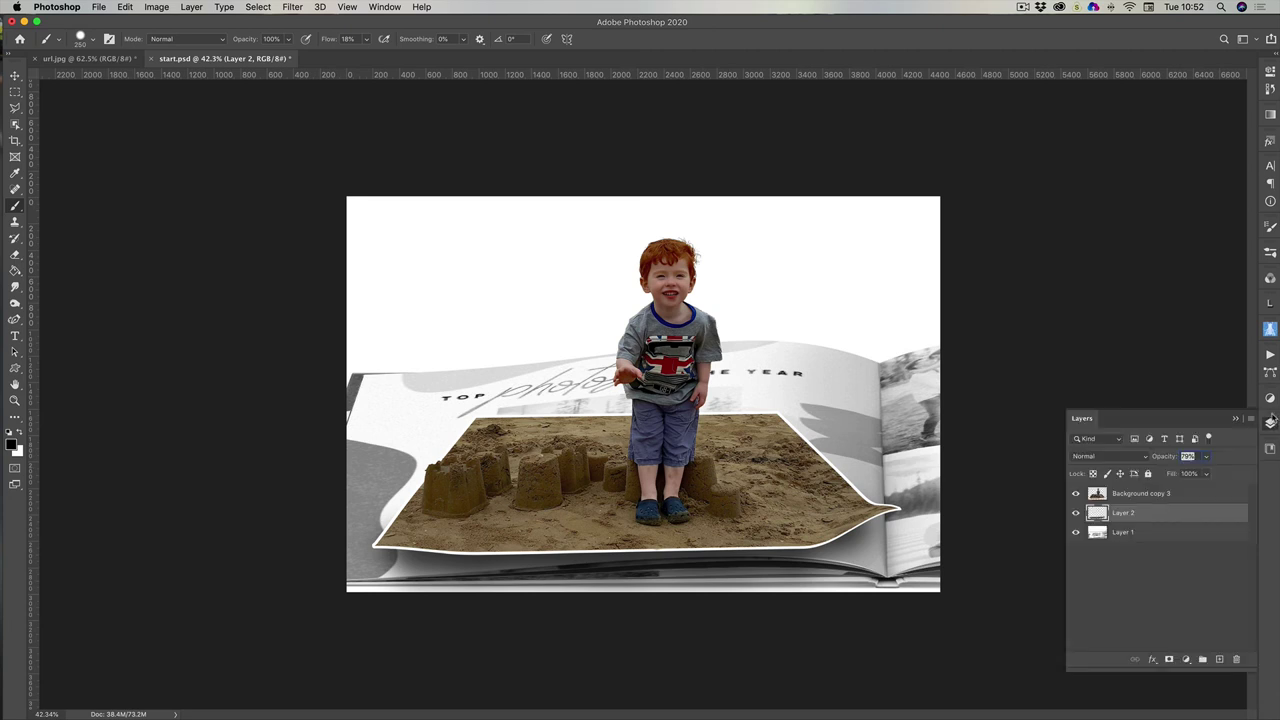
pyautogui.click(1100, 496)
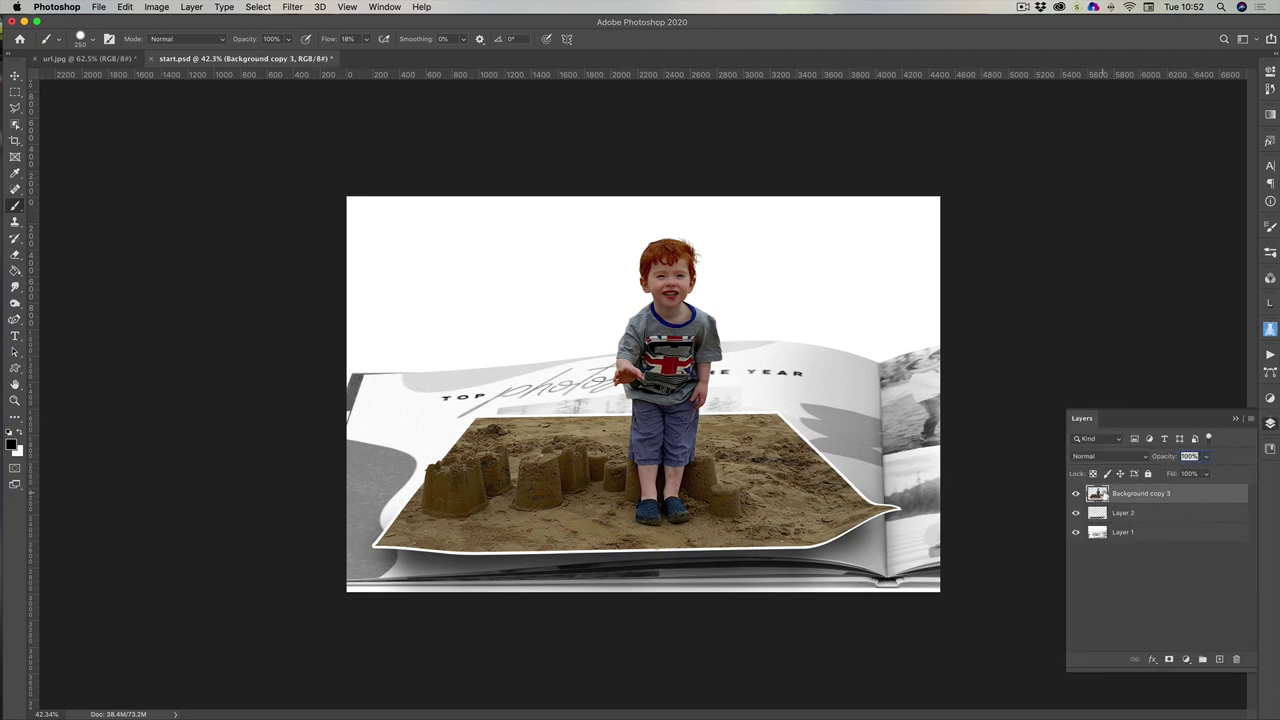
# Apply Camera Raw to the boy layer: Clarity +8, Saturation +14, Texture +6, slightly warmer white balance
pyautogui.click(289, 7)
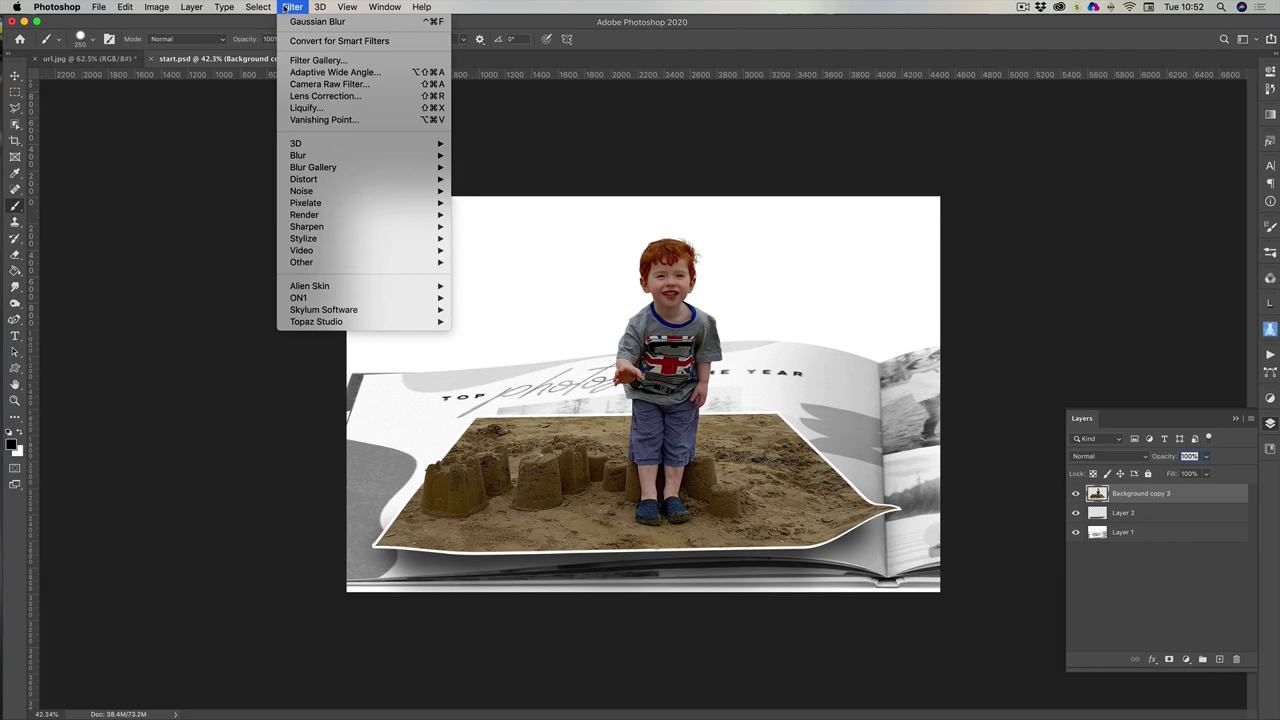
pyautogui.click(310, 85)
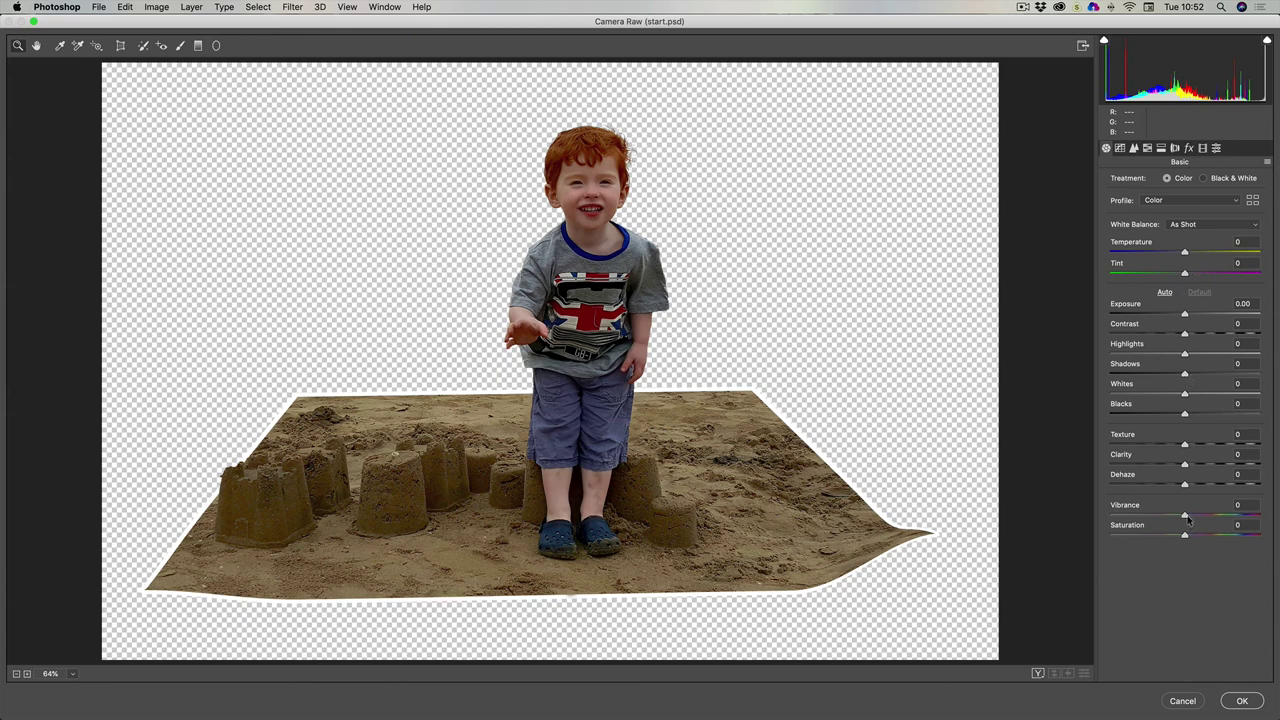
pyautogui.moveTo(1187, 518); pyautogui.dragTo(1206, 536)
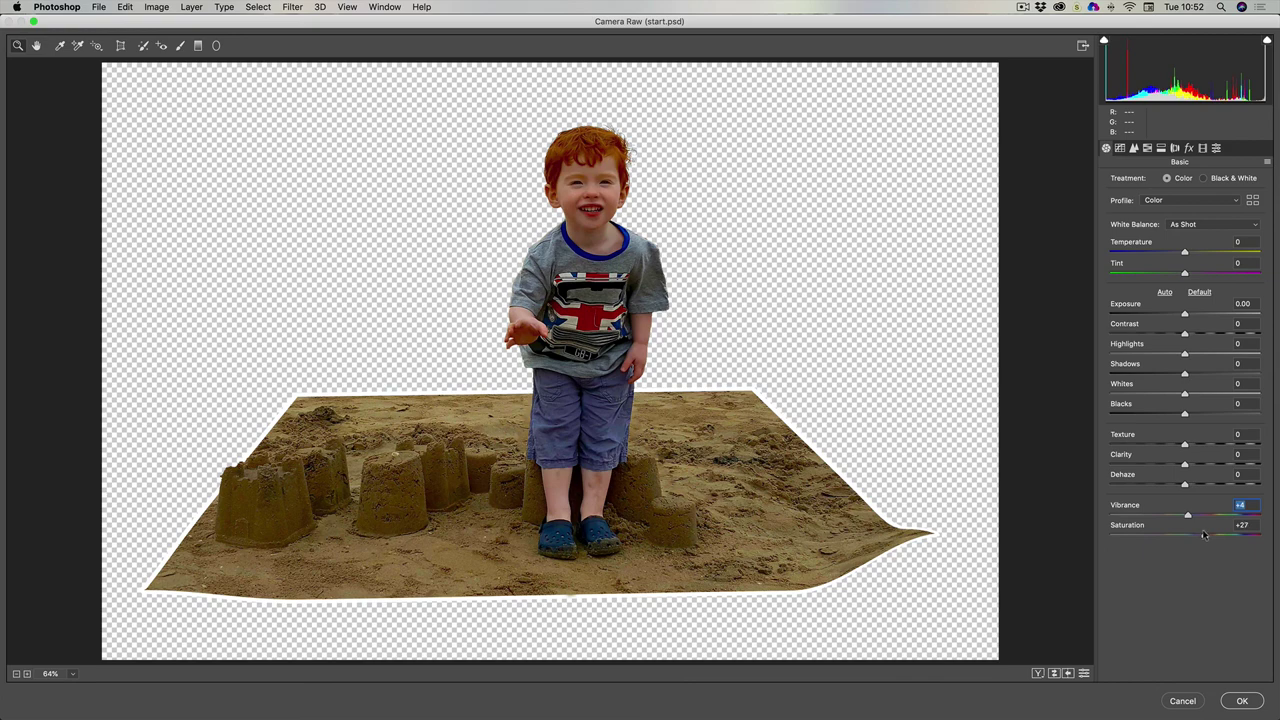
pyautogui.moveTo(1204, 535); pyautogui.dragTo(1194, 533)
pyautogui.click(1189, 517)
pyautogui.moveTo(1185, 445)
pyautogui.mouseDown()
pyautogui.moveTo(1211, 447)
pyautogui.moveTo(1189, 446)
pyautogui.mouseUp()
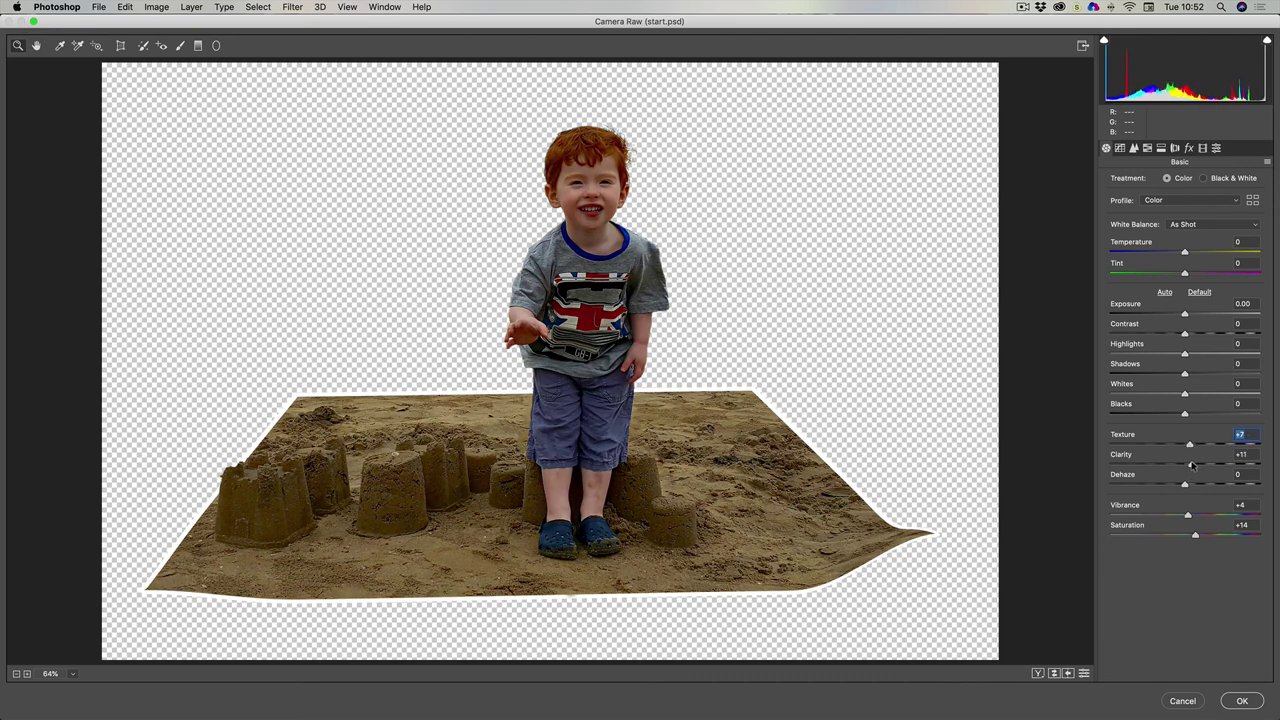
pyautogui.moveTo(1190, 465); pyautogui.dragTo(1190, 464)
pyautogui.click(1191, 464)
pyautogui.click(1189, 446)
pyautogui.moveTo(1184, 254)
pyautogui.mouseDown()
pyautogui.moveTo(1175, 276)
pyautogui.moveTo(1189, 276)
pyautogui.mouseUp()
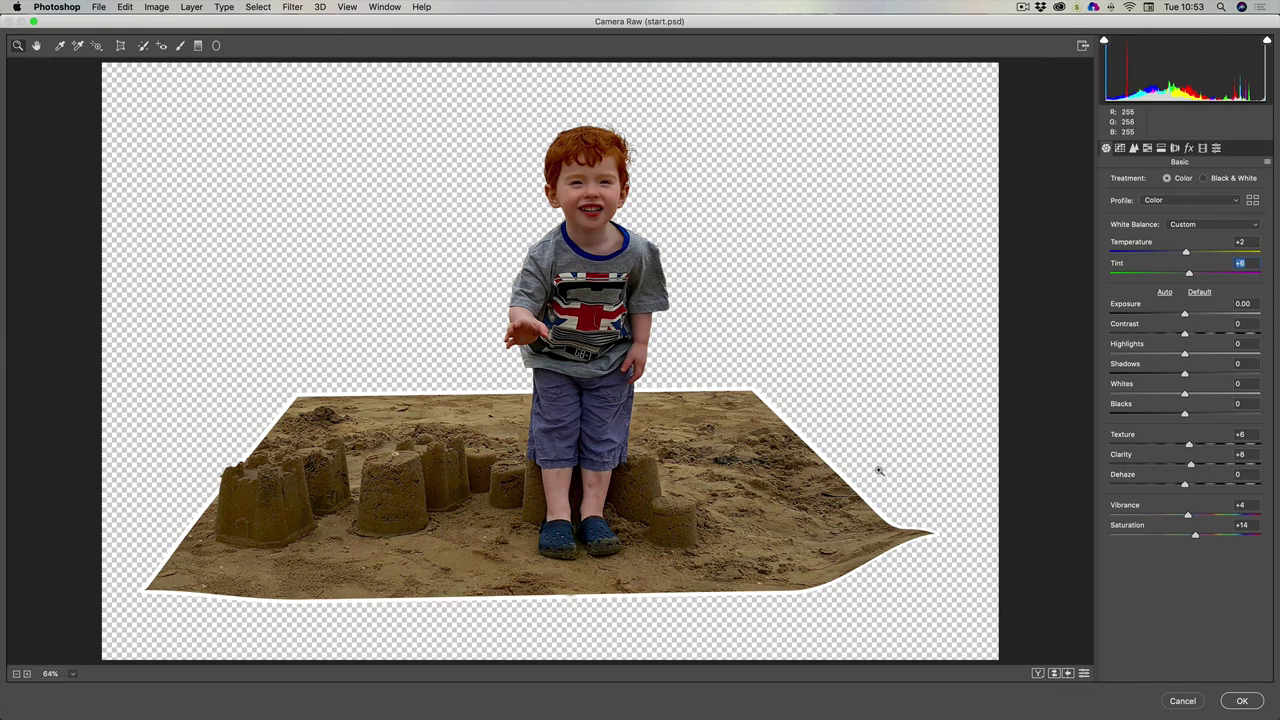
pyautogui.click(1238, 701)
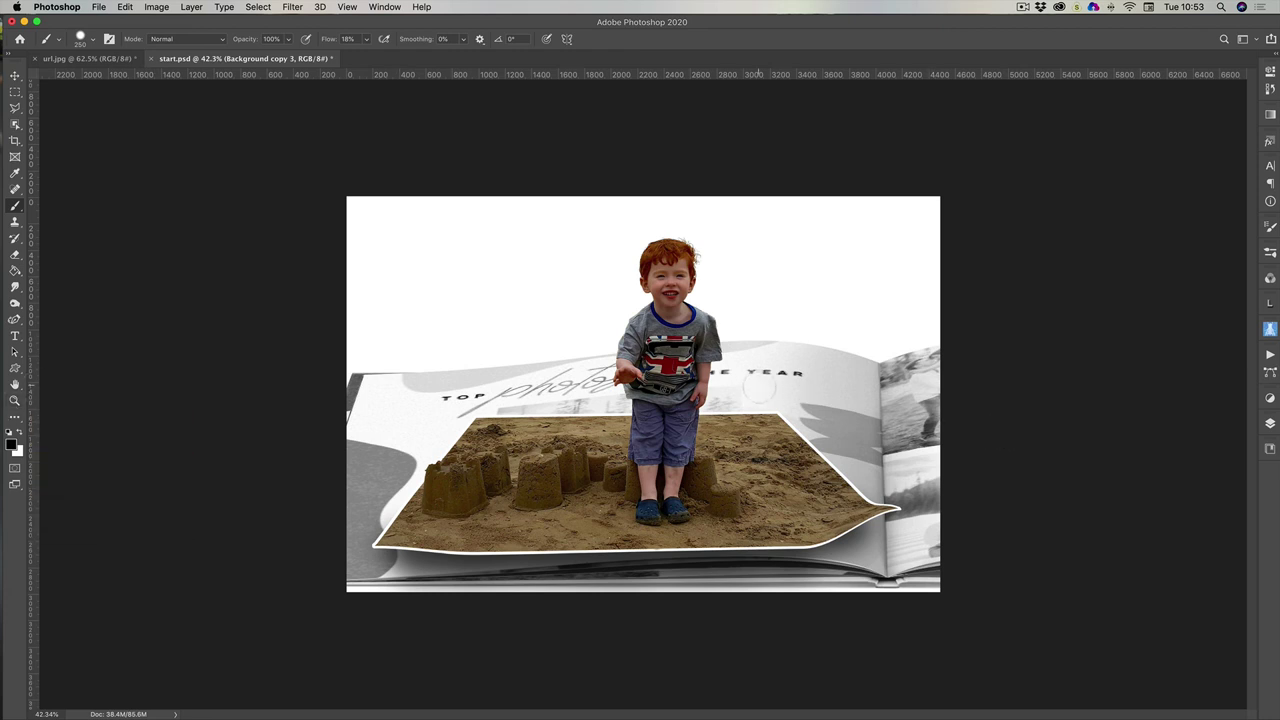
# Duplicate the book photo Layer 1 to create Layer 1 copy
pyautogui.click(1271, 424)
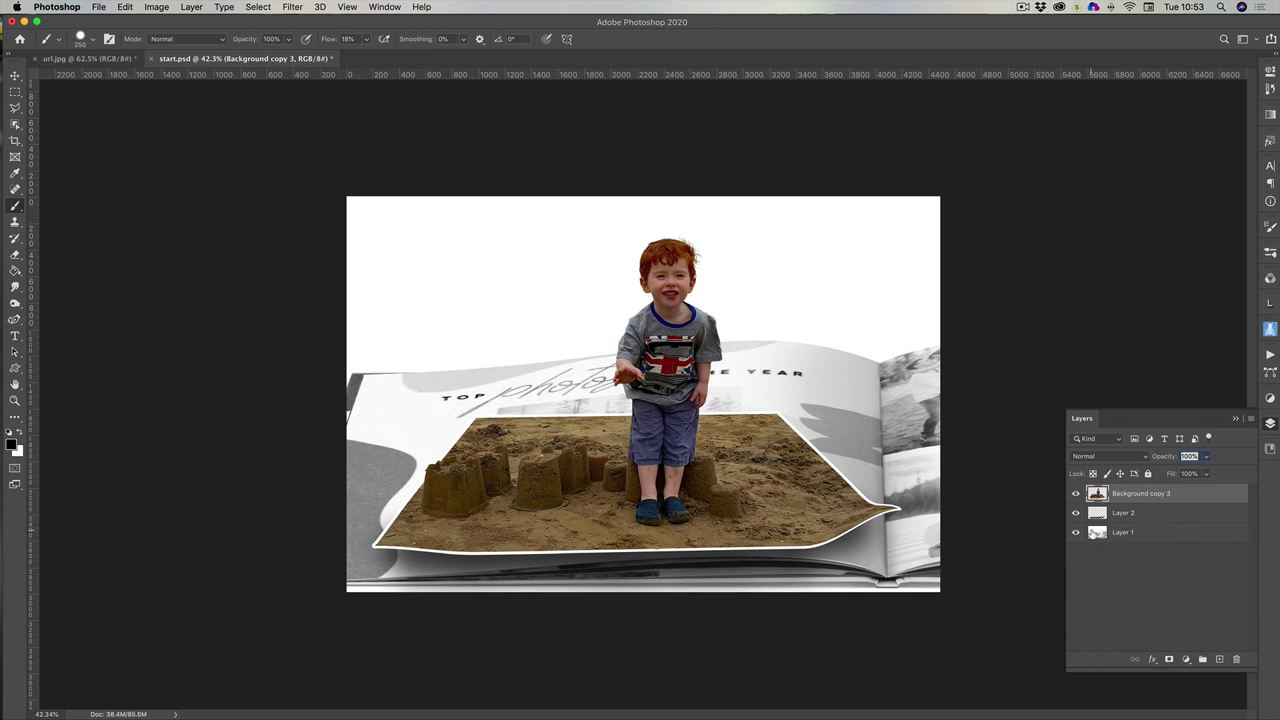
pyautogui.click(1116, 536)
pyautogui.rightClick(1146, 539)
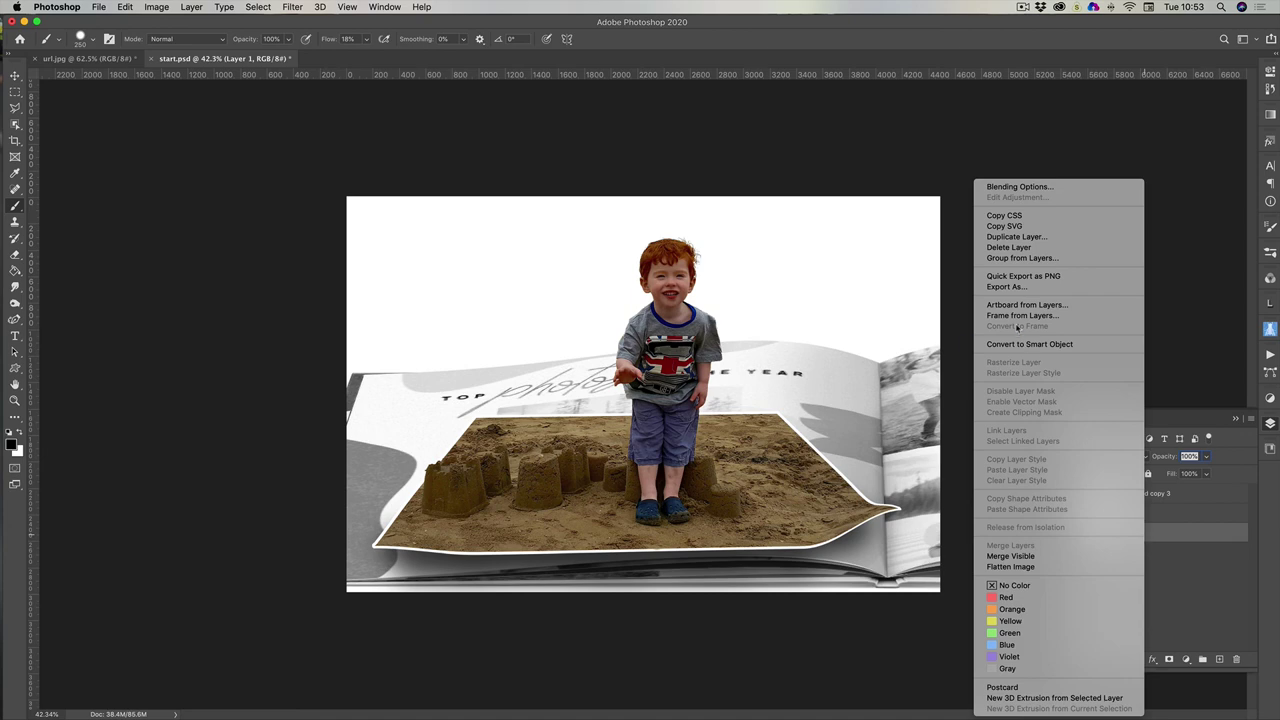
pyautogui.click(990, 238)
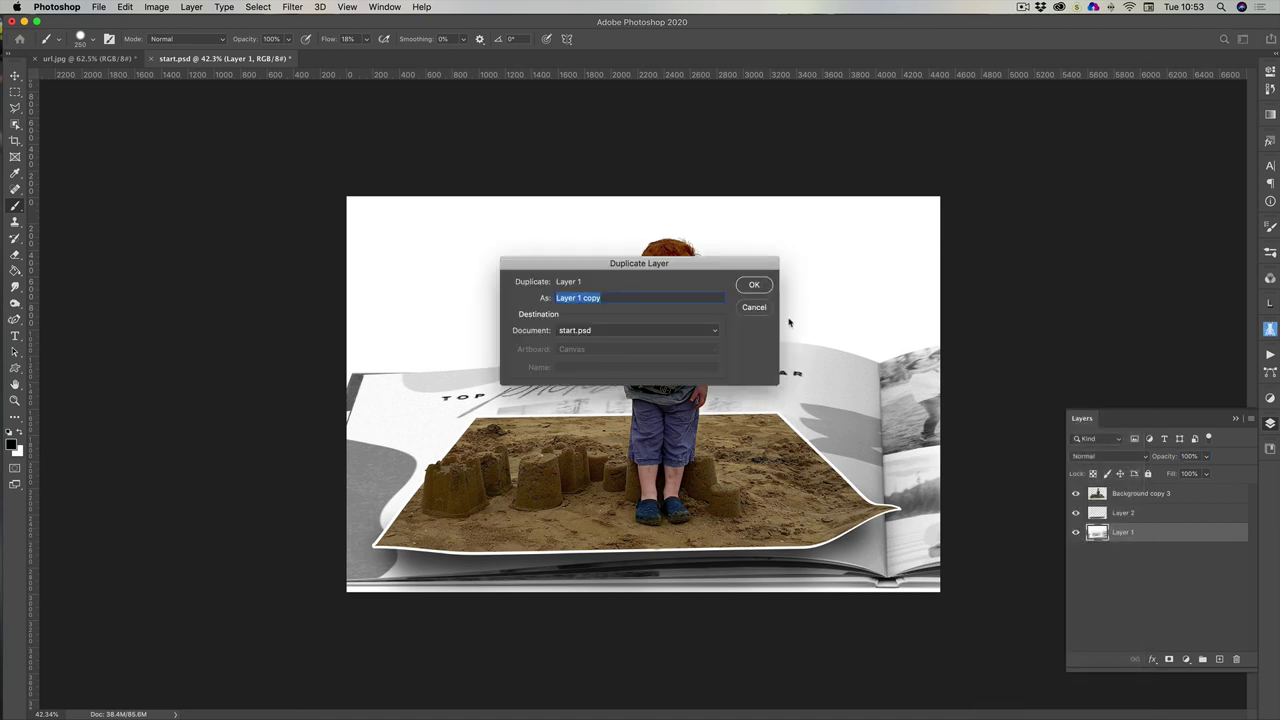
pyautogui.click(754, 287)
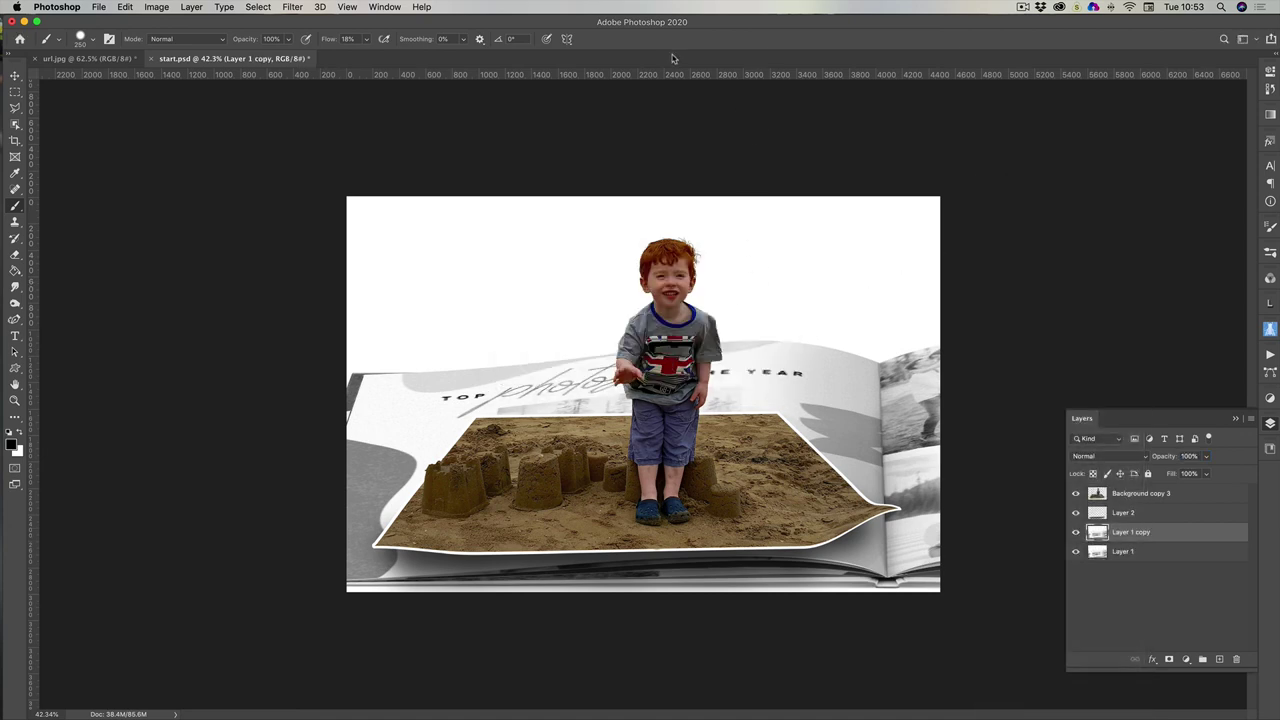
# Gaussian-blur Layer 1 copy at about 12 px to soften the book backdrop
pyautogui.click(289, 7)
pyautogui.moveTo(380, 156)
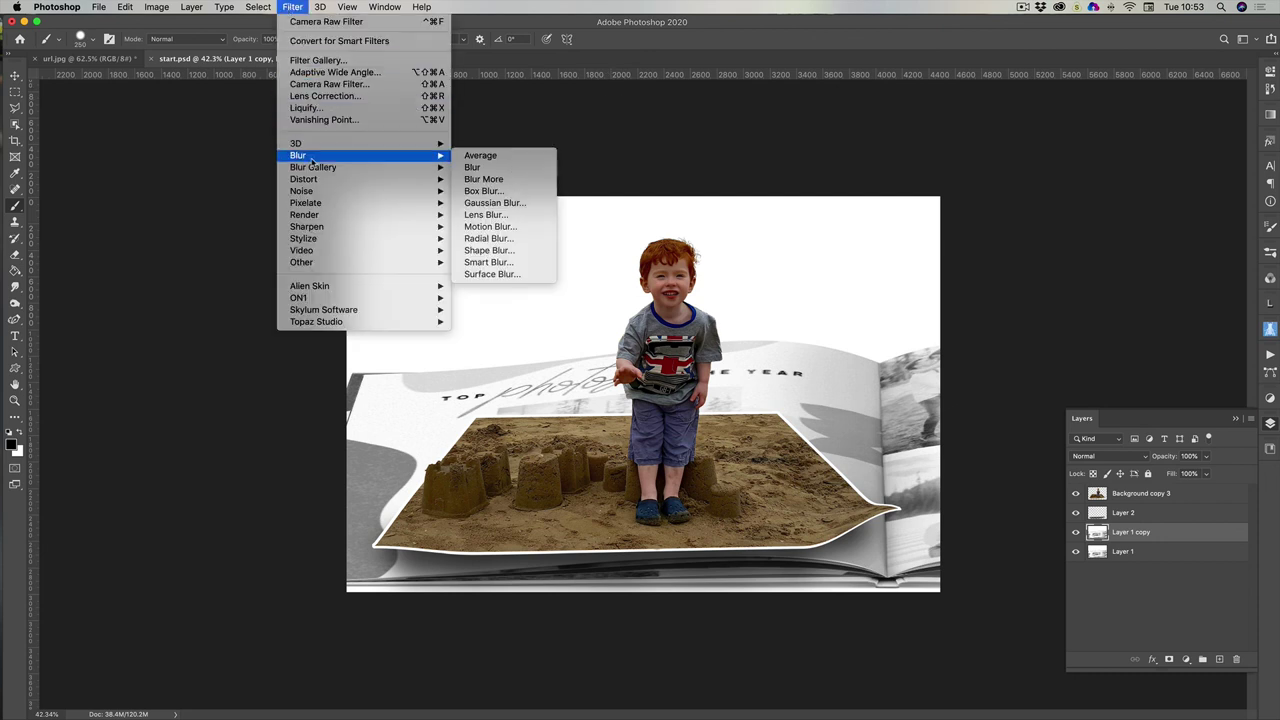
pyautogui.click(492, 203)
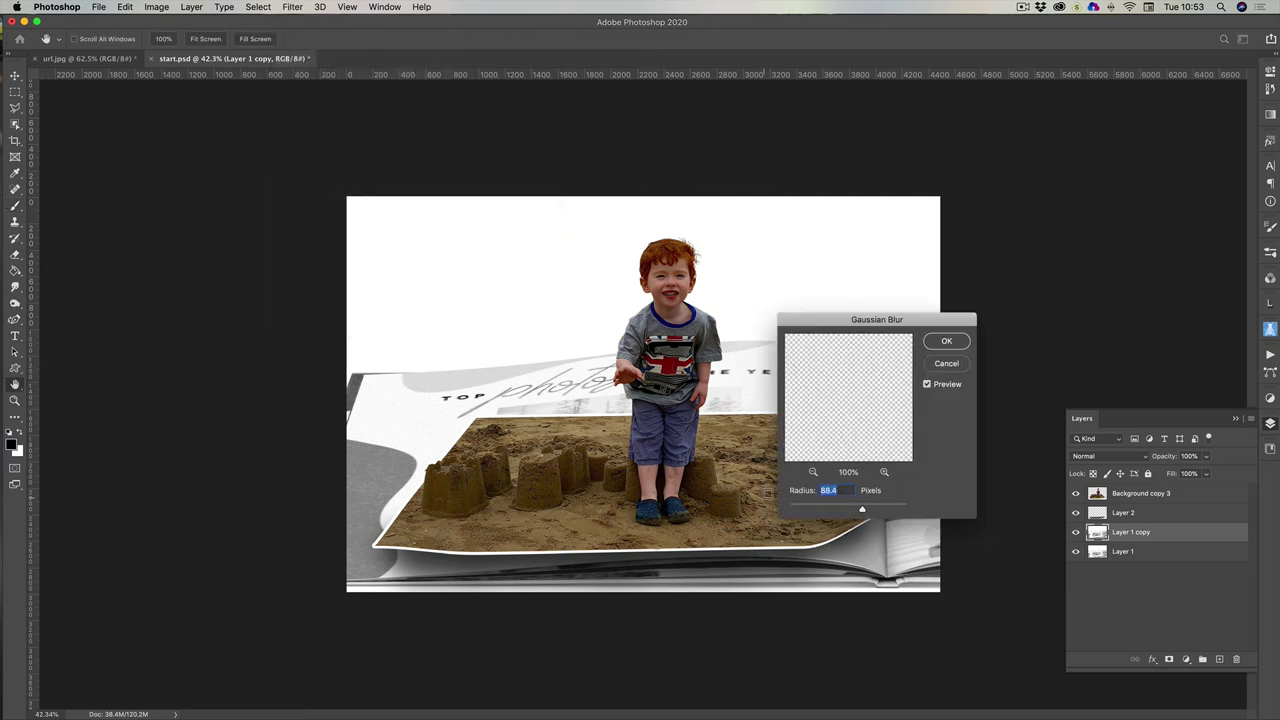
pyautogui.click(811, 508)
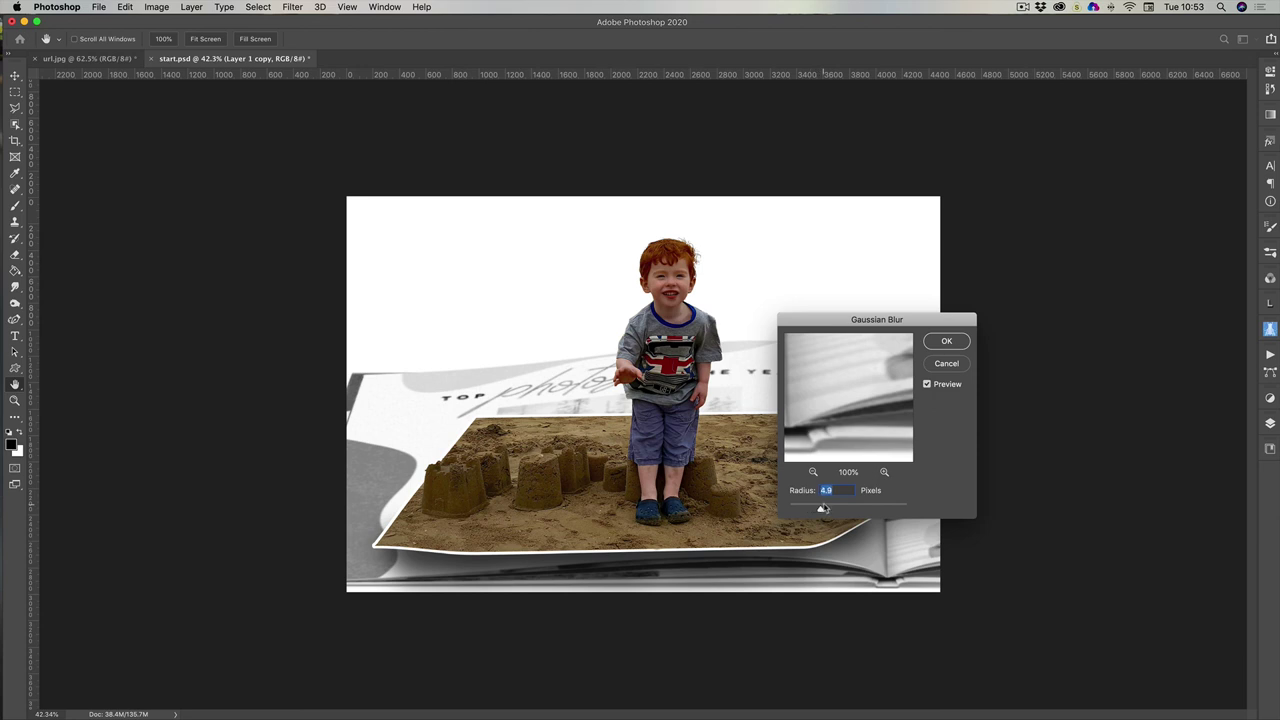
pyautogui.moveTo(822, 508); pyautogui.dragTo(835, 510)
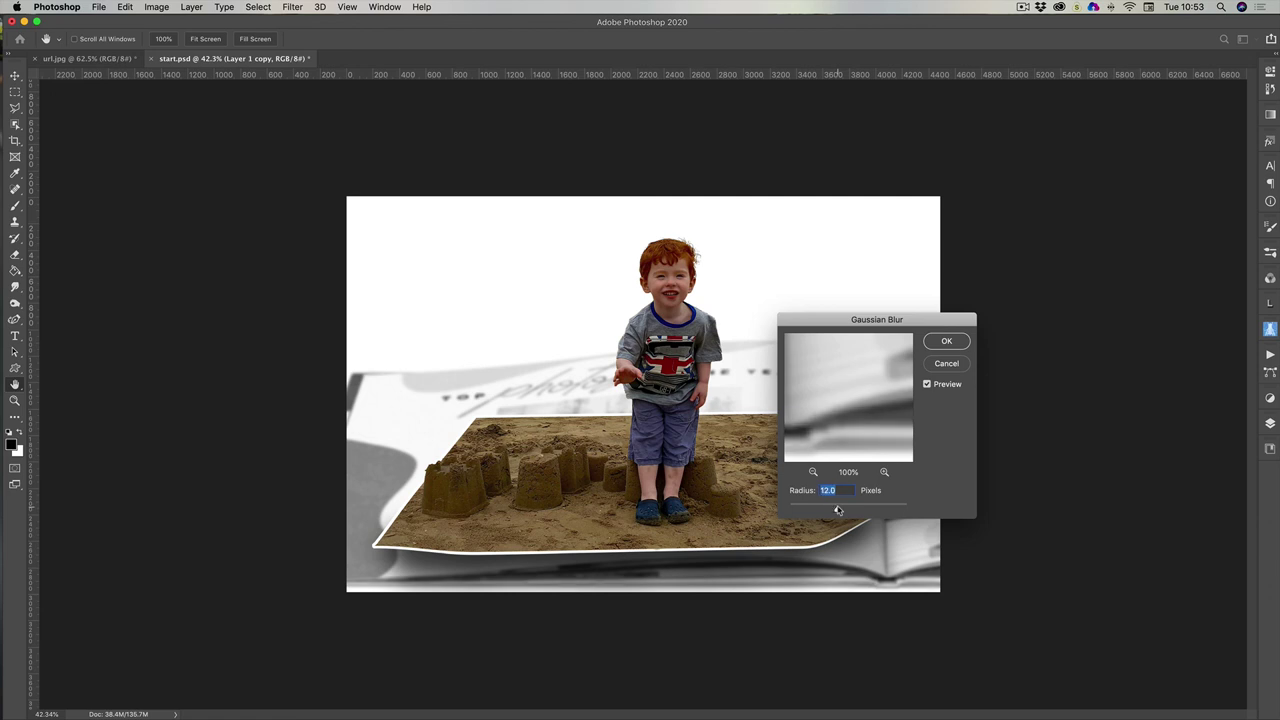
pyautogui.click(964, 341)
pyautogui.press('b')
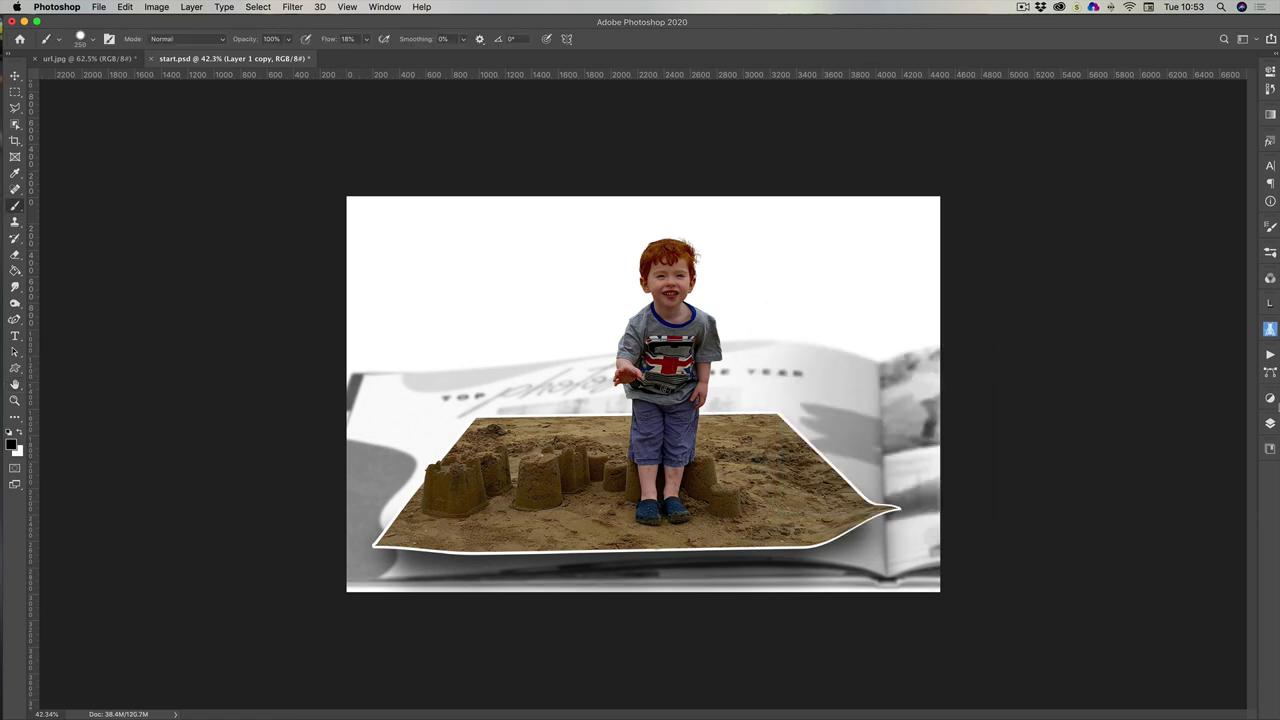
pyautogui.click(1270, 425)
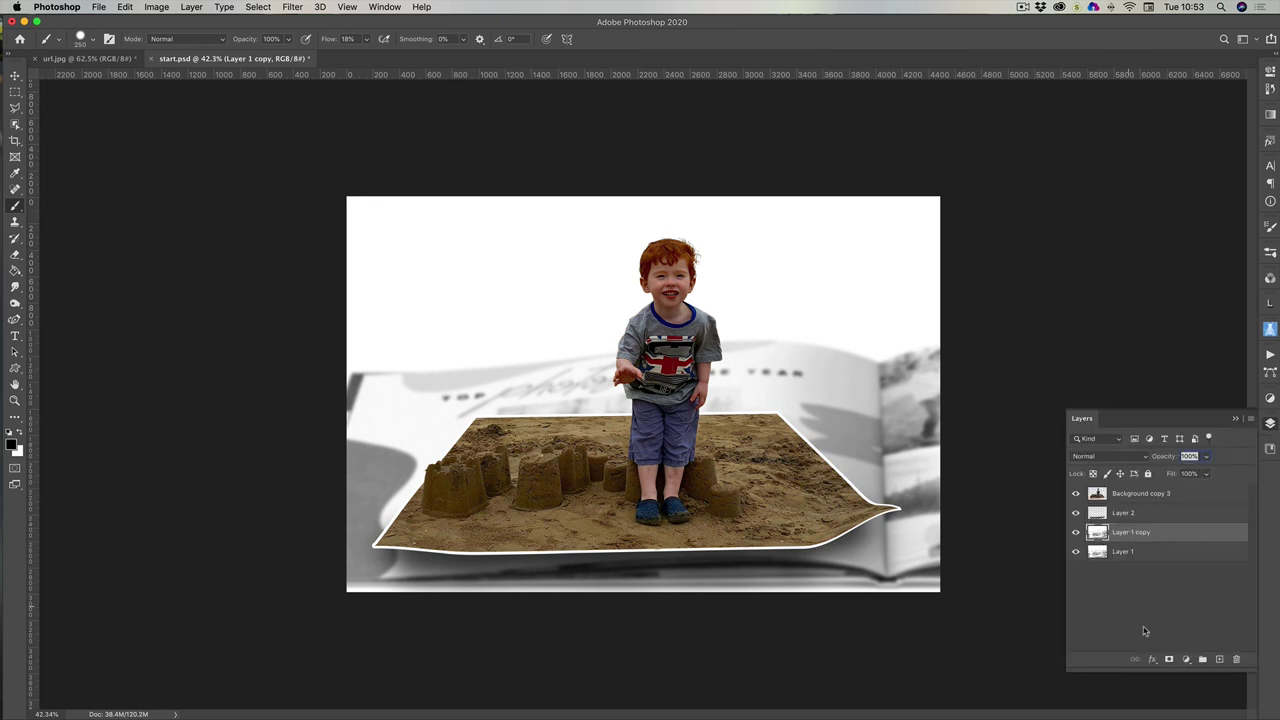
# Add a layer mask to Layer 1 copy and set a soft 600 px brush at 100% flow
pyautogui.click(1170, 660)
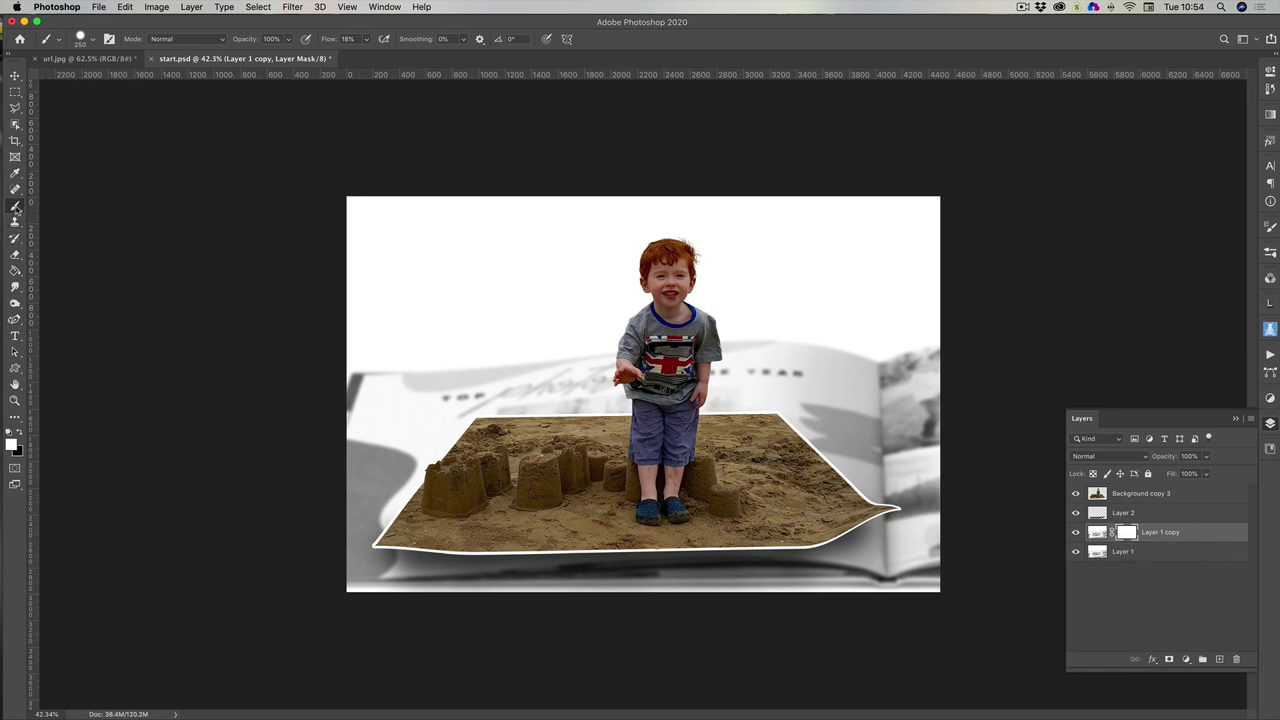
pyautogui.press('F7')
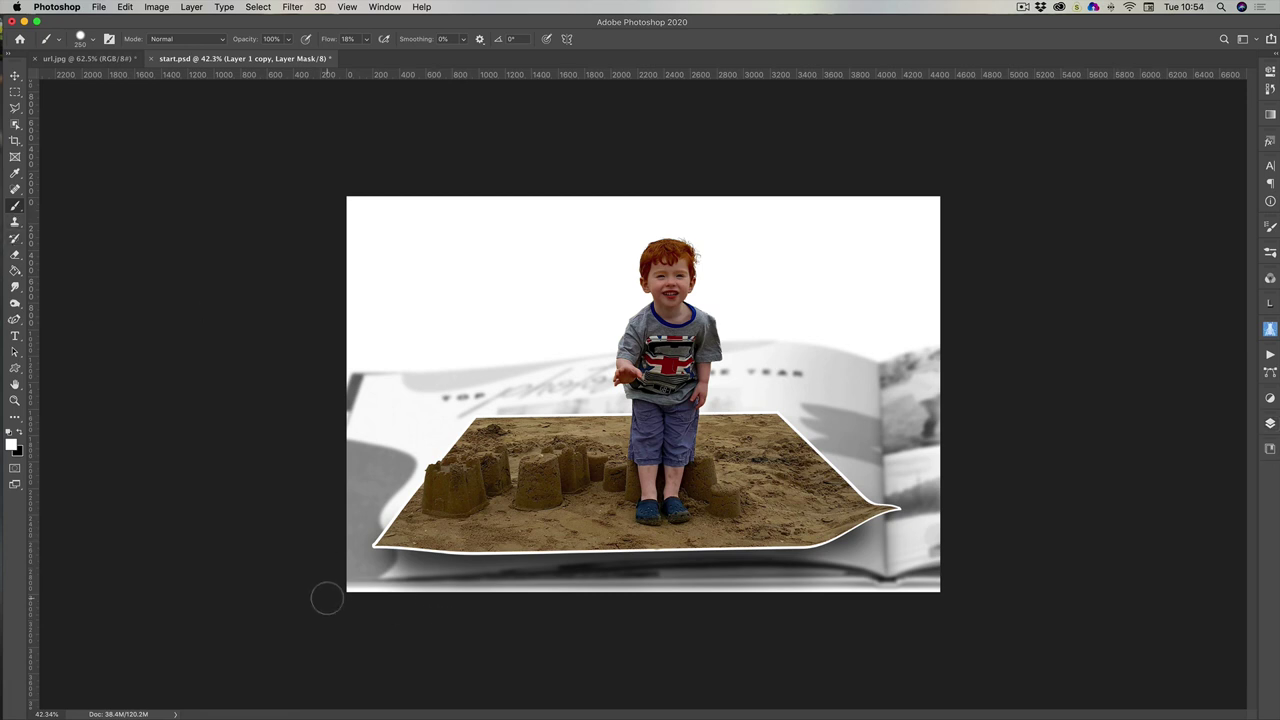
pyautogui.press(']')
pyautogui.press(']')
pyautogui.press(']')
pyautogui.press(']')
pyautogui.click(366, 39)
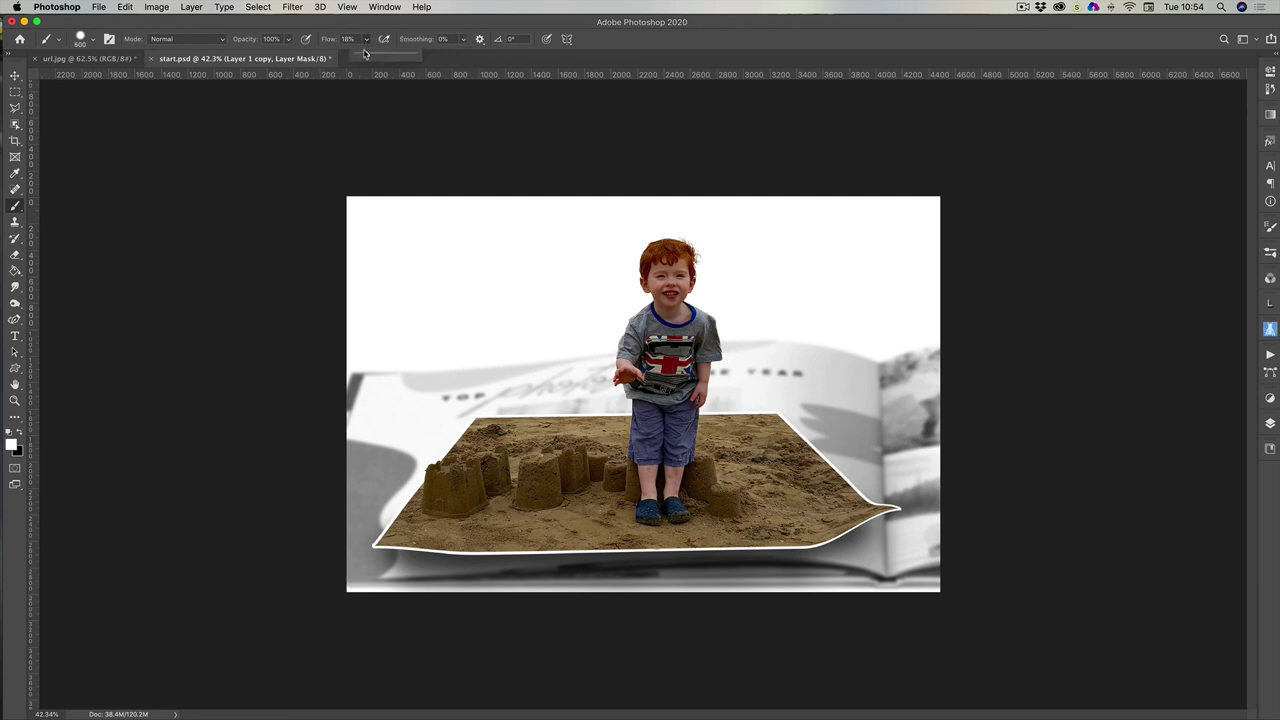
pyautogui.moveTo(364, 55); pyautogui.dragTo(441, 61)
pyautogui.click(353, 627)
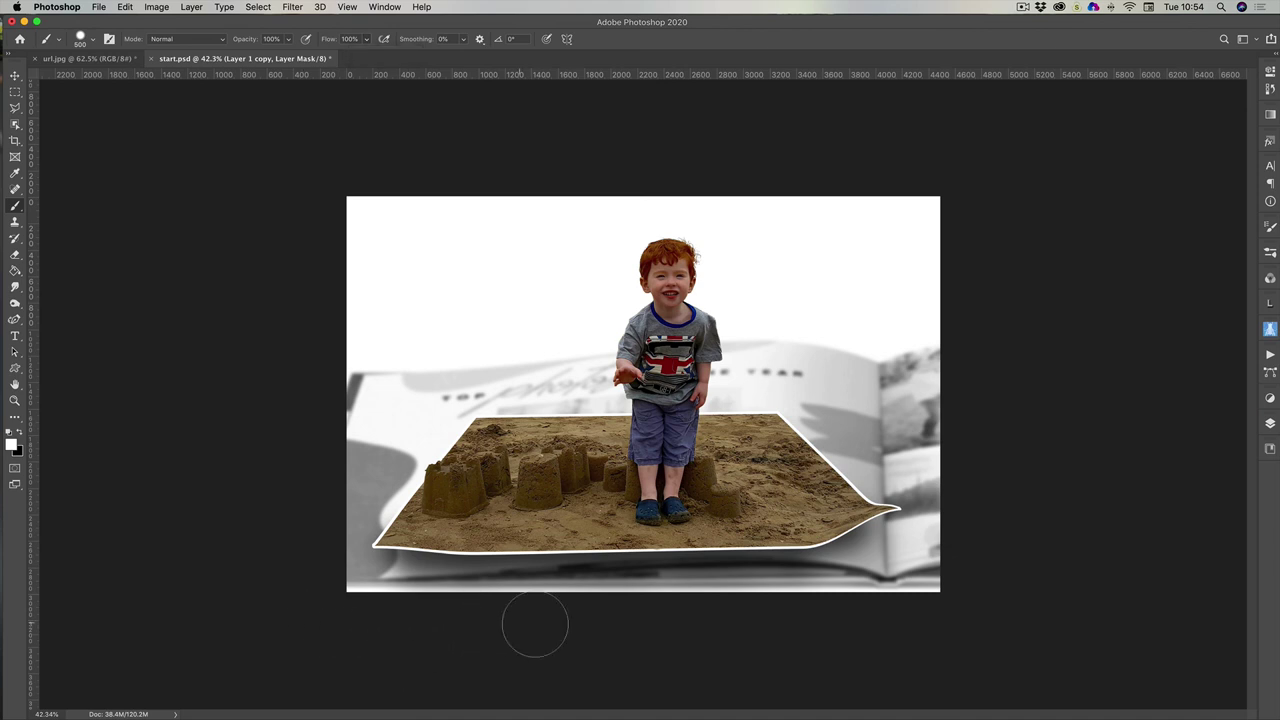
pyautogui.click(92, 41)
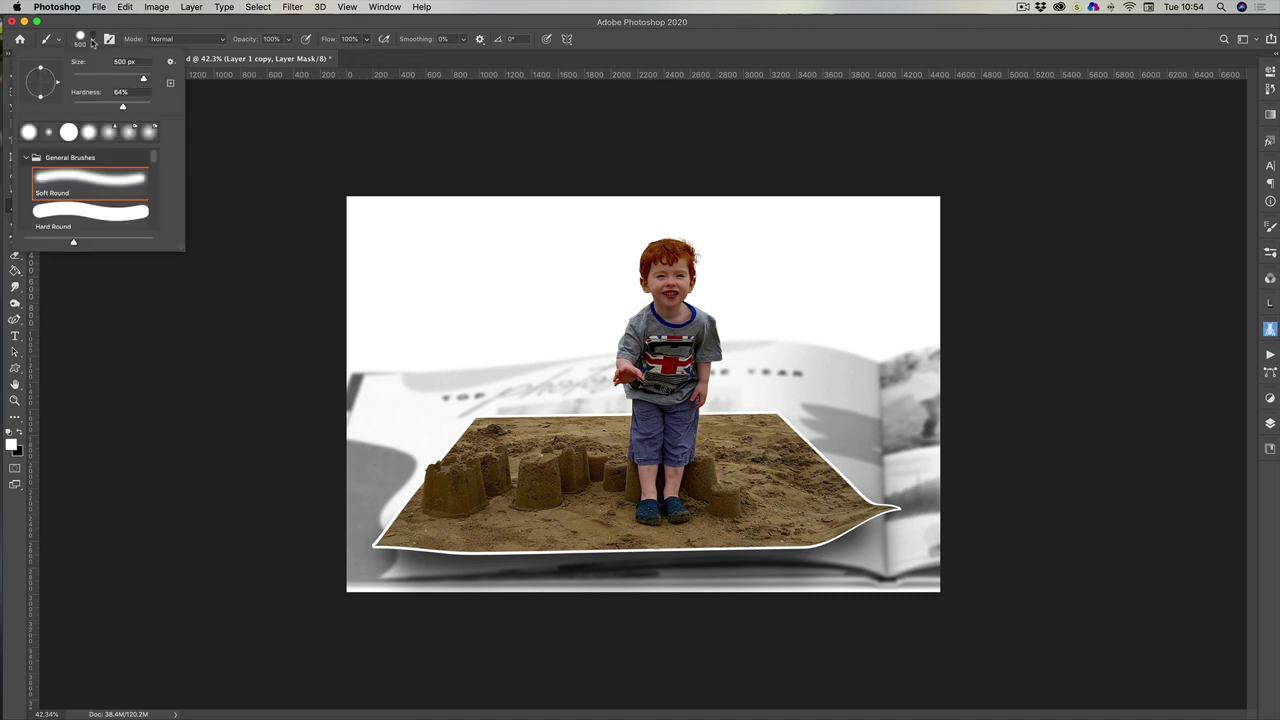
pyautogui.moveTo(120, 105); pyautogui.dragTo(125, 105)
pyautogui.click(131, 490)
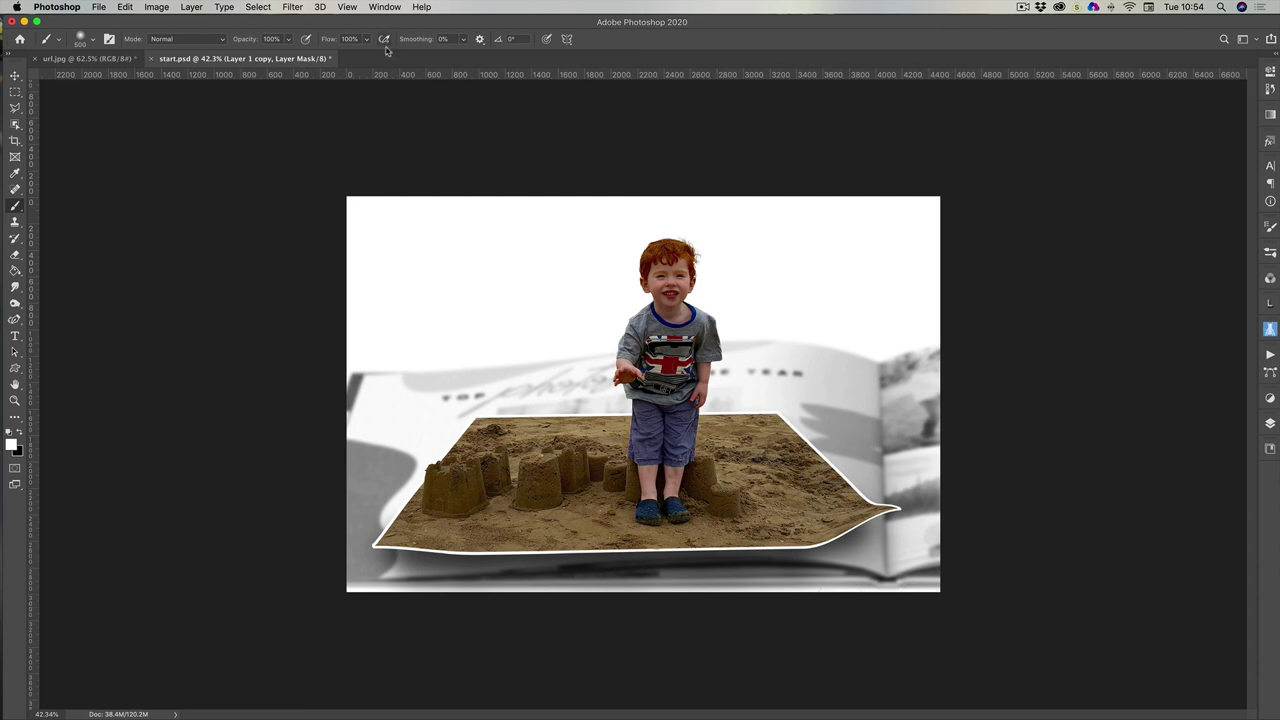
# Paint black on the mask along the book's bottom edge and leftmost sandcastle to re-sharpen them
pyautogui.click(1270, 424)
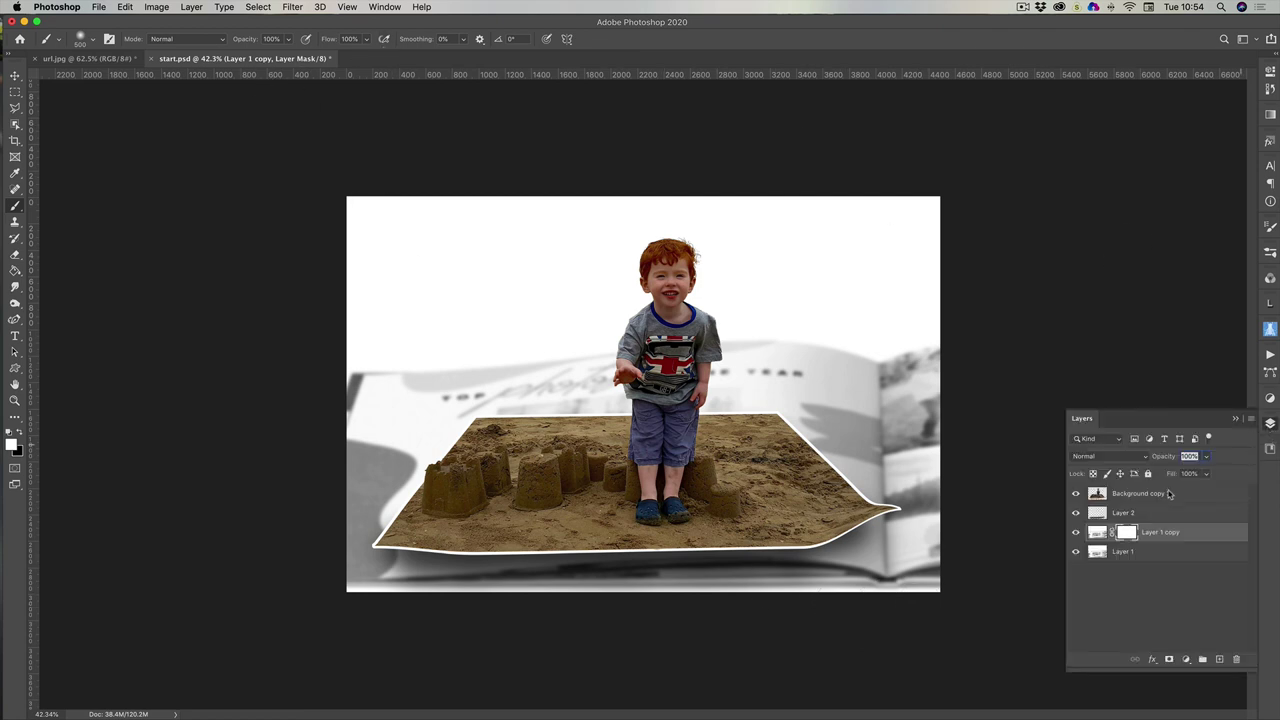
pyautogui.click(21, 433)
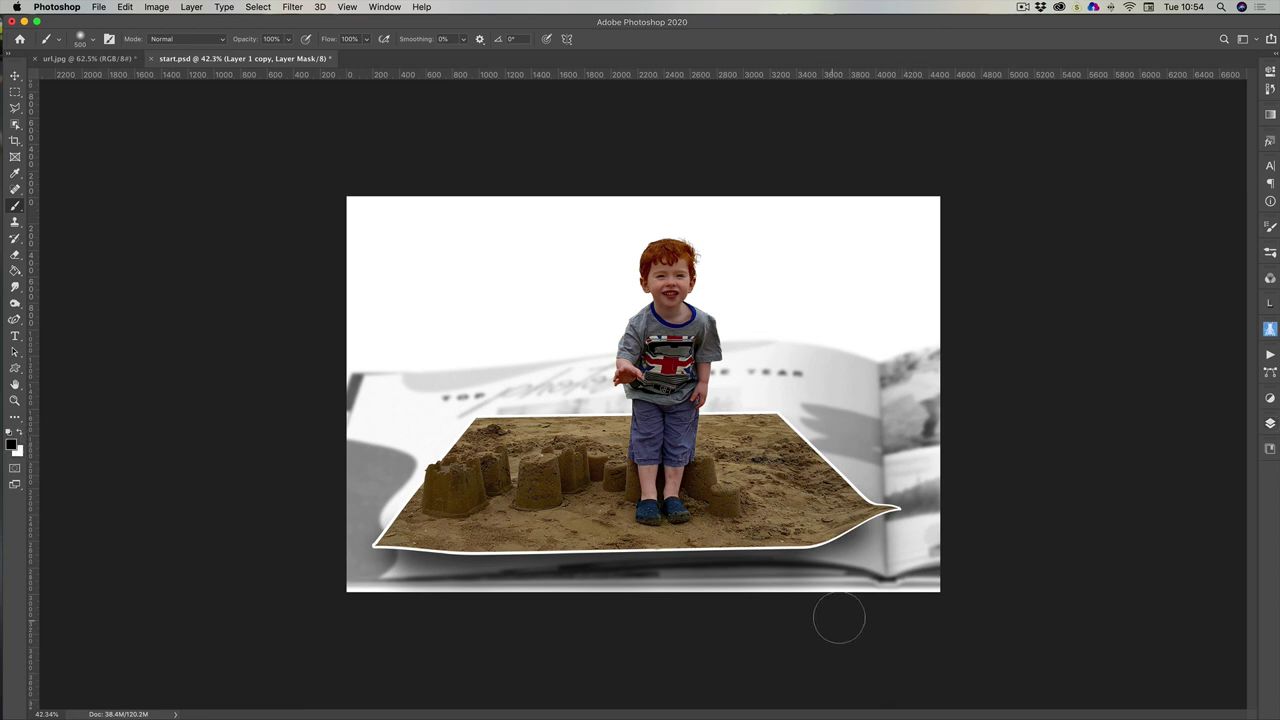
pyautogui.moveTo(817, 606); pyautogui.dragTo(917, 605)
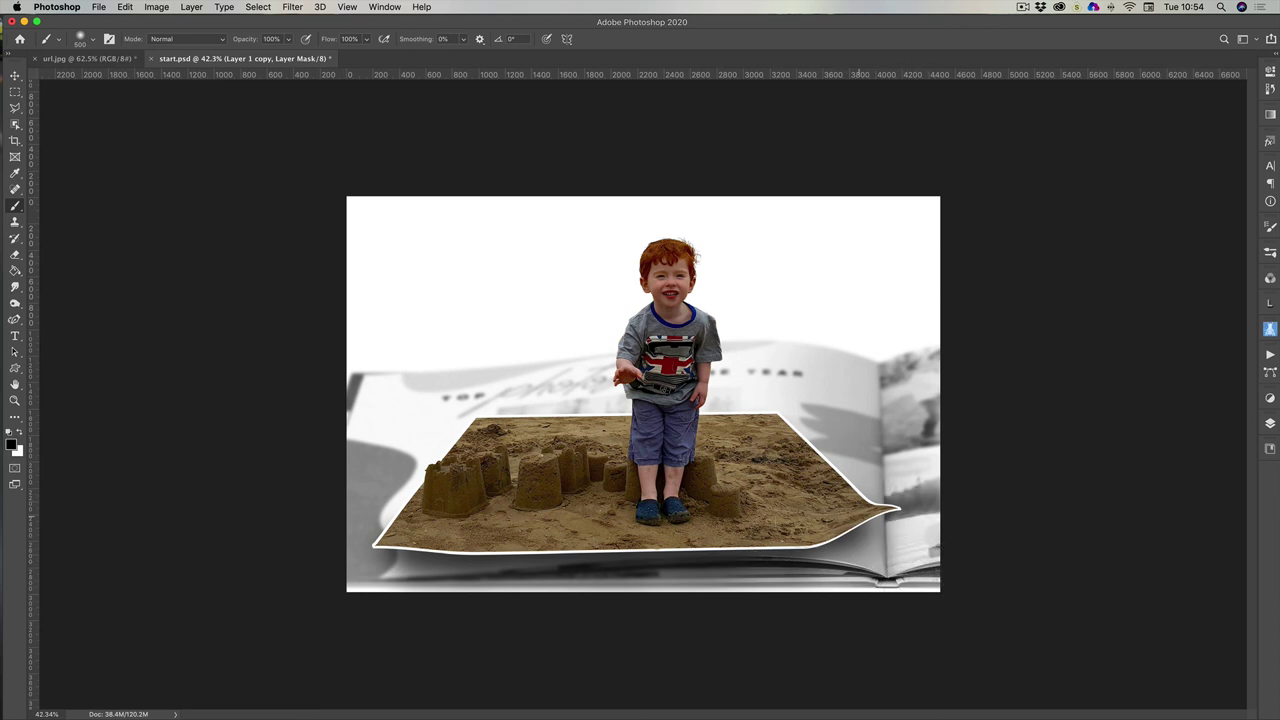
pyautogui.moveTo(600, 580); pyautogui.dragTo(274, 574)
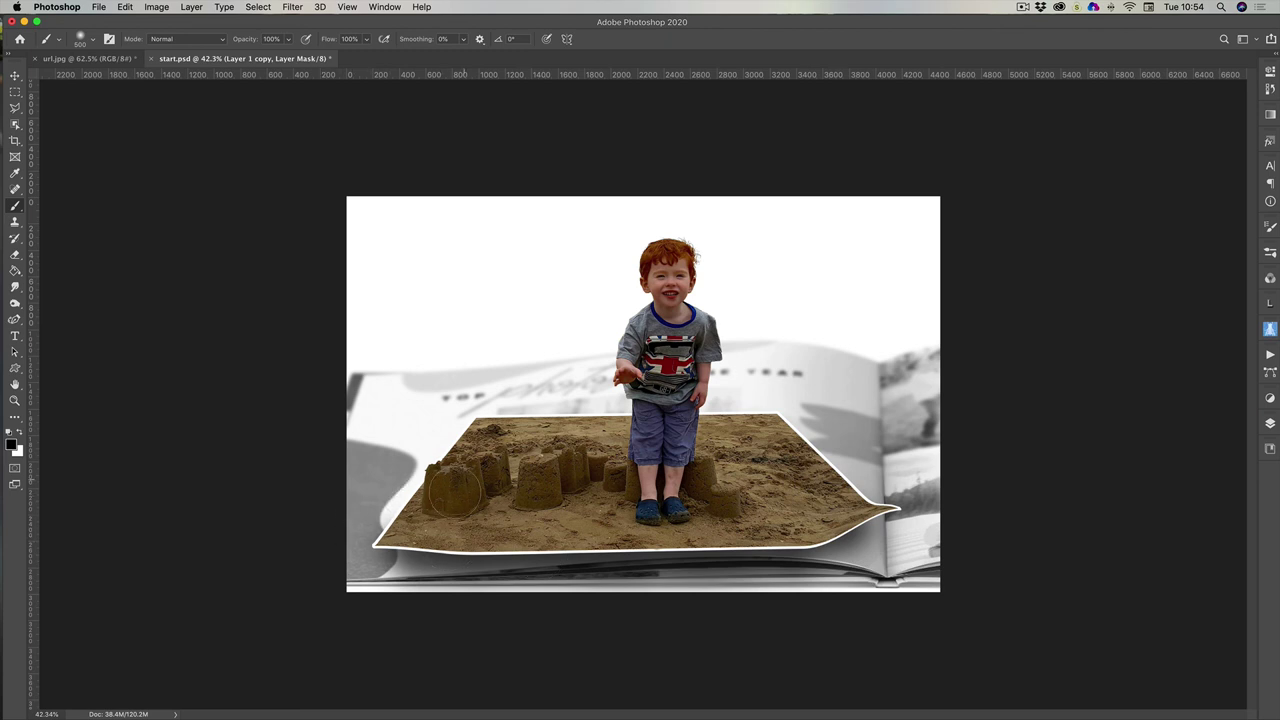
pyautogui.moveTo(455, 490); pyautogui.dragTo(330, 542)
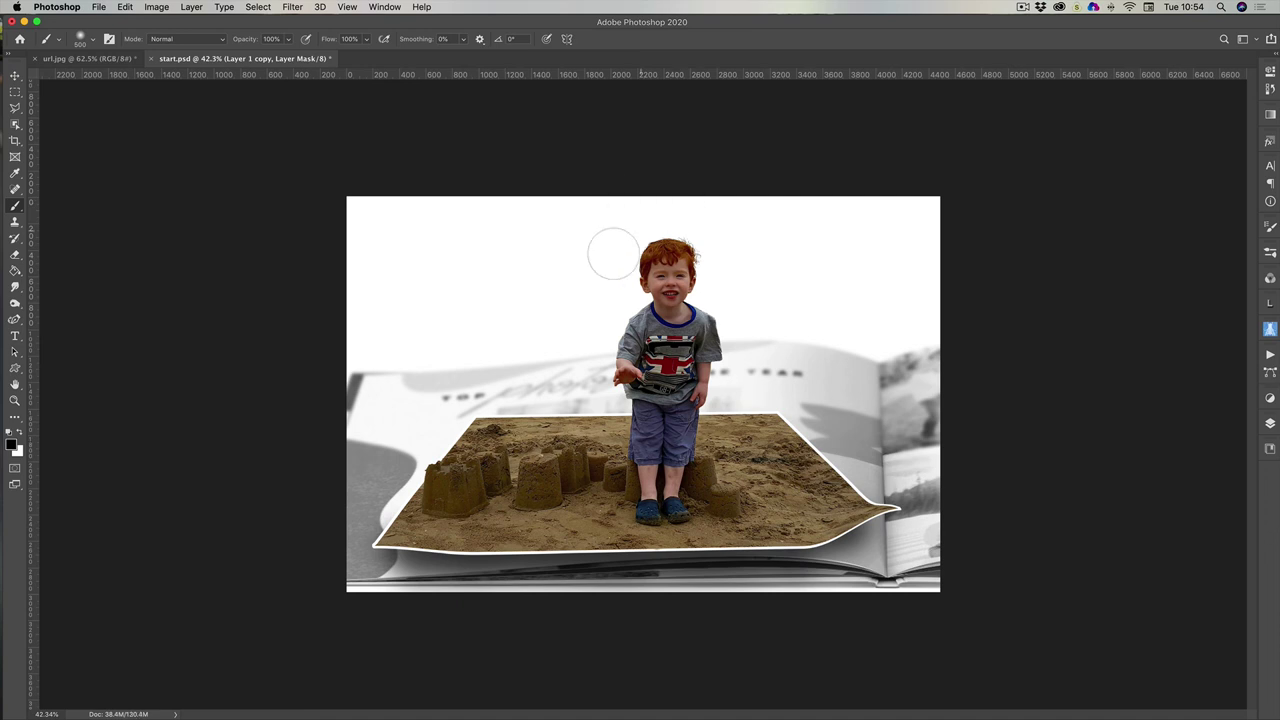
# Scale Background copy 3 up to 103.63% and centre the boy and sand patch on the page
pyautogui.click(1270, 423)
pyautogui.click(1140, 493)
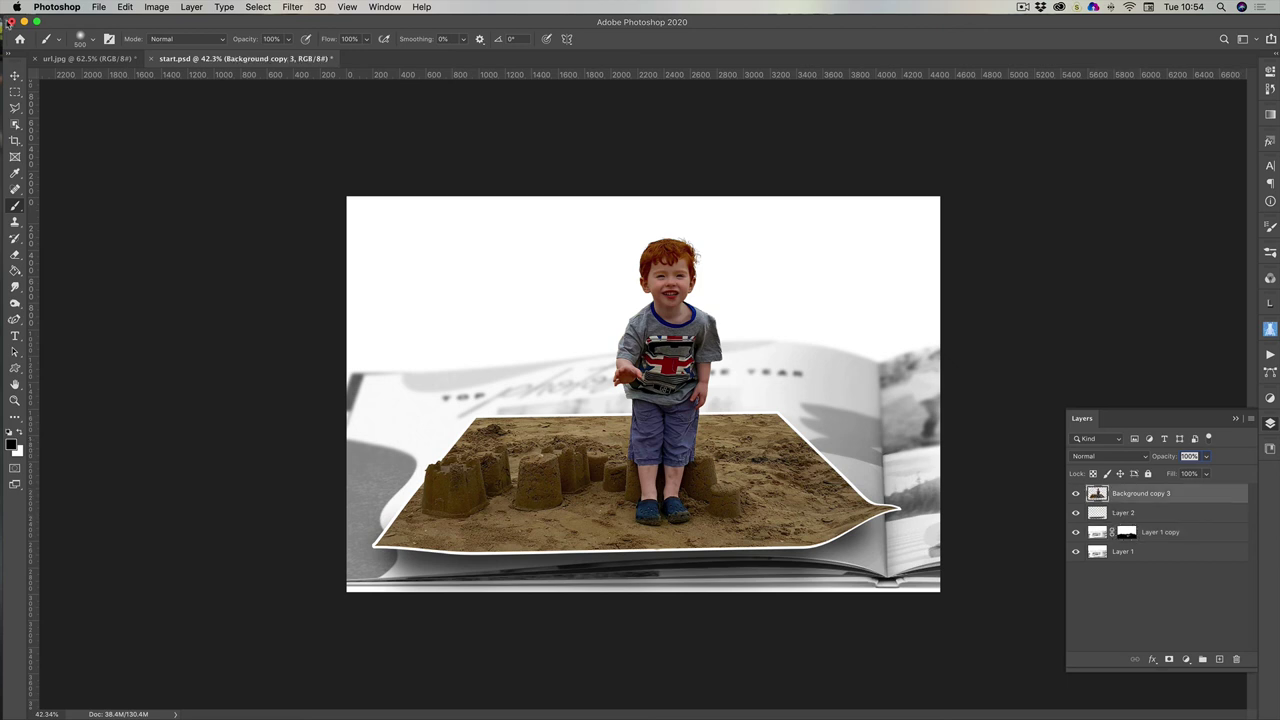
pyautogui.click(15, 75)
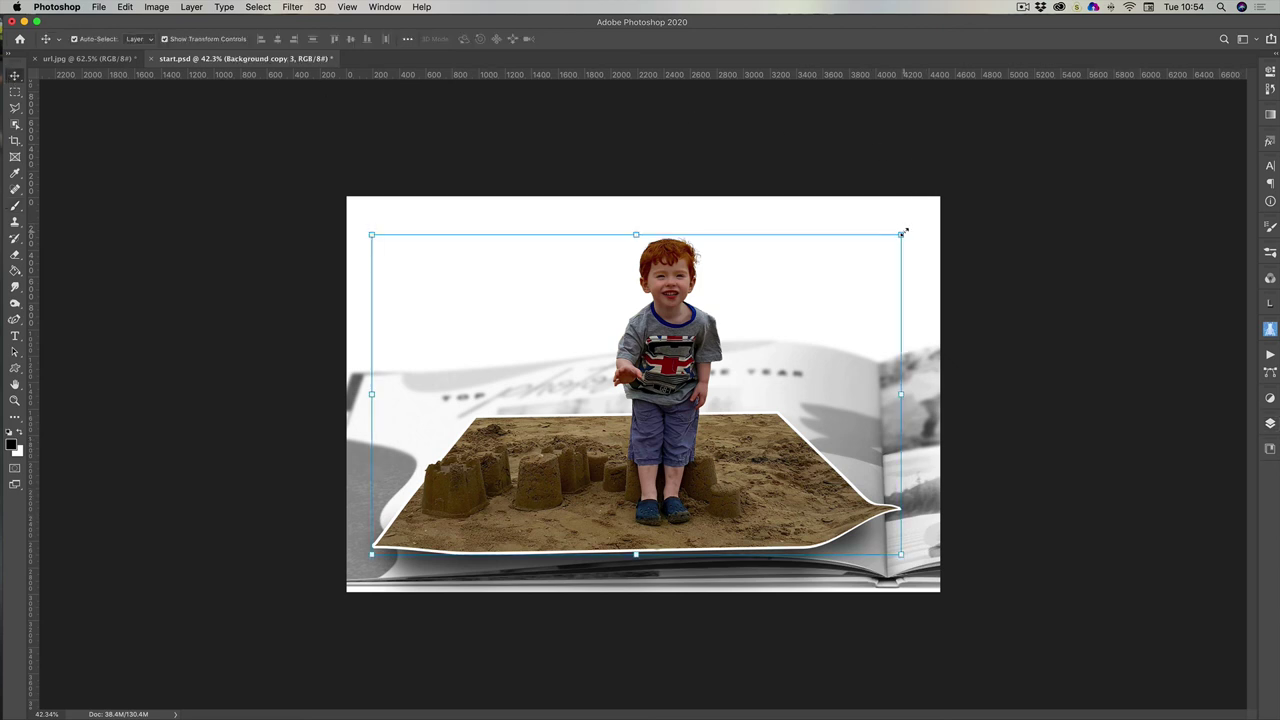
pyautogui.moveTo(904, 232); pyautogui.dragTo(915, 210)
pyautogui.moveTo(692, 345)
pyautogui.mouseDown()
pyautogui.moveTo(688, 322)
pyautogui.moveTo(689, 340)
pyautogui.mouseUp()
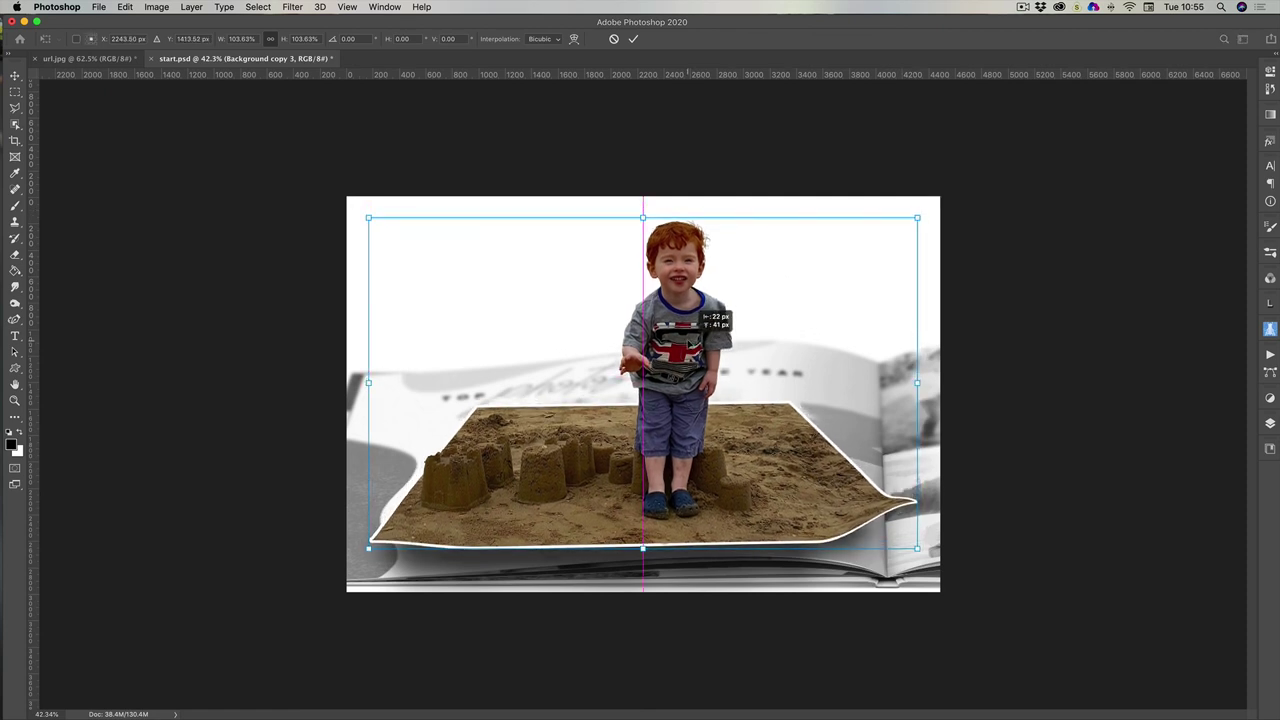
pyautogui.moveTo(700, 312); pyautogui.dragTo(700, 313)
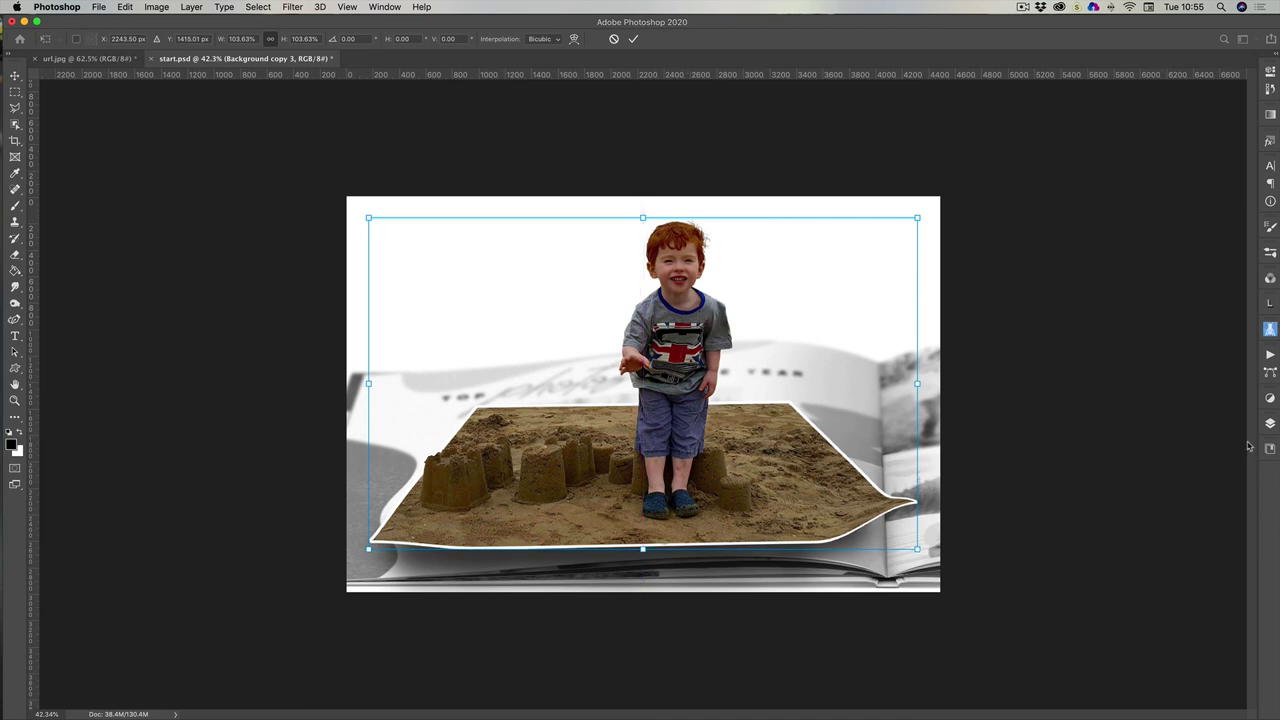
pyautogui.click(633, 39)
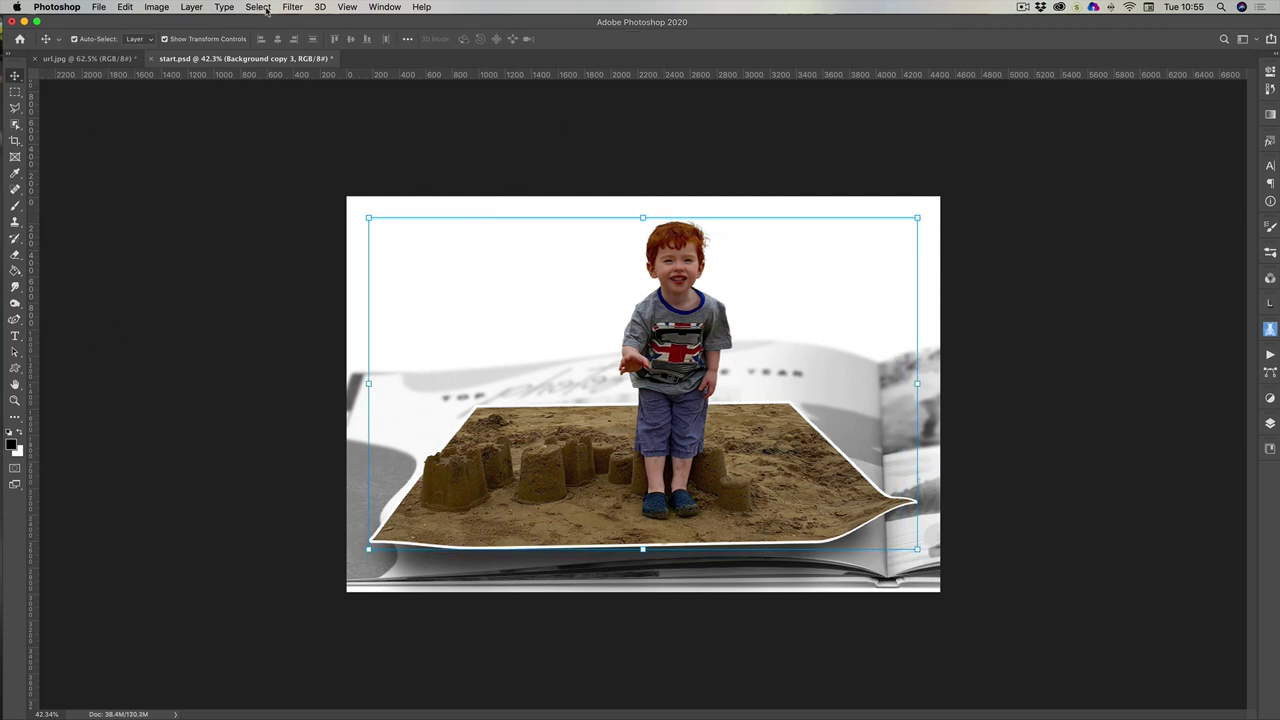
# Flatten the image into a single layer and fit it to the window
pyautogui.click(192, 6)
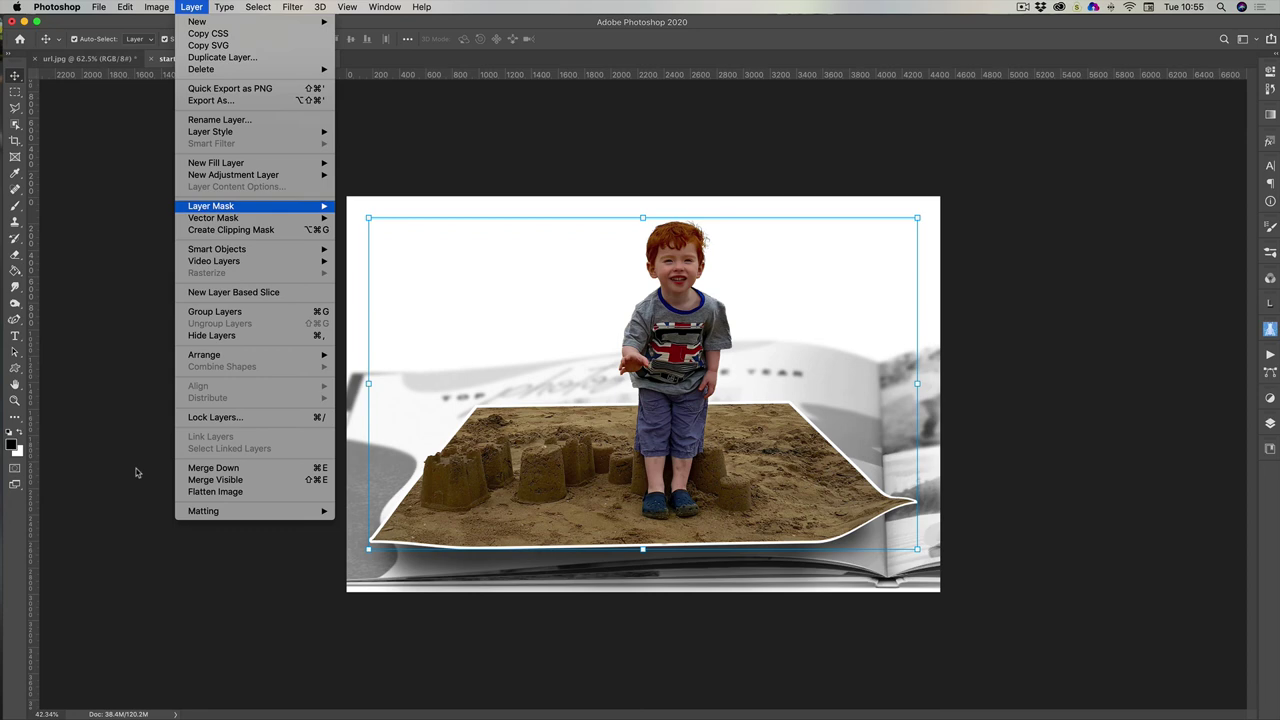
pyautogui.click(200, 494)
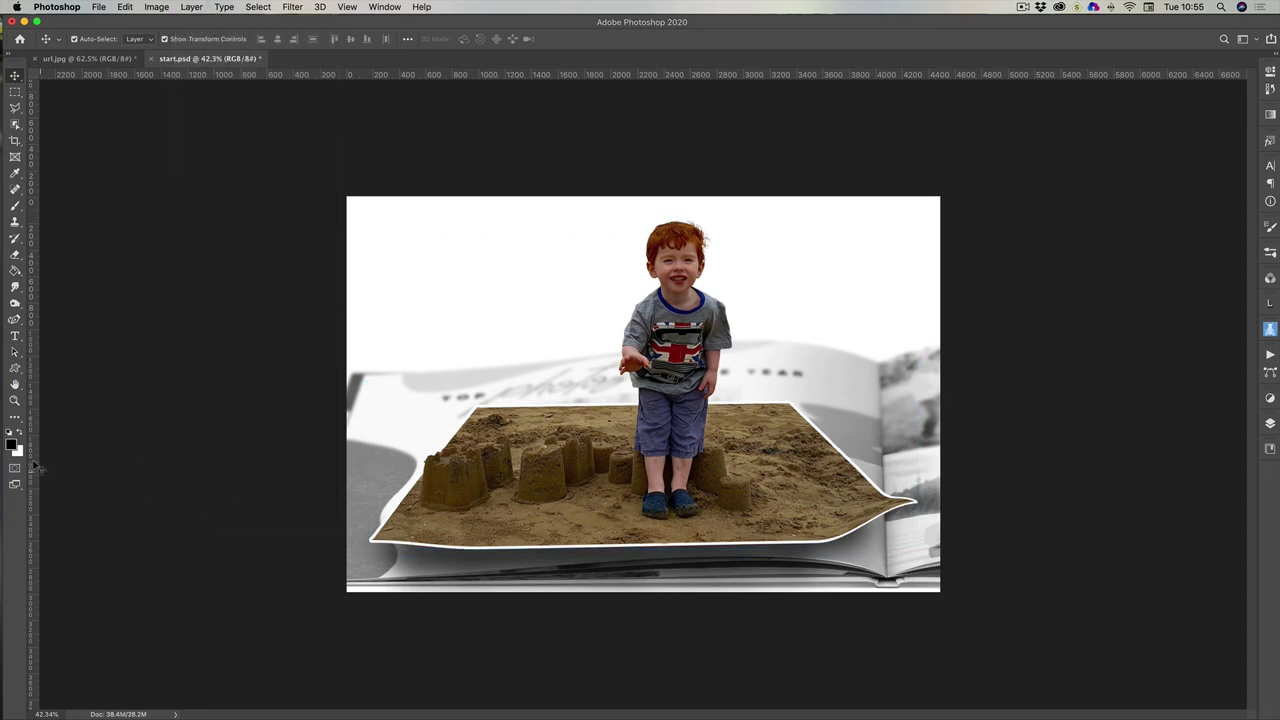
pyautogui.doubleClick(14, 400)
pyautogui.doubleClick(14, 385)
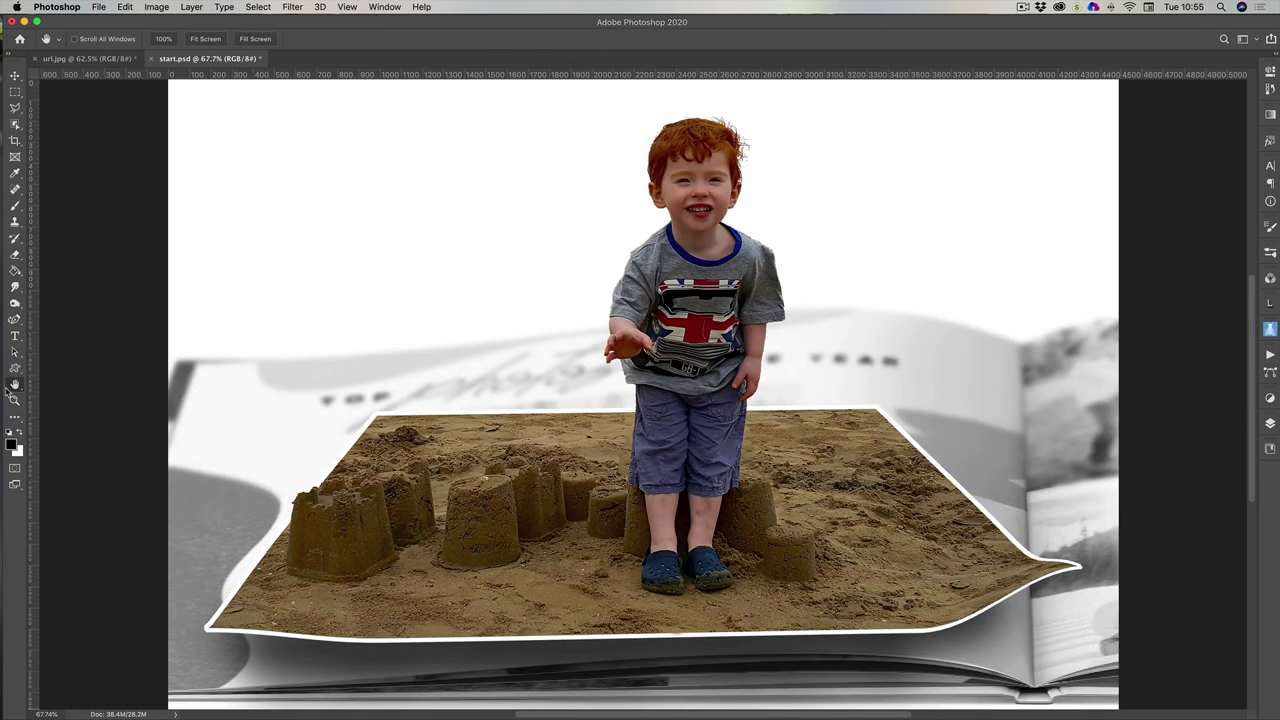